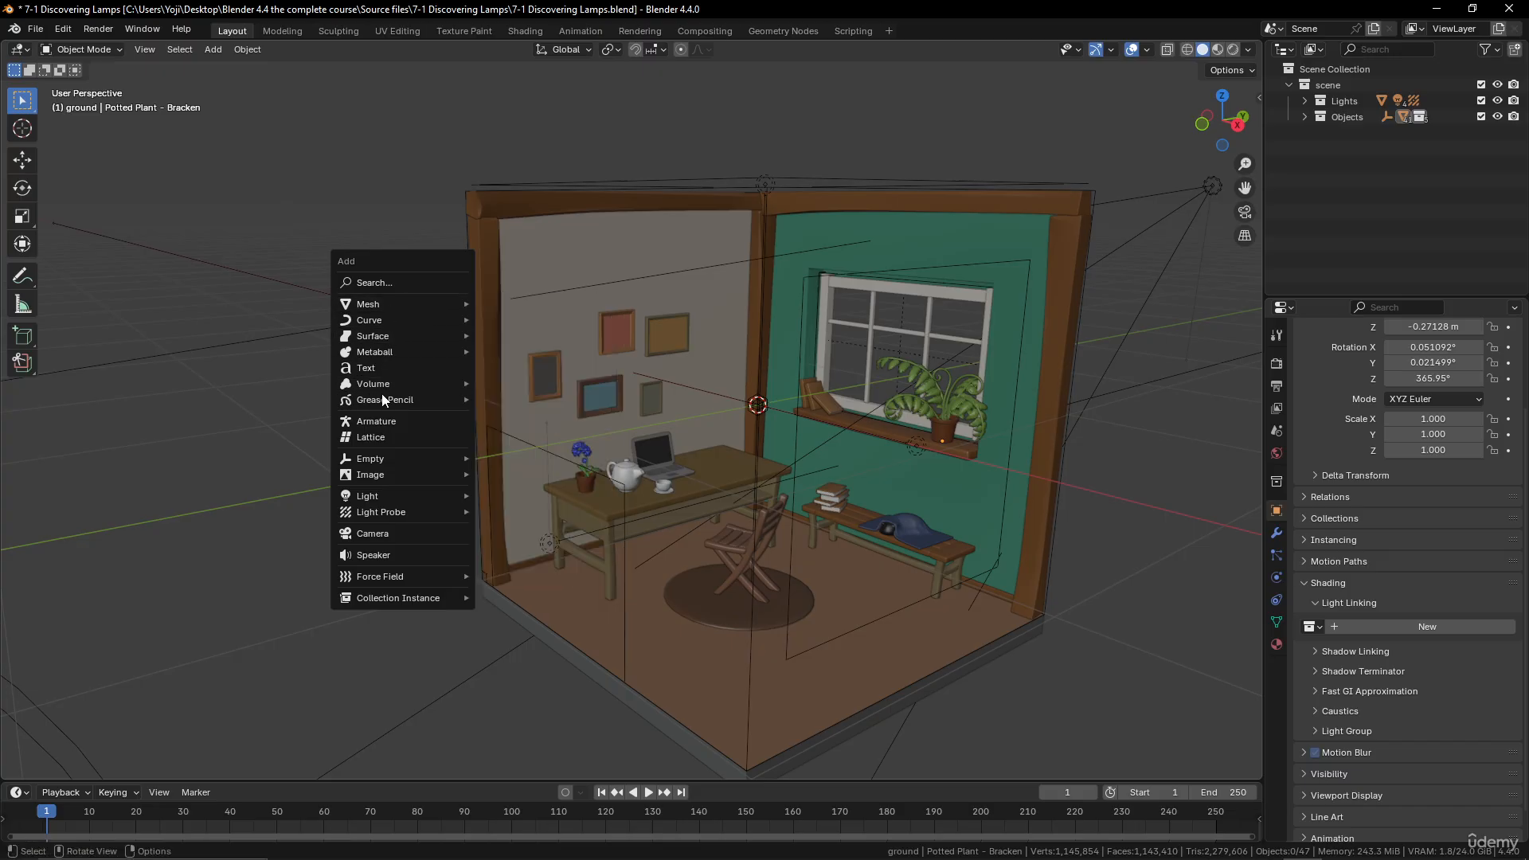
{"action": "mouse_move", "coordinate": [383, 495]}
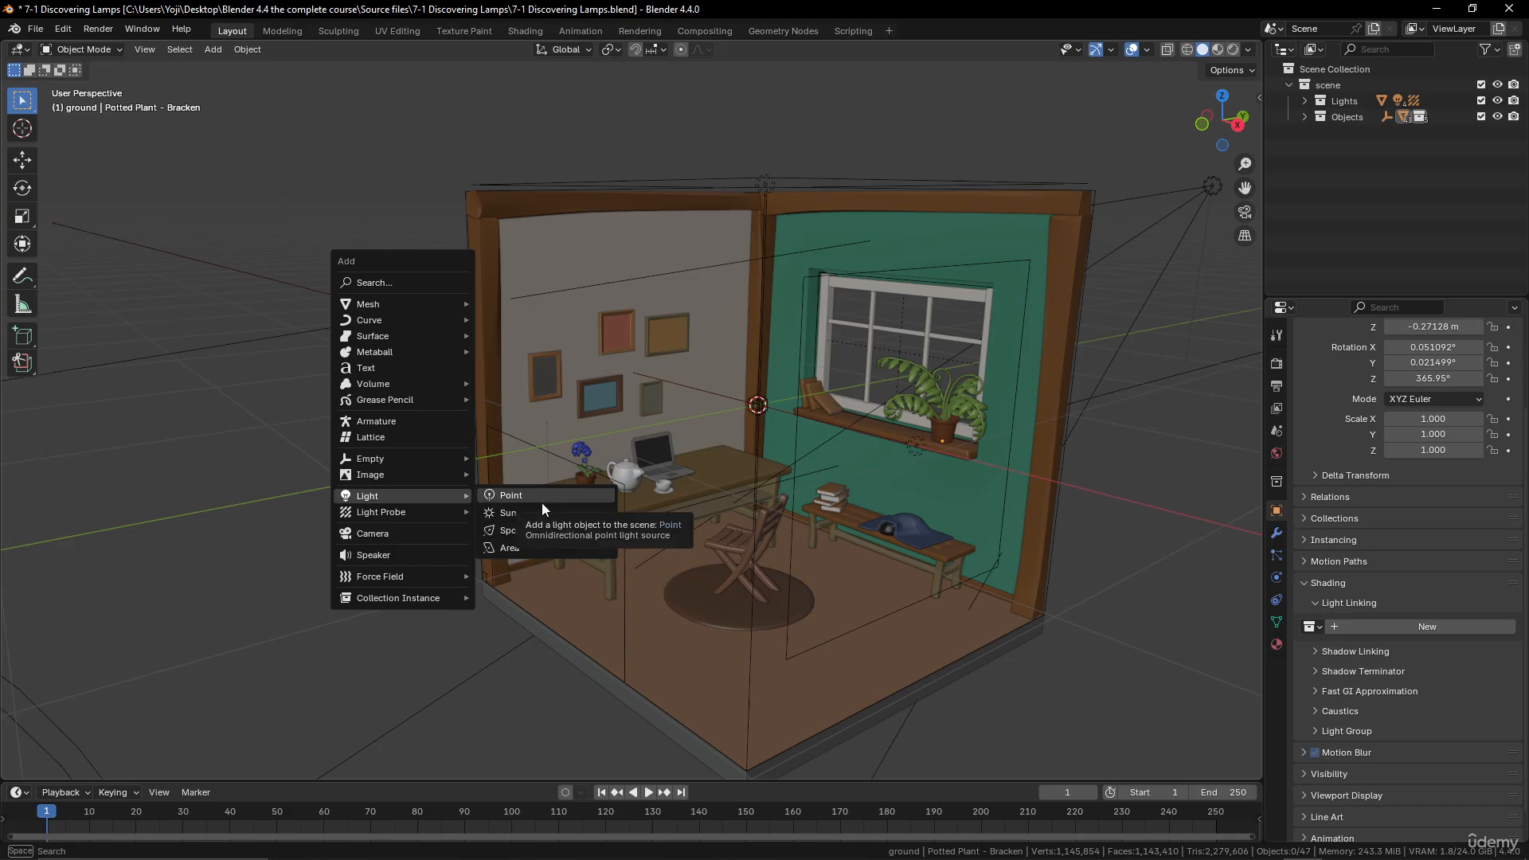
{"action": "key", "text": "Escape"}
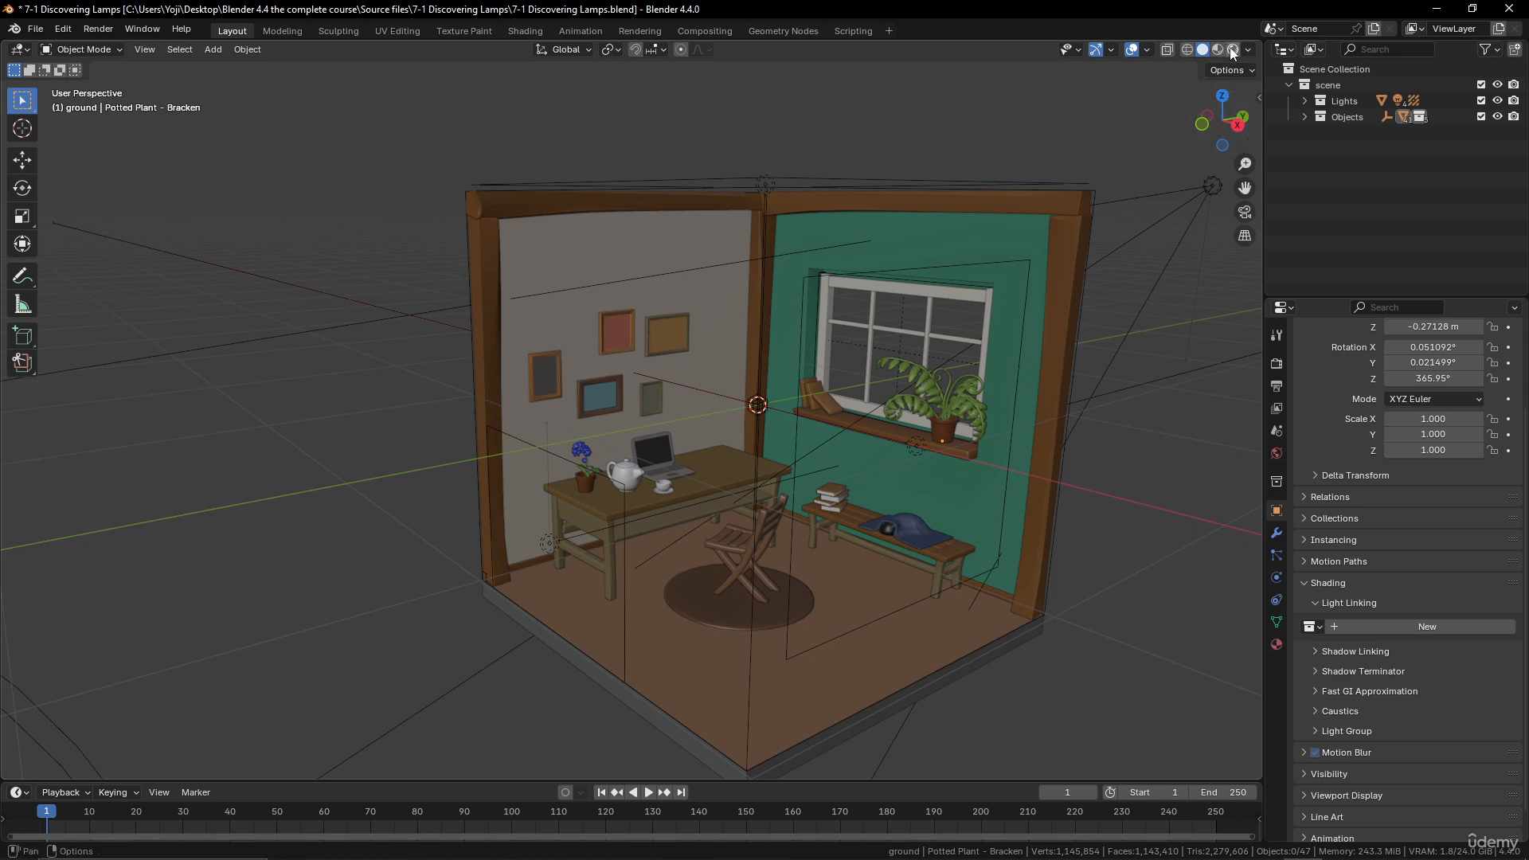
Switch the viewport to rendered shading and inspect the room with its existing lighting
{"action": "key", "text": "z"}
{"action": "key", "text": "8"}
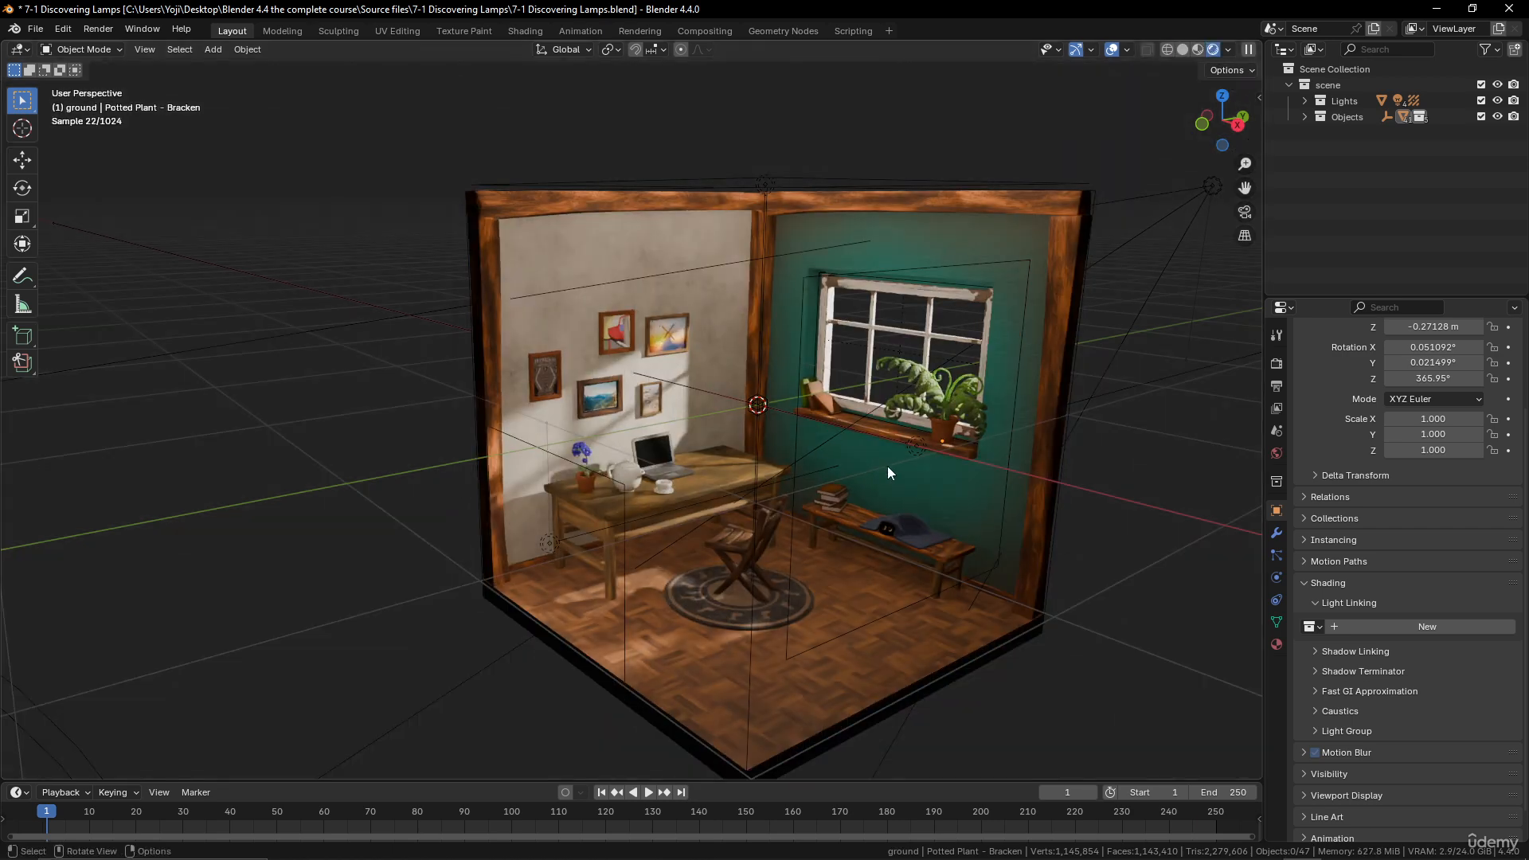
{"action": "scroll", "coordinate": [887, 467], "scroll_direction": "down", "scroll_amount": 2}
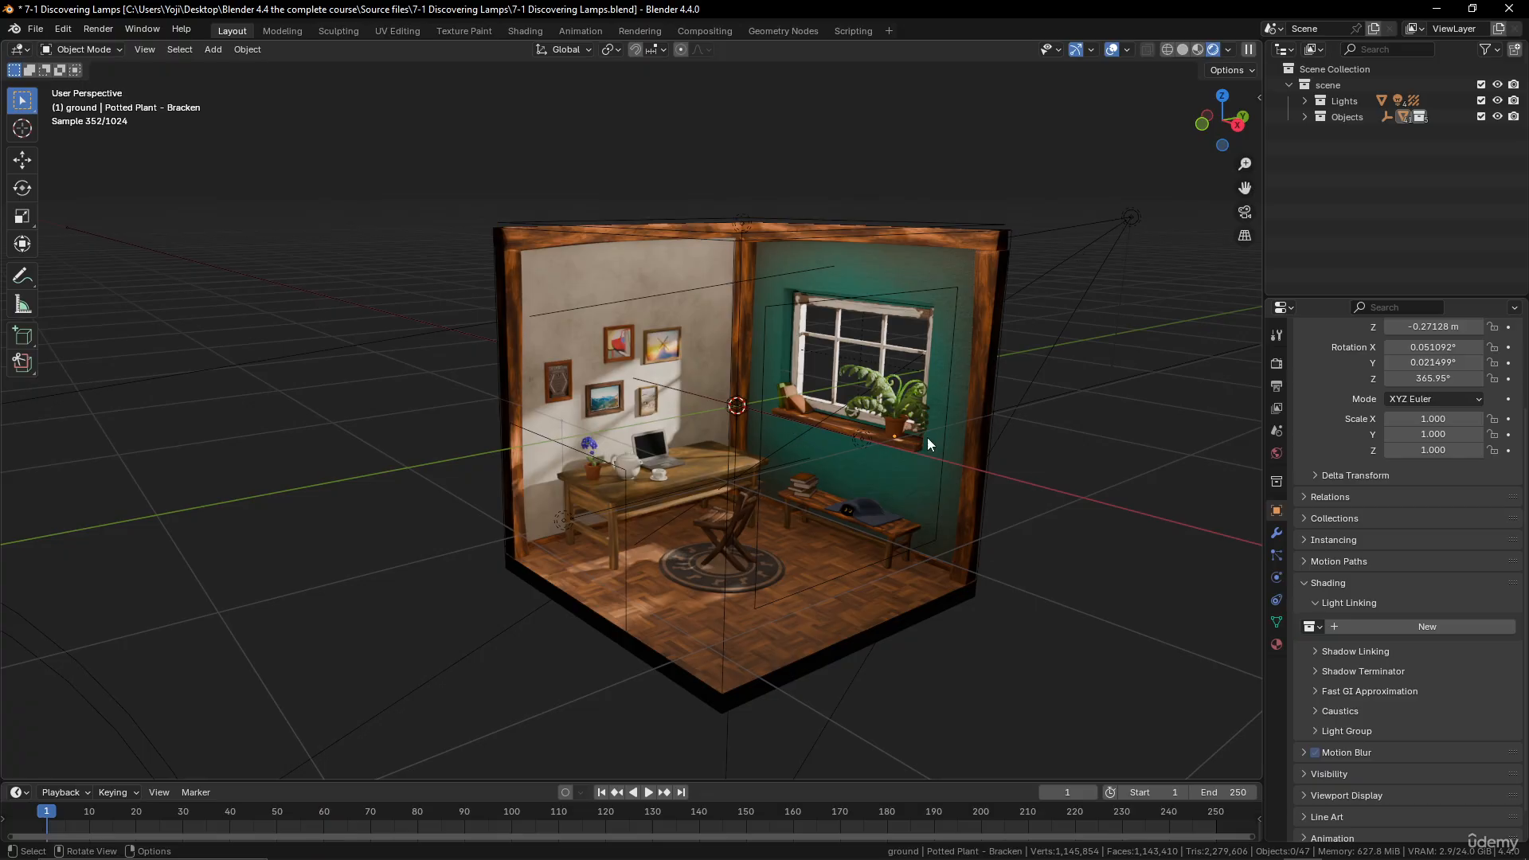
{"action": "scroll", "coordinate": [678, 452], "scroll_direction": "up", "scroll_amount": 3}
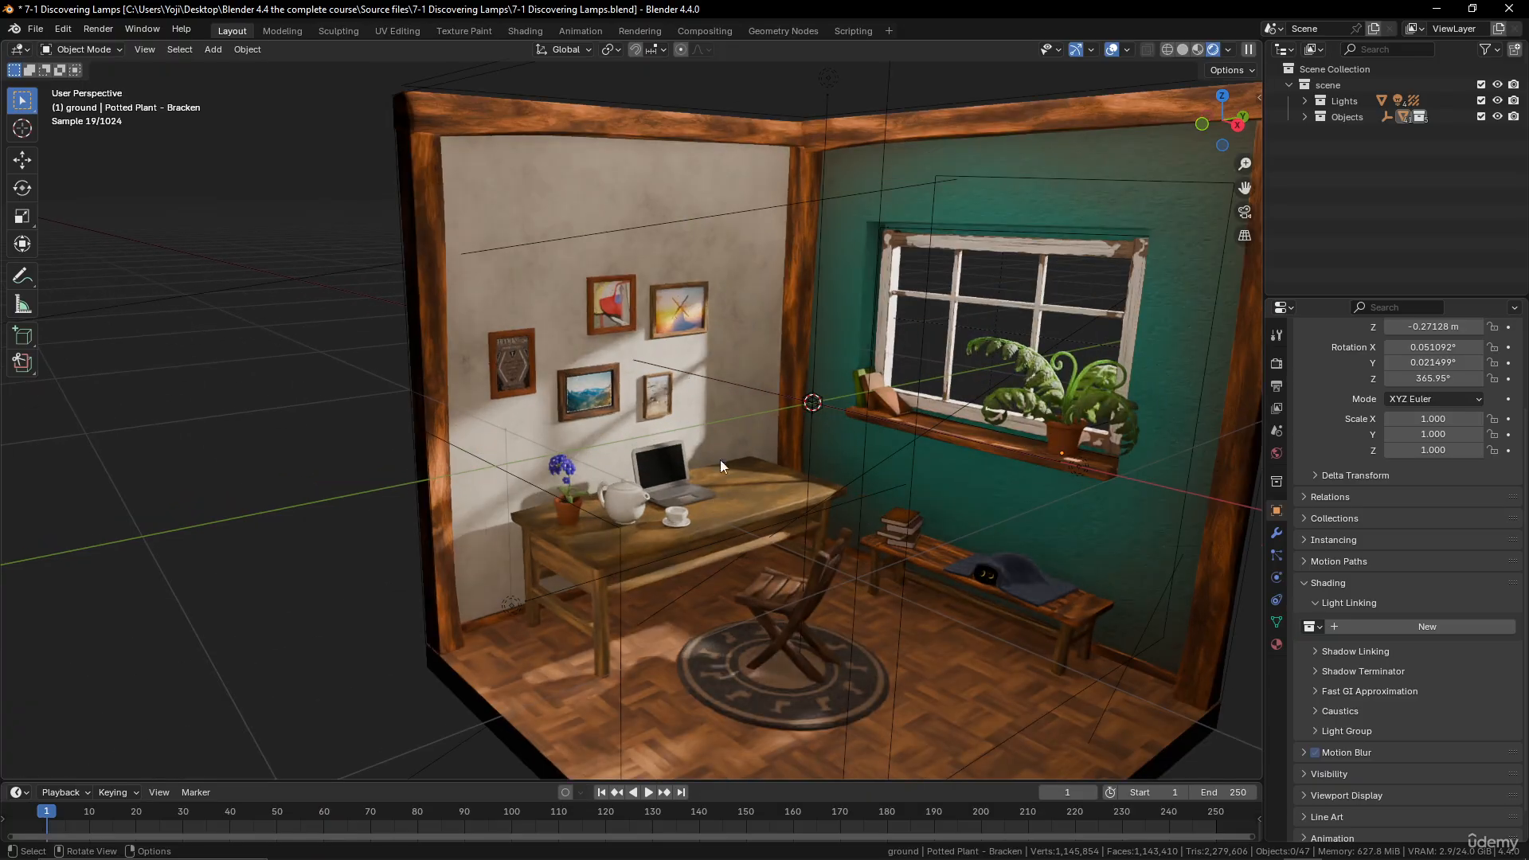
{"action": "scroll", "coordinate": [755, 529], "scroll_direction": "down", "scroll_amount": 2}
{"action": "scroll", "coordinate": [677, 462], "scroll_direction": "up", "scroll_amount": 2}
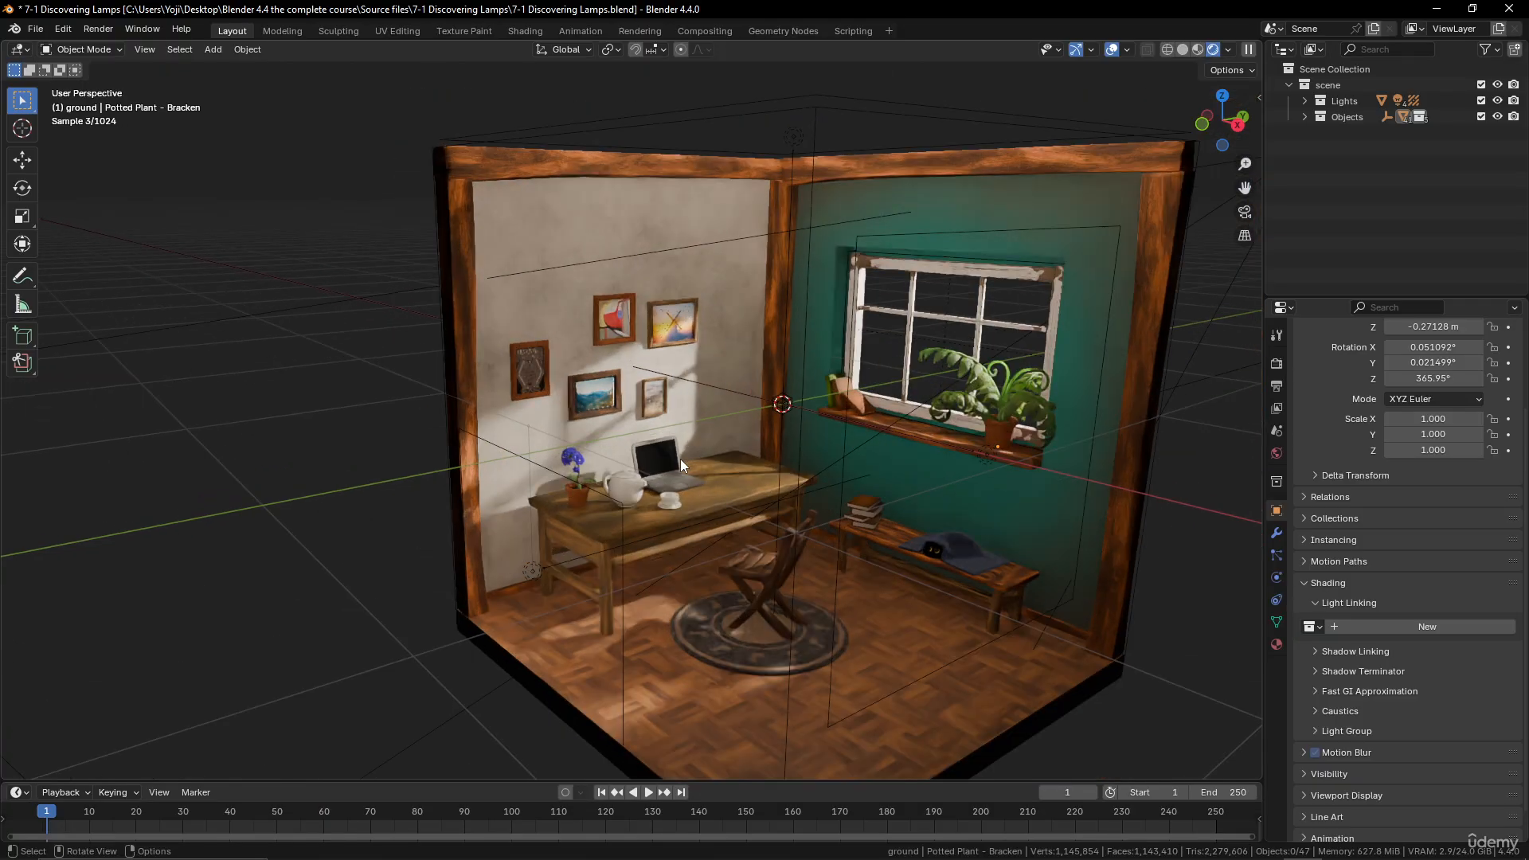
{"action": "scroll", "coordinate": [848, 533], "scroll_direction": "down", "scroll_amount": 3}
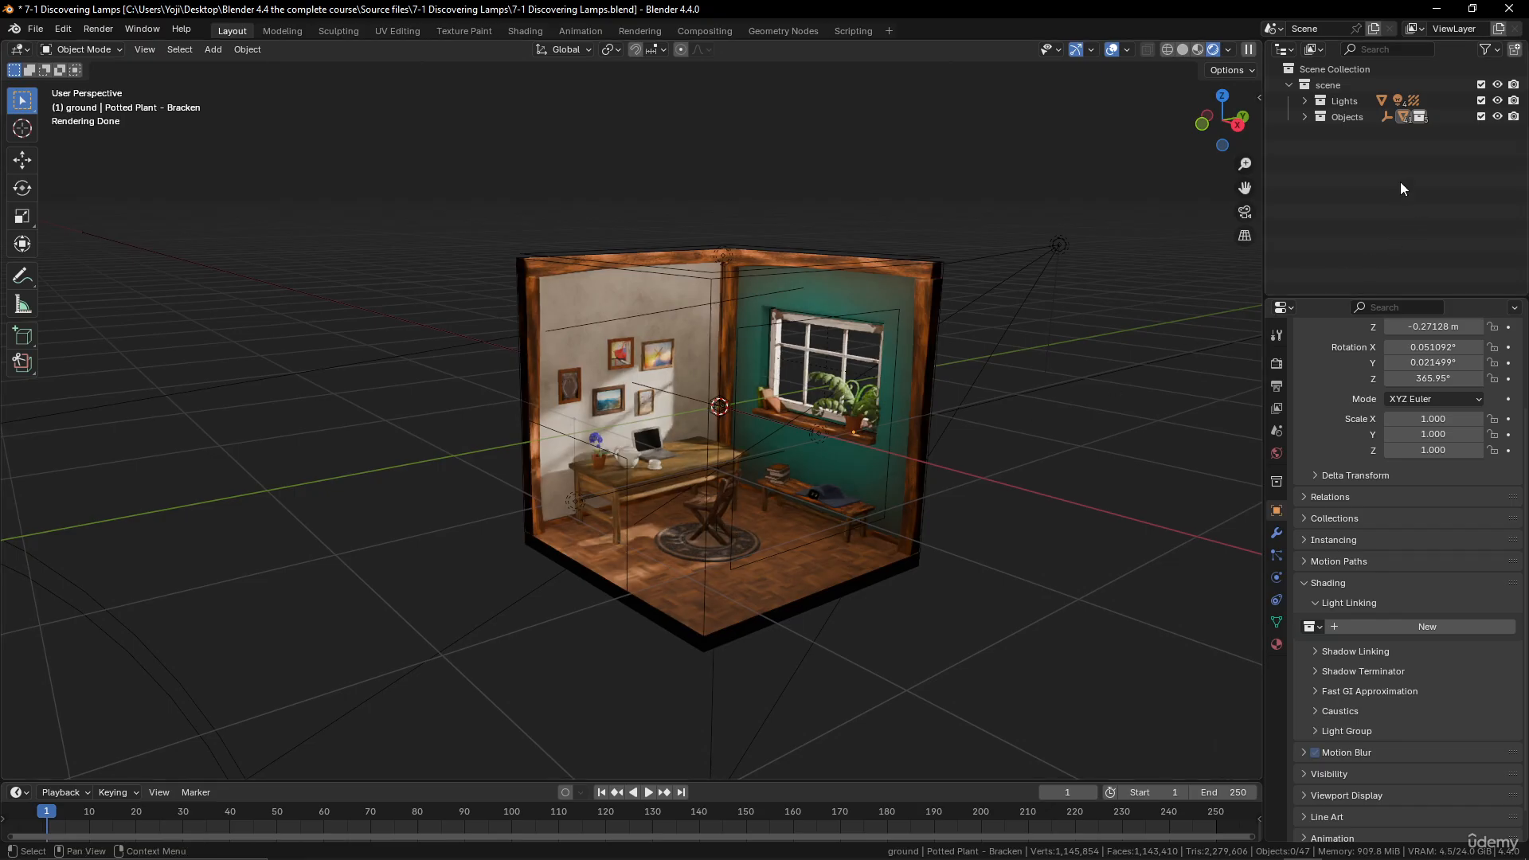
Hide the Lights collection in the viewport and create a new collection named "Lights experiment"
{"action": "left_click", "coordinate": [1498, 101]}
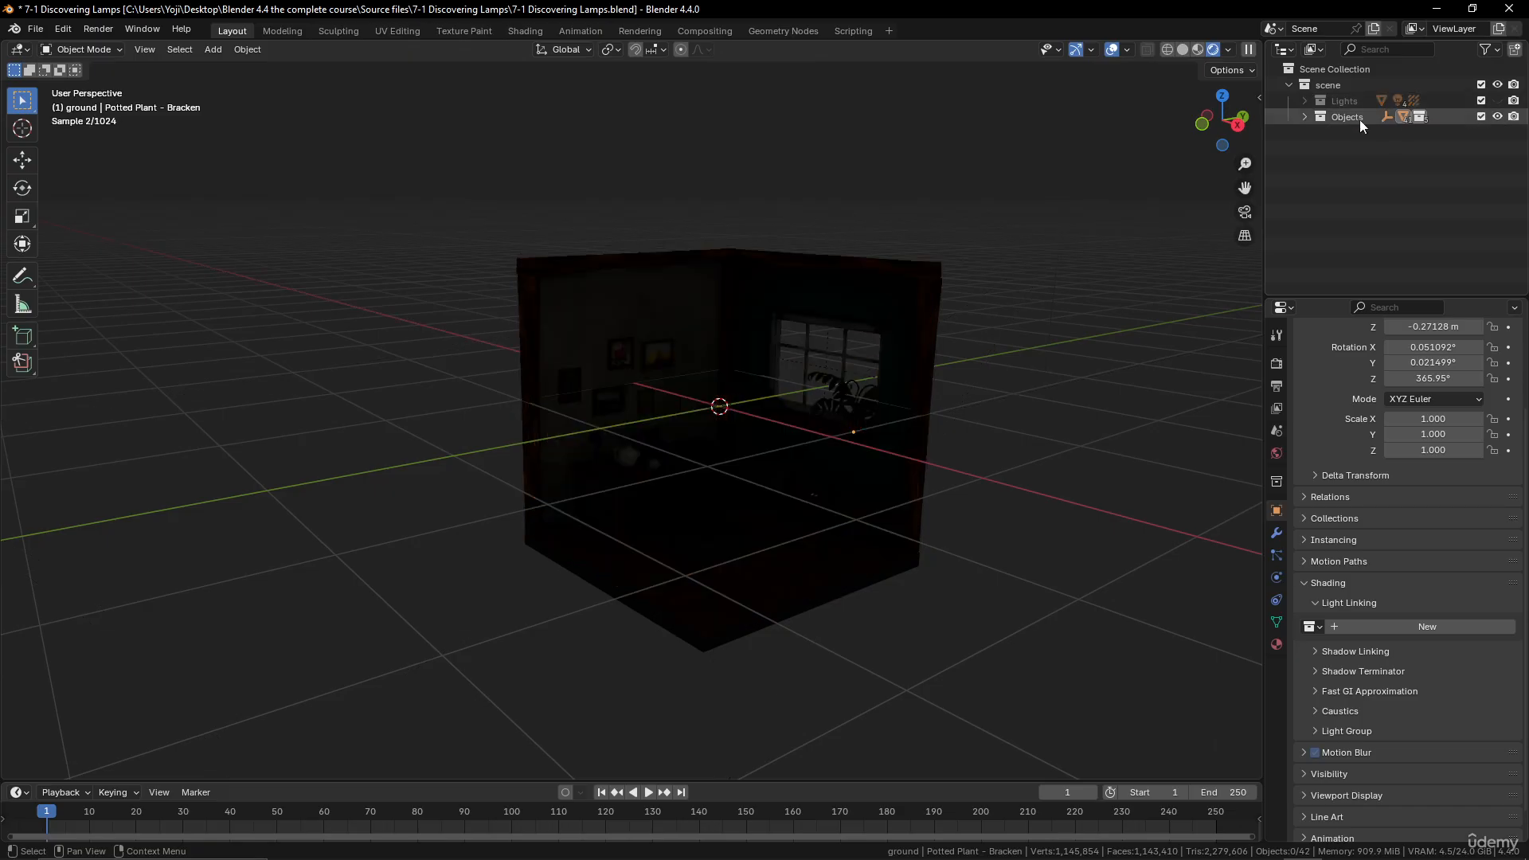
{"action": "right_click", "coordinate": [1318, 132]}
{"action": "left_click", "coordinate": [1319, 132]}
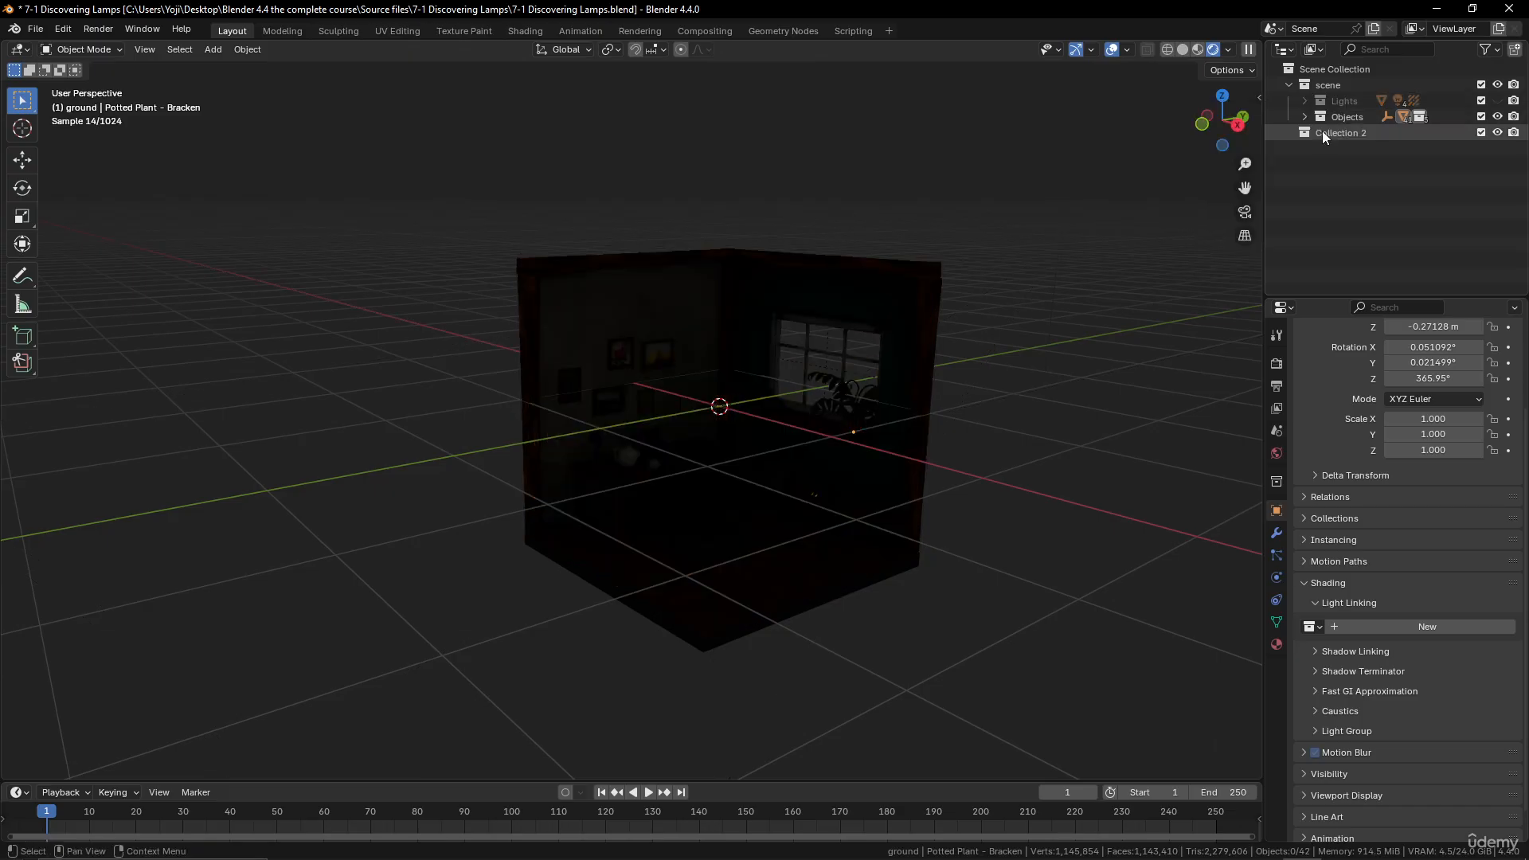
{"action": "double_click", "coordinate": [1351, 132]}
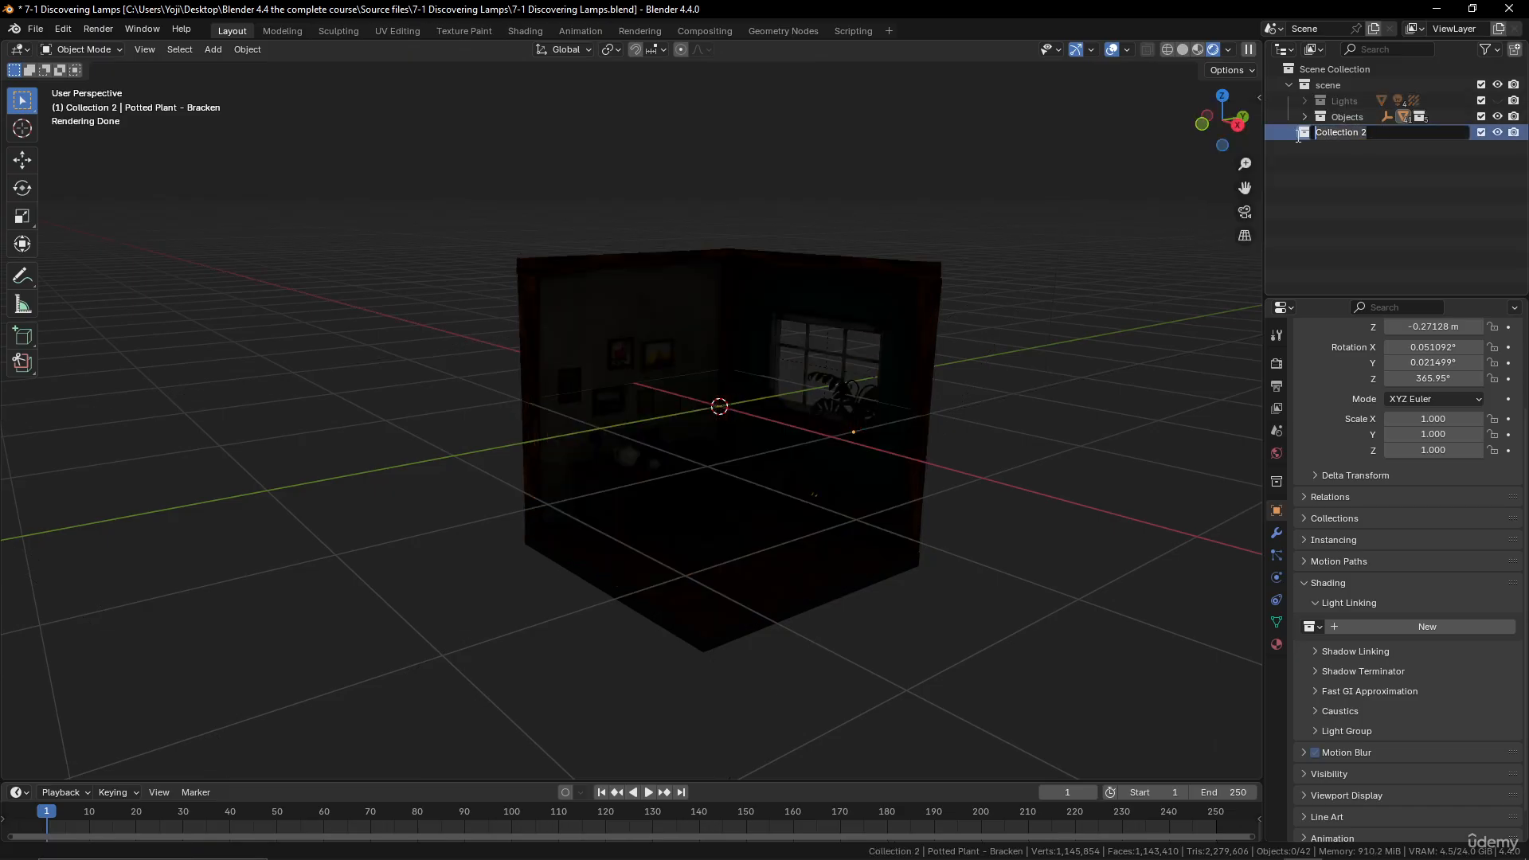
{"action": "type", "text": "Lights experiment"}
{"action": "key", "text": "Return"}
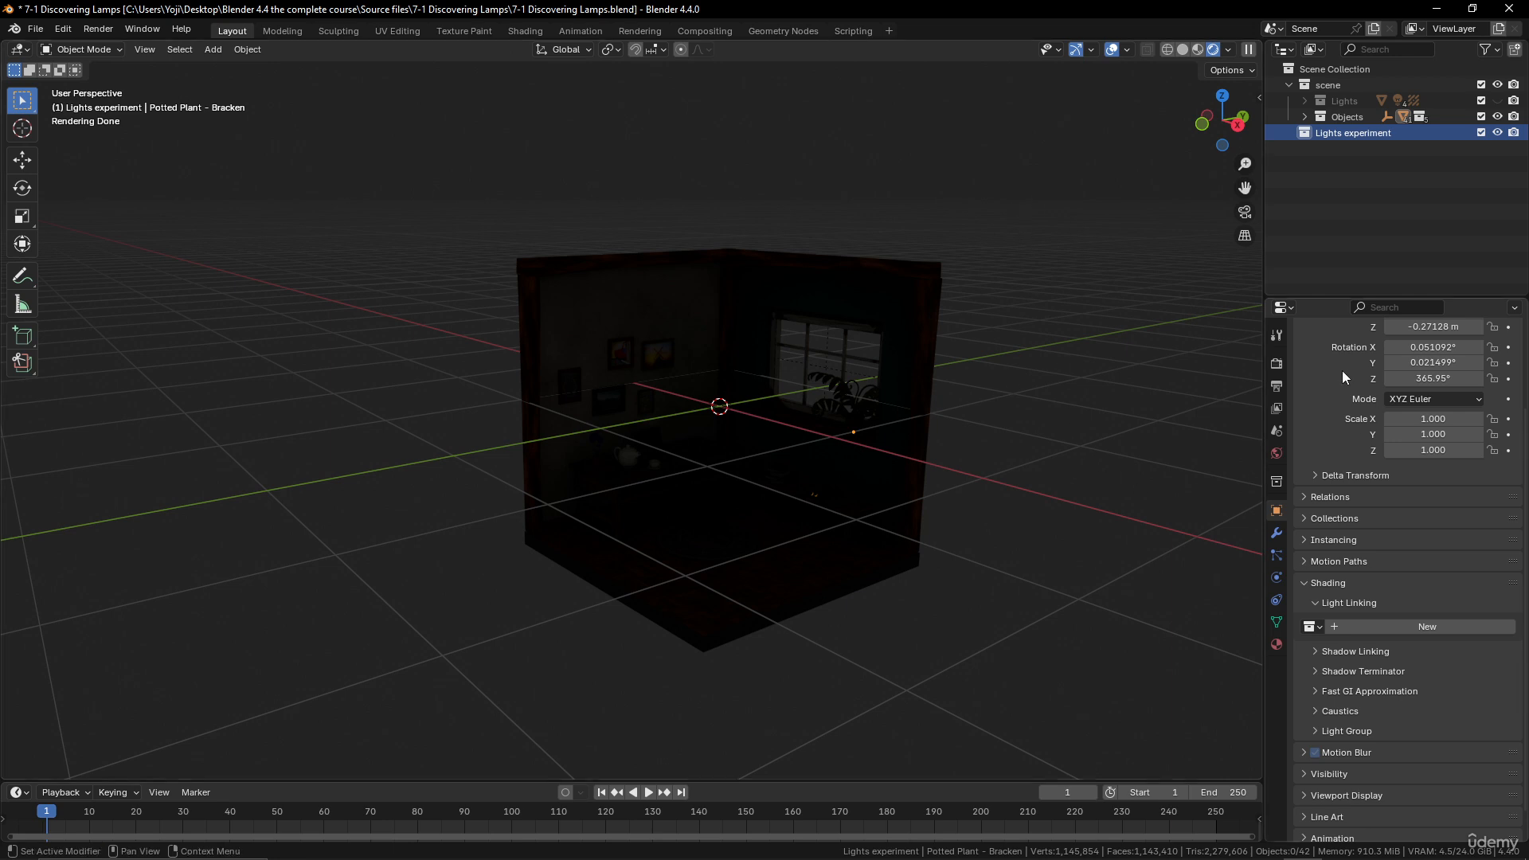
Try a near-white world background colour, finishing with the background set to pure black
{"action": "left_click", "coordinate": [1279, 453]}
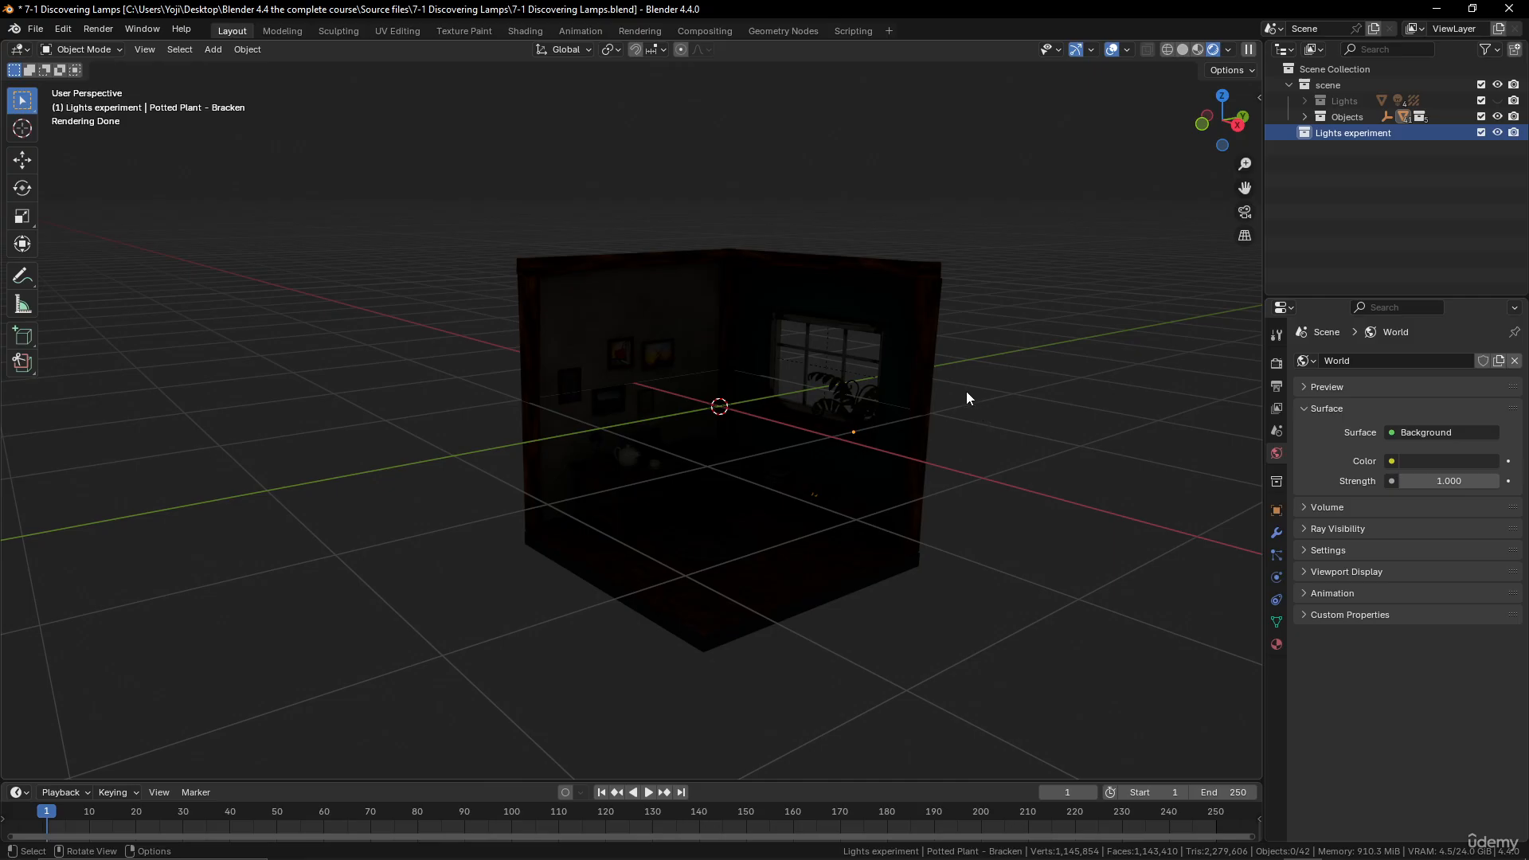
{"action": "scroll", "coordinate": [964, 396], "scroll_direction": "up", "scroll_amount": 3}
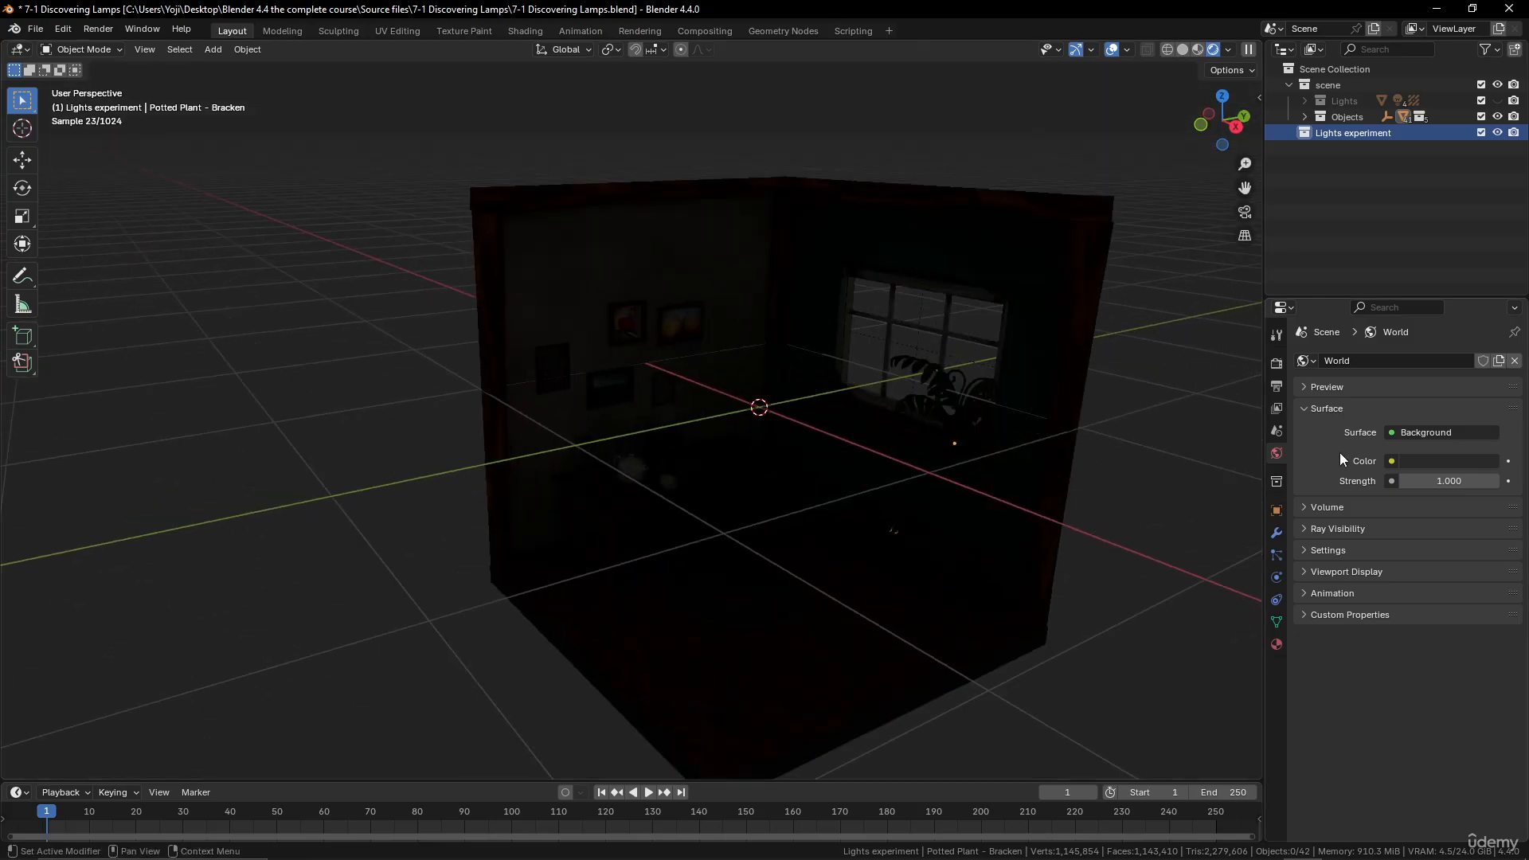
{"action": "left_click", "coordinate": [1430, 460]}
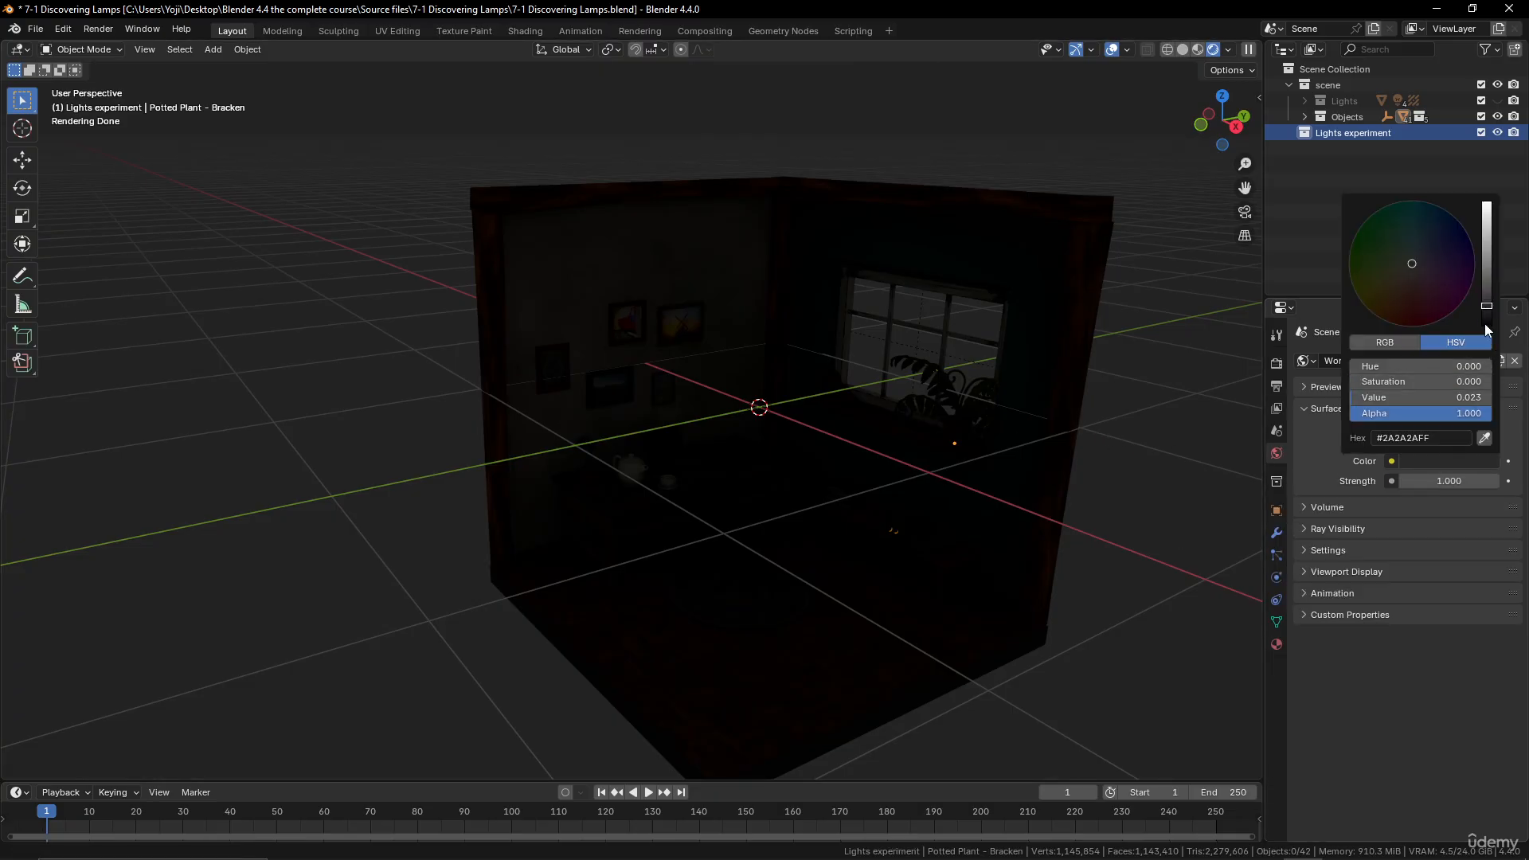
{"action": "left_click_drag", "start_coordinate": [1486, 310], "coordinate": [1486, 205]}
{"action": "mouse_move", "coordinate": [1422, 259]}
{"action": "left_mouse_down"}
{"action": "mouse_move", "coordinate": [1412, 246]}
{"action": "mouse_move", "coordinate": [1419, 274]}
{"action": "mouse_move", "coordinate": [1413, 261]}
{"action": "left_mouse_up"}
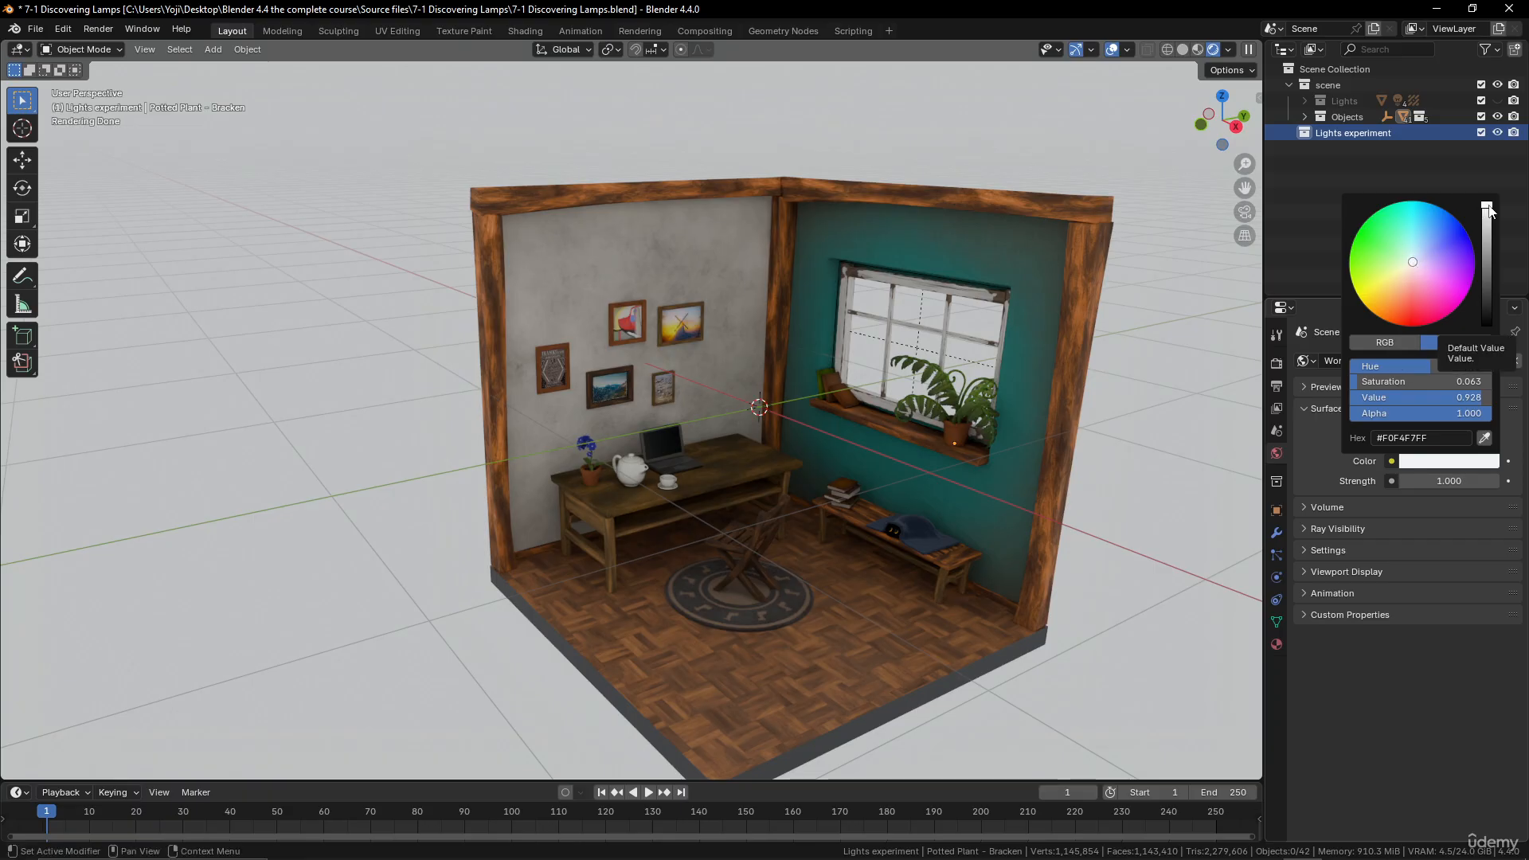
{"action": "left_click_drag", "start_coordinate": [1489, 209], "coordinate": [1486, 325]}
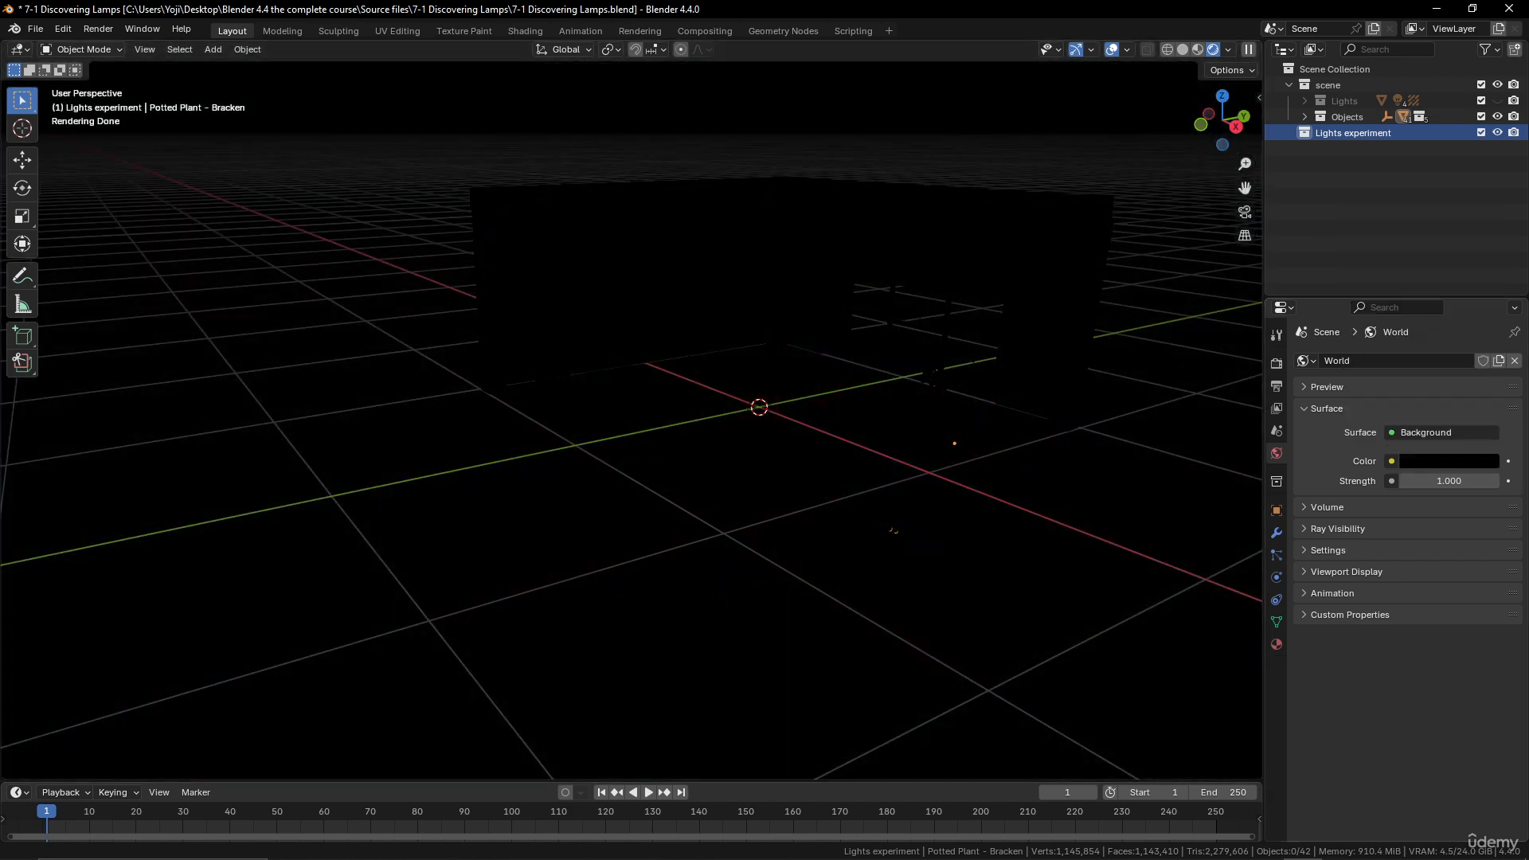
Add a point light to the Lights experiment collection and inspect how it lights the room
{"action": "scroll", "coordinate": [753, 498], "scroll_direction": "down", "scroll_amount": 4}
{"action": "scroll", "coordinate": [753, 499], "scroll_direction": "up", "scroll_amount": 2}
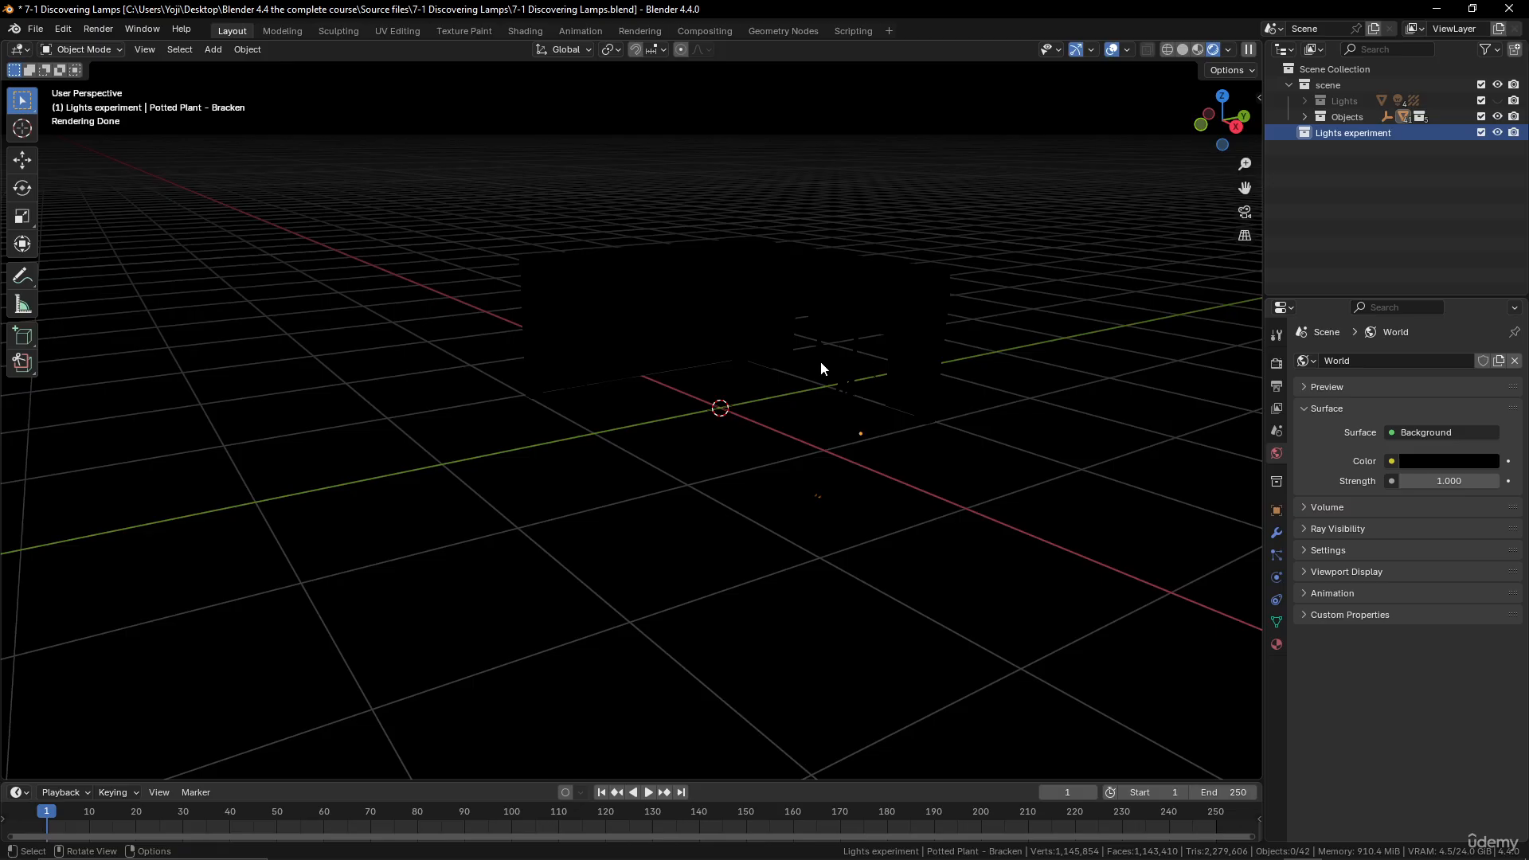
{"action": "key", "text": "shift+a"}
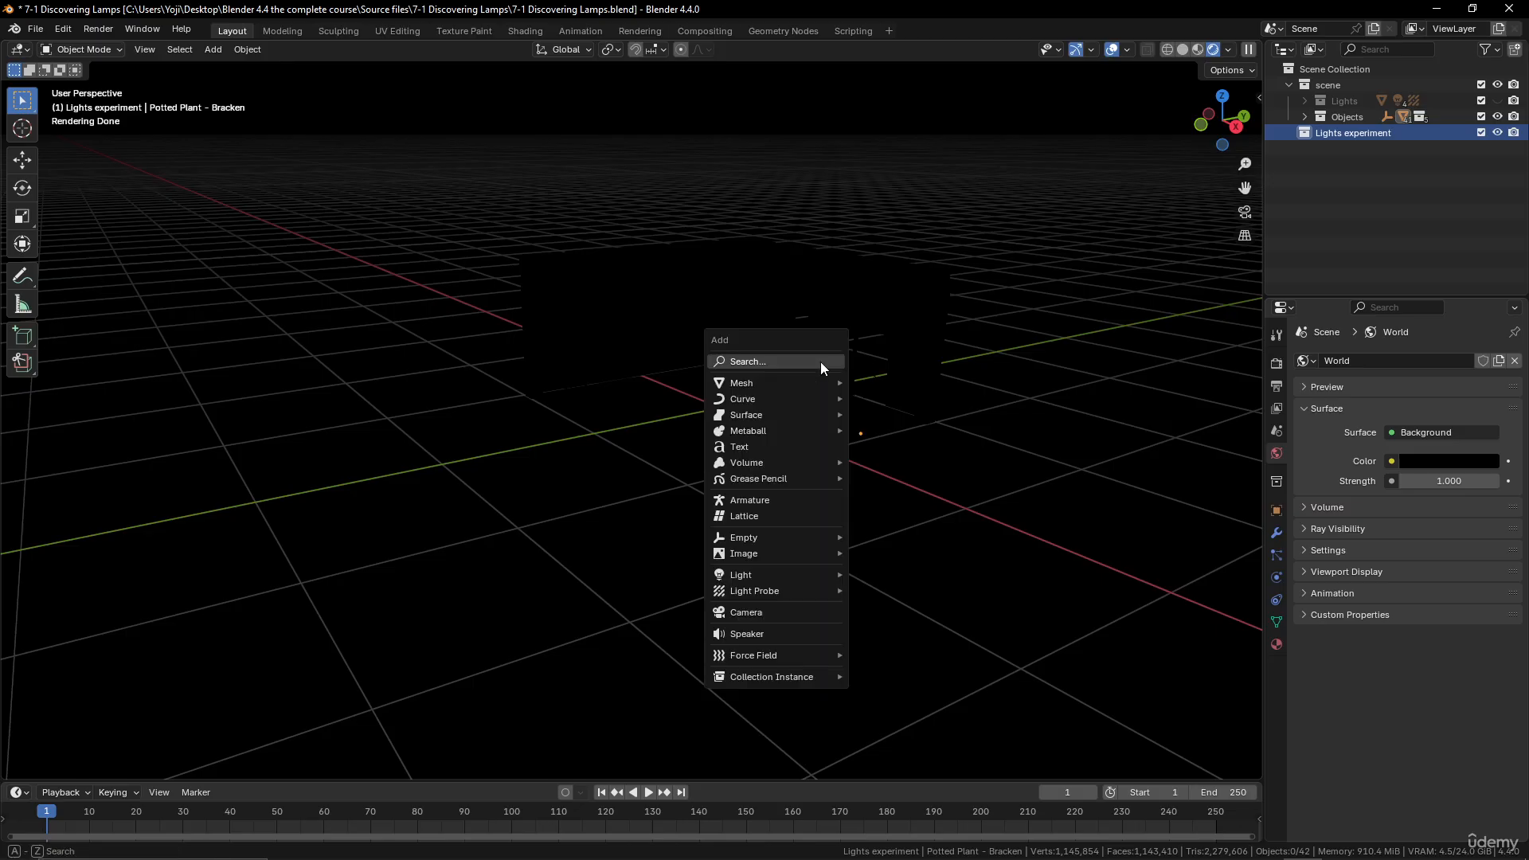
{"action": "mouse_move", "coordinate": [761, 574]}
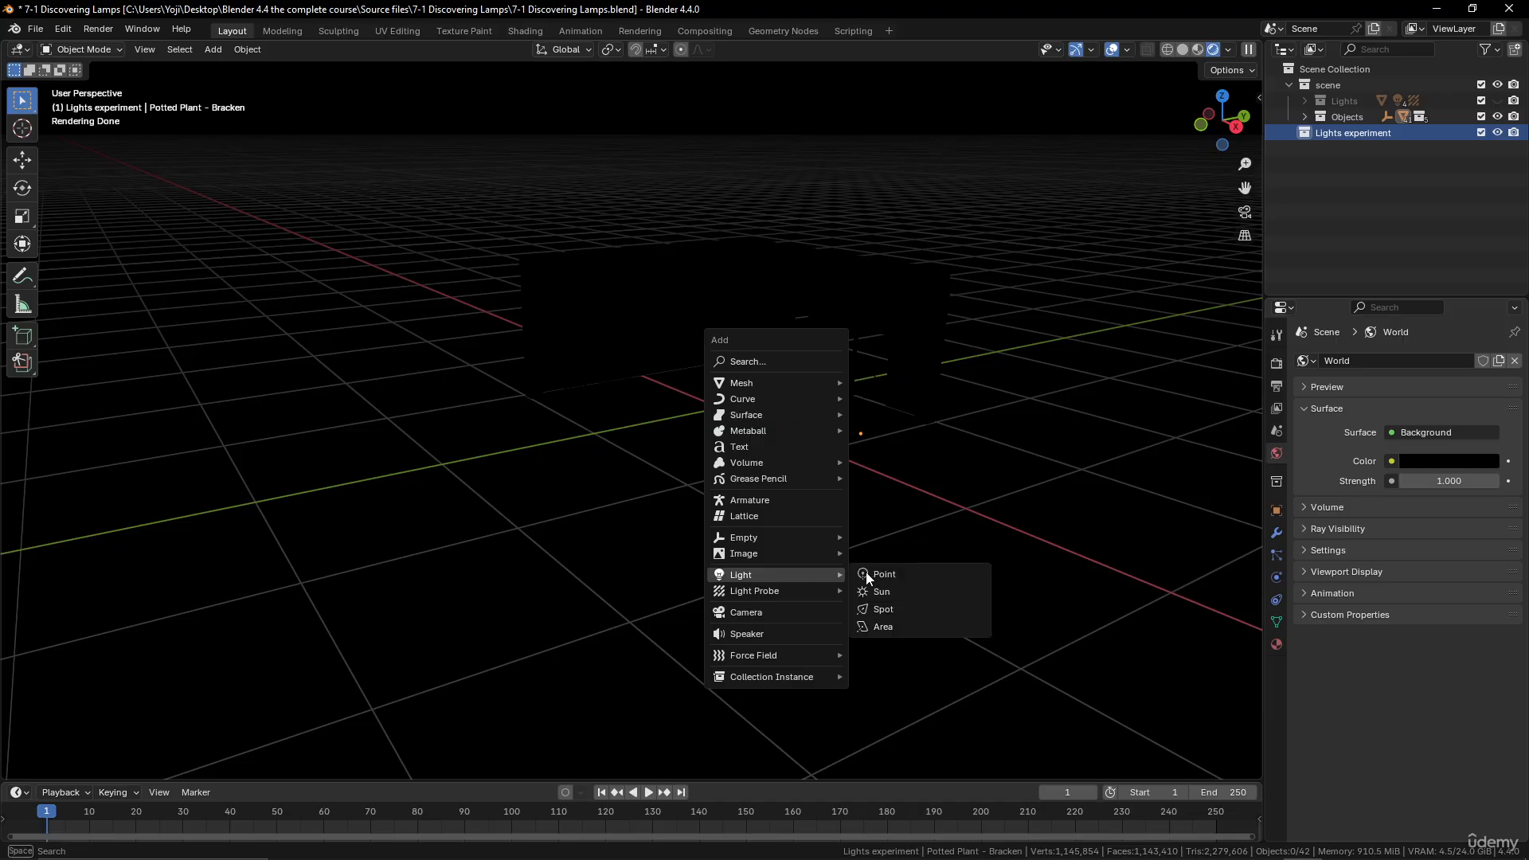
{"action": "left_click", "coordinate": [911, 573]}
{"action": "scroll", "coordinate": [648, 495], "scroll_direction": "up", "scroll_amount": 3}
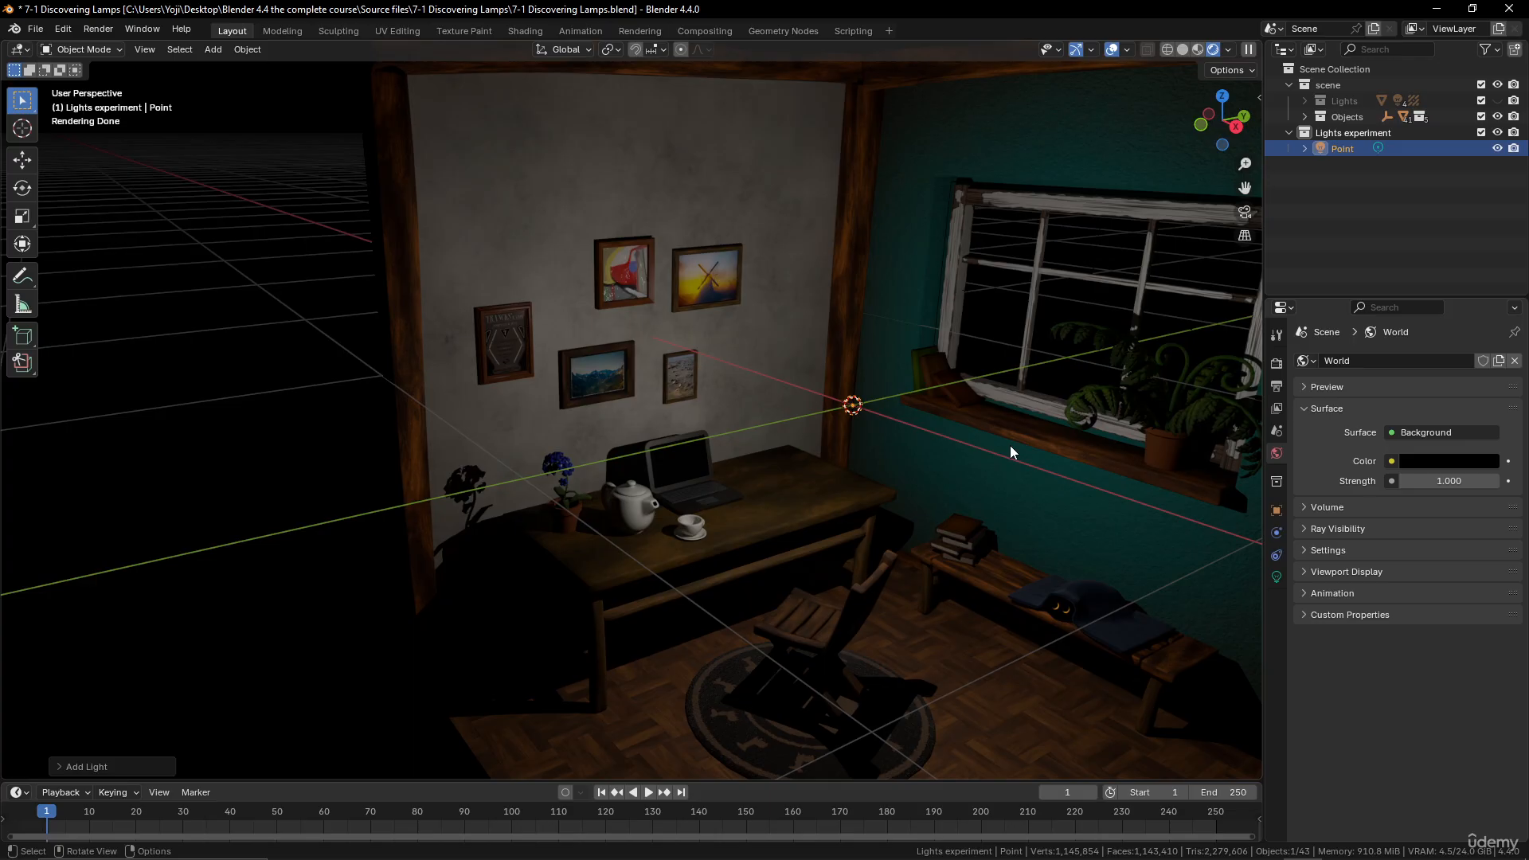
{"action": "scroll", "coordinate": [969, 394], "scroll_direction": "down", "scroll_amount": 3}
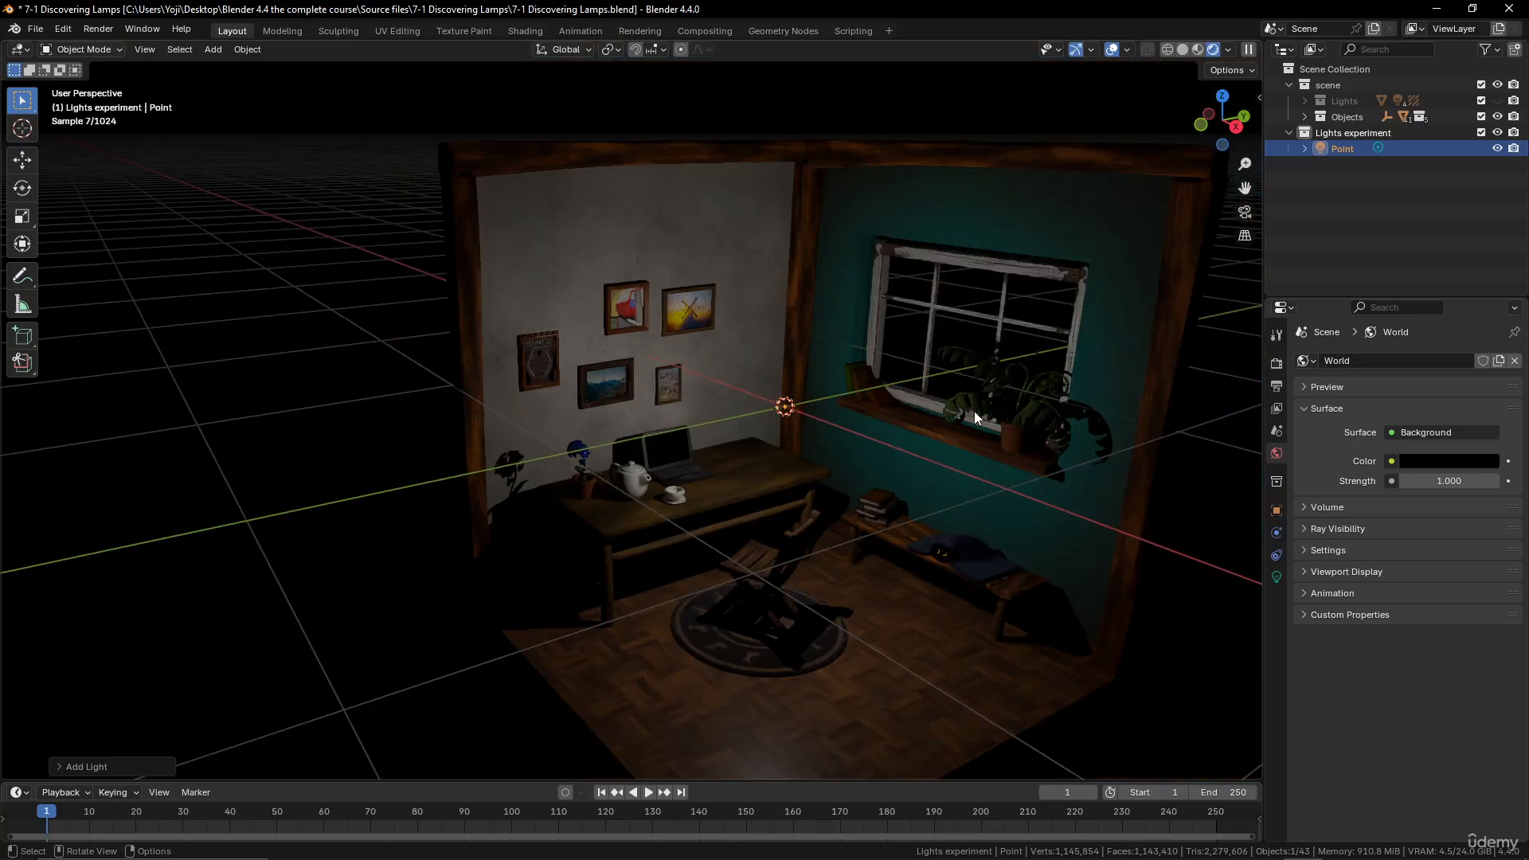
{"action": "mouse_move", "coordinate": [973, 411]}
{"action": "middle_mouse_down"}
{"action": "mouse_move", "coordinate": [954, 399]}
{"action": "mouse_move", "coordinate": [943, 425]}
{"action": "mouse_move", "coordinate": [961, 399]}
{"action": "middle_mouse_up"}
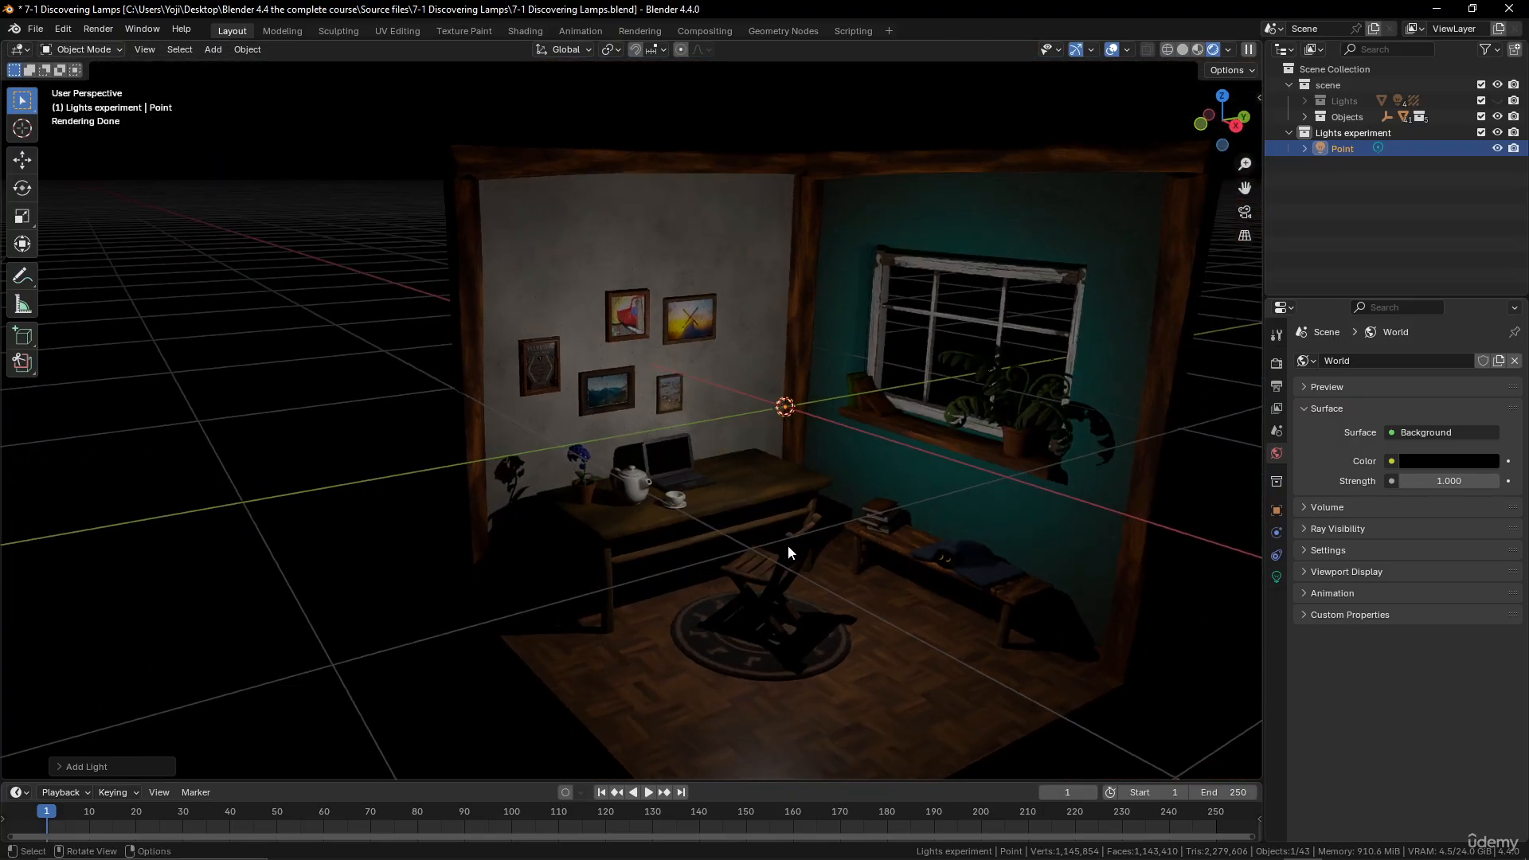
Draw six freehand annotation arrows radiating outward from the point light in different directions
{"action": "left_click", "coordinate": [23, 277]}
{"action": "mouse_move", "coordinate": [809, 442]}
{"action": "left_mouse_down"}
{"action": "mouse_move", "coordinate": [837, 544]}
{"action": "mouse_move", "coordinate": [860, 507]}
{"action": "left_mouse_up"}
{"action": "mouse_move", "coordinate": [845, 418]}
{"action": "left_mouse_down"}
{"action": "mouse_move", "coordinate": [972, 433]}
{"action": "mouse_move", "coordinate": [933, 458]}
{"action": "left_mouse_up"}
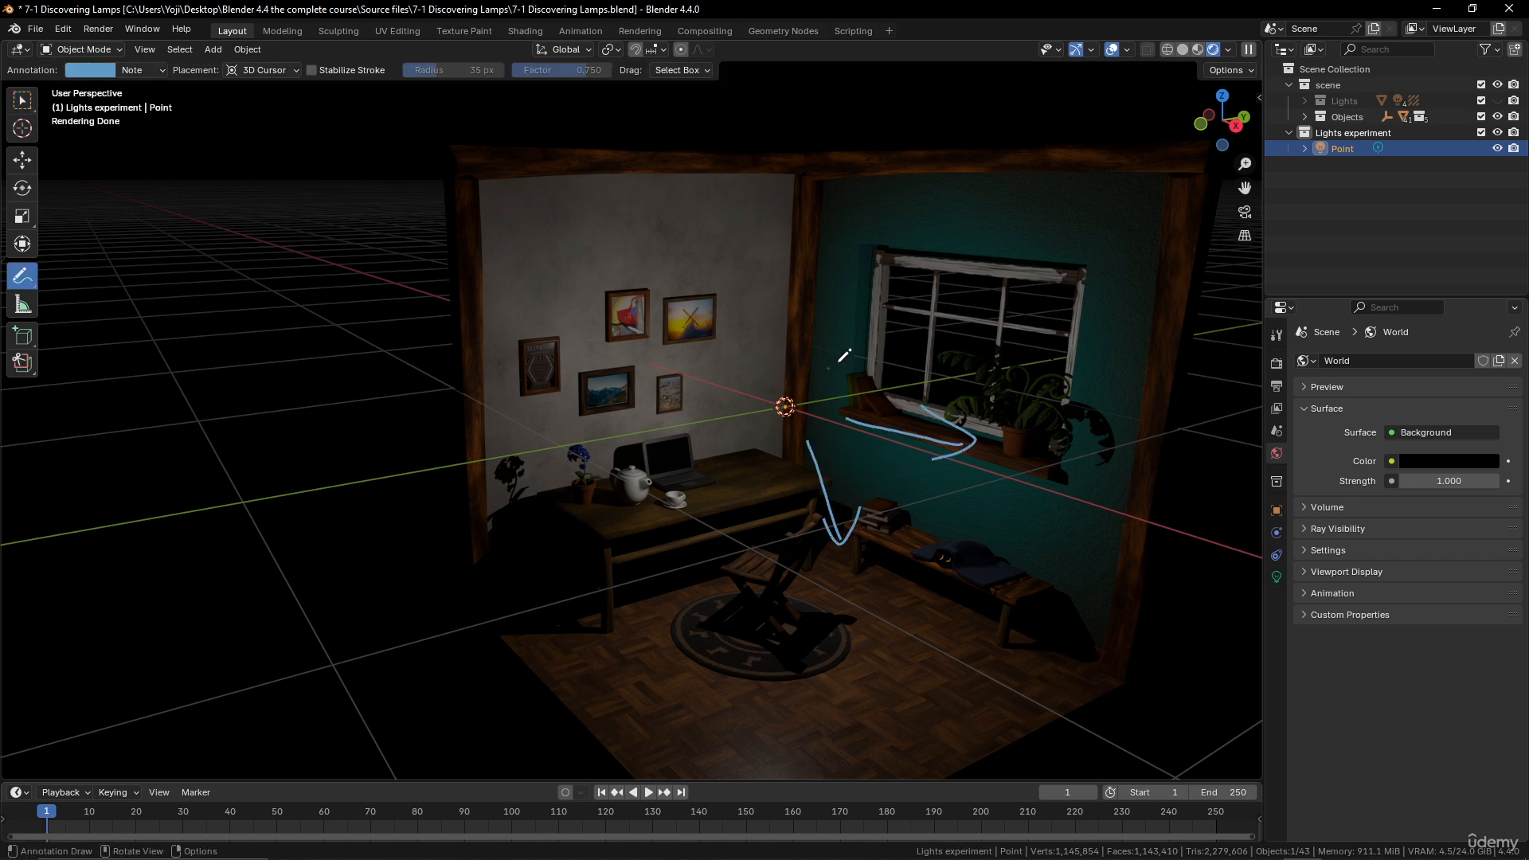
{"action": "mouse_move", "coordinate": [829, 368]}
{"action": "left_mouse_down"}
{"action": "mouse_move", "coordinate": [930, 297]}
{"action": "mouse_move", "coordinate": [929, 335]}
{"action": "left_mouse_up"}
{"action": "mouse_move", "coordinate": [763, 342]}
{"action": "left_mouse_down"}
{"action": "mouse_move", "coordinate": [766, 255]}
{"action": "mouse_move", "coordinate": [792, 274]}
{"action": "left_mouse_up"}
{"action": "mouse_move", "coordinate": [756, 396]}
{"action": "left_mouse_down"}
{"action": "mouse_move", "coordinate": [578, 370]}
{"action": "mouse_move", "coordinate": [606, 399]}
{"action": "left_mouse_up"}
{"action": "mouse_move", "coordinate": [764, 444]}
{"action": "left_mouse_down"}
{"action": "mouse_move", "coordinate": [693, 567]}
{"action": "mouse_move", "coordinate": [736, 549]}
{"action": "left_mouse_up"}
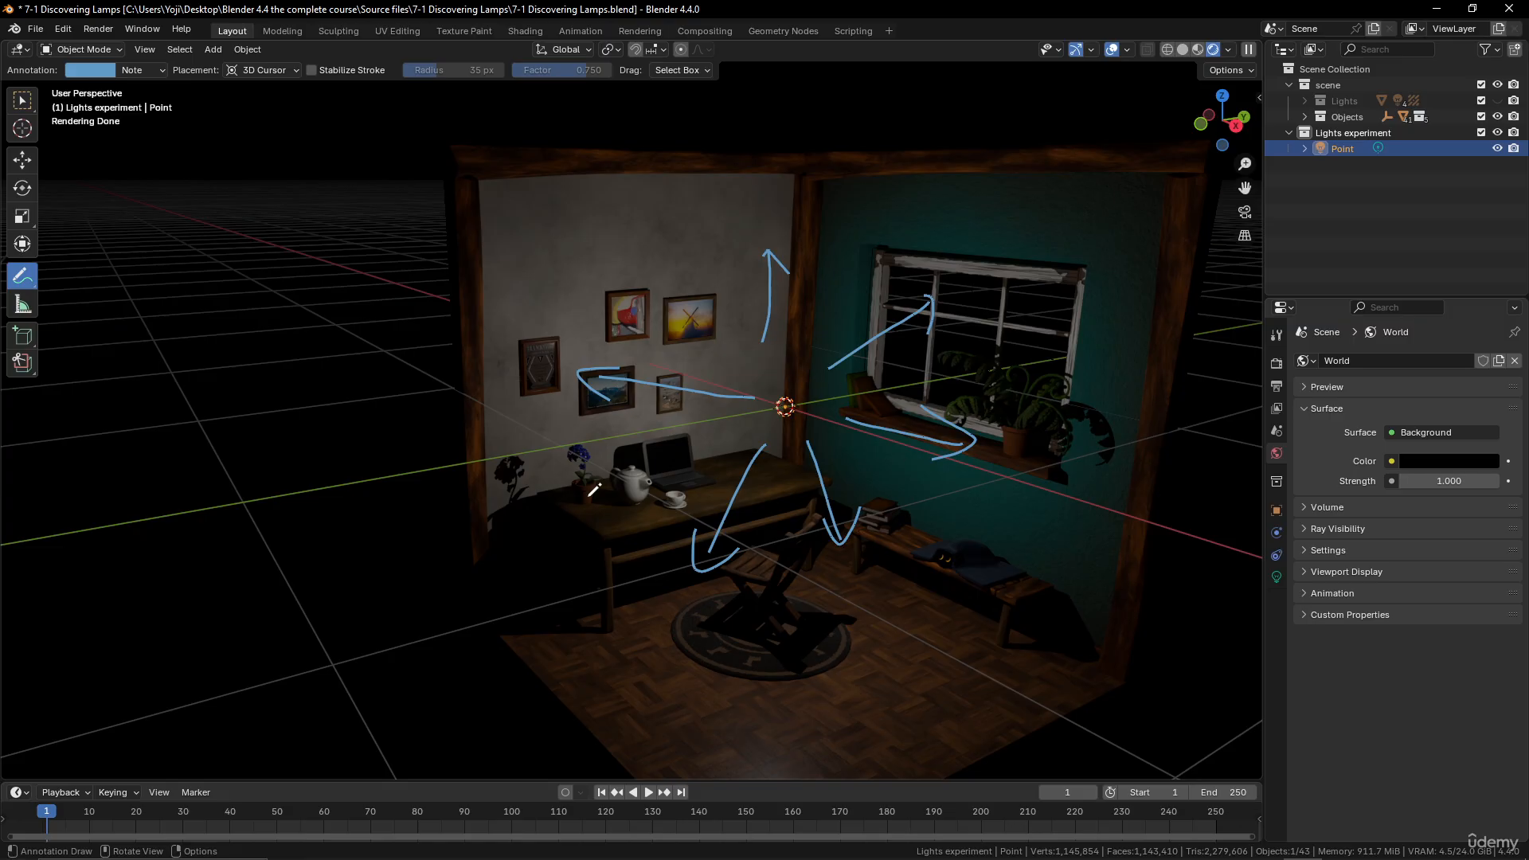
Erase all the annotation arrows around the point light and return to the selection tool
{"action": "left_click", "coordinate": [22, 275]}
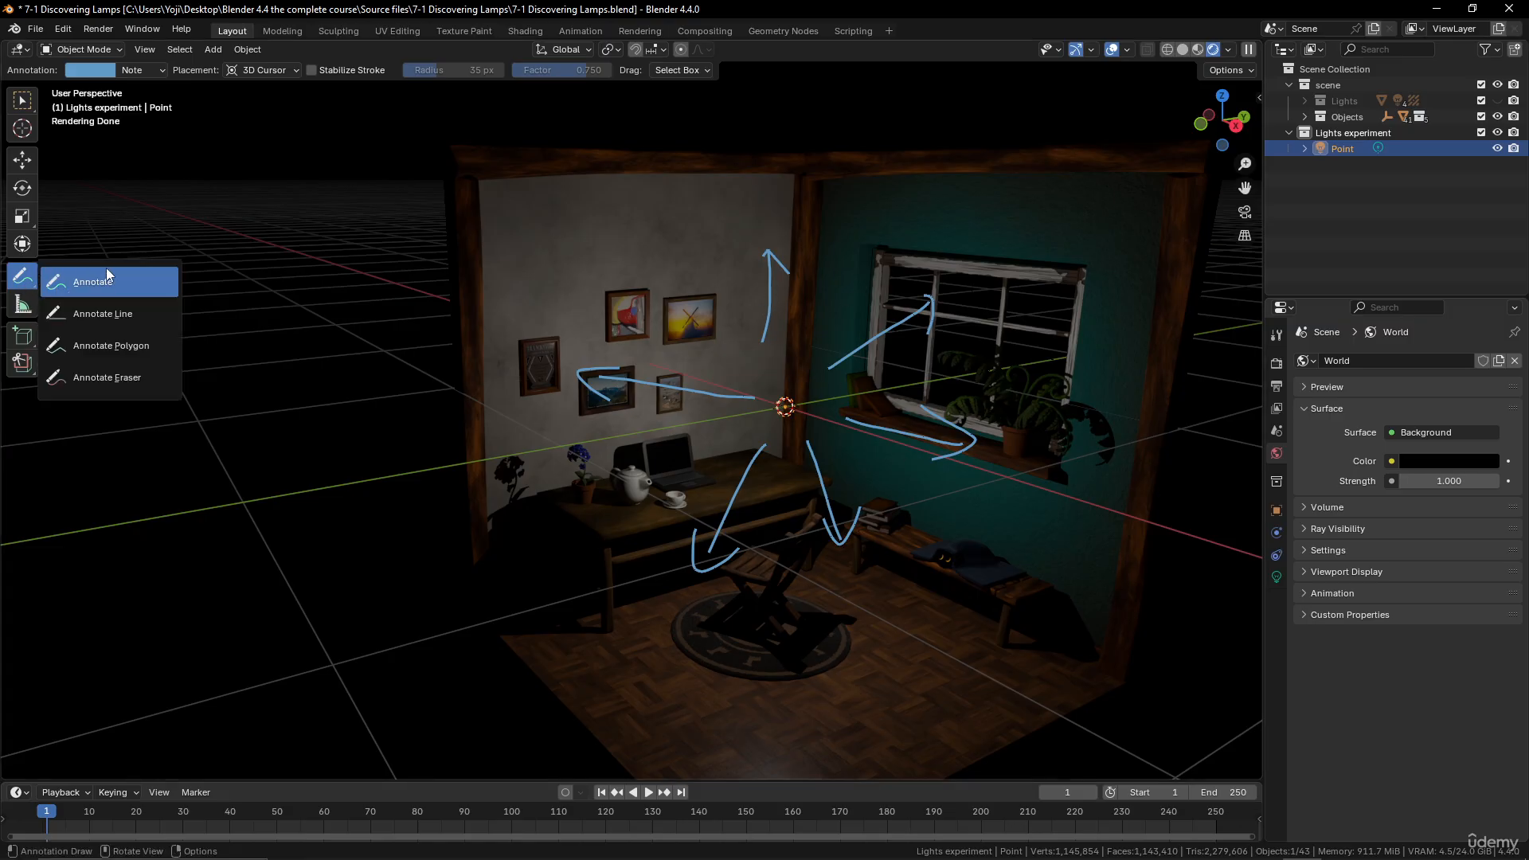
{"action": "left_click", "coordinate": [123, 378]}
{"action": "mouse_move", "coordinate": [771, 239]}
{"action": "left_mouse_down"}
{"action": "mouse_move", "coordinate": [744, 402]}
{"action": "mouse_move", "coordinate": [1025, 307]}
{"action": "mouse_move", "coordinate": [920, 302]}
{"action": "mouse_move", "coordinate": [880, 392]}
{"action": "mouse_move", "coordinate": [995, 457]}
{"action": "mouse_move", "coordinate": [952, 430]}
{"action": "left_mouse_up"}
{"action": "mouse_move", "coordinate": [866, 562]}
{"action": "left_mouse_down"}
{"action": "mouse_move", "coordinate": [804, 462]}
{"action": "mouse_move", "coordinate": [761, 454]}
{"action": "mouse_move", "coordinate": [677, 581]}
{"action": "mouse_move", "coordinate": [717, 397]}
{"action": "mouse_move", "coordinate": [551, 372]}
{"action": "mouse_move", "coordinate": [621, 403]}
{"action": "left_mouse_up"}
{"action": "left_click", "coordinate": [22, 100]}
Try moving the point light freely around and outside the room from two viewing angles, cancelling each move
{"action": "scroll", "coordinate": [782, 426], "scroll_direction": "down", "scroll_amount": 3}
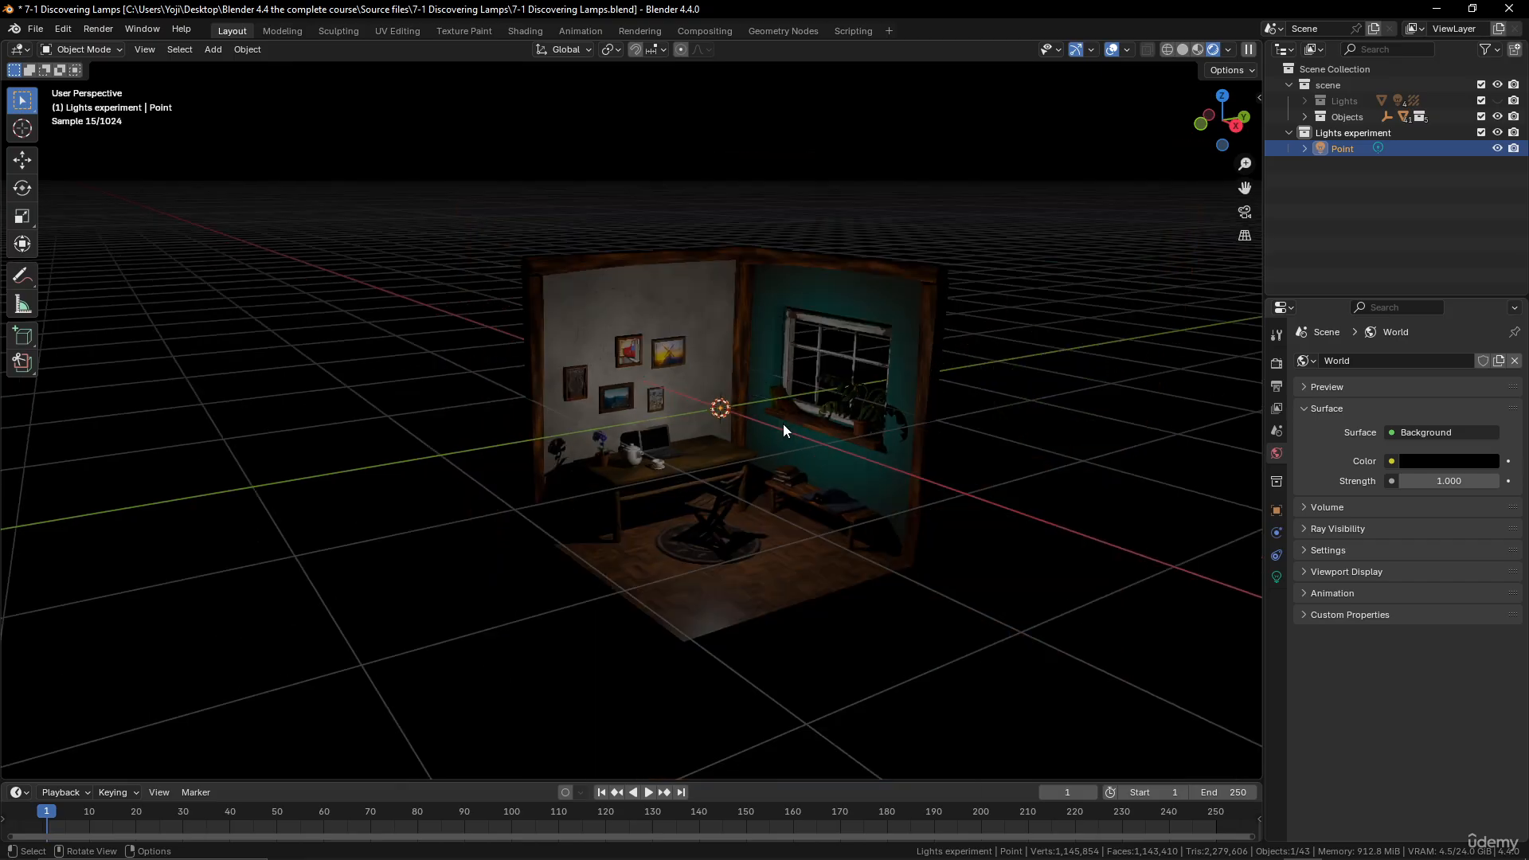
{"action": "key", "text": "g"}
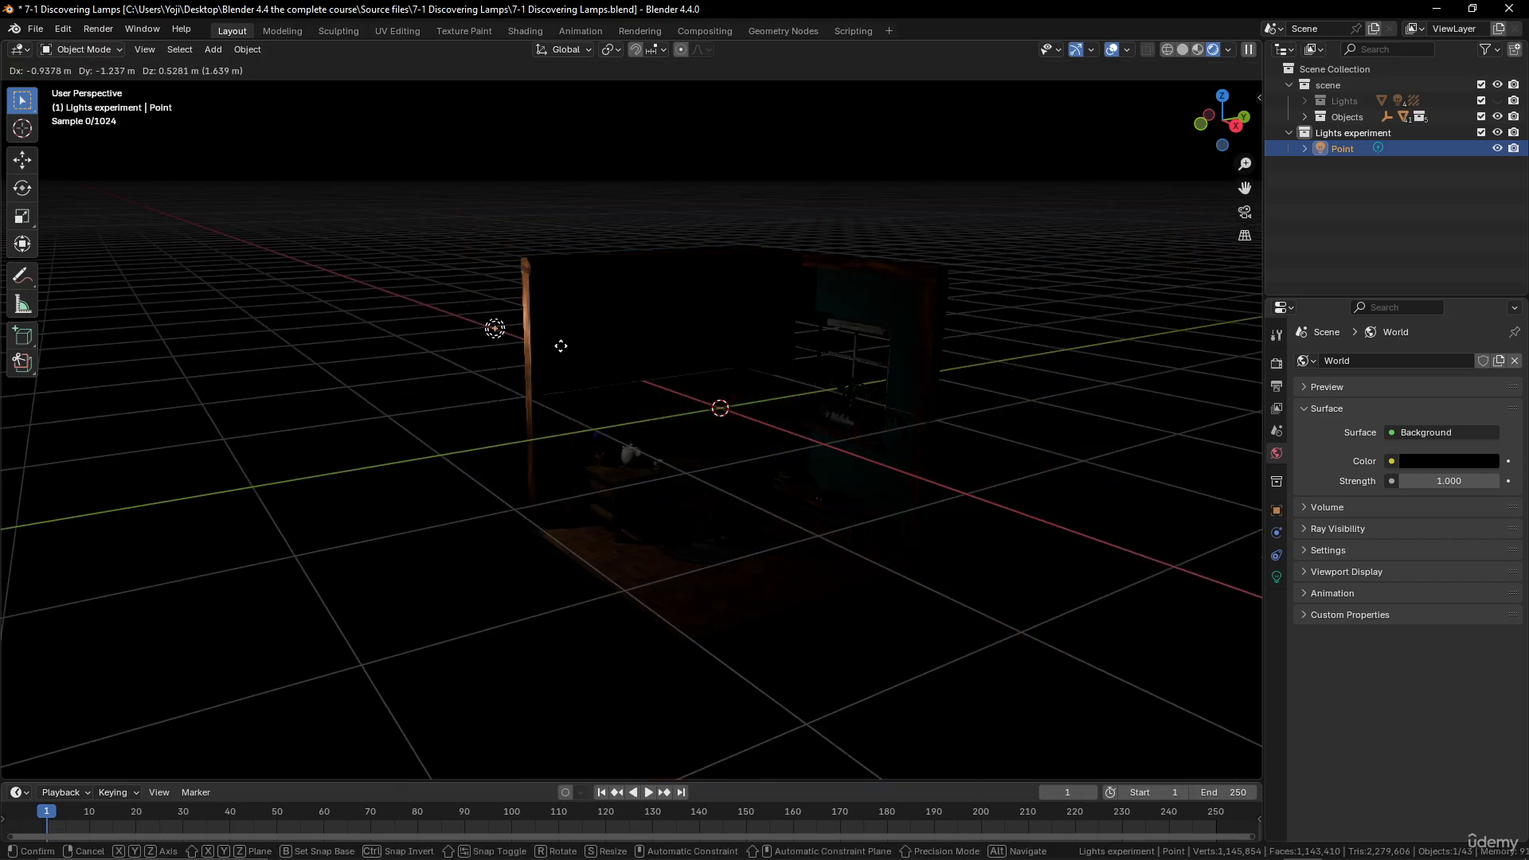
{"action": "left_click", "coordinate": [939, 533]}
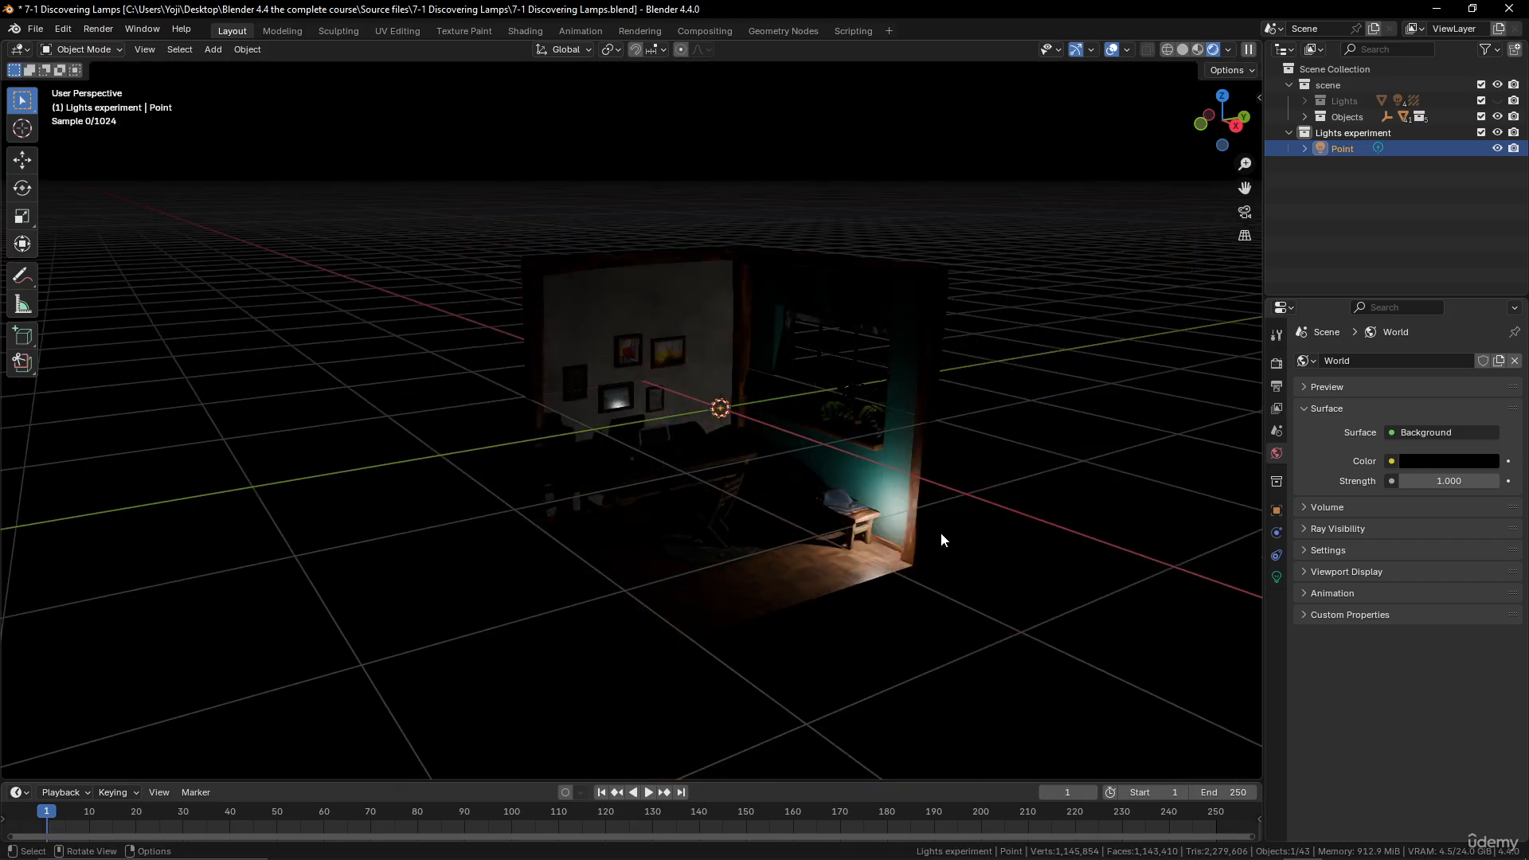
{"action": "middle_click_drag", "start_coordinate": [939, 534], "coordinate": [760, 550]}
{"action": "key", "text": "g"}
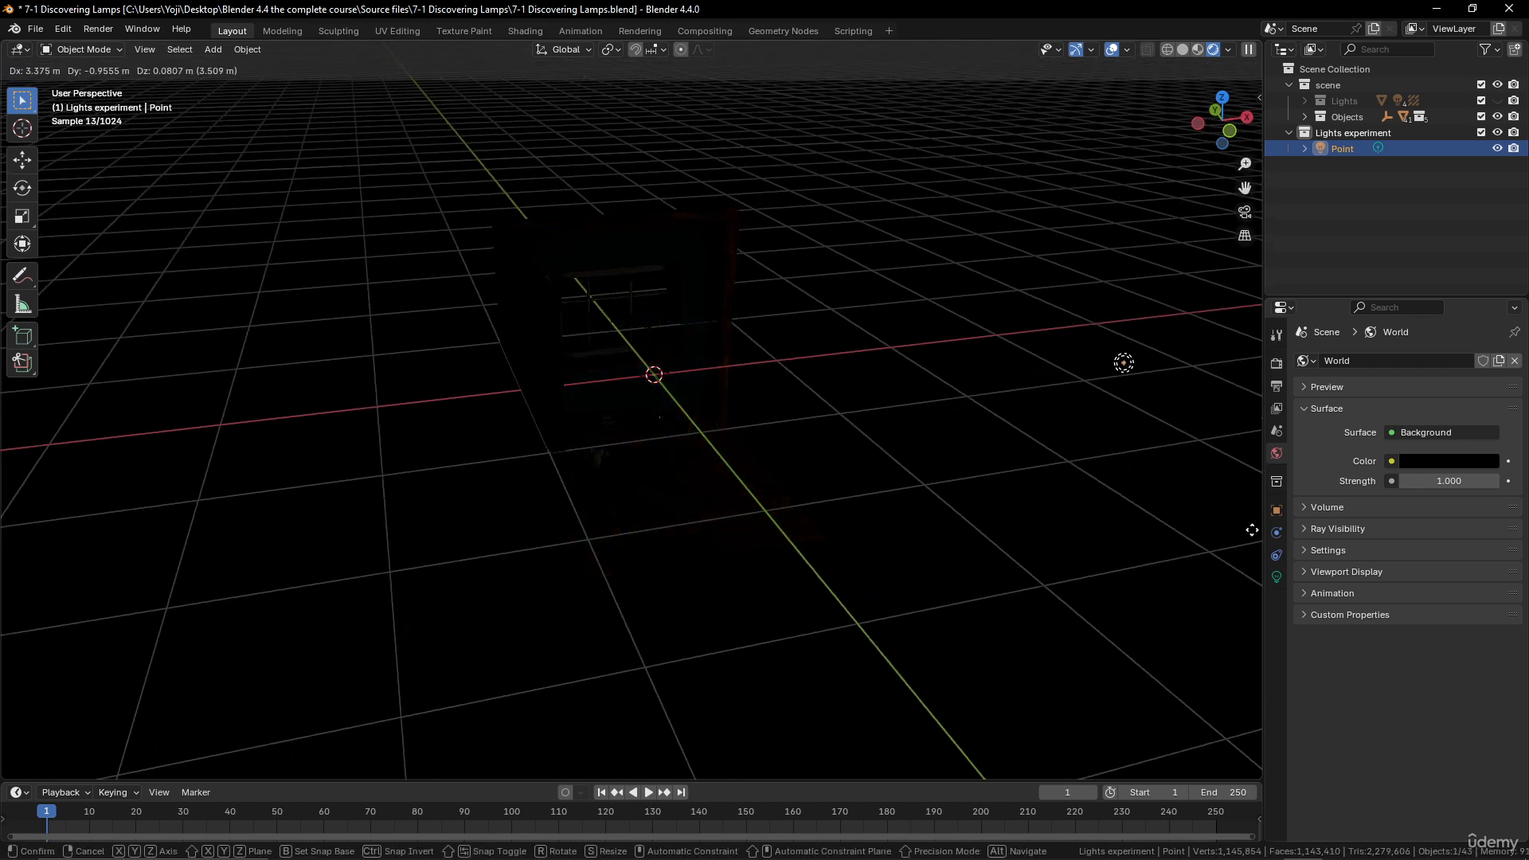
{"action": "right_click", "coordinate": [887, 536]}
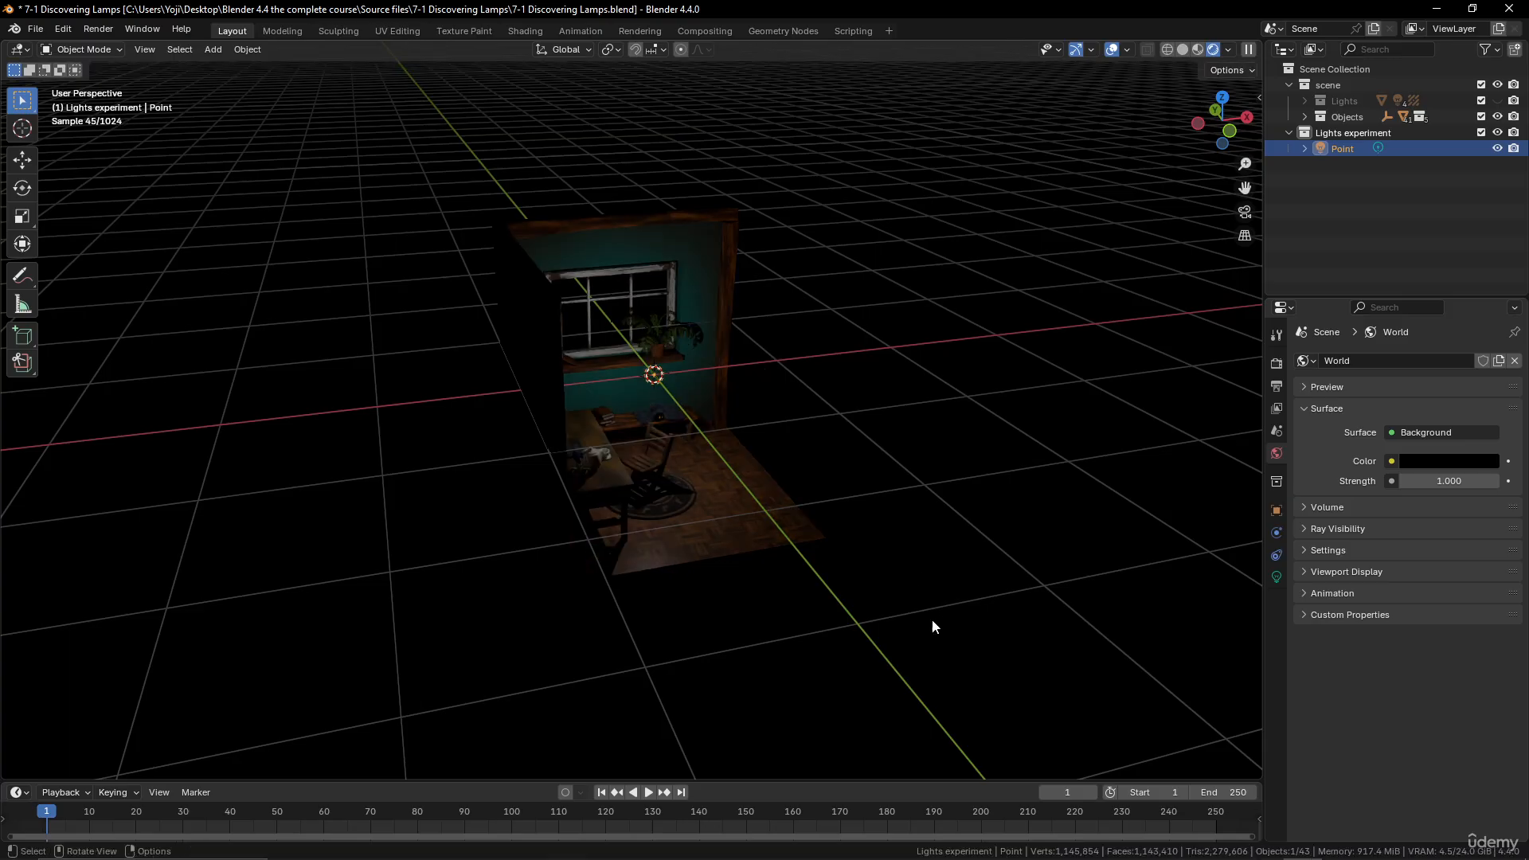
Open the point light's settings and change its color from white to a warm pale orange
{"action": "middle_click_drag", "start_coordinate": [932, 624], "coordinate": [834, 619]}
{"action": "scroll", "coordinate": [835, 614], "scroll_direction": "up", "scroll_amount": 3}
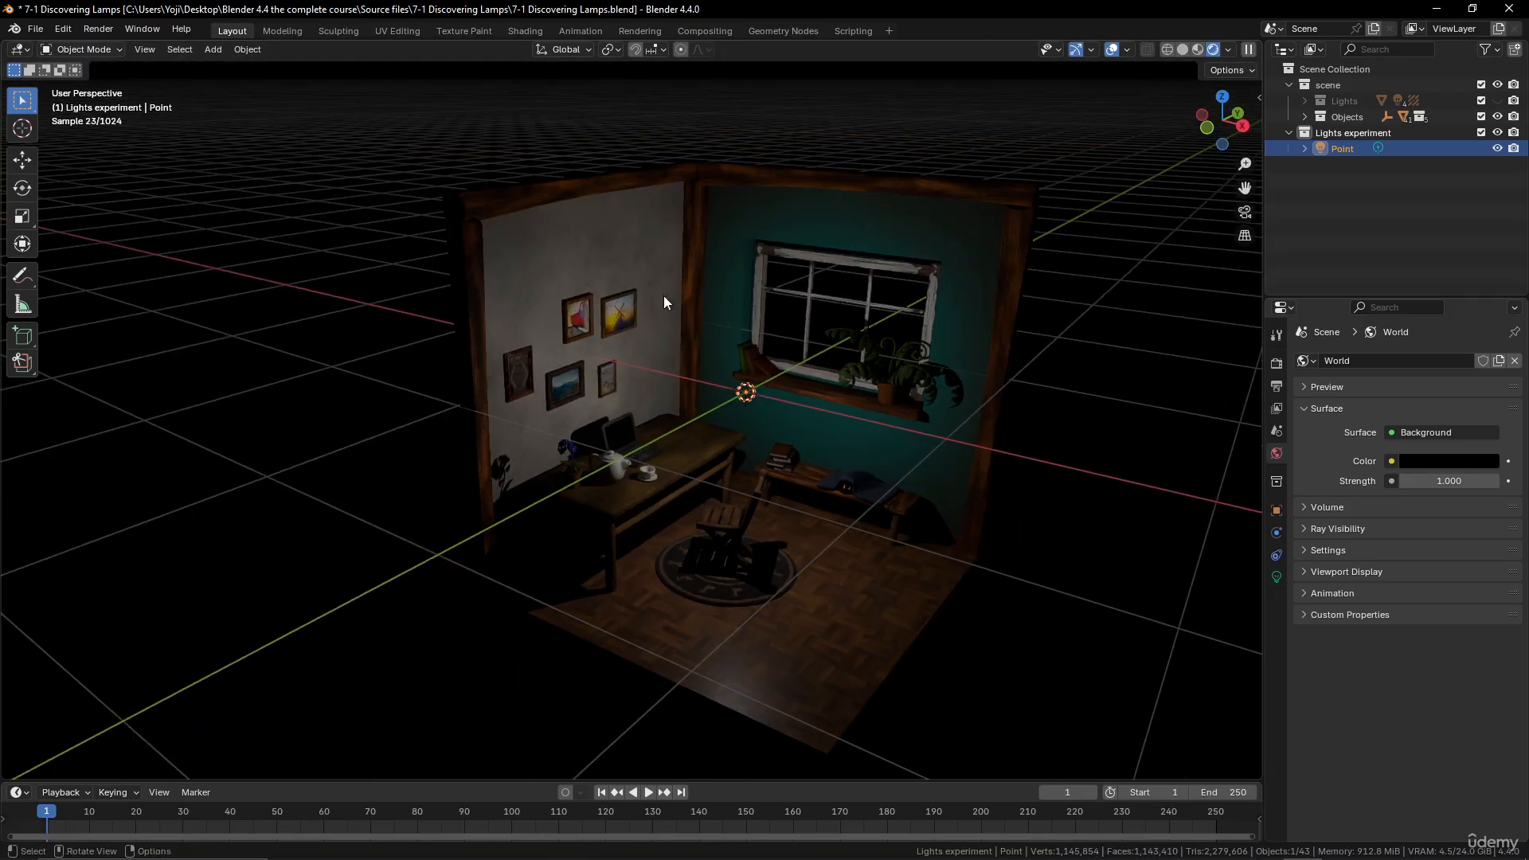
{"action": "left_click", "coordinate": [1276, 578]}
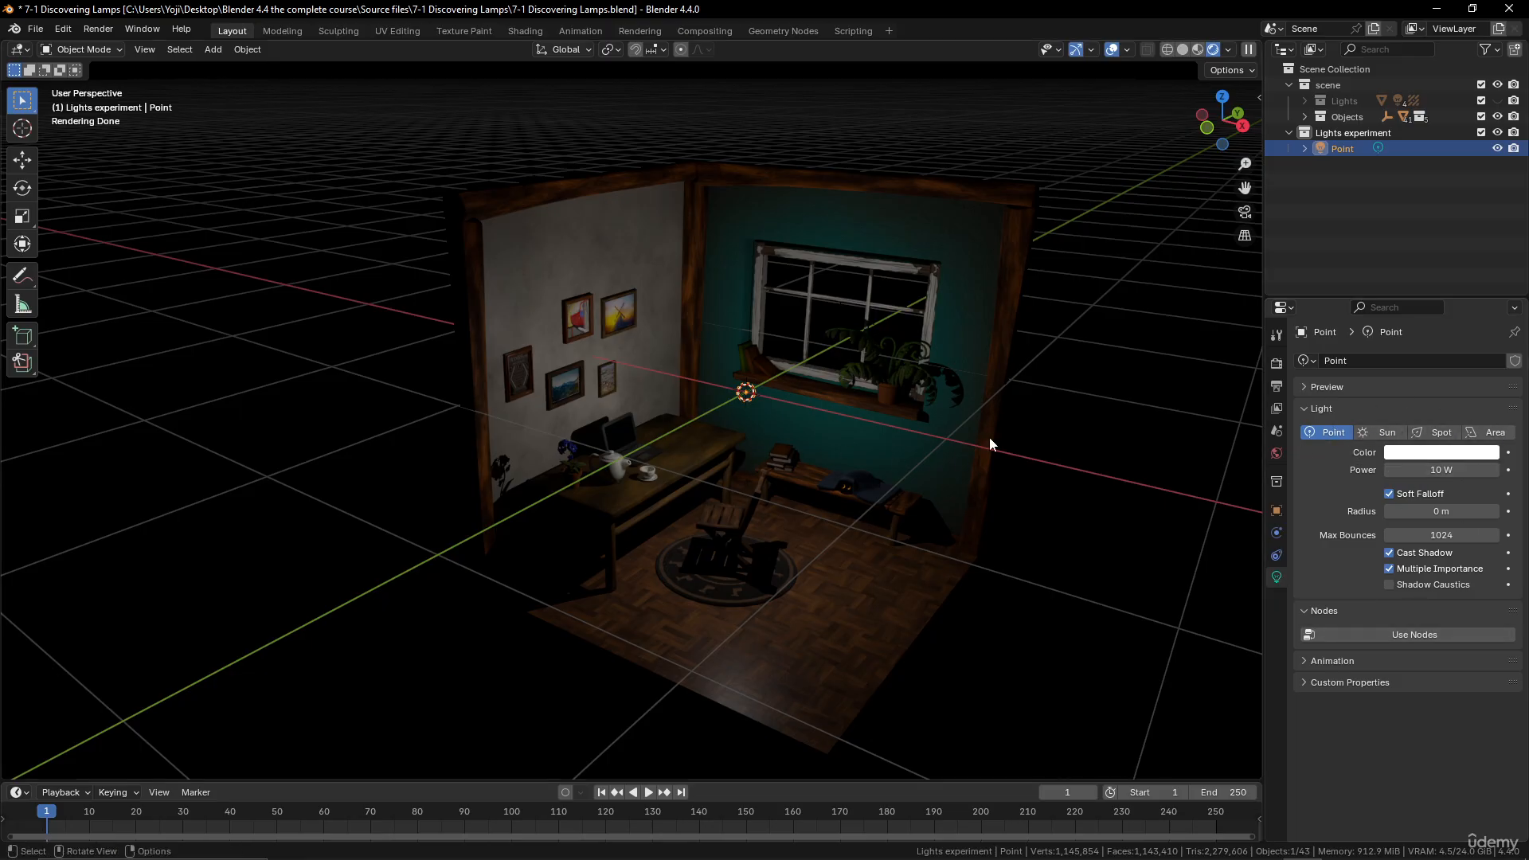
{"action": "scroll", "coordinate": [785, 430], "scroll_direction": "up", "scroll_amount": 5}
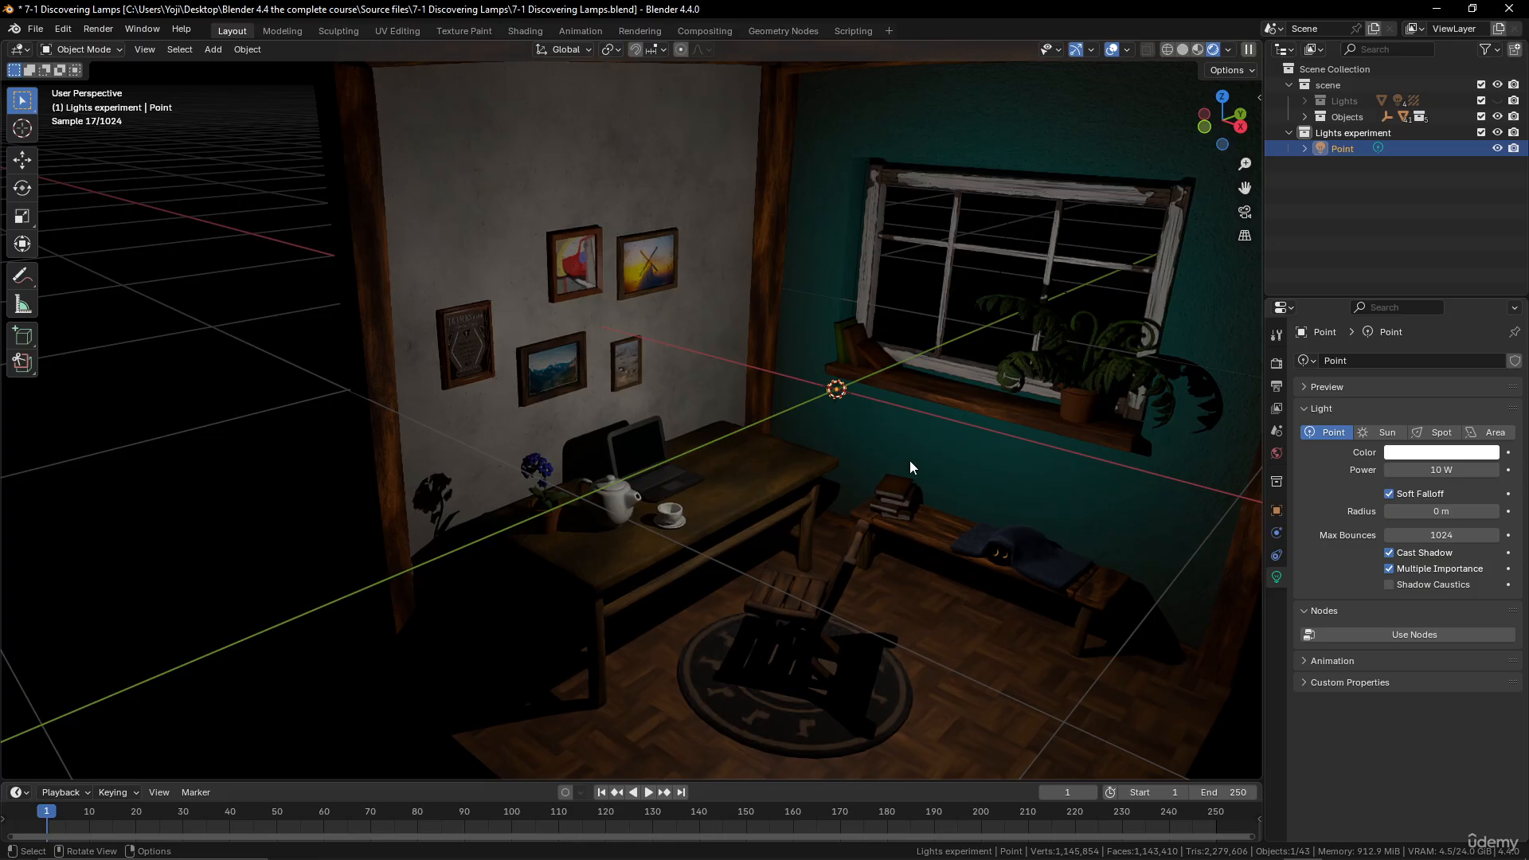
{"action": "middle_click_drag", "start_coordinate": [897, 447], "coordinate": [815, 435]}
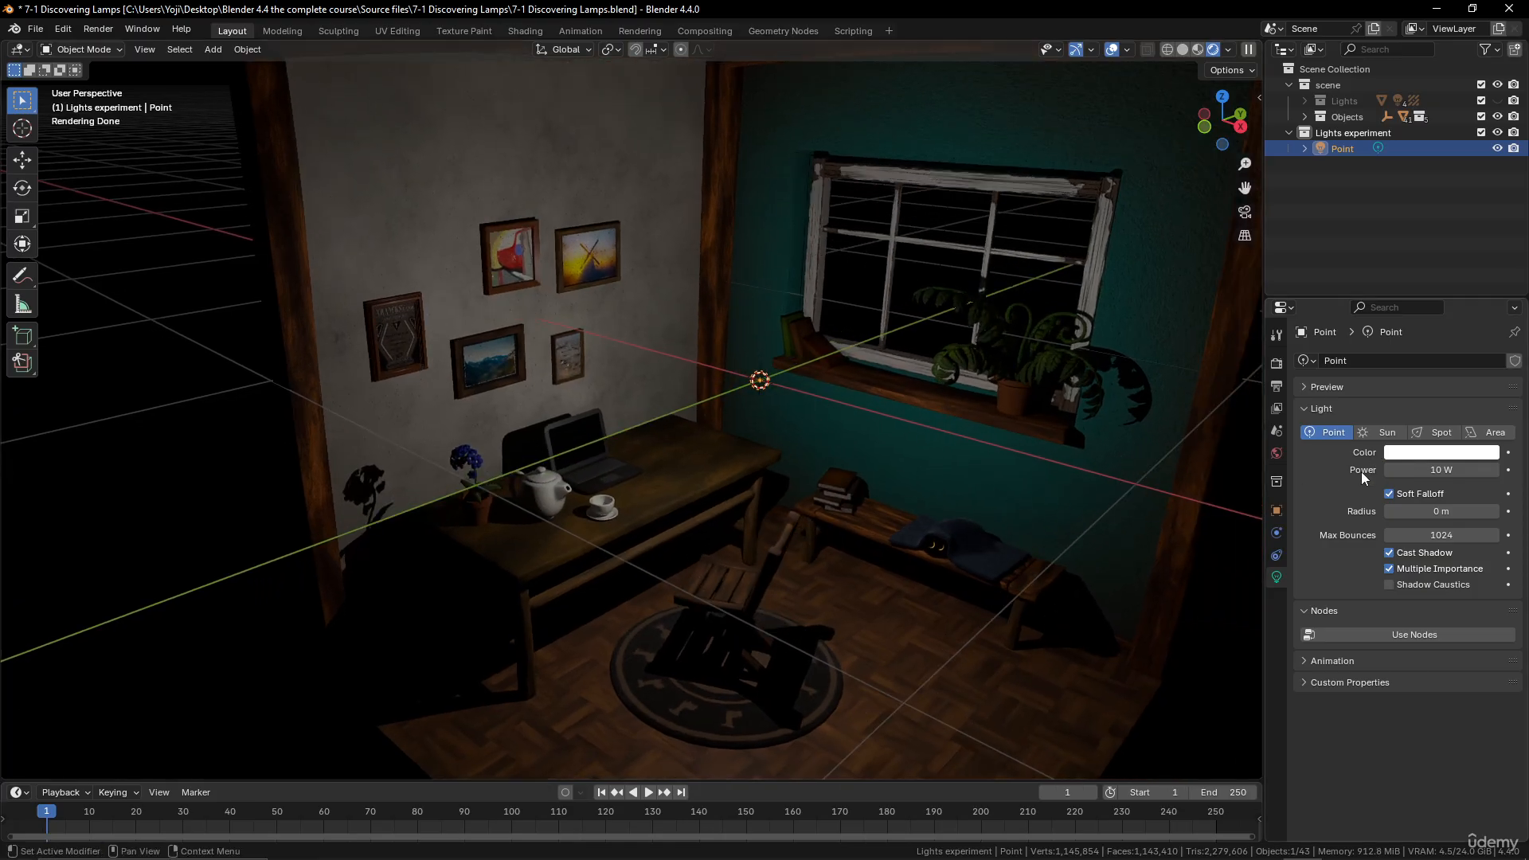
{"action": "left_click", "coordinate": [1420, 452]}
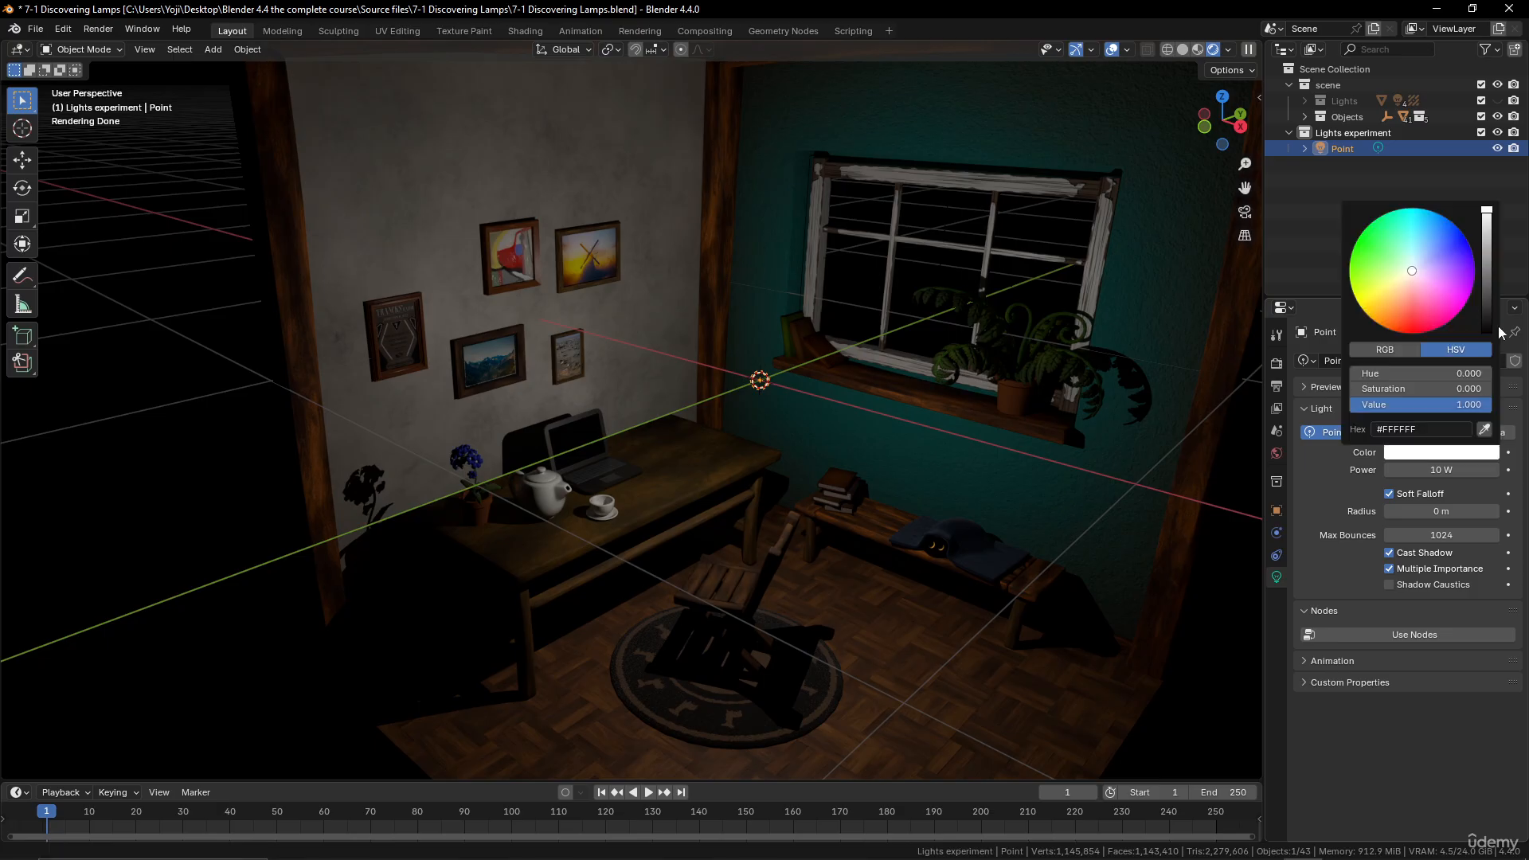
{"action": "left_click", "coordinate": [1403, 290]}
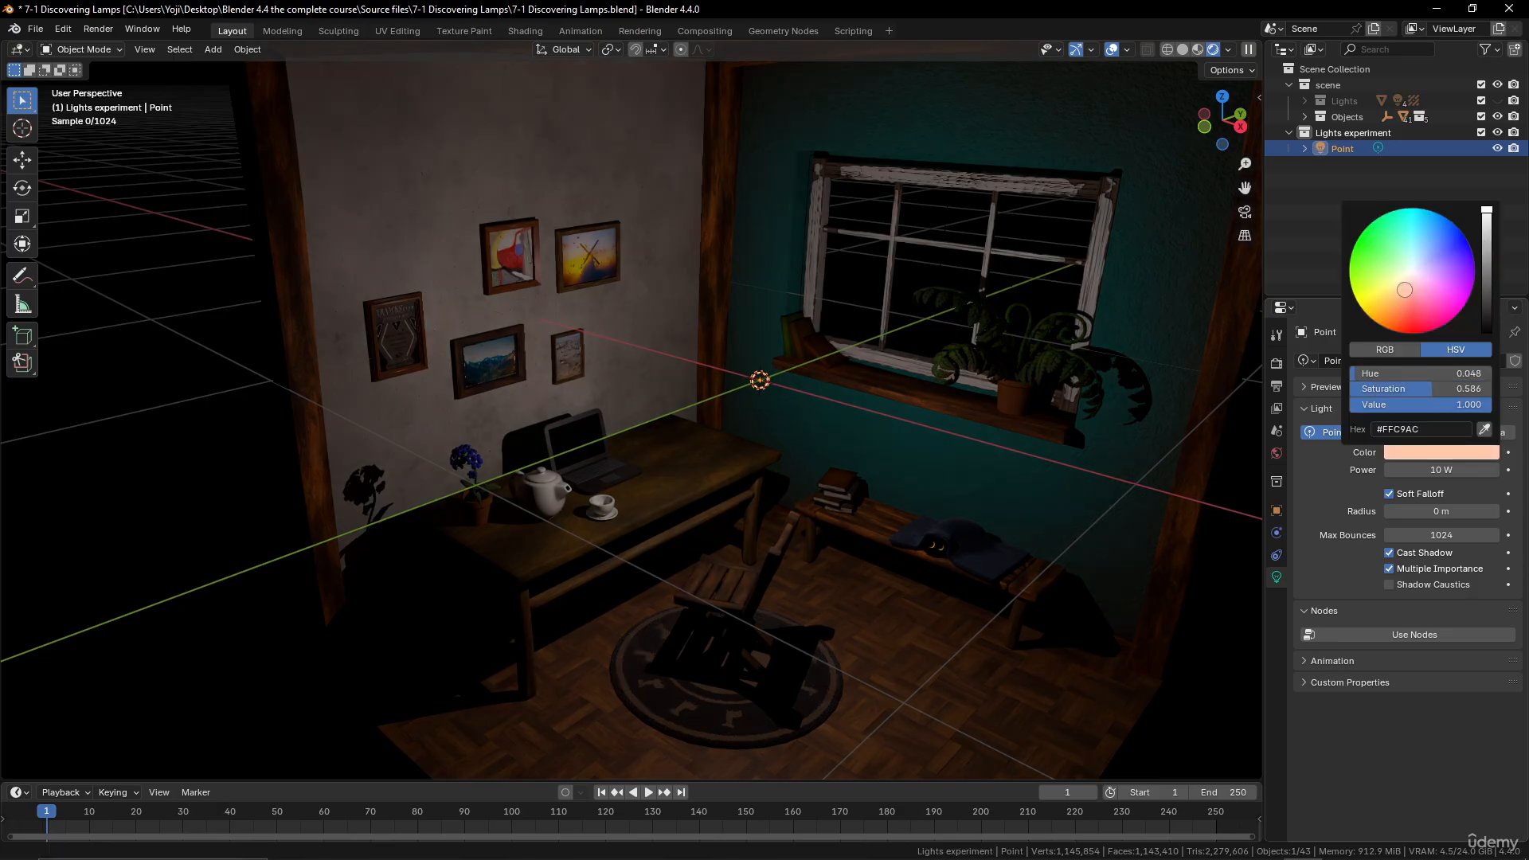
{"action": "left_click_drag", "start_coordinate": [1404, 290], "coordinate": [1400, 287]}
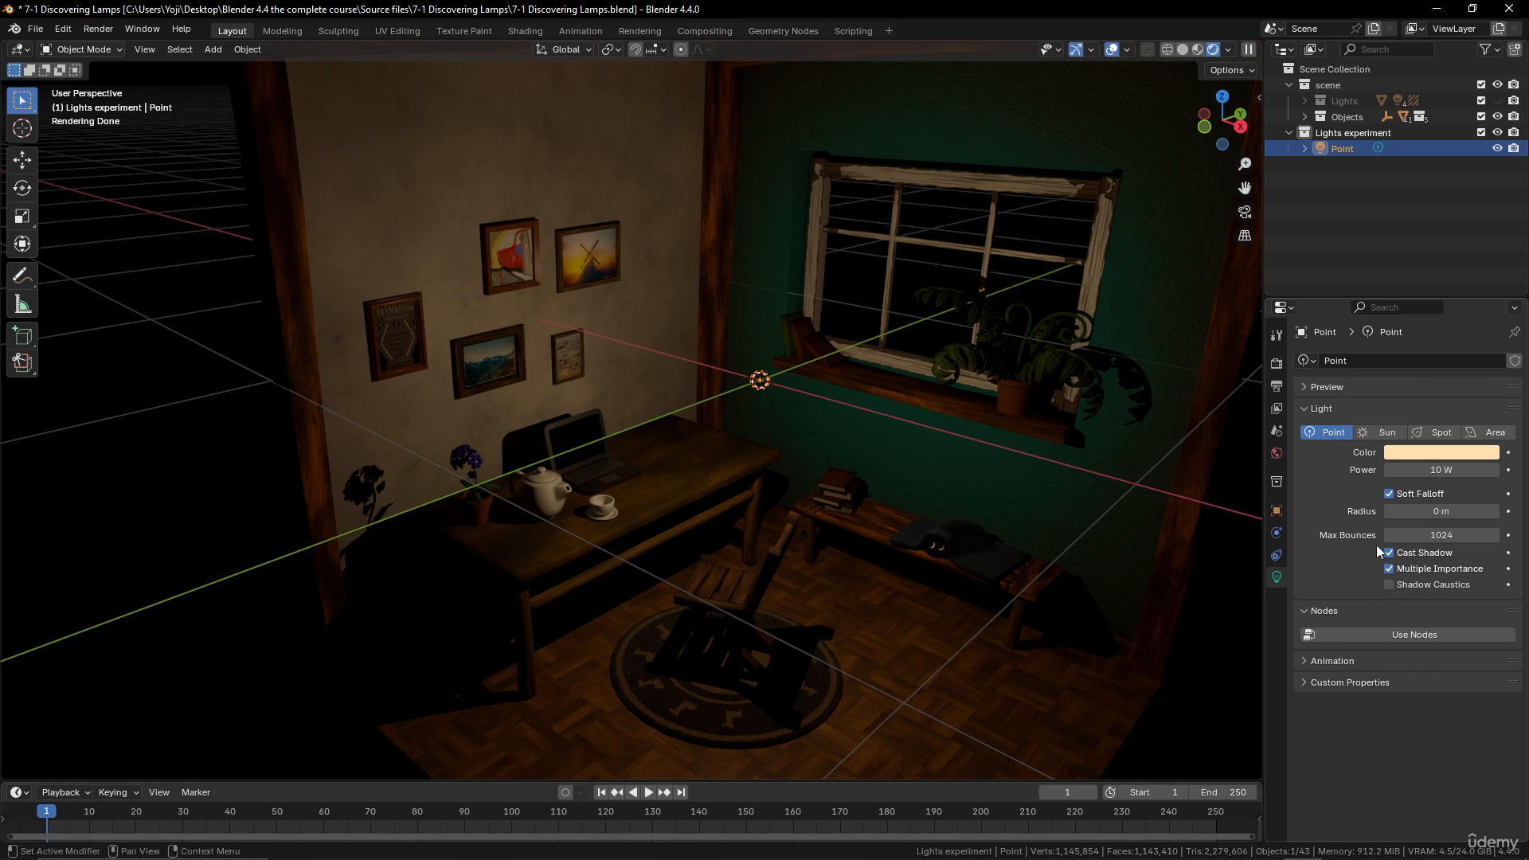
Raise the point light's power to 13.7 W and compare the lighting with Soft Falloff off and on again
{"action": "mouse_move", "coordinate": [1434, 469]}
{"action": "left_mouse_down"}
{"action": "mouse_move", "coordinate": [1483, 470]}
{"action": "mouse_move", "coordinate": [1456, 470]}
{"action": "left_mouse_up"}
{"action": "left_click", "coordinate": [1389, 494]}
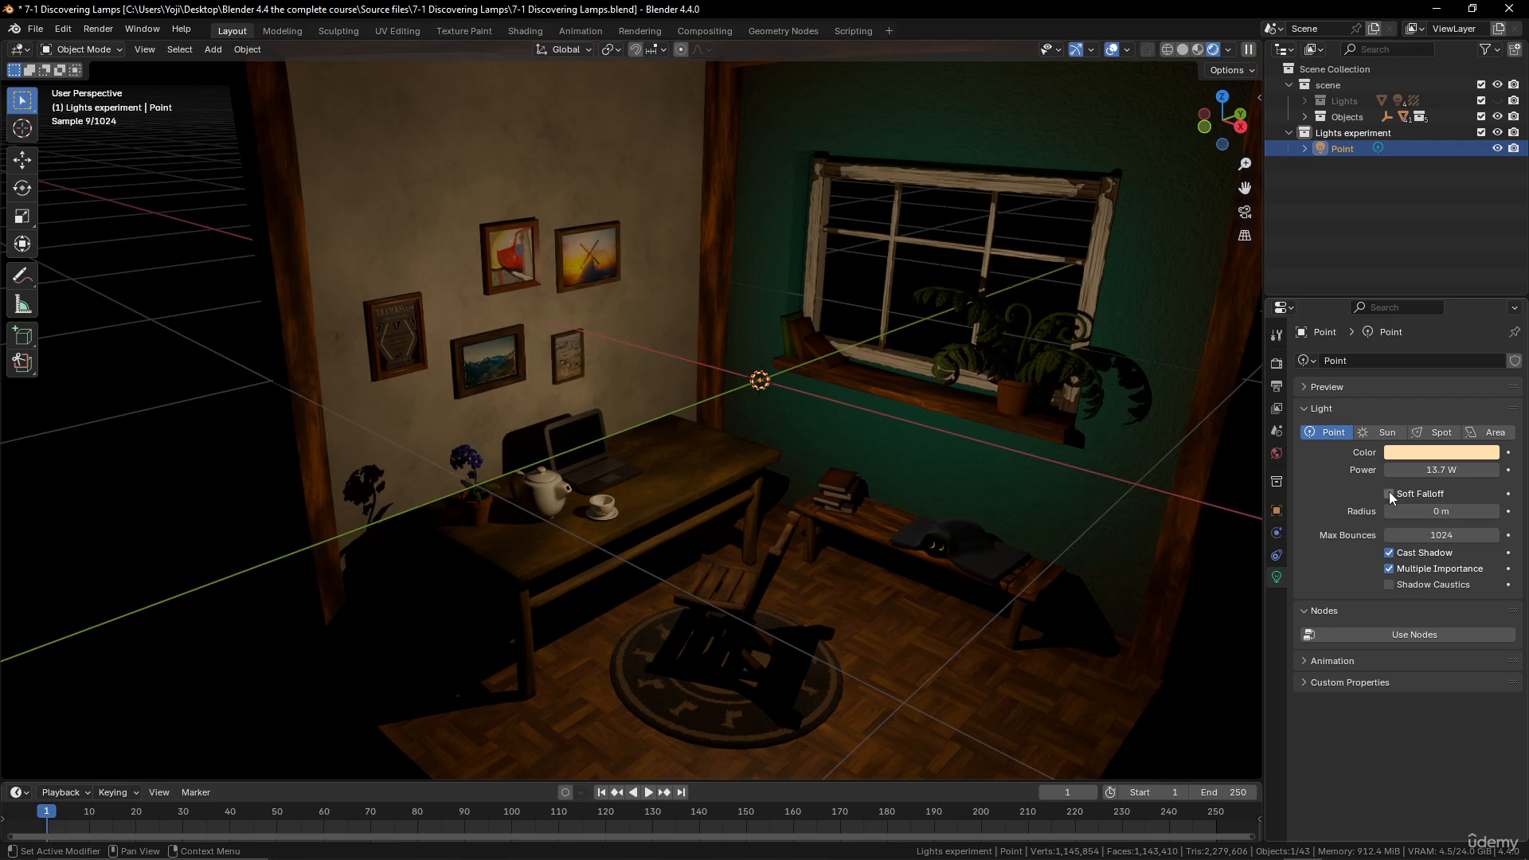
{"action": "left_click", "coordinate": [1388, 494]}
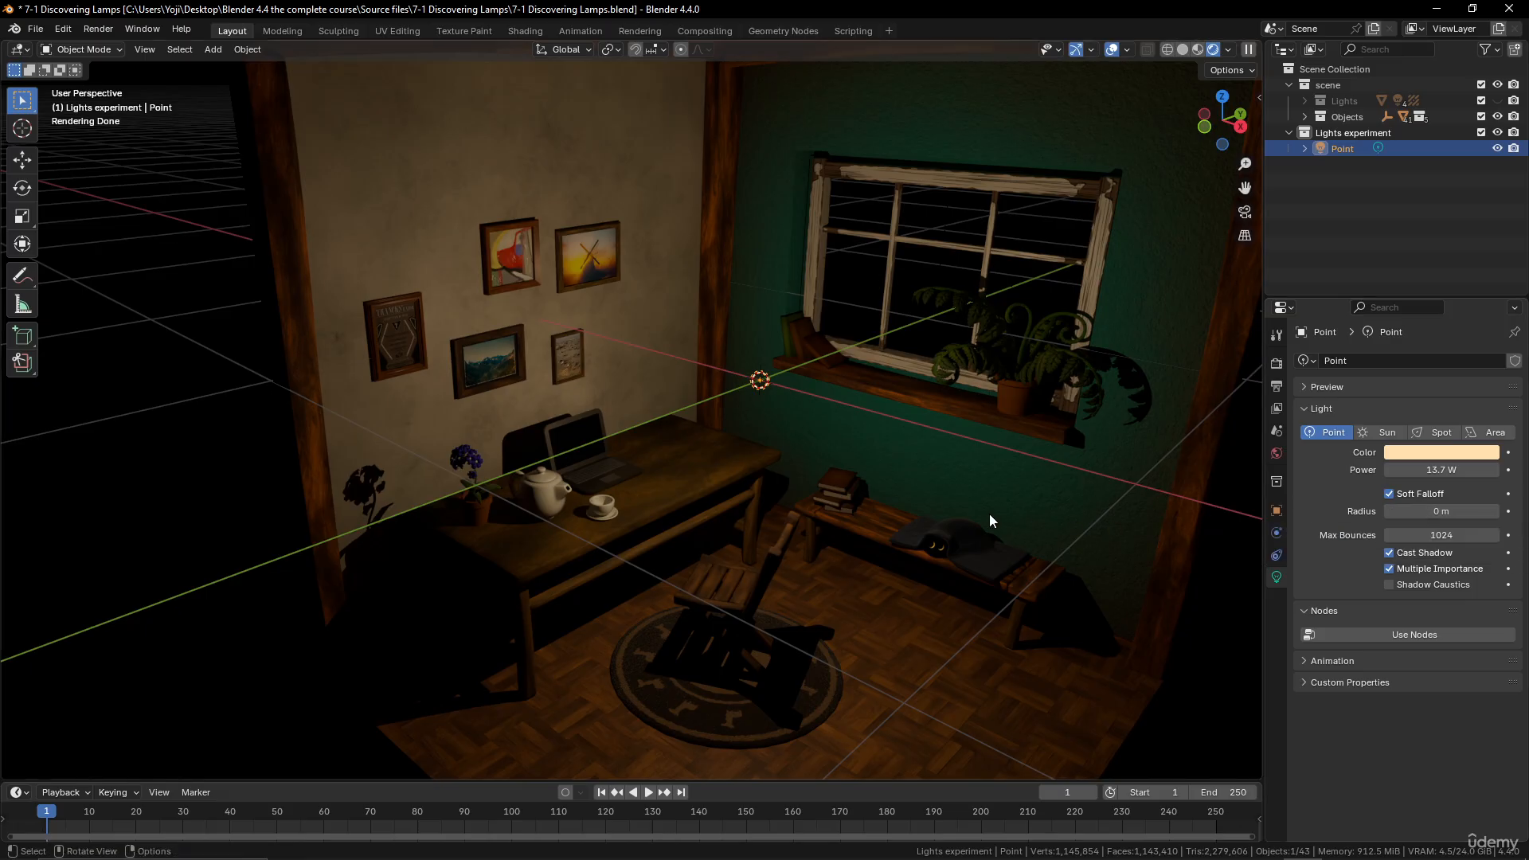
Set the point light's radius to 0.17 m and compare the furniture with Cast Shadow off and on again
{"action": "scroll", "coordinate": [820, 513], "scroll_direction": "up", "scroll_amount": 2}
{"action": "middle_click_drag", "start_coordinate": [820, 513], "coordinate": [796, 288], "text": "shift"}
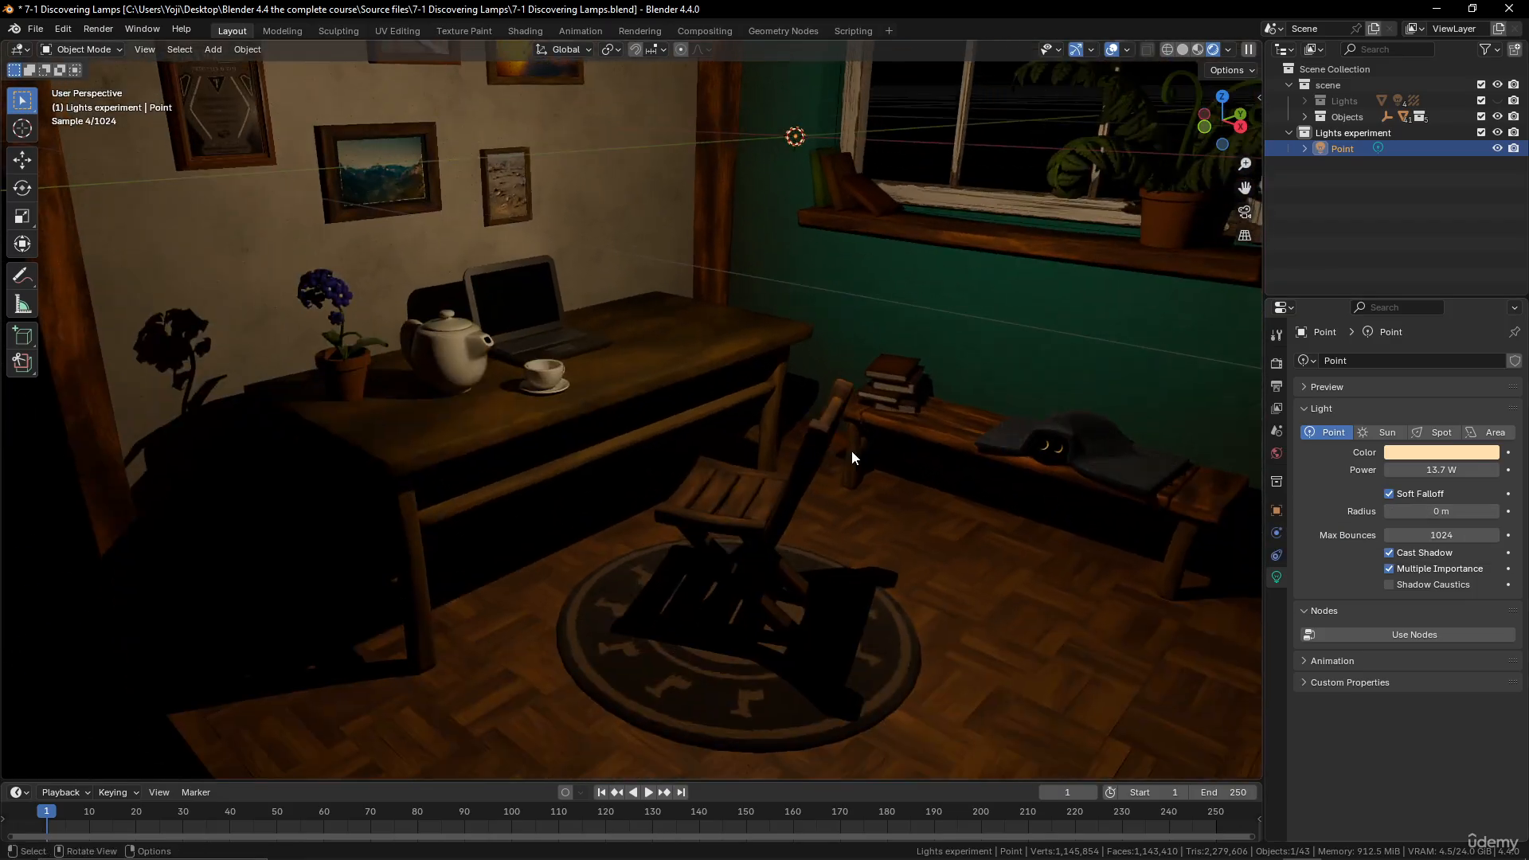
{"action": "scroll", "coordinate": [852, 451], "scroll_direction": "up", "scroll_amount": 1}
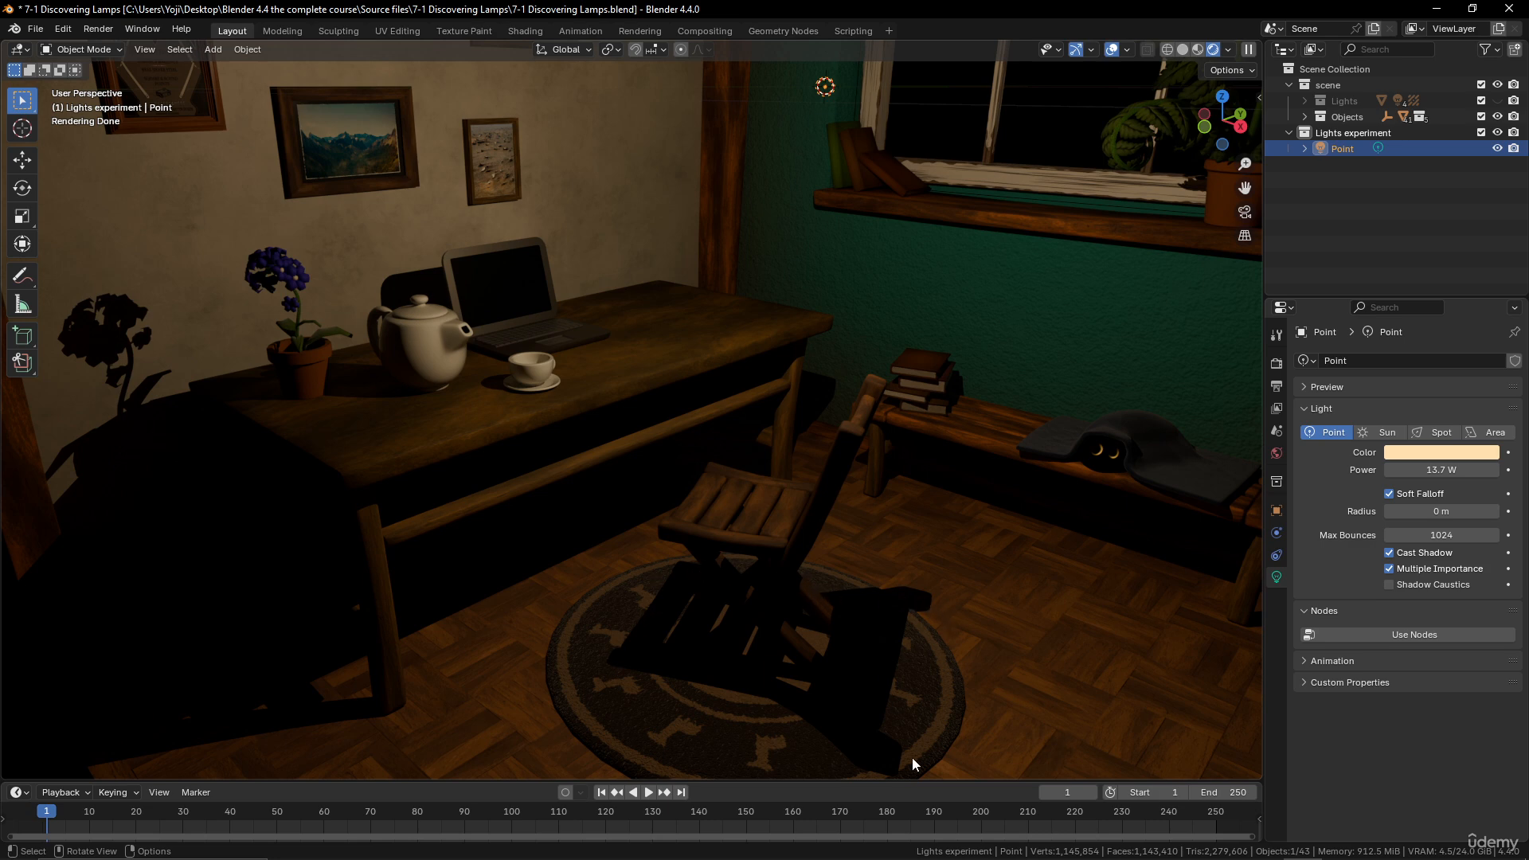
{"action": "mouse_move", "coordinate": [1442, 511]}
{"action": "left_mouse_down"}
{"action": "mouse_move", "coordinate": [1481, 510]}
{"action": "mouse_move", "coordinate": [1462, 511]}
{"action": "left_mouse_up"}
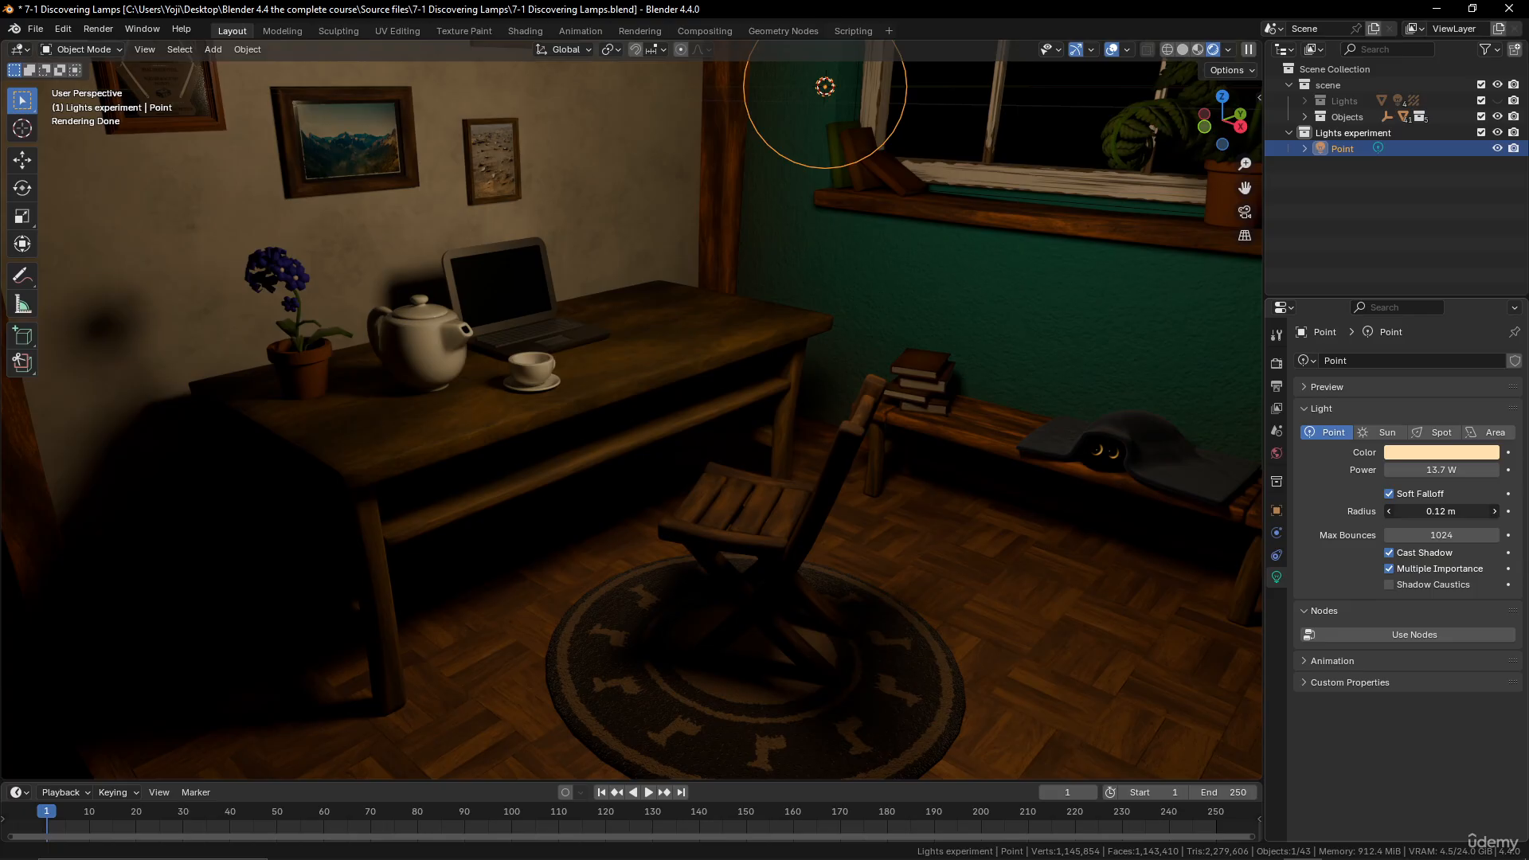
{"action": "left_click_drag", "start_coordinate": [1462, 510], "coordinate": [1470, 510]}
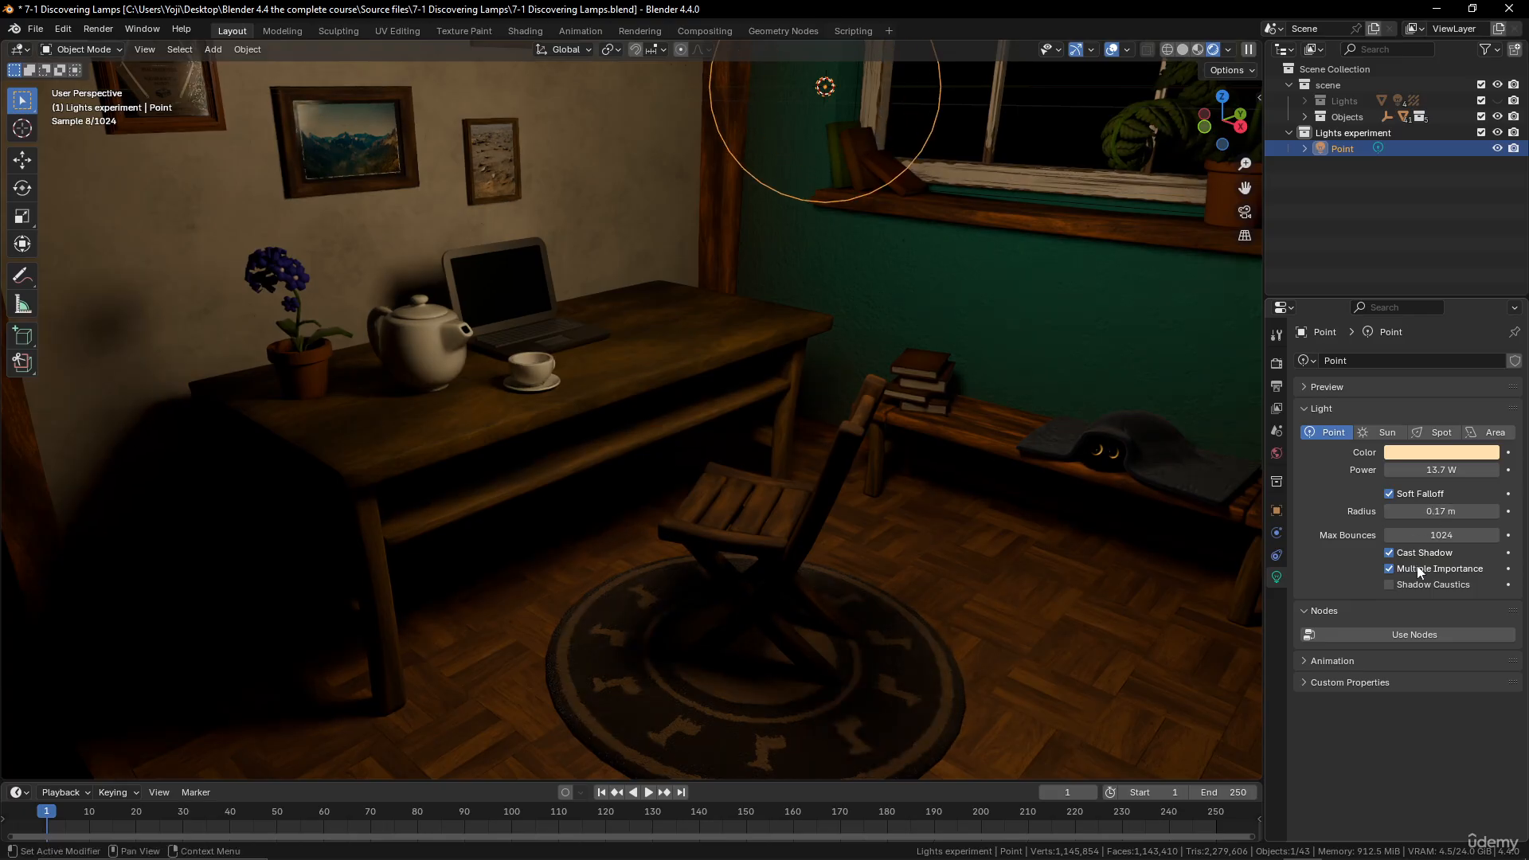
{"action": "left_click", "coordinate": [1389, 552]}
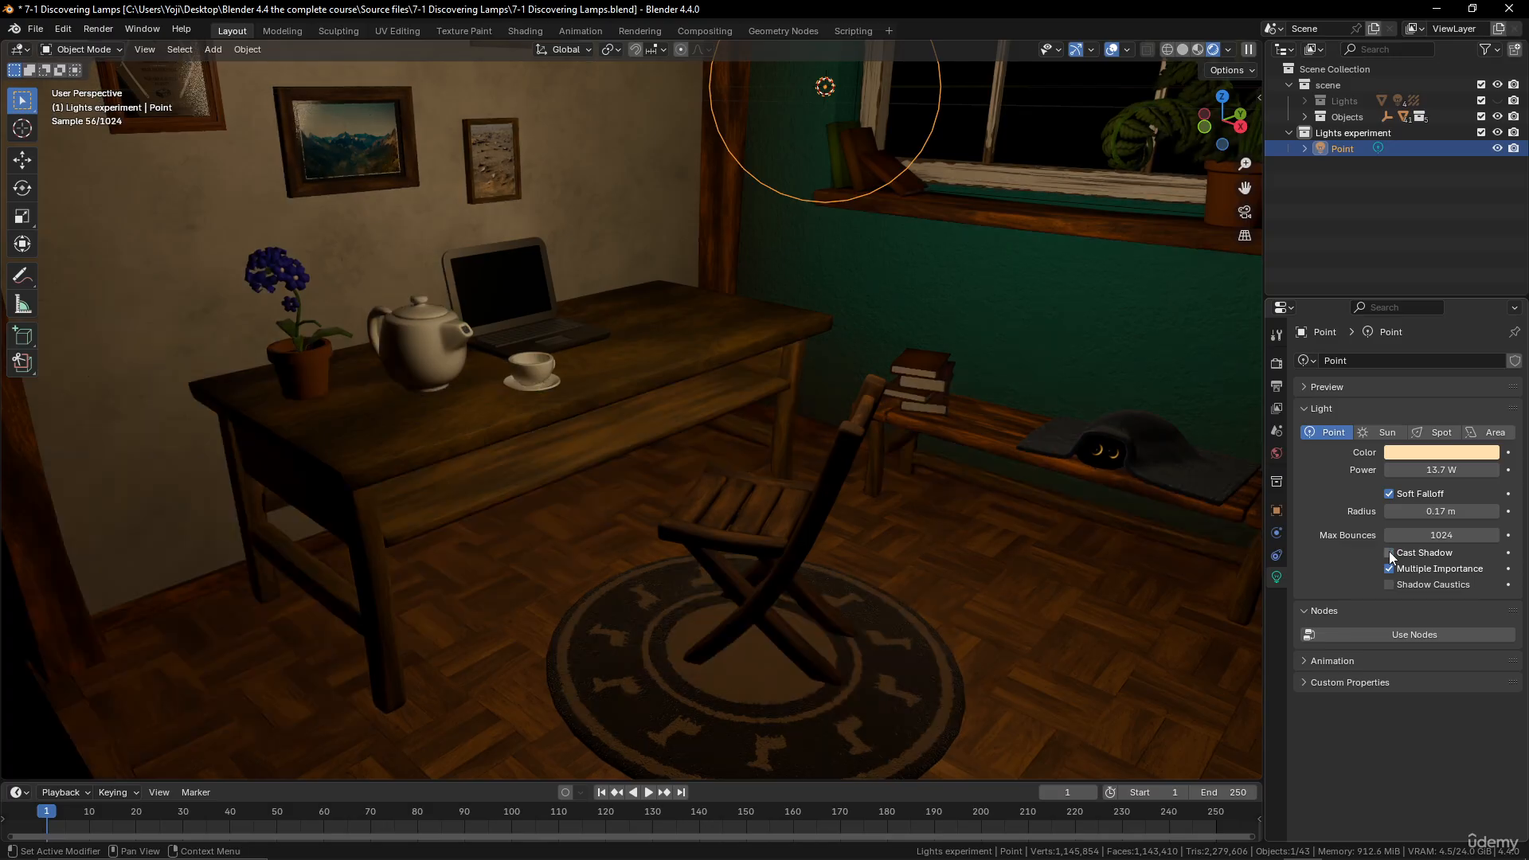
{"action": "left_click", "coordinate": [1388, 552]}
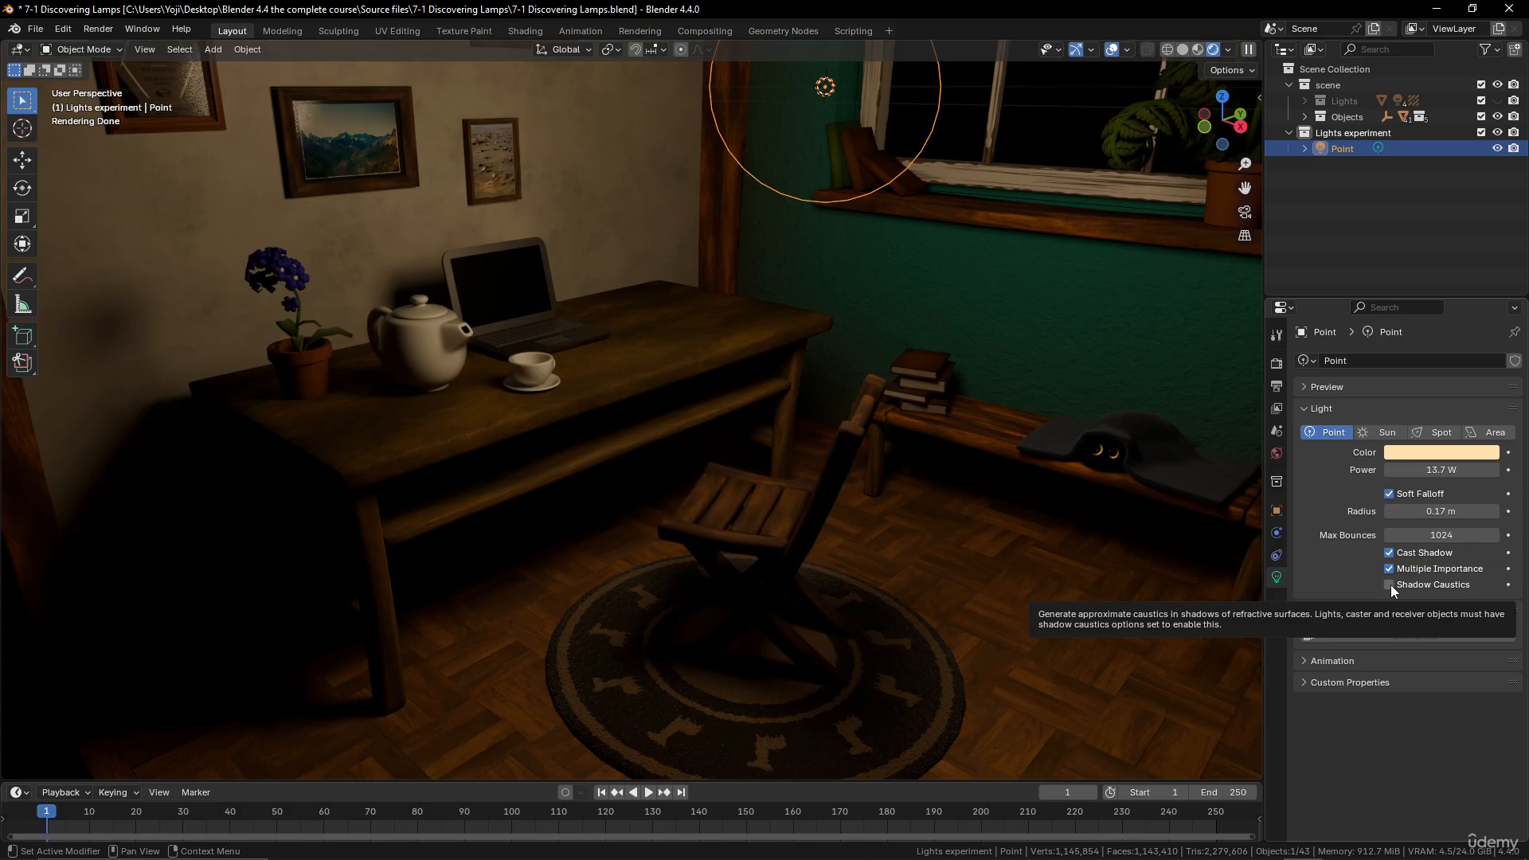
Add a UV sphere to the Lights experiment collection and scale it down to about 0.05
{"action": "middle_click_drag", "start_coordinate": [688, 350], "coordinate": [681, 345]}
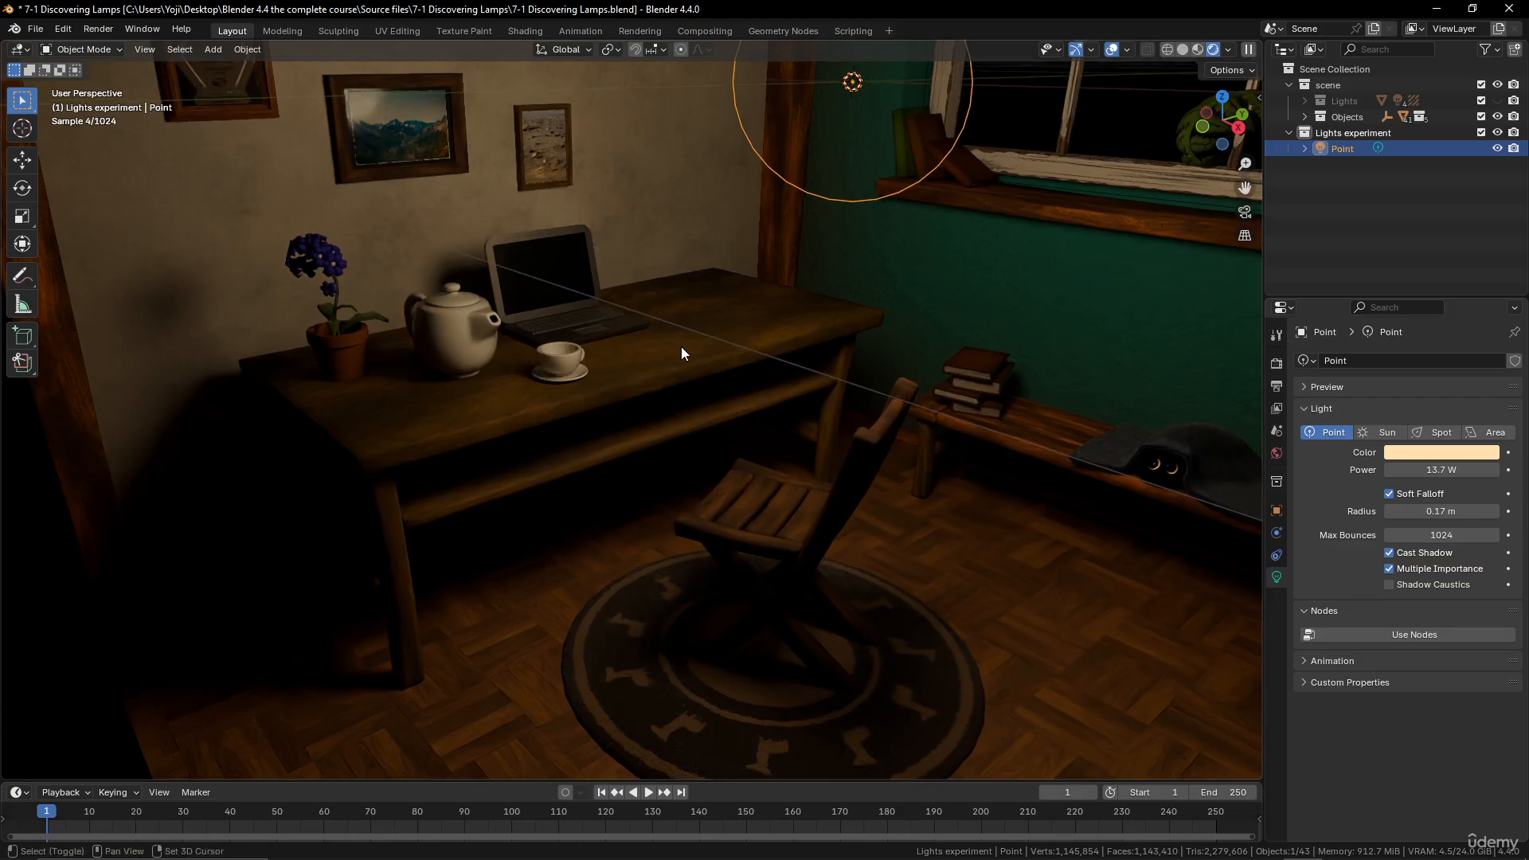
{"action": "key", "text": "shift+a"}
{"action": "mouse_move", "coordinate": [627, 153]}
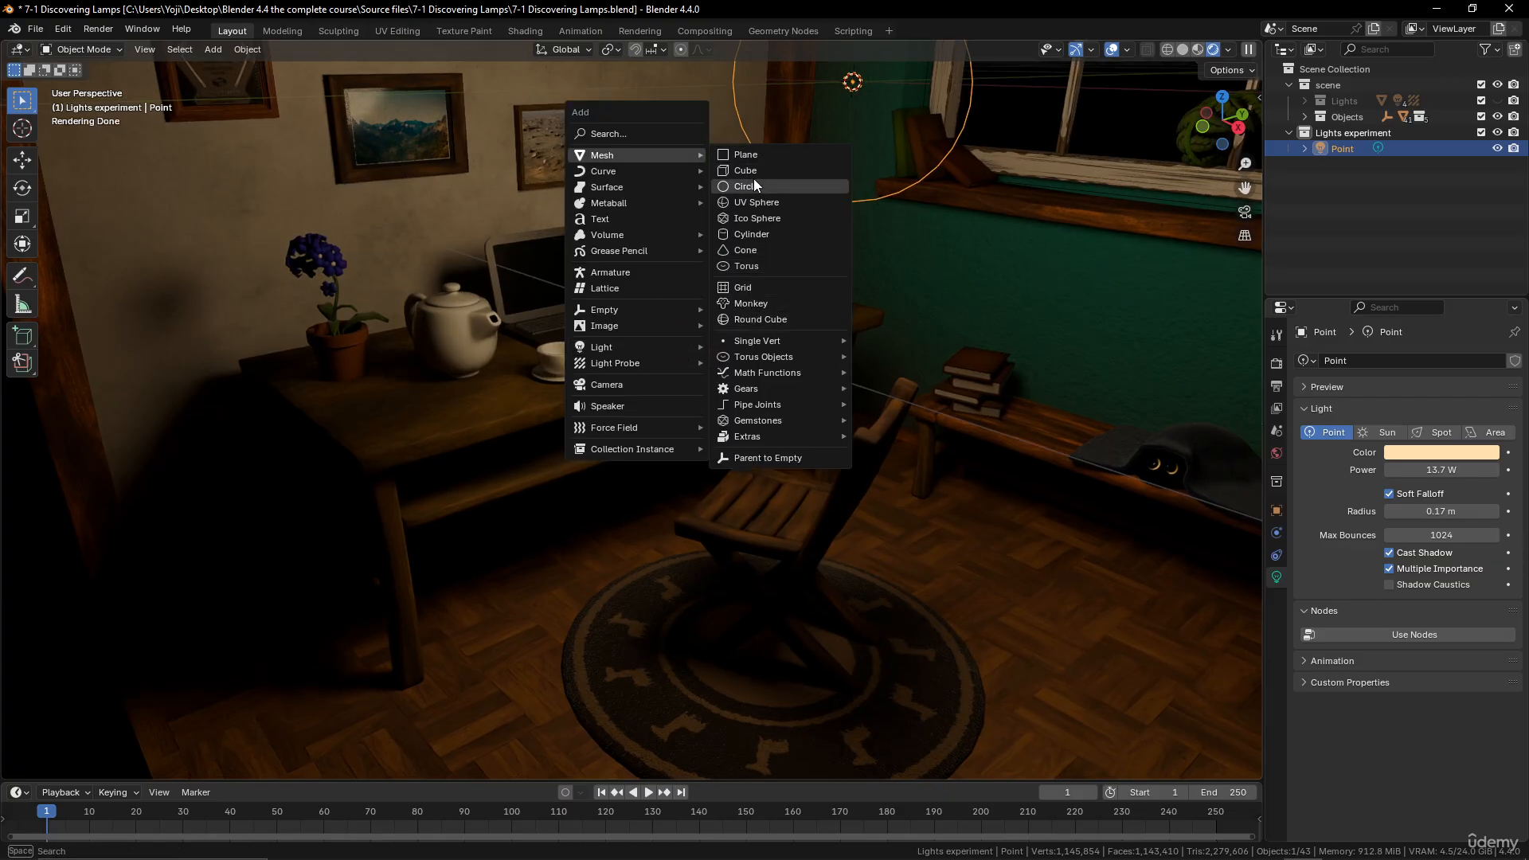
{"action": "left_click", "coordinate": [757, 201]}
{"action": "key", "text": "KP_Decimal"}
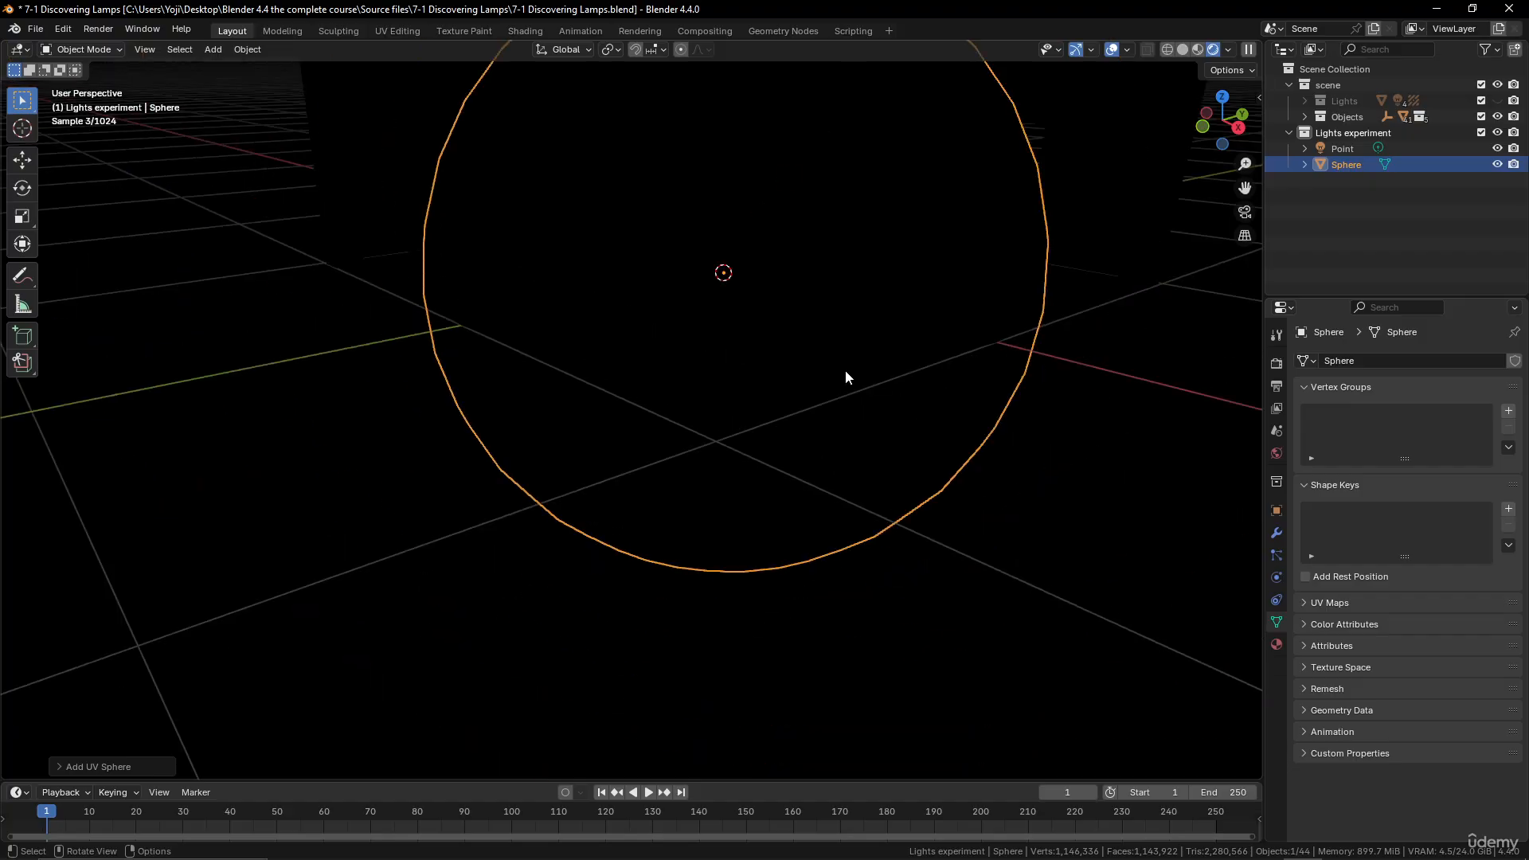
{"action": "key", "text": "s"}
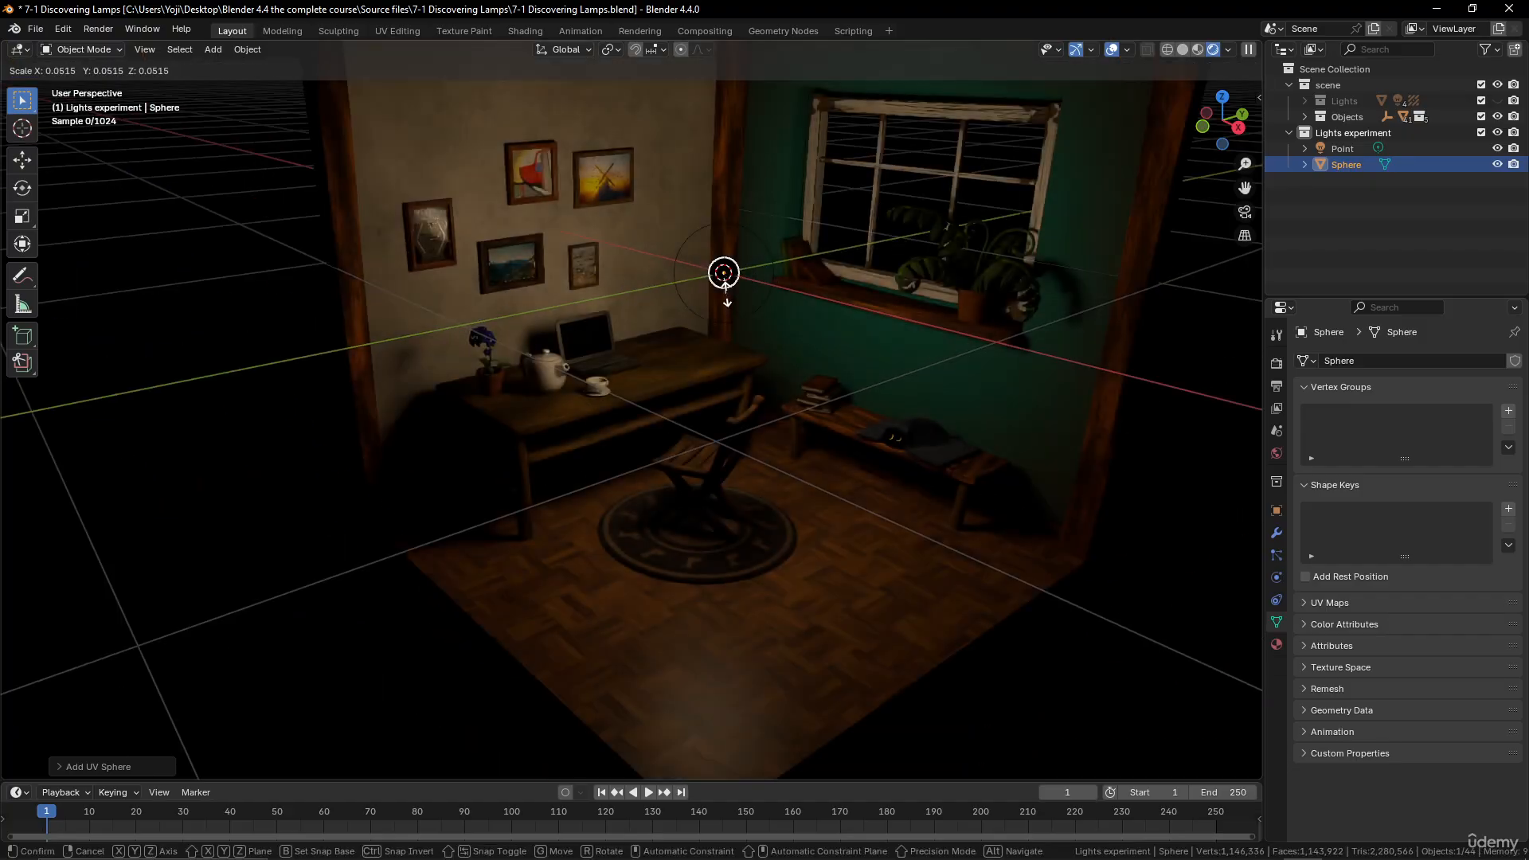
{"action": "left_click", "coordinate": [758, 365]}
Move the sphere freely down toward the desk beside the cup and cancel a second move
{"action": "scroll", "coordinate": [785, 394], "scroll_direction": "up", "scroll_amount": 4}
{"action": "middle_click_drag", "start_coordinate": [785, 393], "coordinate": [892, 451]}
{"action": "key", "text": "g"}
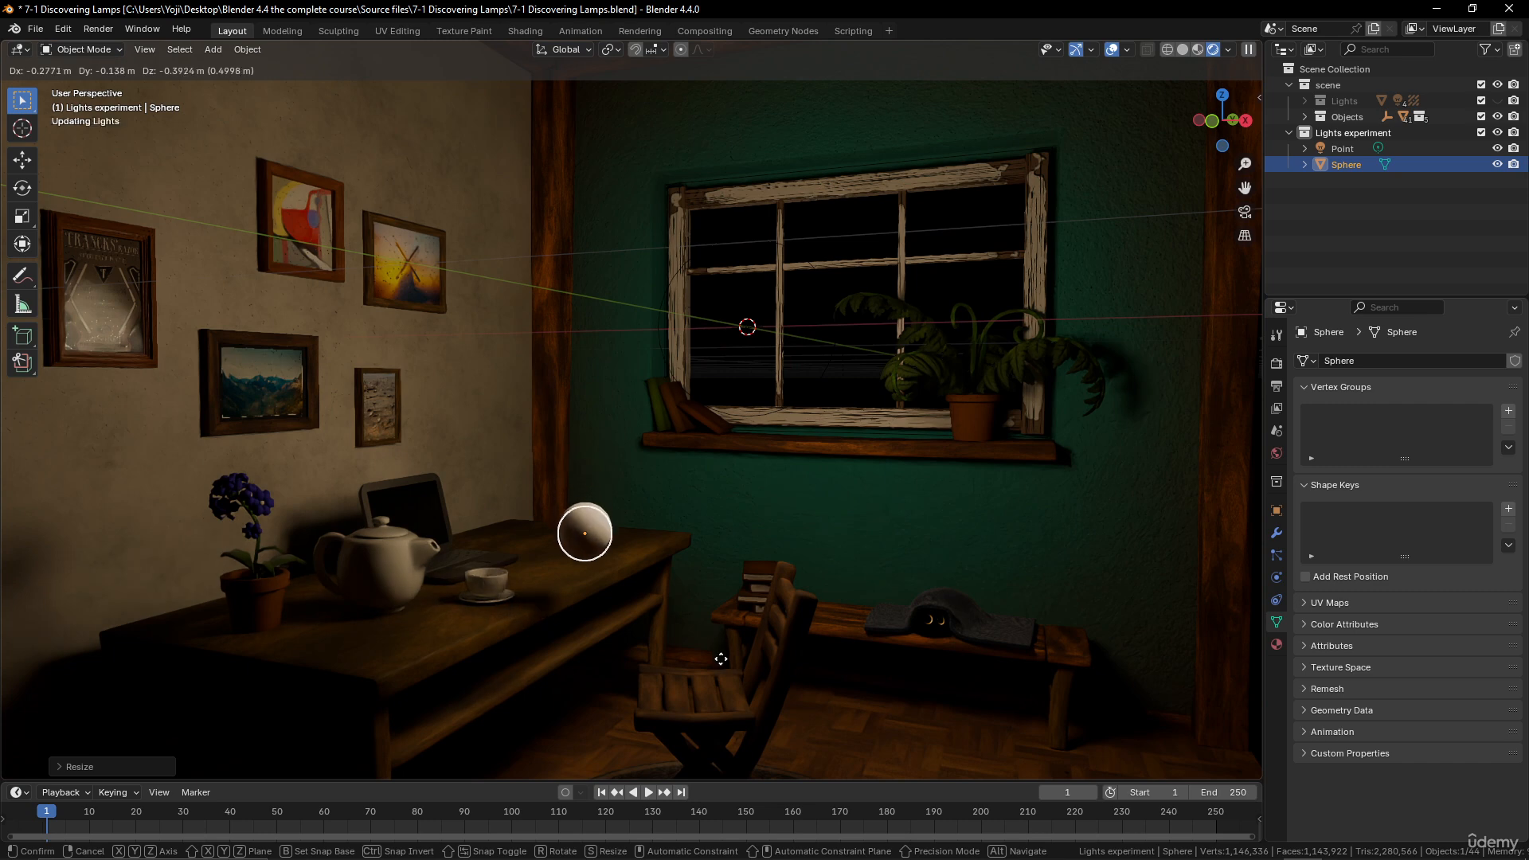
{"action": "left_click", "coordinate": [712, 681]}
{"action": "scroll", "coordinate": [710, 675], "scroll_direction": "up", "scroll_amount": 6}
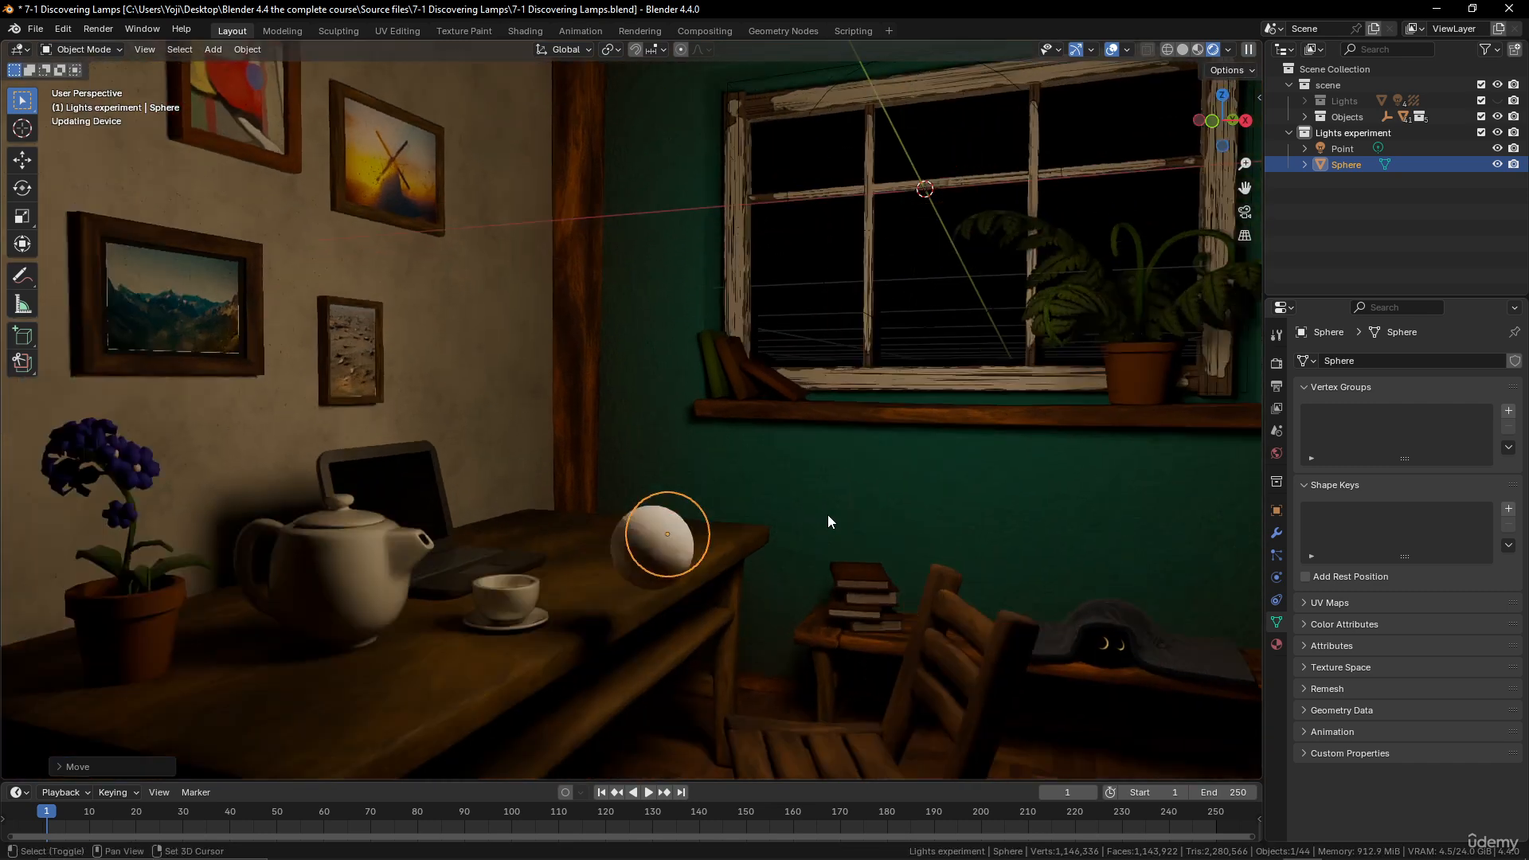
{"action": "key", "text": "g"}
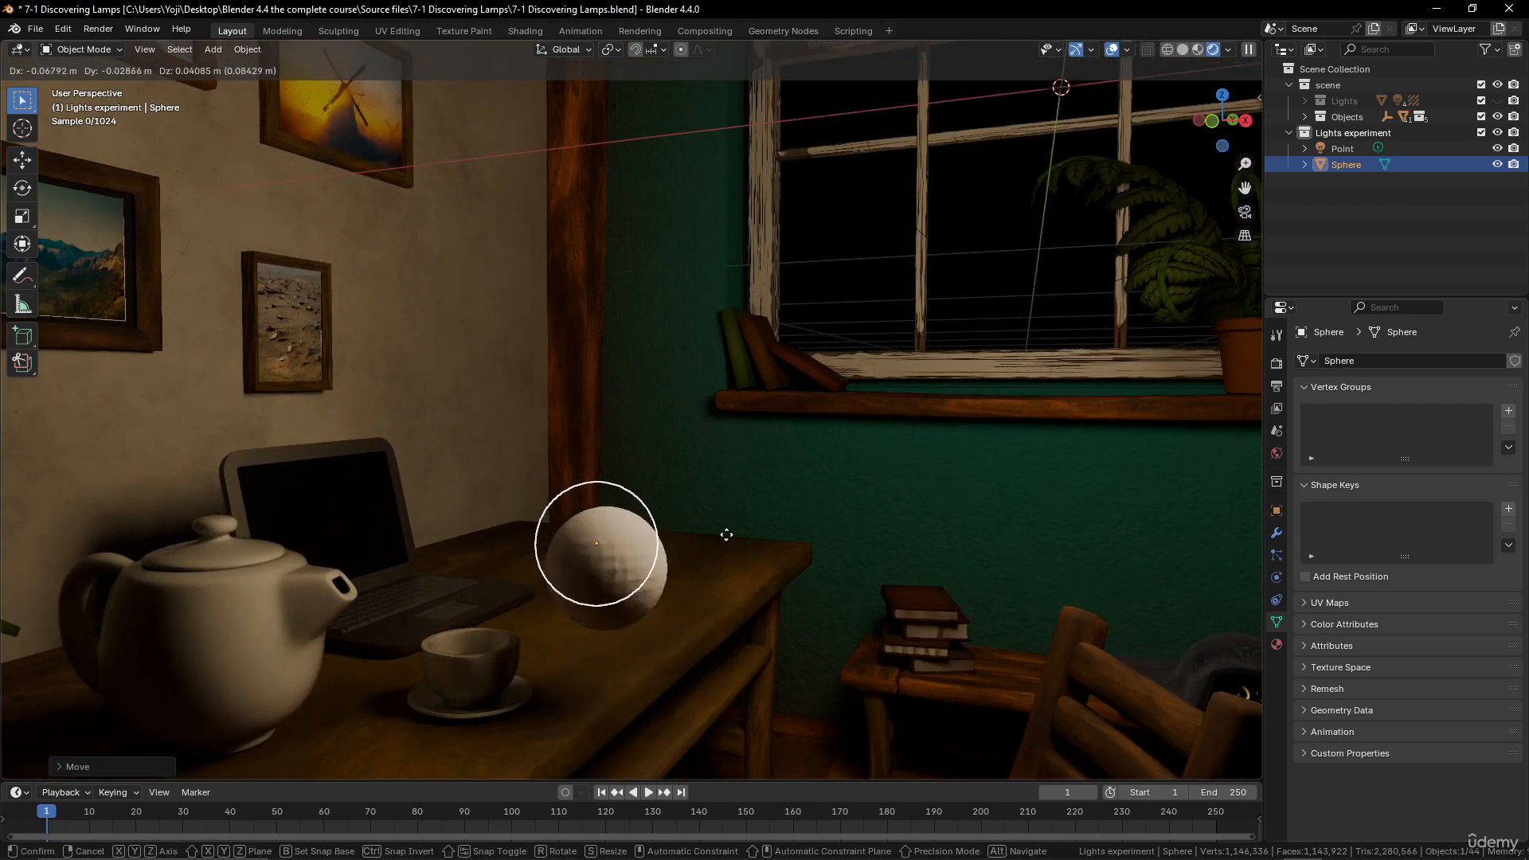
{"action": "right_click", "coordinate": [750, 526]}
From the top view, move the sphere about 0.34 m so it sits over the desk surface beyond the cup
{"action": "key", "text": "KP_7"}
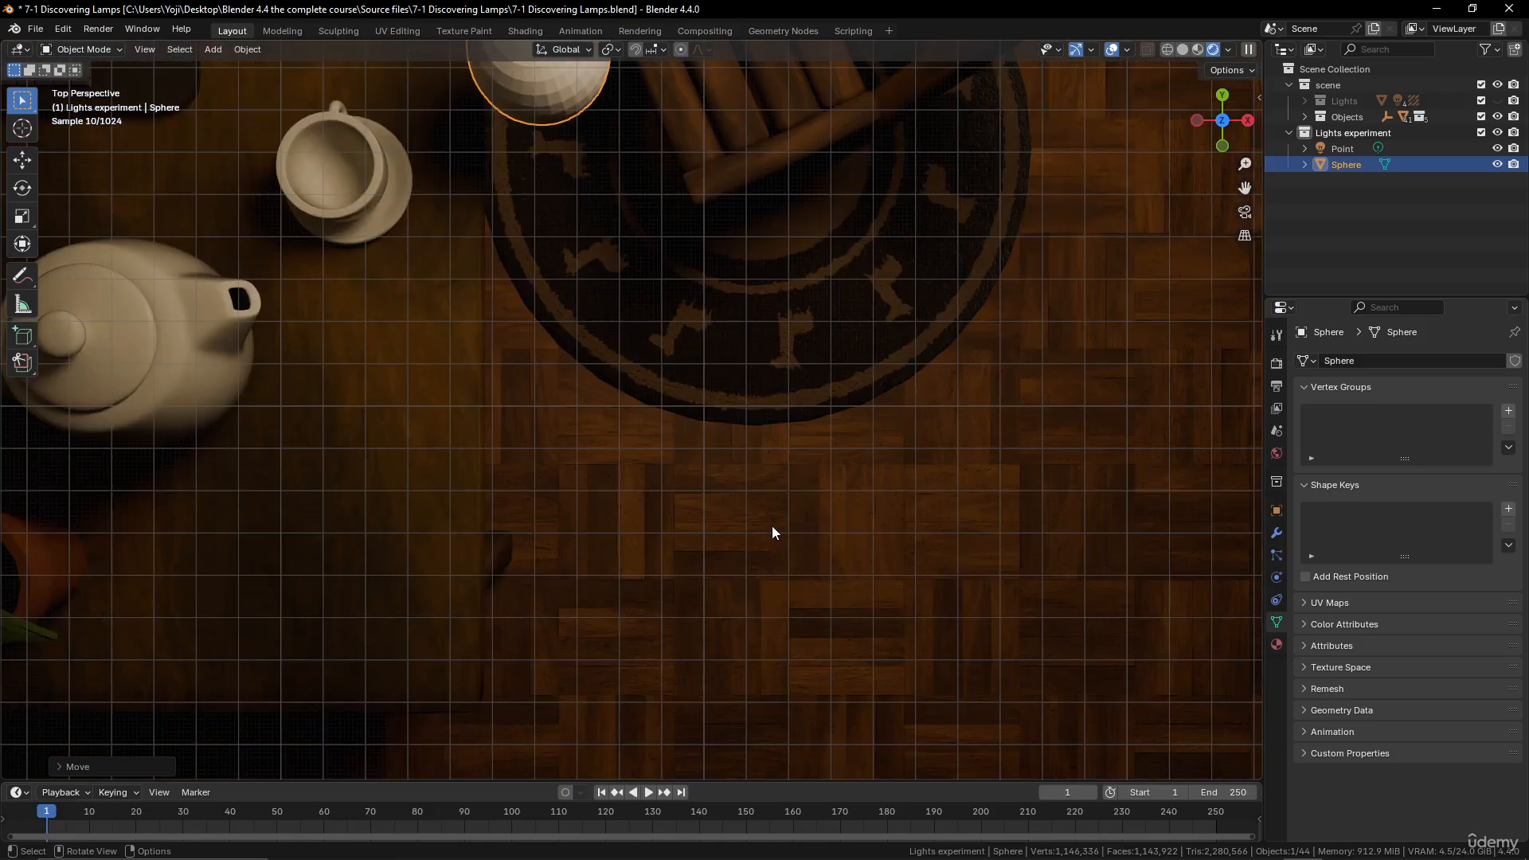
{"action": "scroll", "coordinate": [771, 526], "scroll_direction": "down", "scroll_amount": 3}
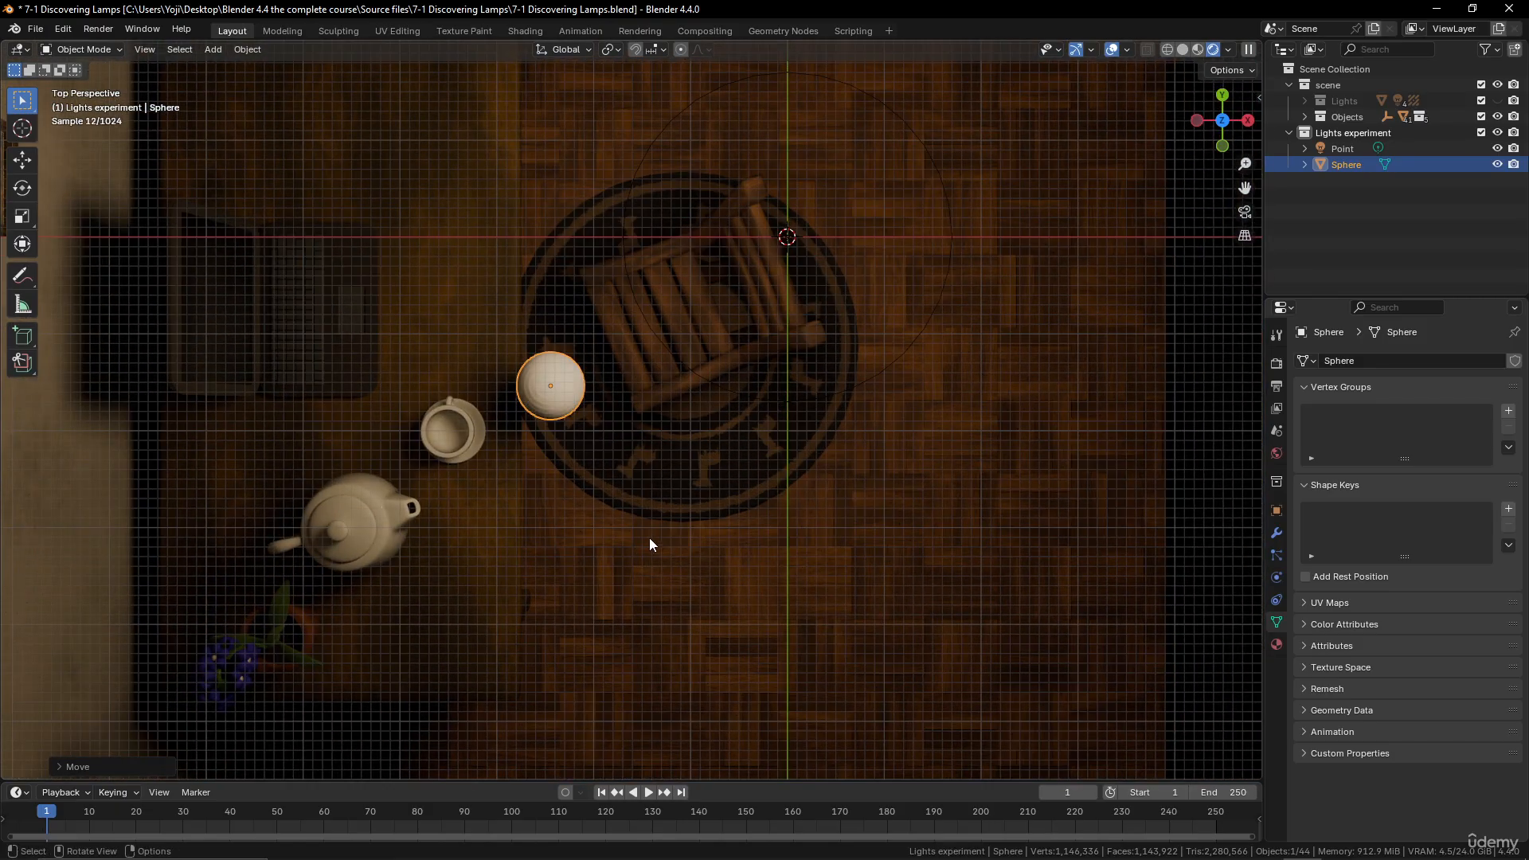
{"action": "key", "text": "g"}
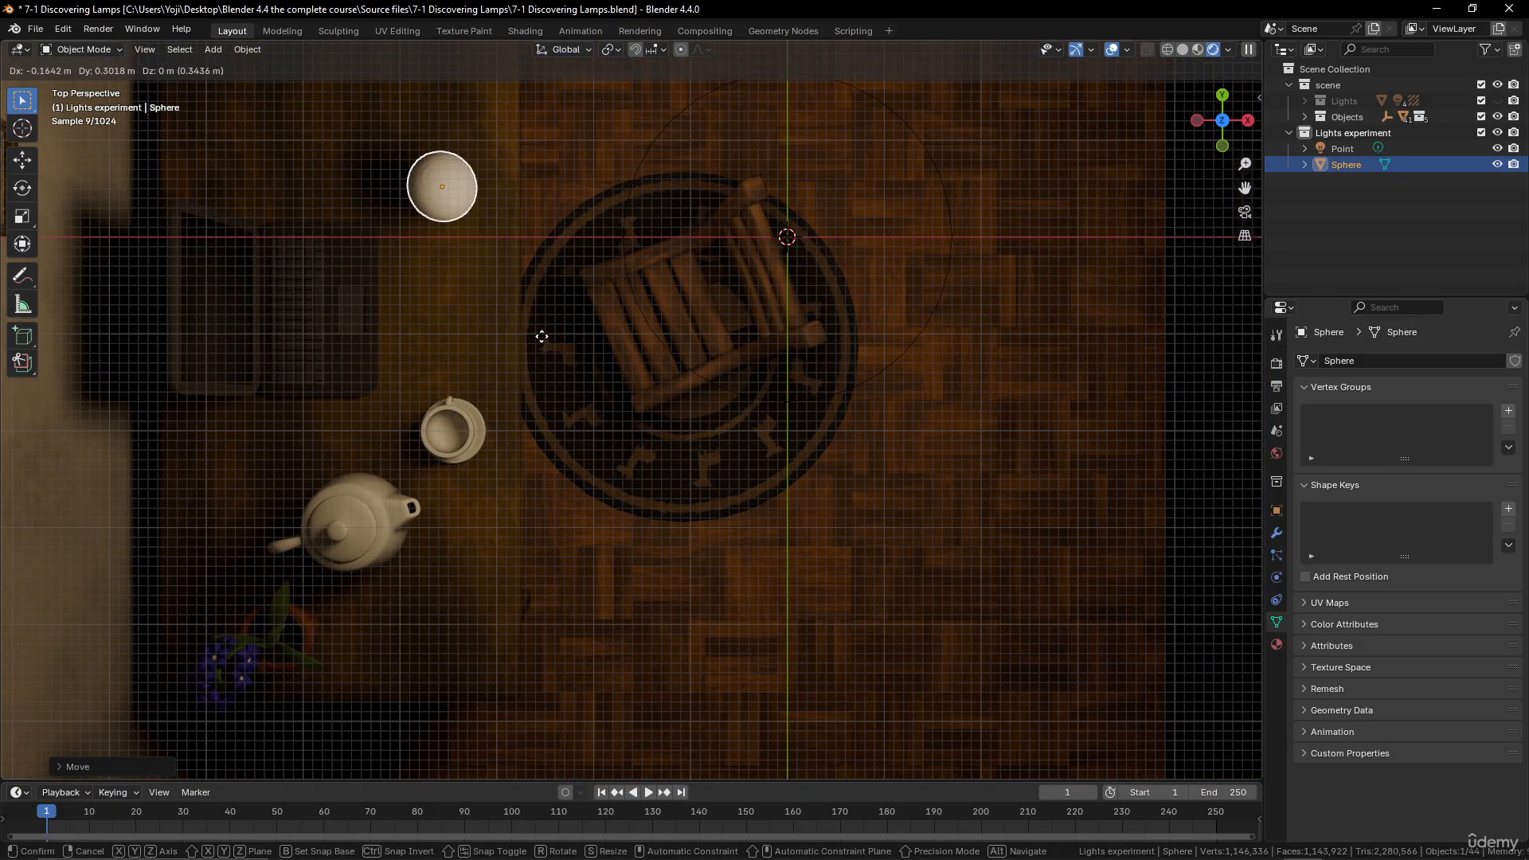
{"action": "left_click", "coordinate": [542, 336]}
In the front orthographic view, lower the sphere along Z onto the desktop
{"action": "key", "text": "KP_1"}
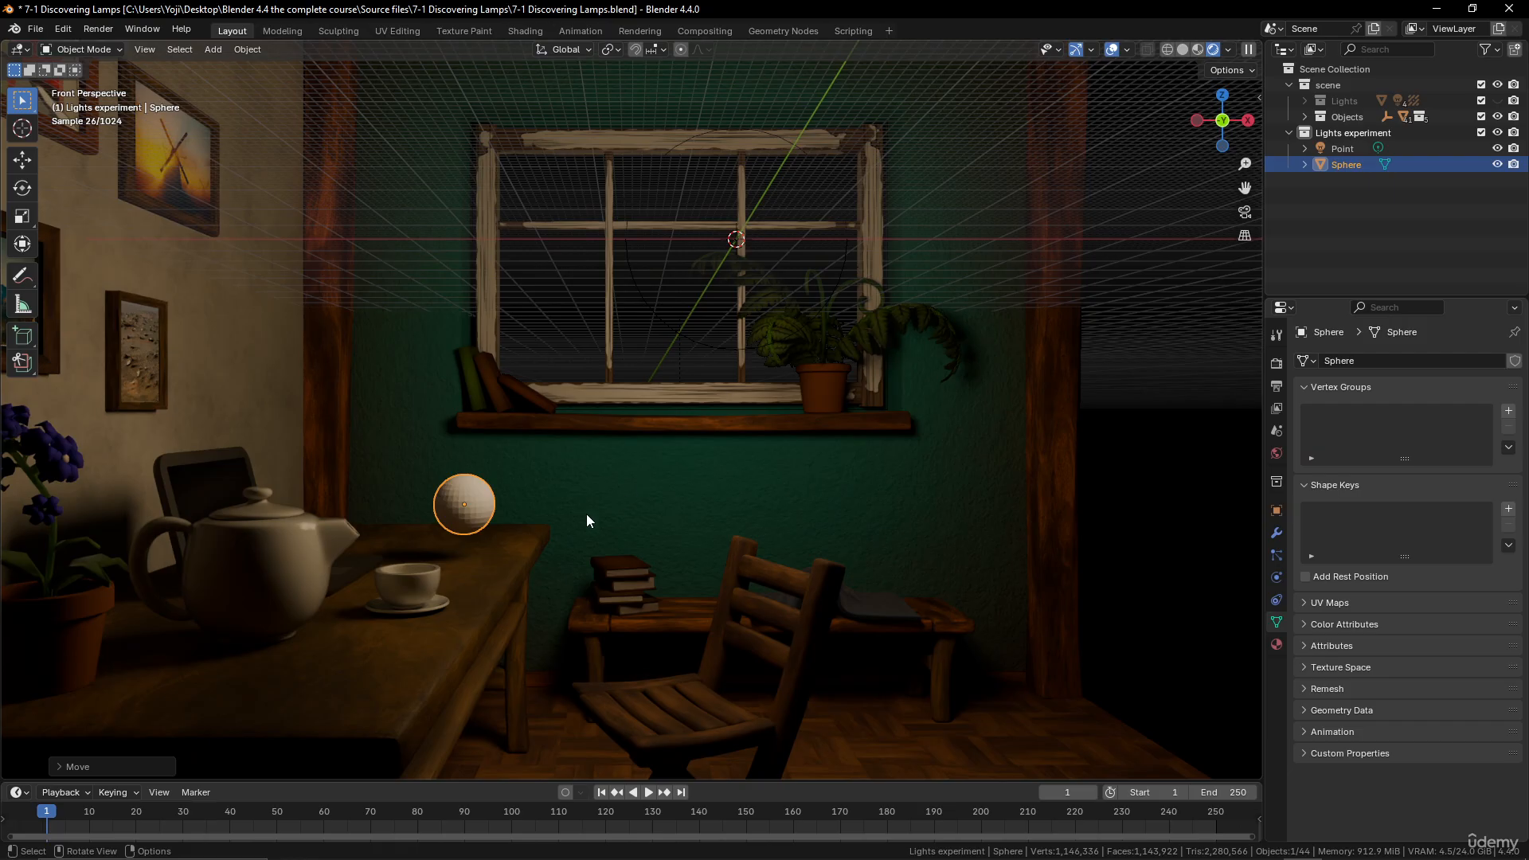
{"action": "key", "text": "KP_5"}
{"action": "key", "text": "g"}
{"action": "key", "text": "z"}
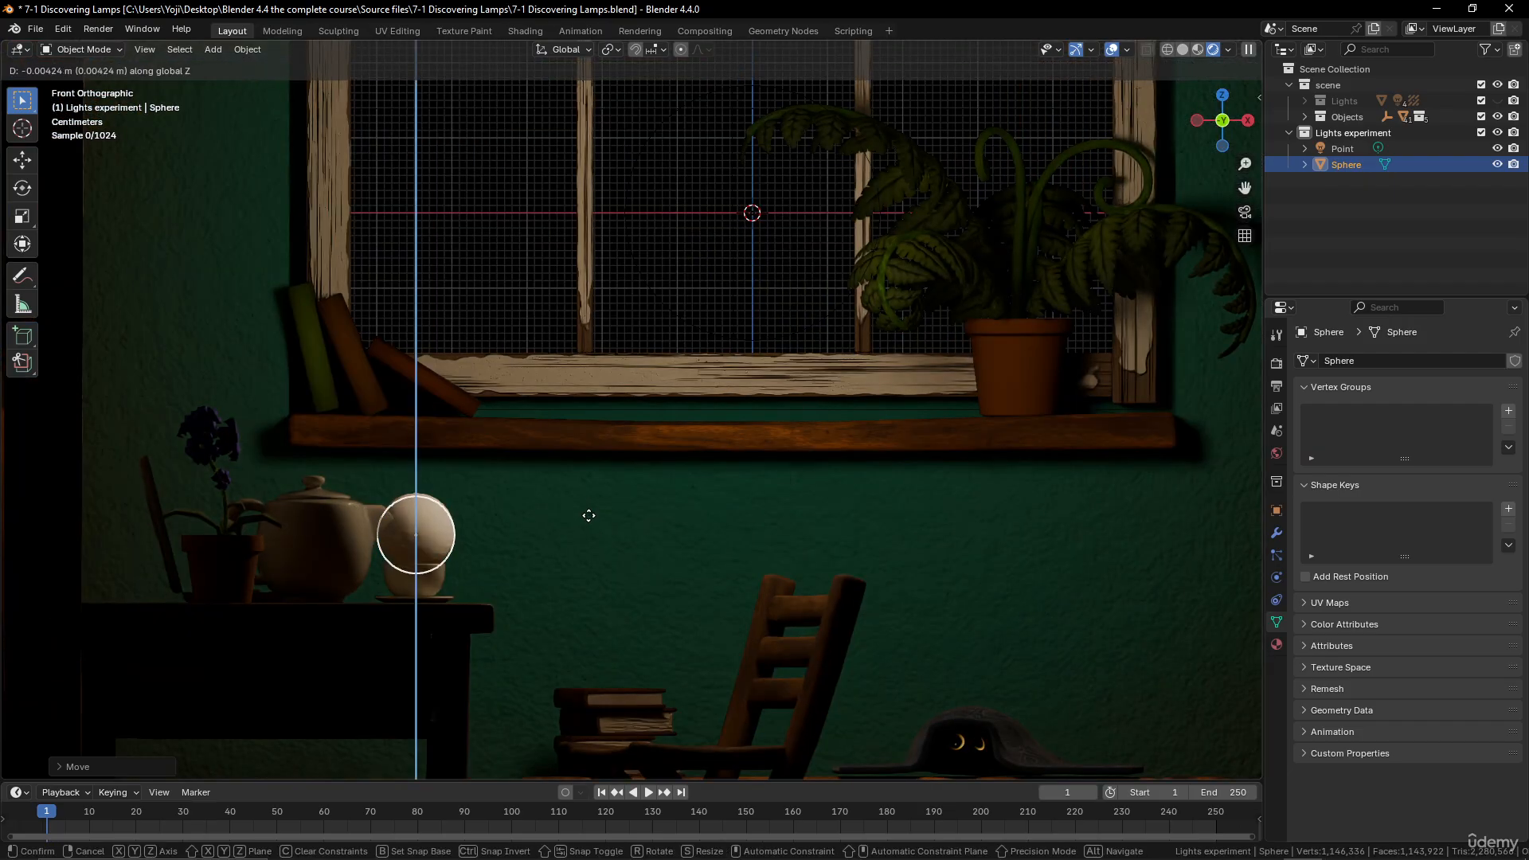
{"action": "left_click", "coordinate": [585, 542]}
Smooth the sphere with a level 2 subdivision surface and smooth shading
{"action": "middle_click_drag", "start_coordinate": [585, 541], "coordinate": [548, 542]}
{"action": "key", "text": "ctrl+2"}
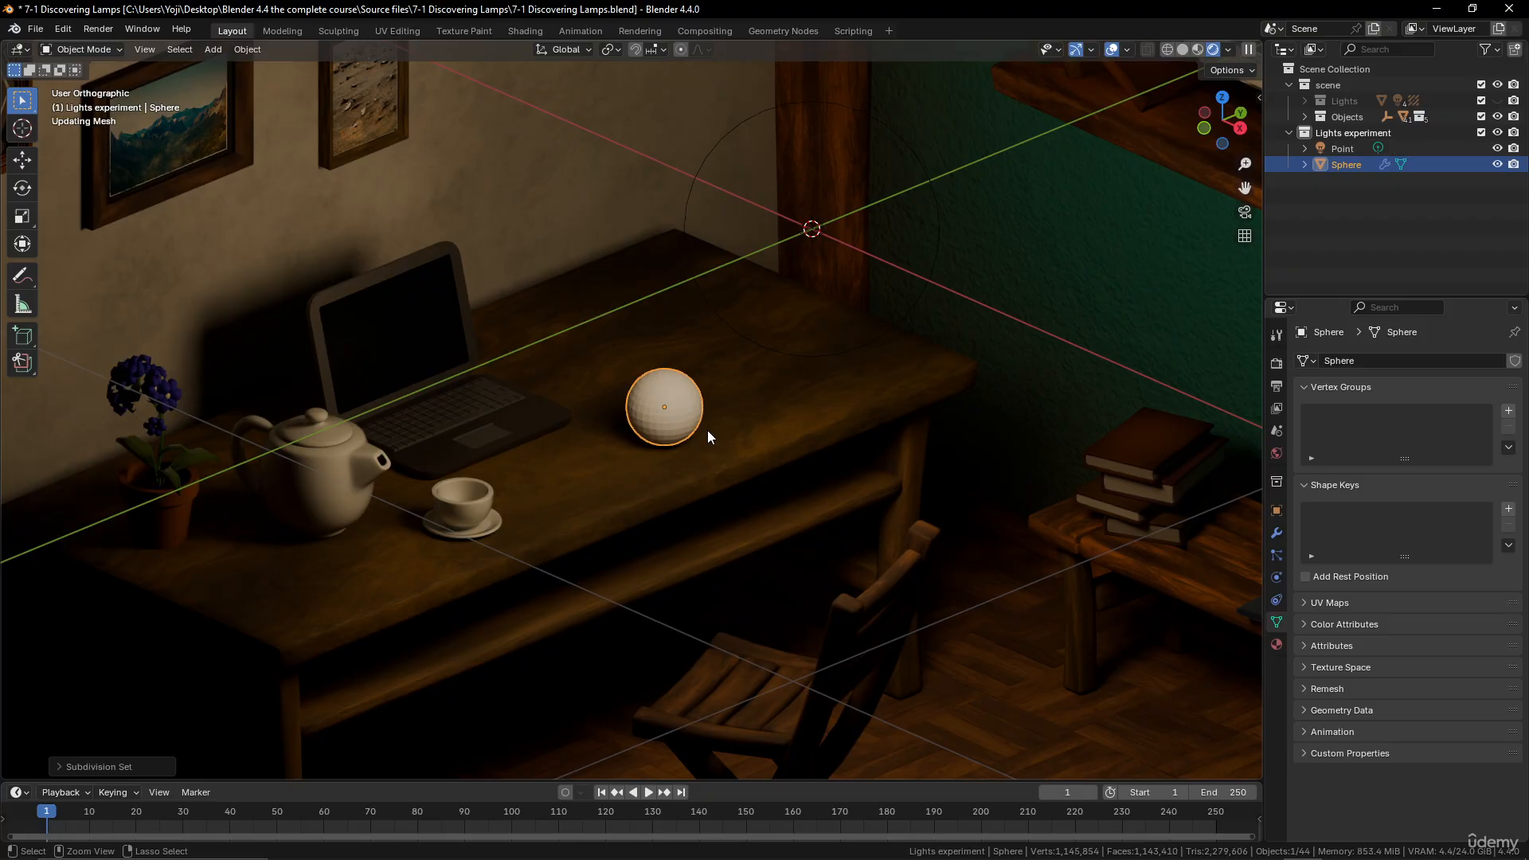
{"action": "scroll", "coordinate": [710, 442], "scroll_direction": "up", "scroll_amount": 3}
{"action": "right_click", "coordinate": [710, 398]}
{"action": "left_click", "coordinate": [710, 395]}
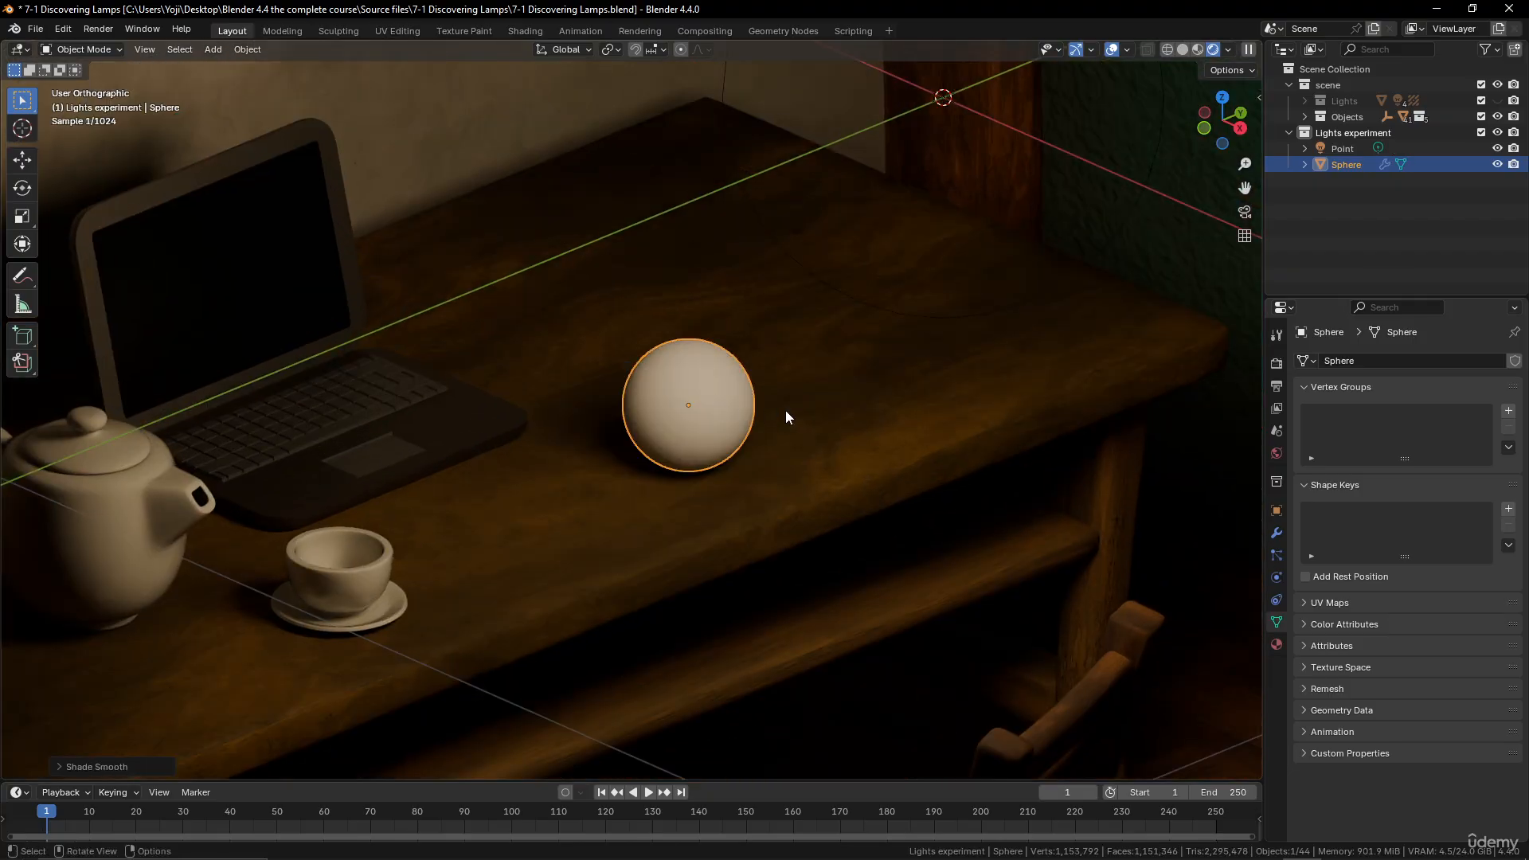
Give the sphere a new Principled BSDF material with a transmission weight of 1.000
{"action": "left_click", "coordinate": [1277, 643]}
{"action": "left_click", "coordinate": [1432, 426]}
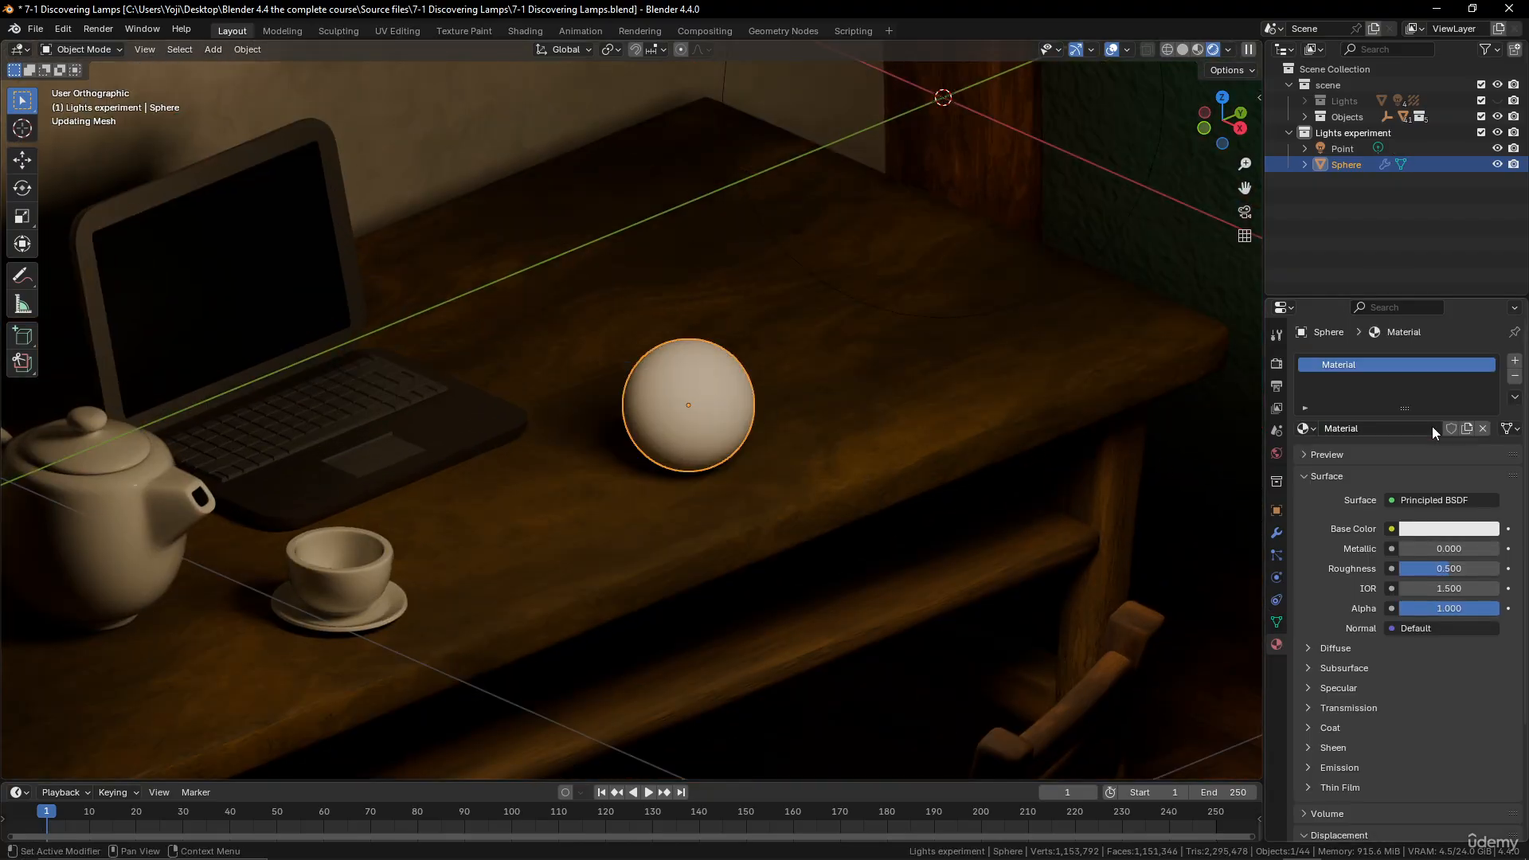
{"action": "left_click", "coordinate": [1306, 474]}
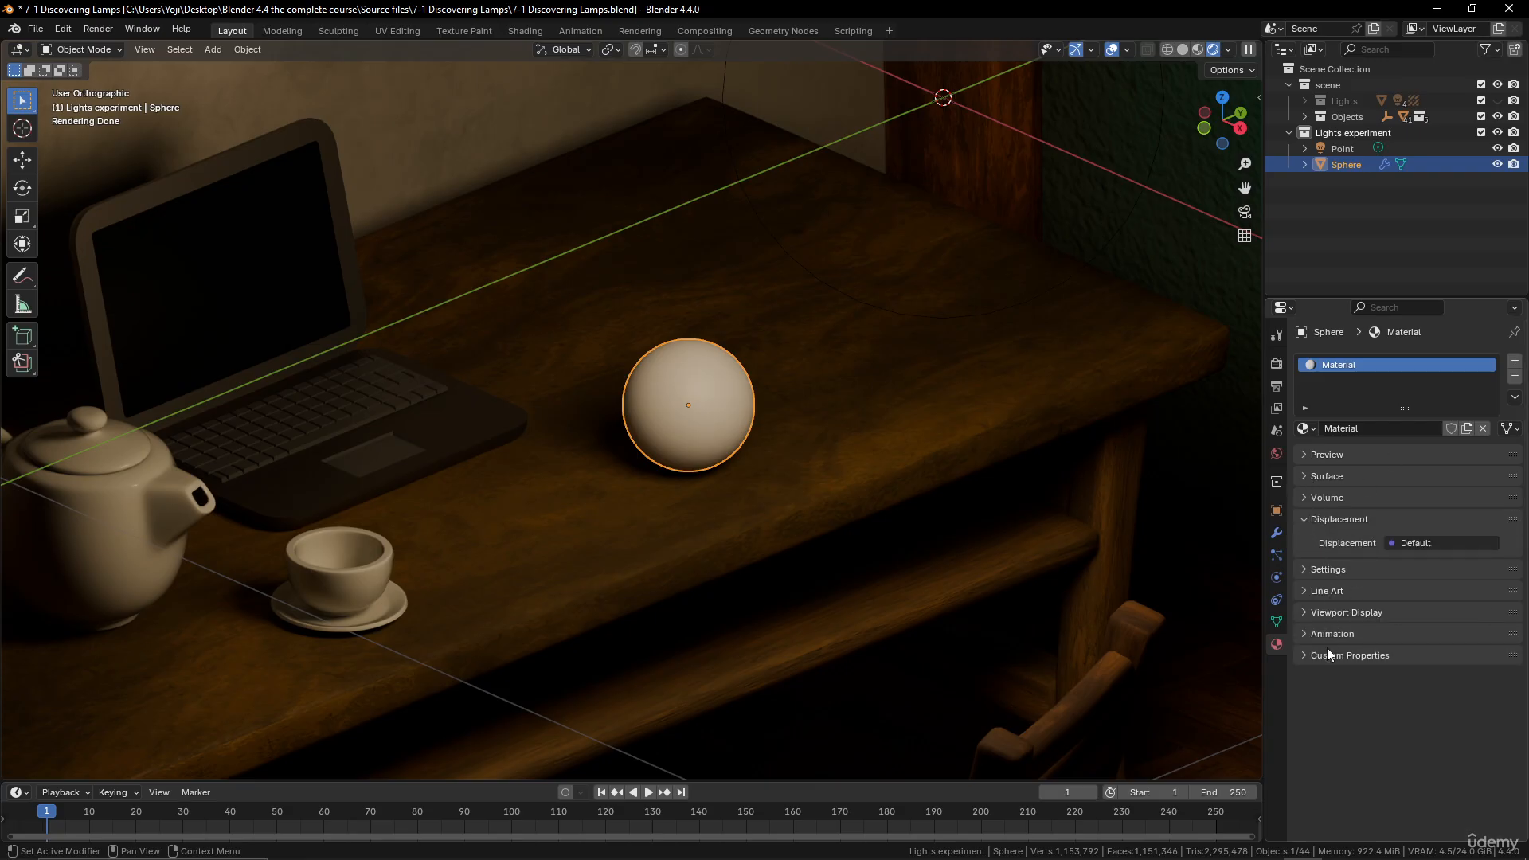
{"action": "left_click", "coordinate": [1307, 475]}
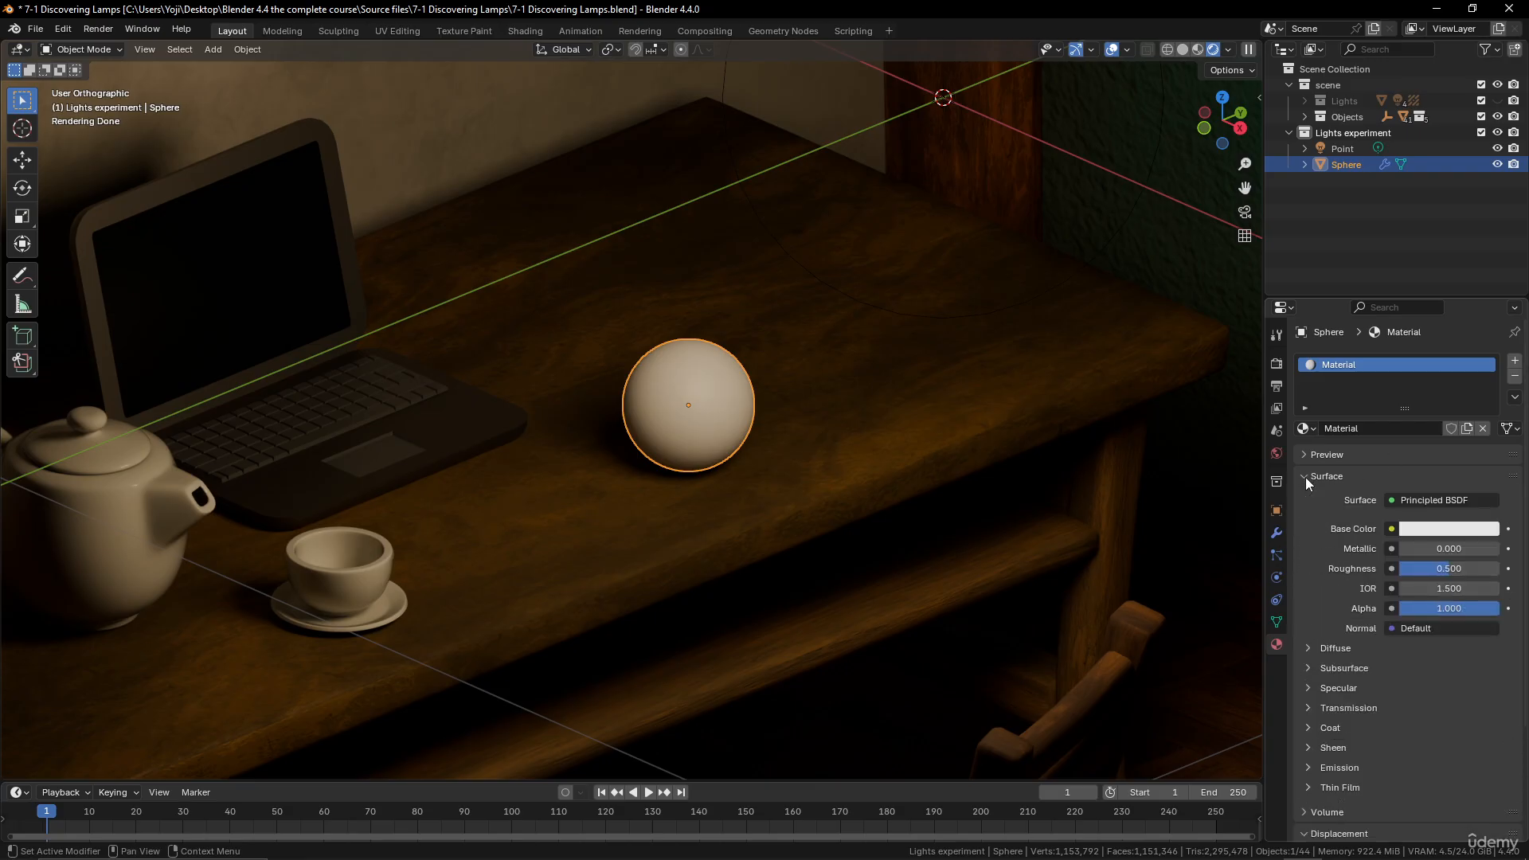
{"action": "scroll", "coordinate": [1326, 530], "scroll_direction": "down", "scroll_amount": 3}
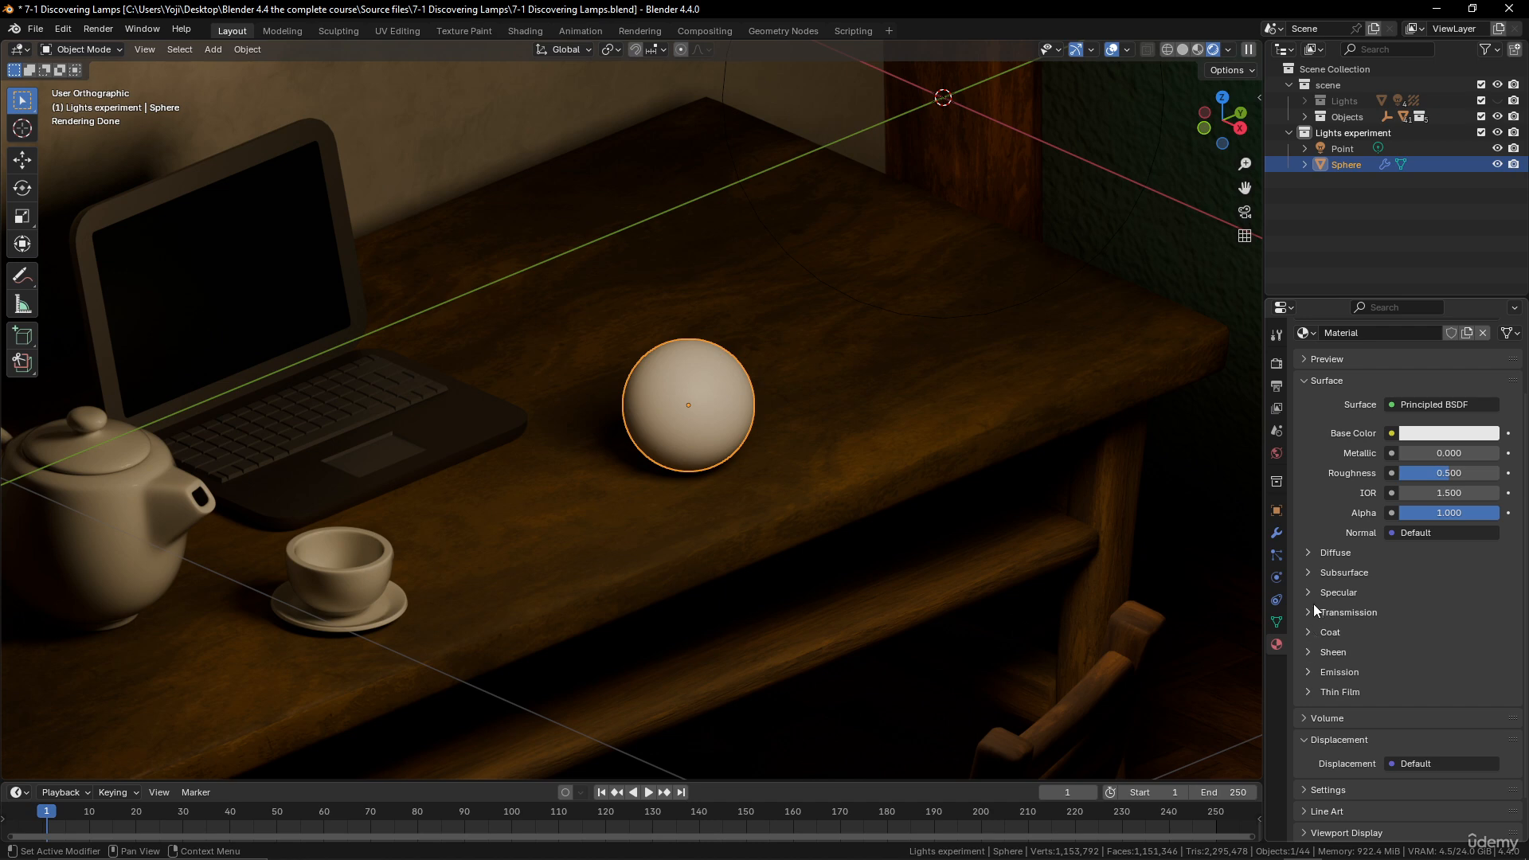
{"action": "left_click", "coordinate": [1306, 613]}
{"action": "left_click_drag", "start_coordinate": [1412, 632], "coordinate": [1501, 632]}
Lower the sphere material's roughness to 0.000 for clear glass
{"action": "middle_click_drag", "start_coordinate": [761, 545], "coordinate": [797, 554]}
{"action": "scroll", "coordinate": [1353, 569], "scroll_direction": "up", "scroll_amount": 1}
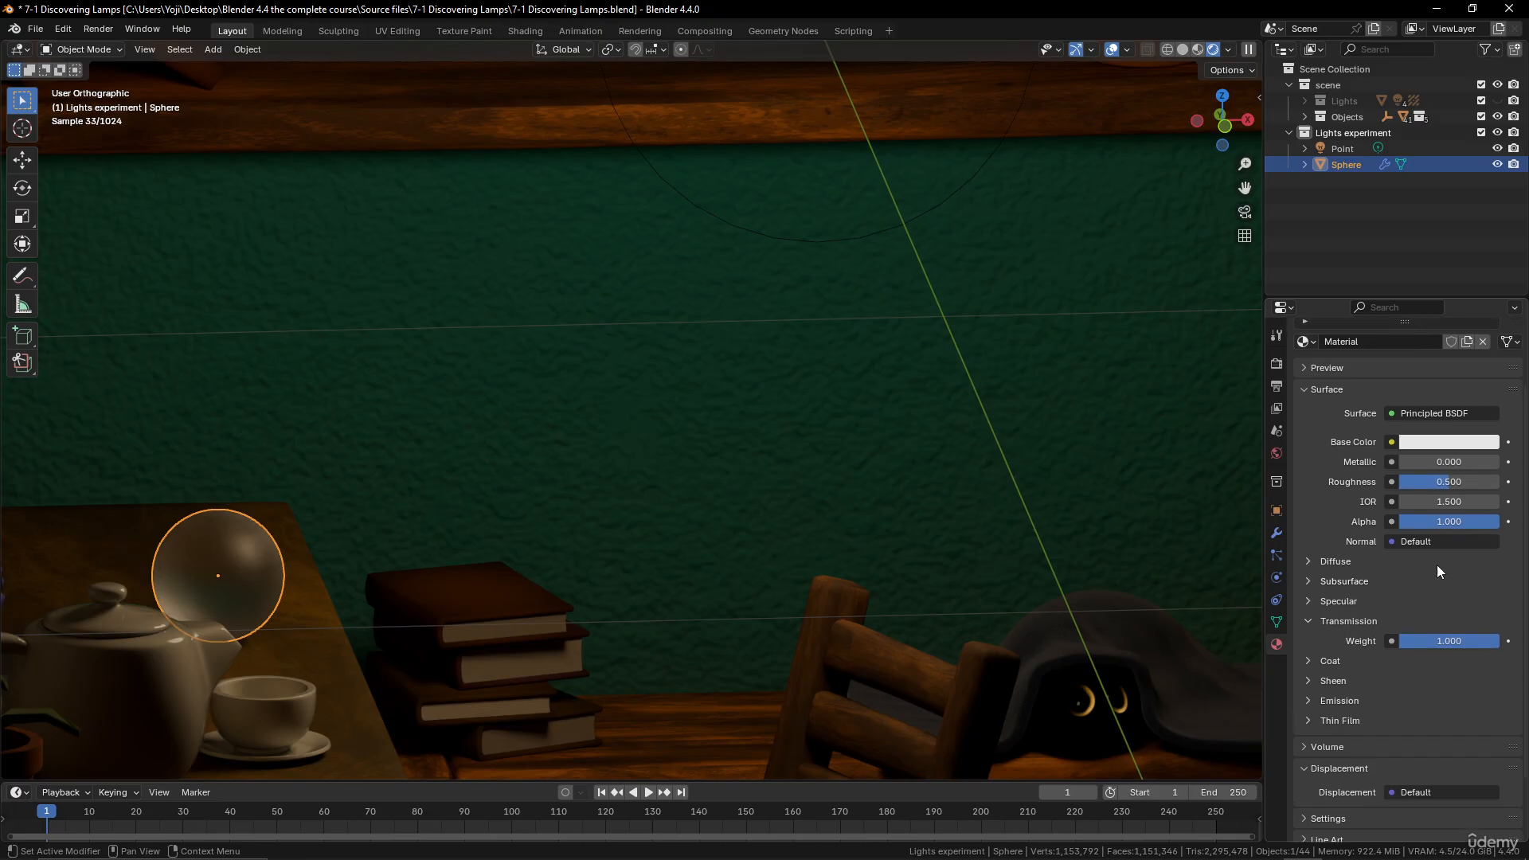
{"action": "middle_click_drag", "start_coordinate": [1242, 549], "coordinate": [1125, 533]}
{"action": "left_click_drag", "start_coordinate": [1464, 481], "coordinate": [1410, 482]}
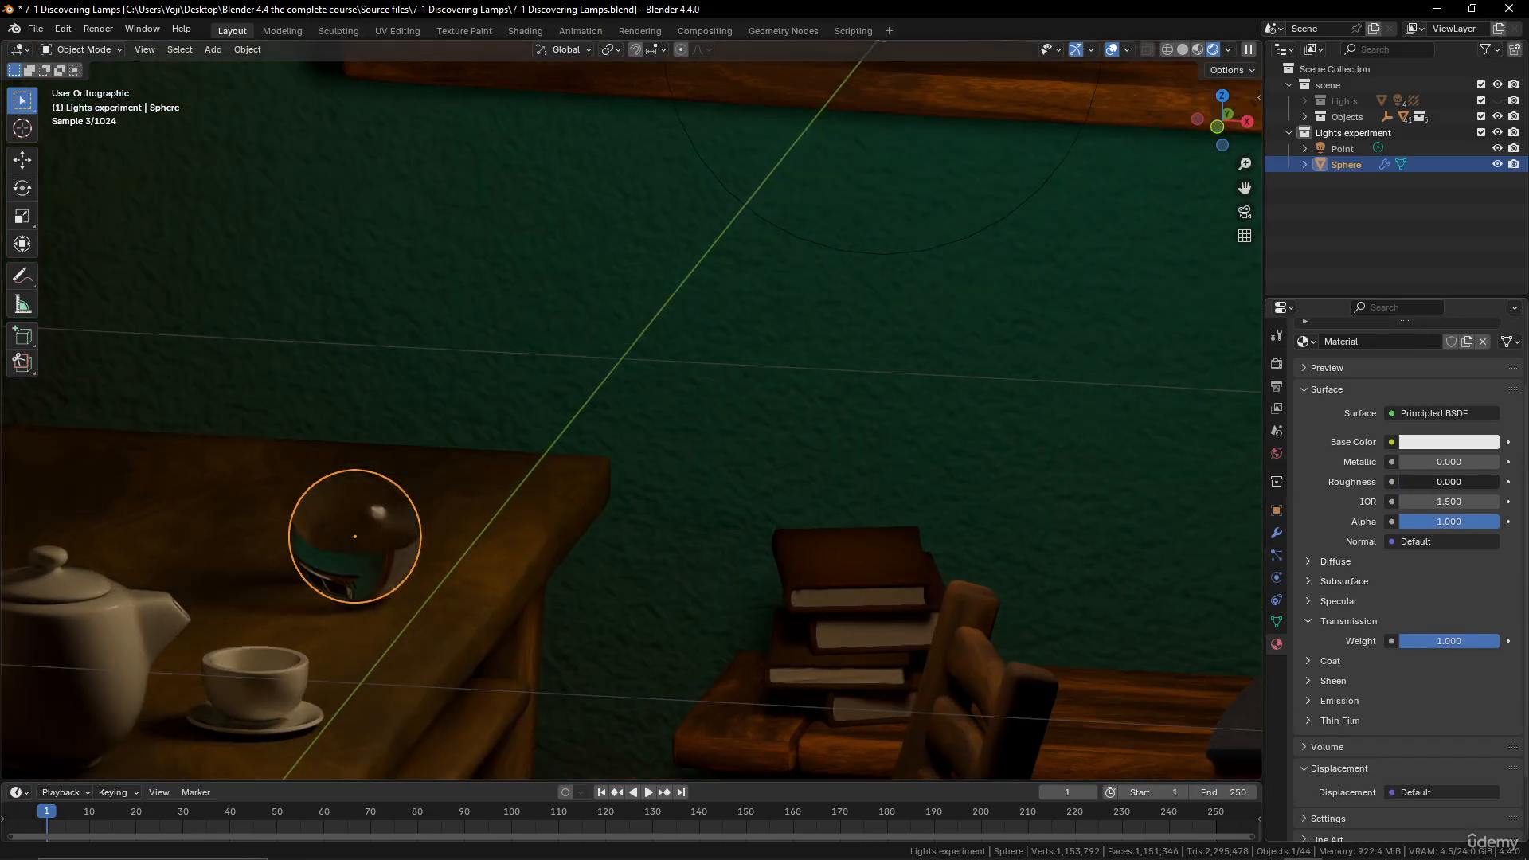
Toggle the point light's Shadow Caustics on and off to compare the shadow beneath the glass sphere
{"action": "middle_click_drag", "start_coordinate": [468, 581], "coordinate": [701, 516], "text": "shift"}
{"action": "scroll", "coordinate": [700, 519], "scroll_direction": "up", "scroll_amount": 2}
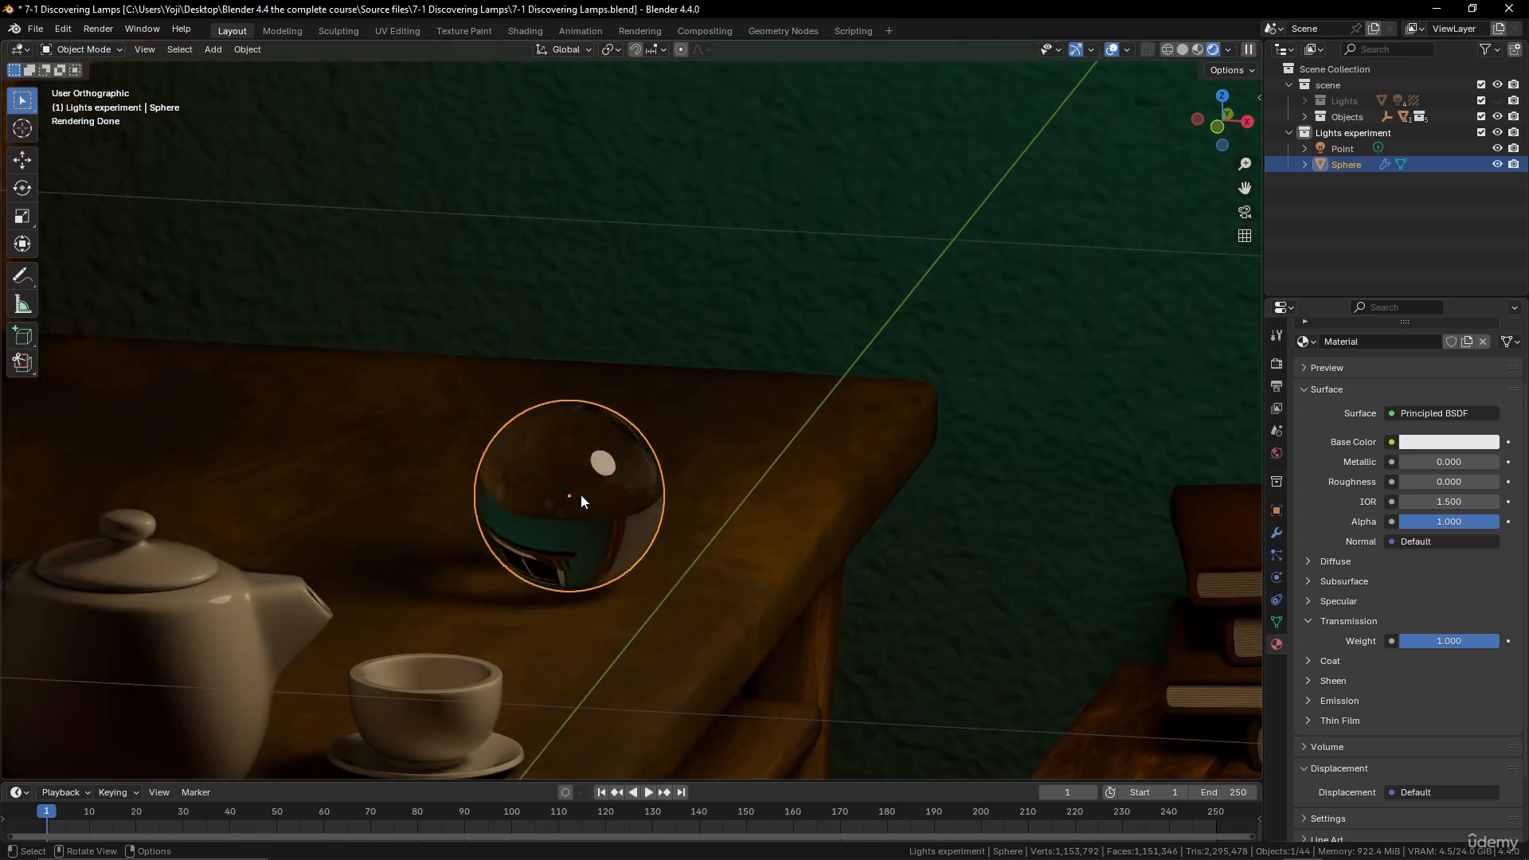
{"action": "scroll", "coordinate": [819, 447], "scroll_direction": "down", "scroll_amount": 5}
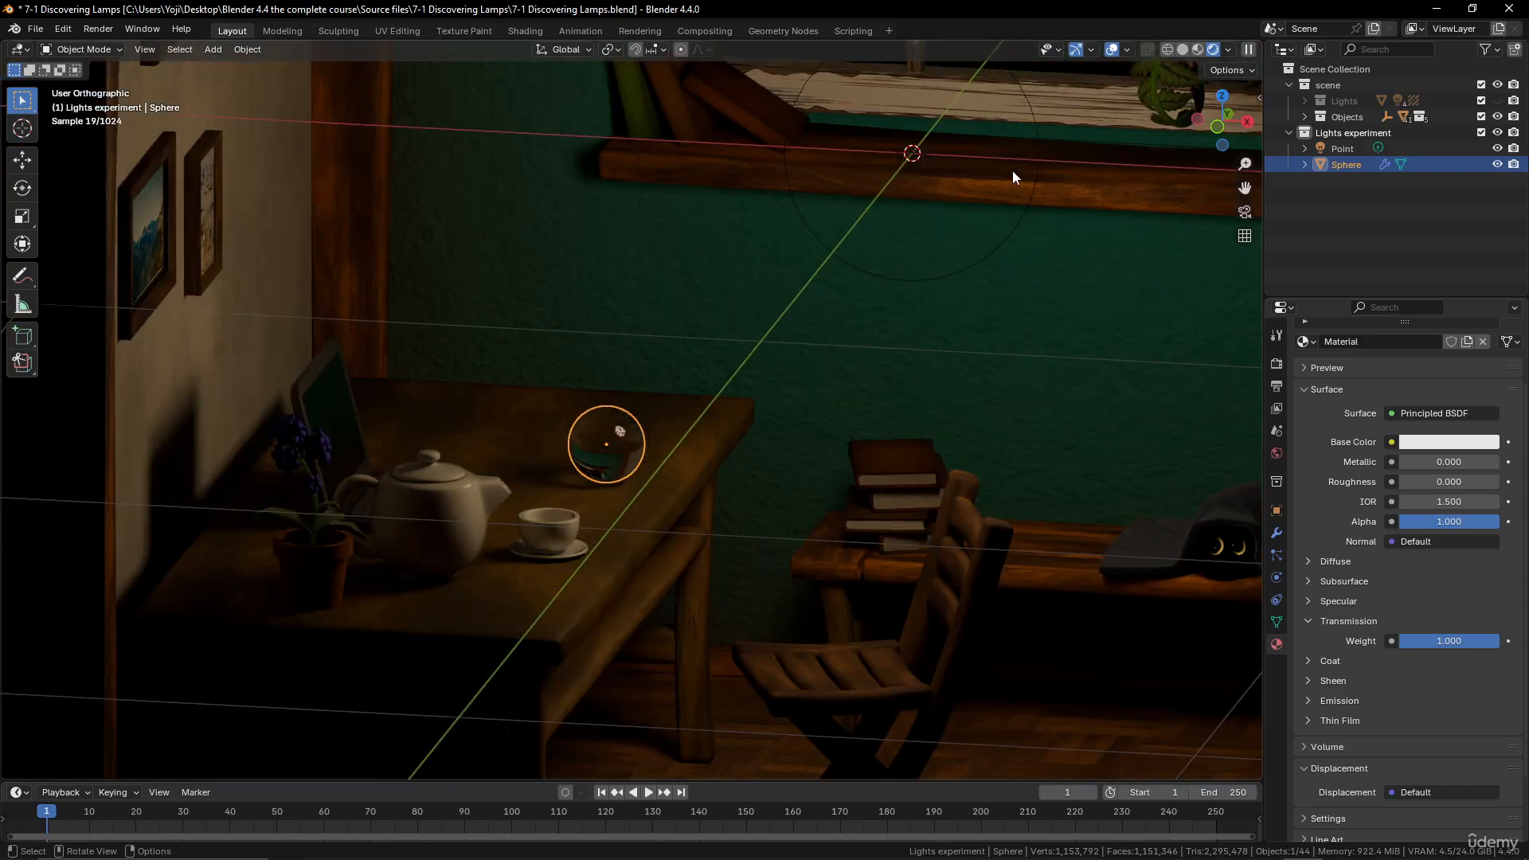
{"action": "left_click", "coordinate": [1040, 169]}
{"action": "scroll", "coordinate": [656, 523], "scroll_direction": "up", "scroll_amount": 4}
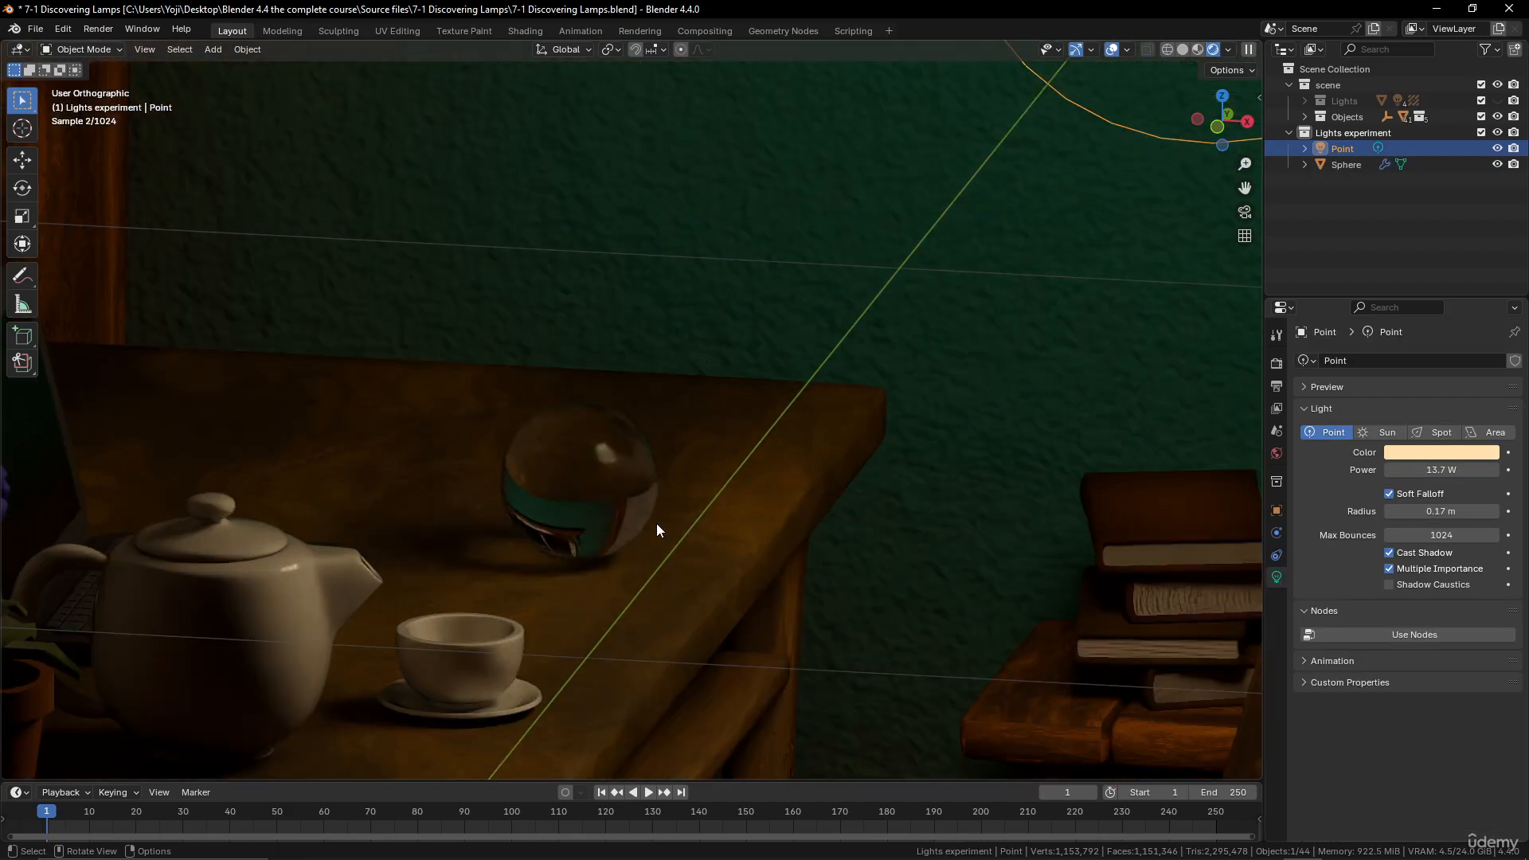
{"action": "left_click", "coordinate": [1390, 583]}
{"action": "left_click", "coordinate": [1392, 582]}
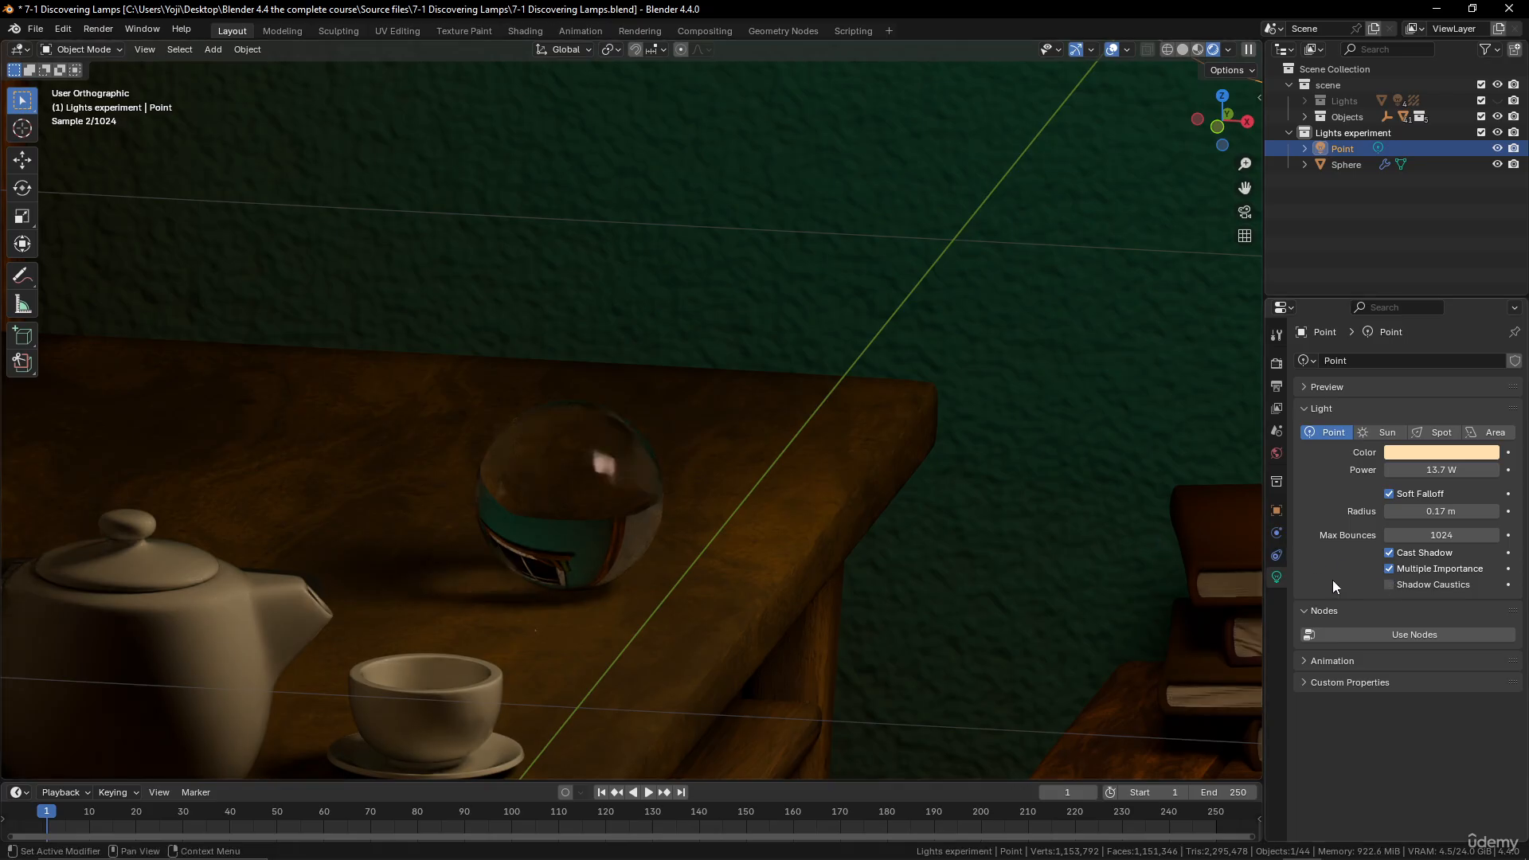
{"action": "scroll", "coordinate": [609, 616], "scroll_direction": "up", "scroll_amount": 5}
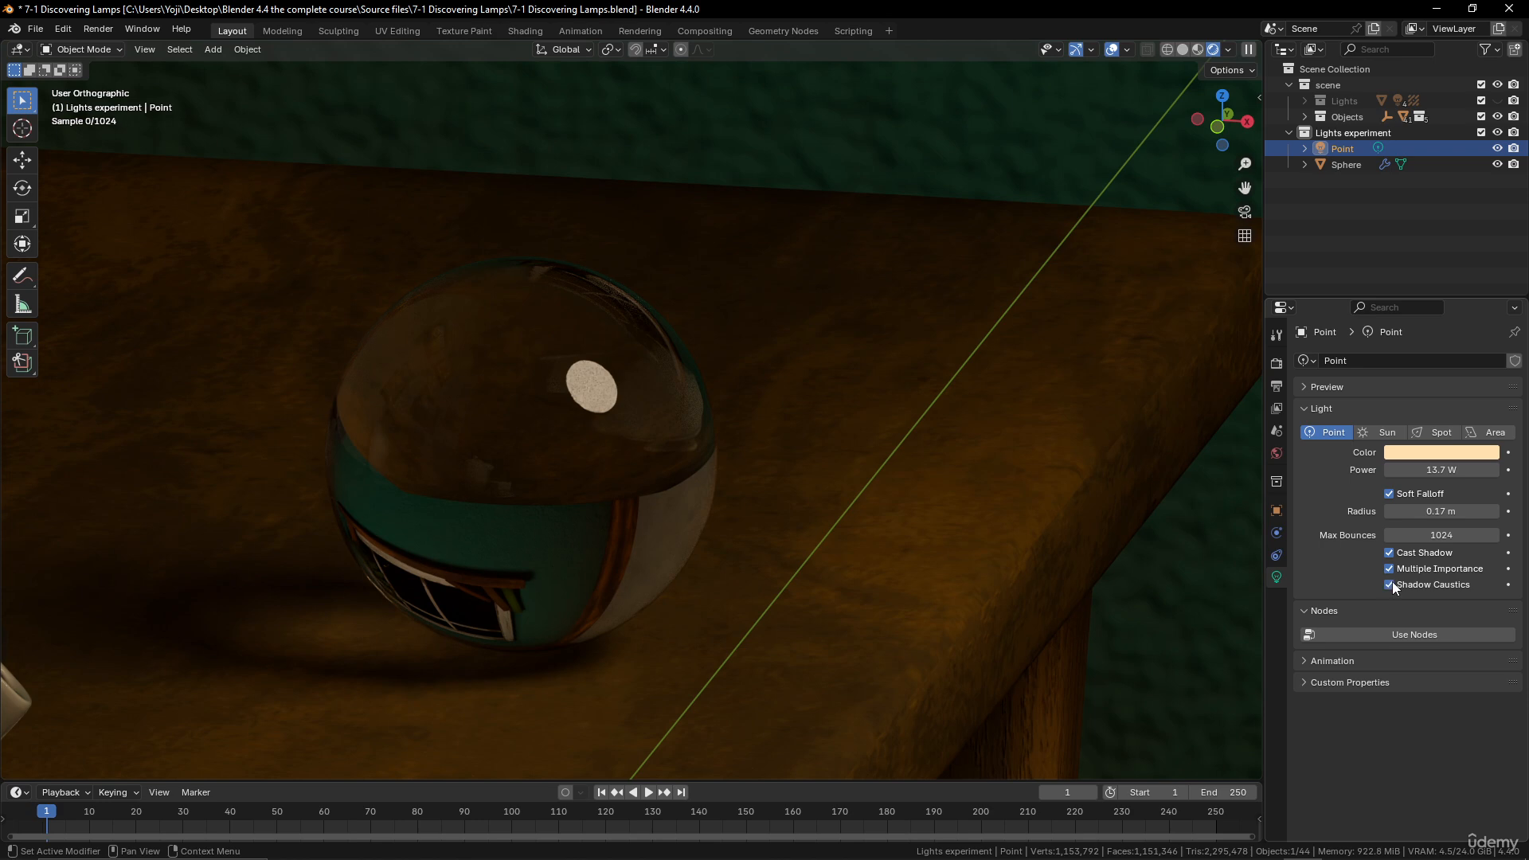
{"action": "scroll", "coordinate": [485, 645], "scroll_direction": "down", "scroll_amount": 5}
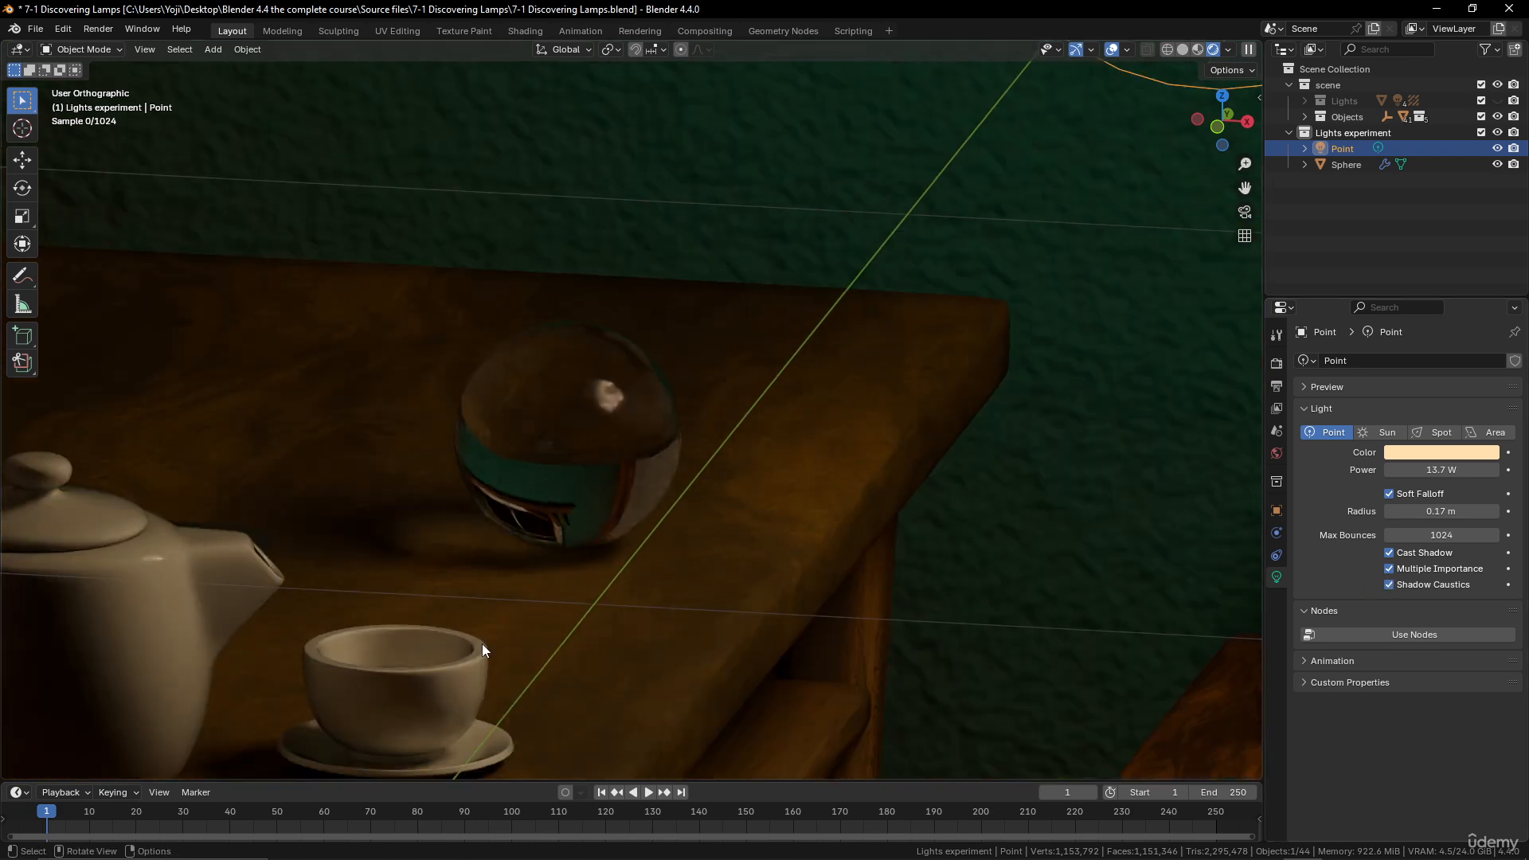
{"action": "left_click", "coordinate": [1390, 583]}
Delete the glass sphere from the desk
{"action": "scroll", "coordinate": [796, 526], "scroll_direction": "down", "scroll_amount": 5}
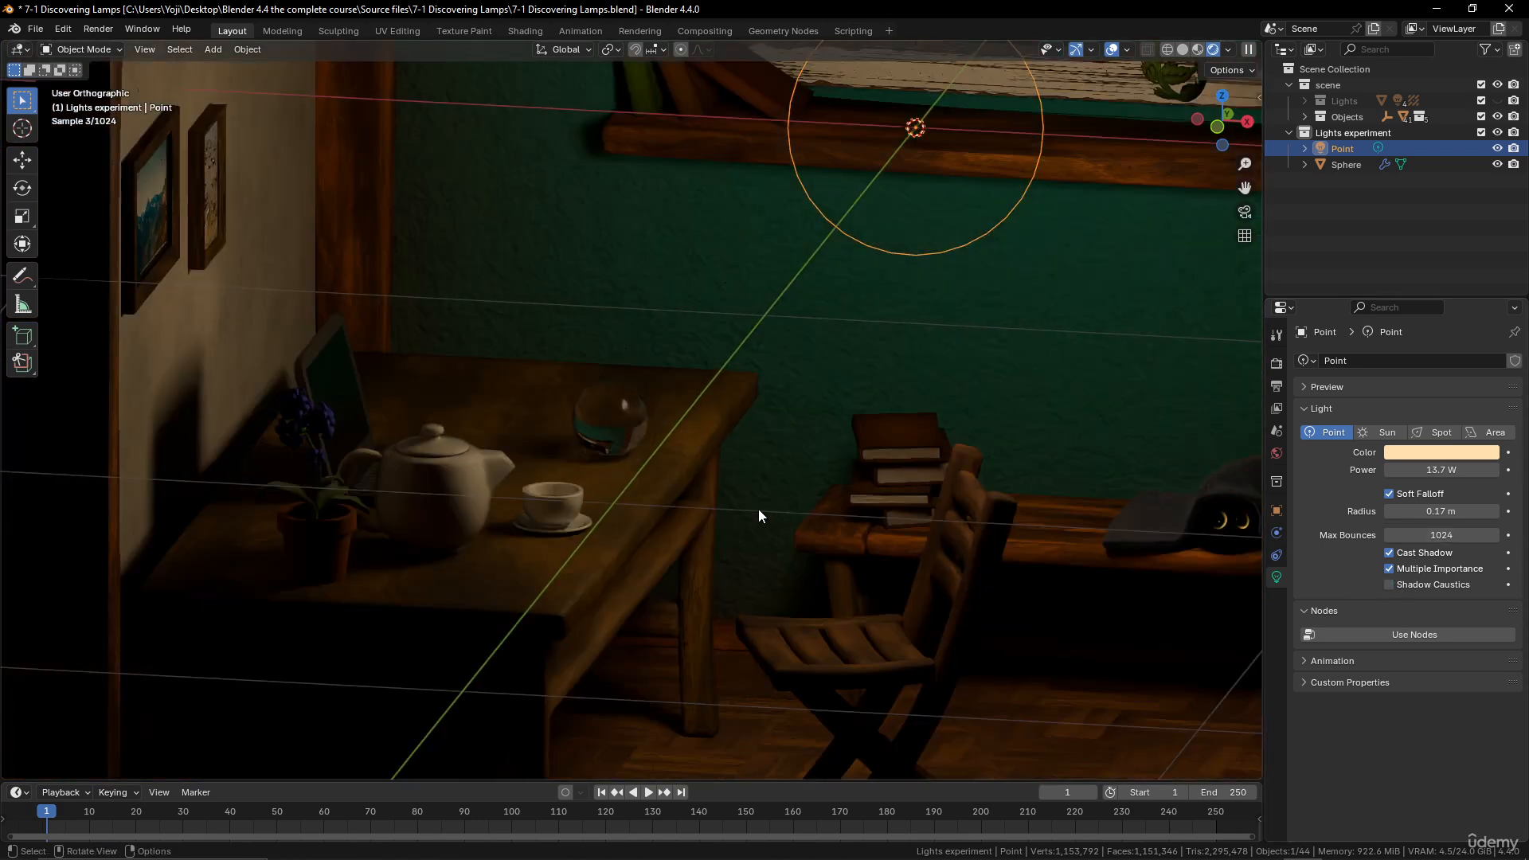
{"action": "scroll", "coordinate": [706, 517], "scroll_direction": "up", "scroll_amount": 3}
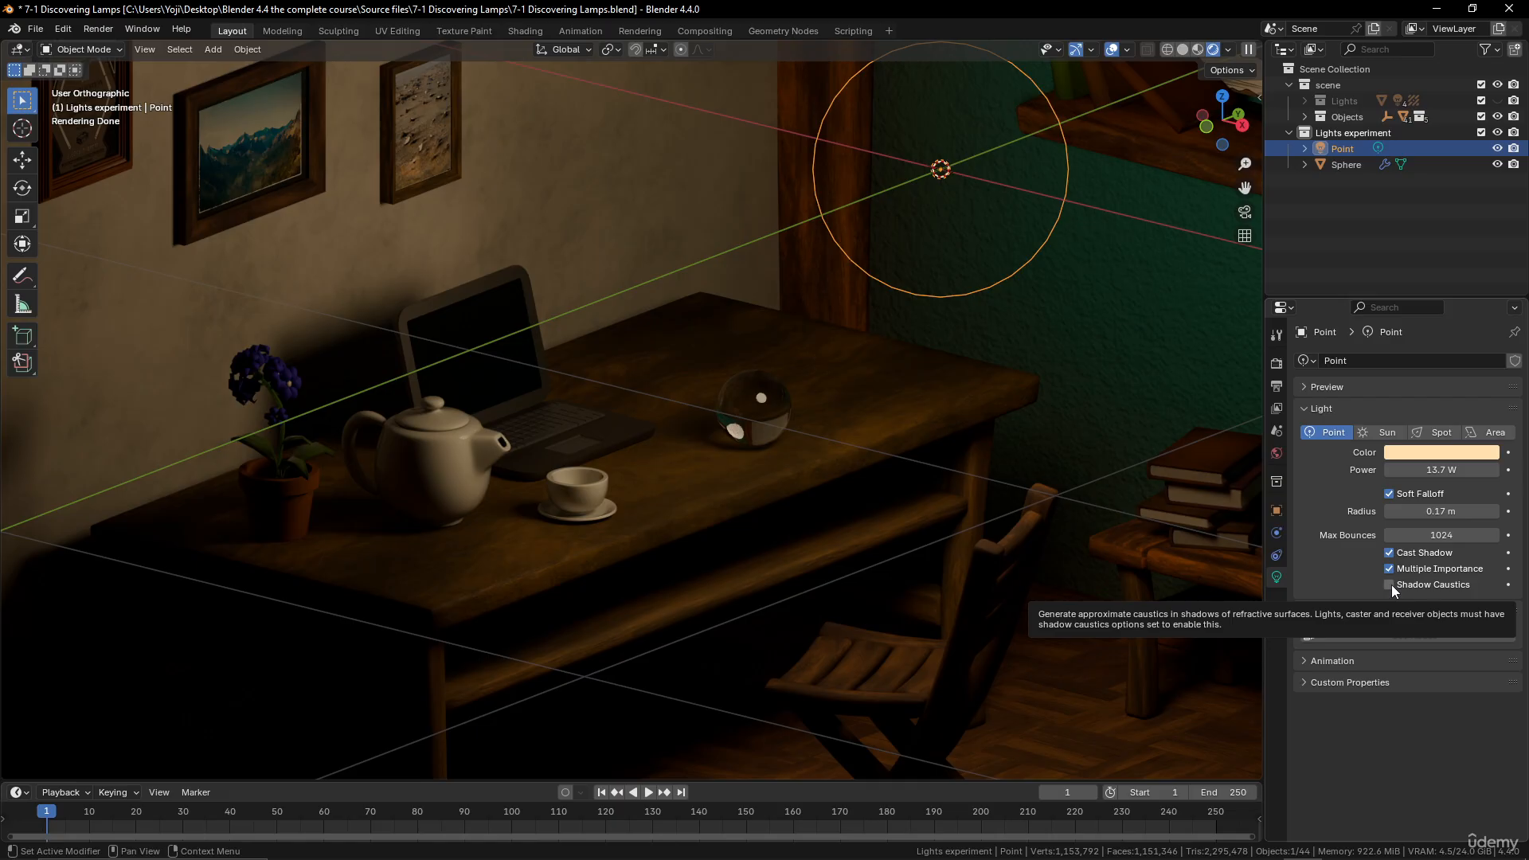
{"action": "left_click", "coordinate": [752, 406]}
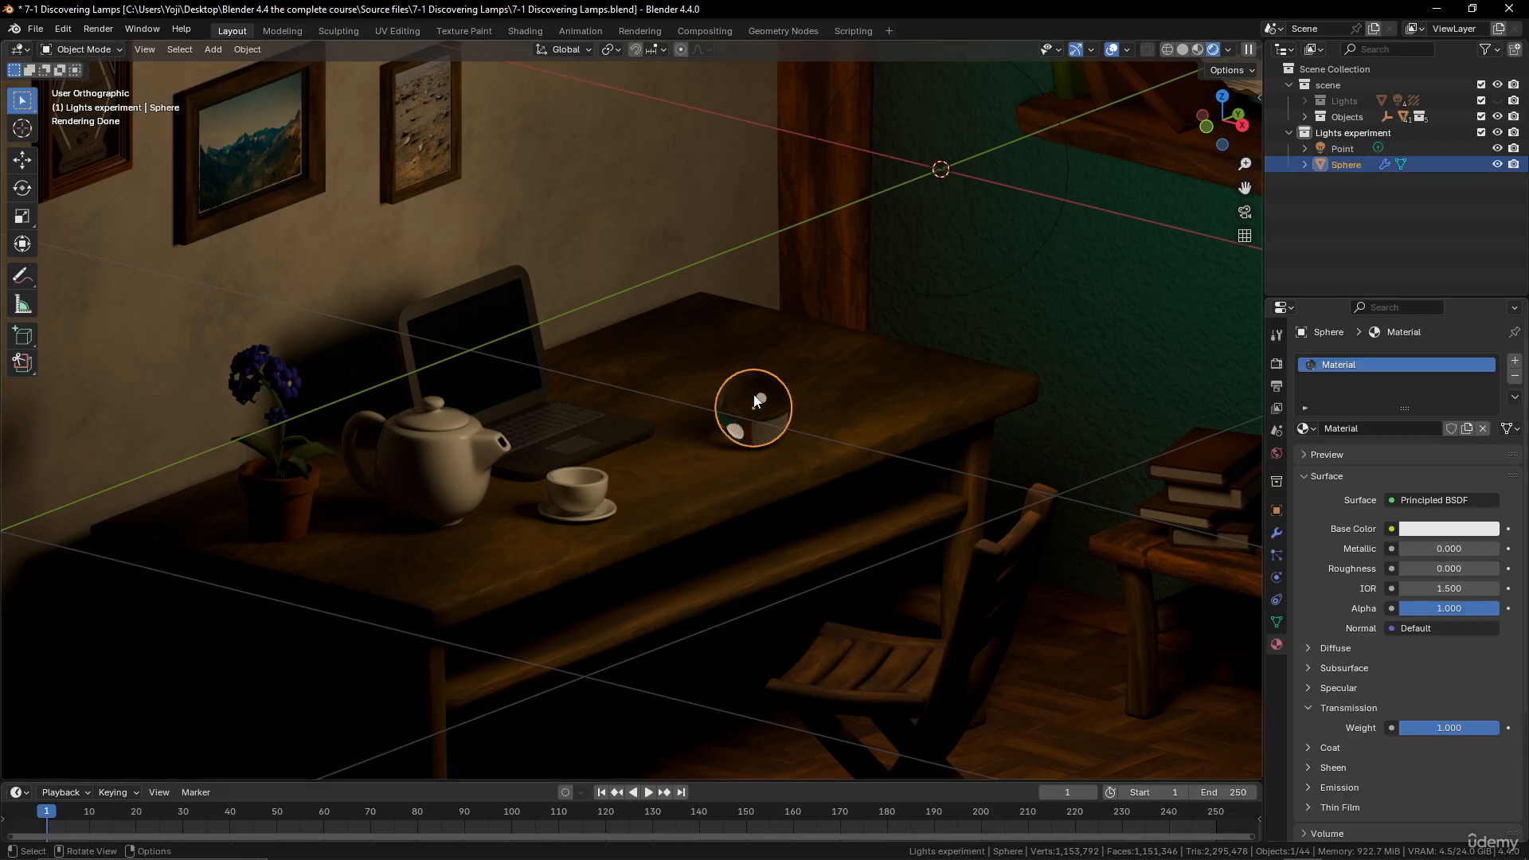
{"action": "key", "text": "x"}
{"action": "left_click", "coordinate": [786, 449]}
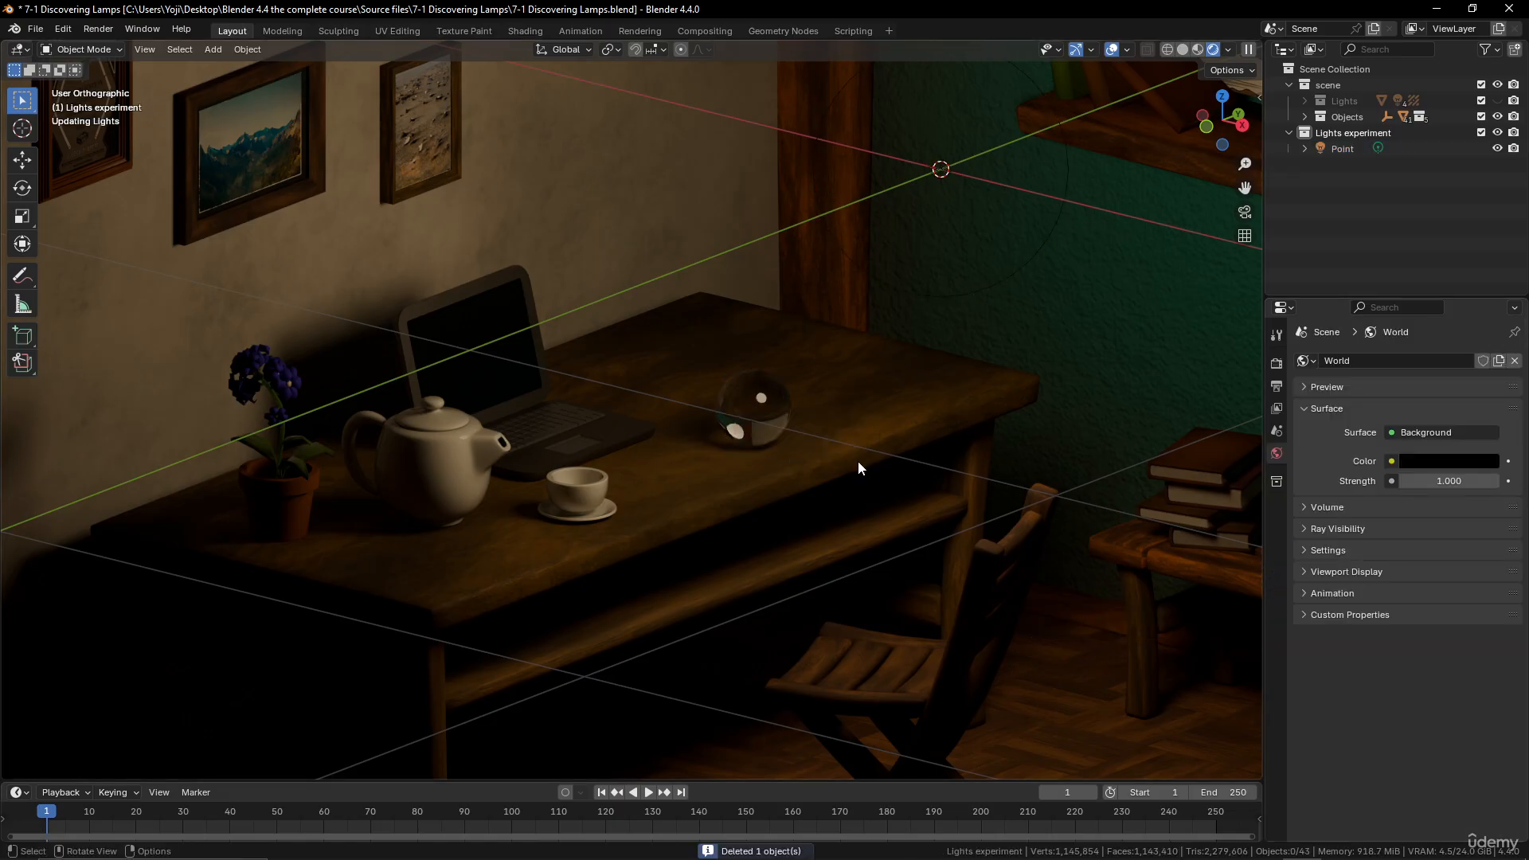
Hide the point light in the viewport
{"action": "left_click", "coordinate": [1039, 260]}
{"action": "scroll", "coordinate": [1016, 342], "scroll_direction": "down", "scroll_amount": 5}
{"action": "scroll", "coordinate": [1014, 348], "scroll_direction": "up", "scroll_amount": 1}
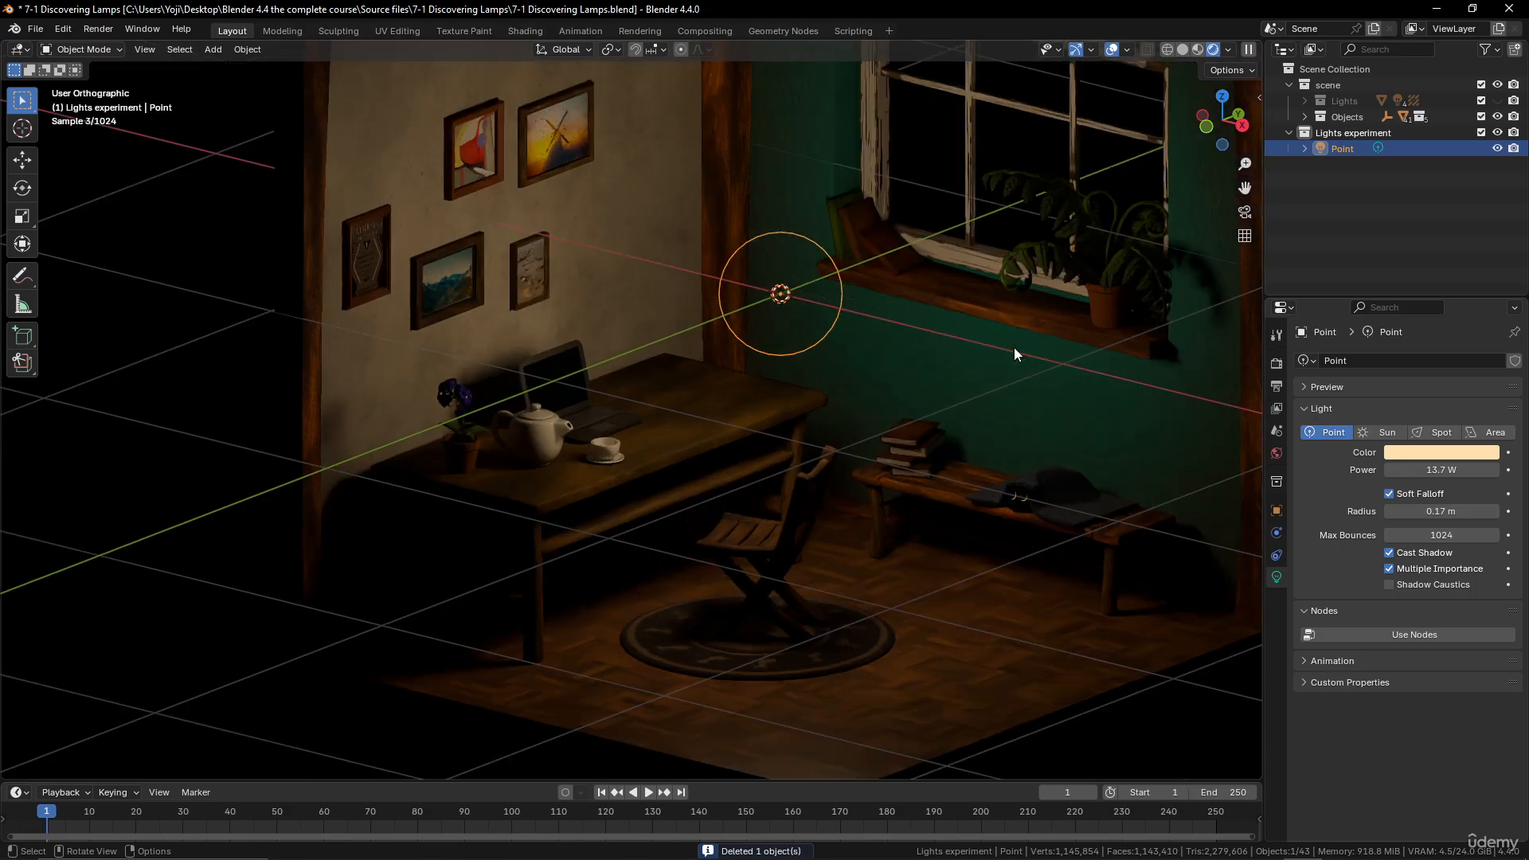
{"action": "scroll", "coordinate": [756, 388], "scroll_direction": "up", "scroll_amount": 2}
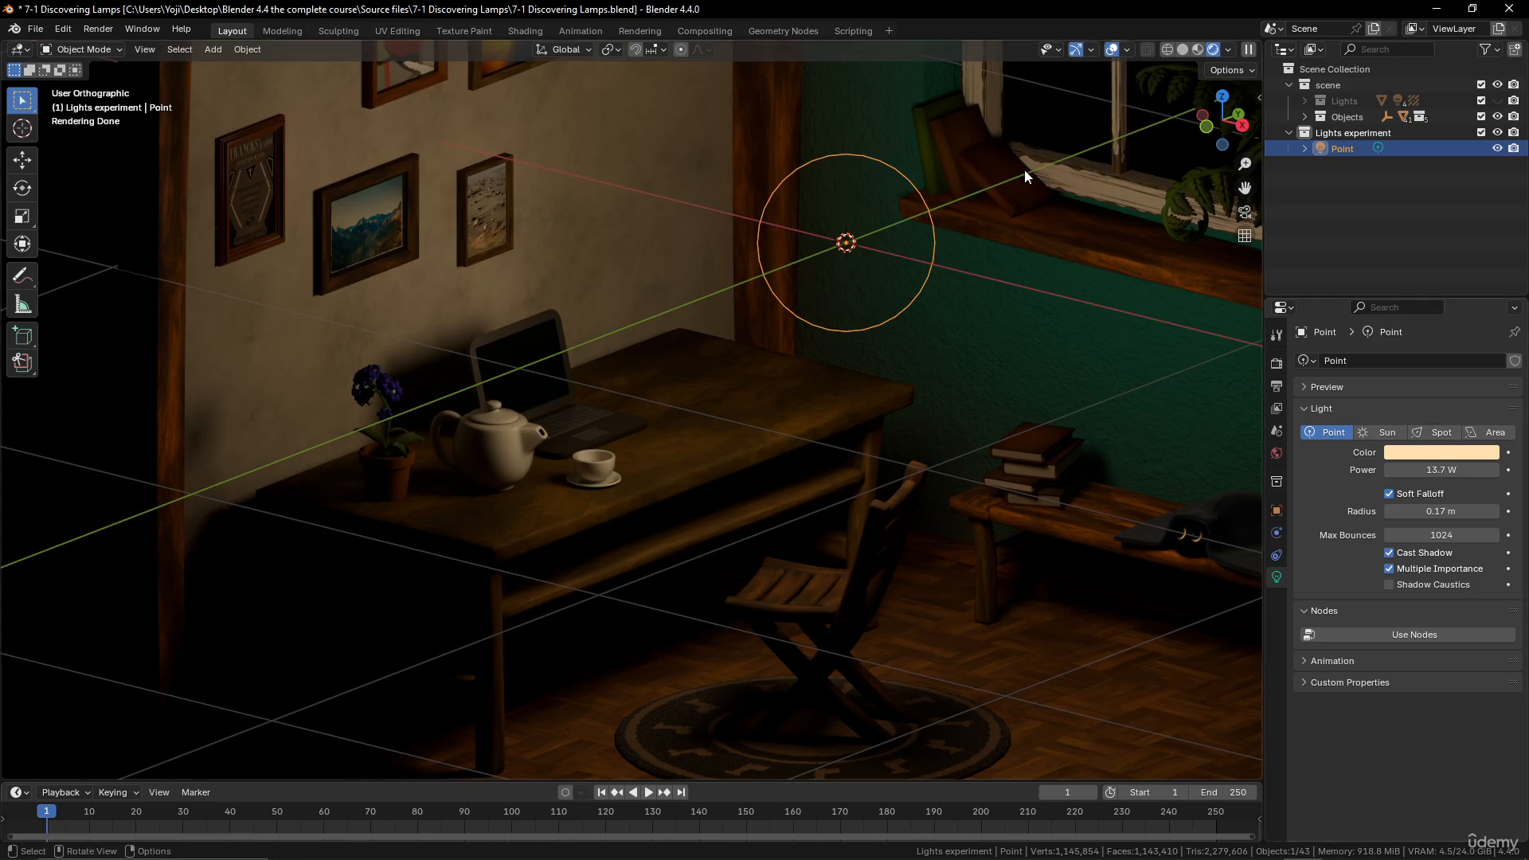
{"action": "scroll", "coordinate": [794, 279], "scroll_direction": "down", "scroll_amount": 5}
{"action": "scroll", "coordinate": [796, 283], "scroll_direction": "up", "scroll_amount": 4}
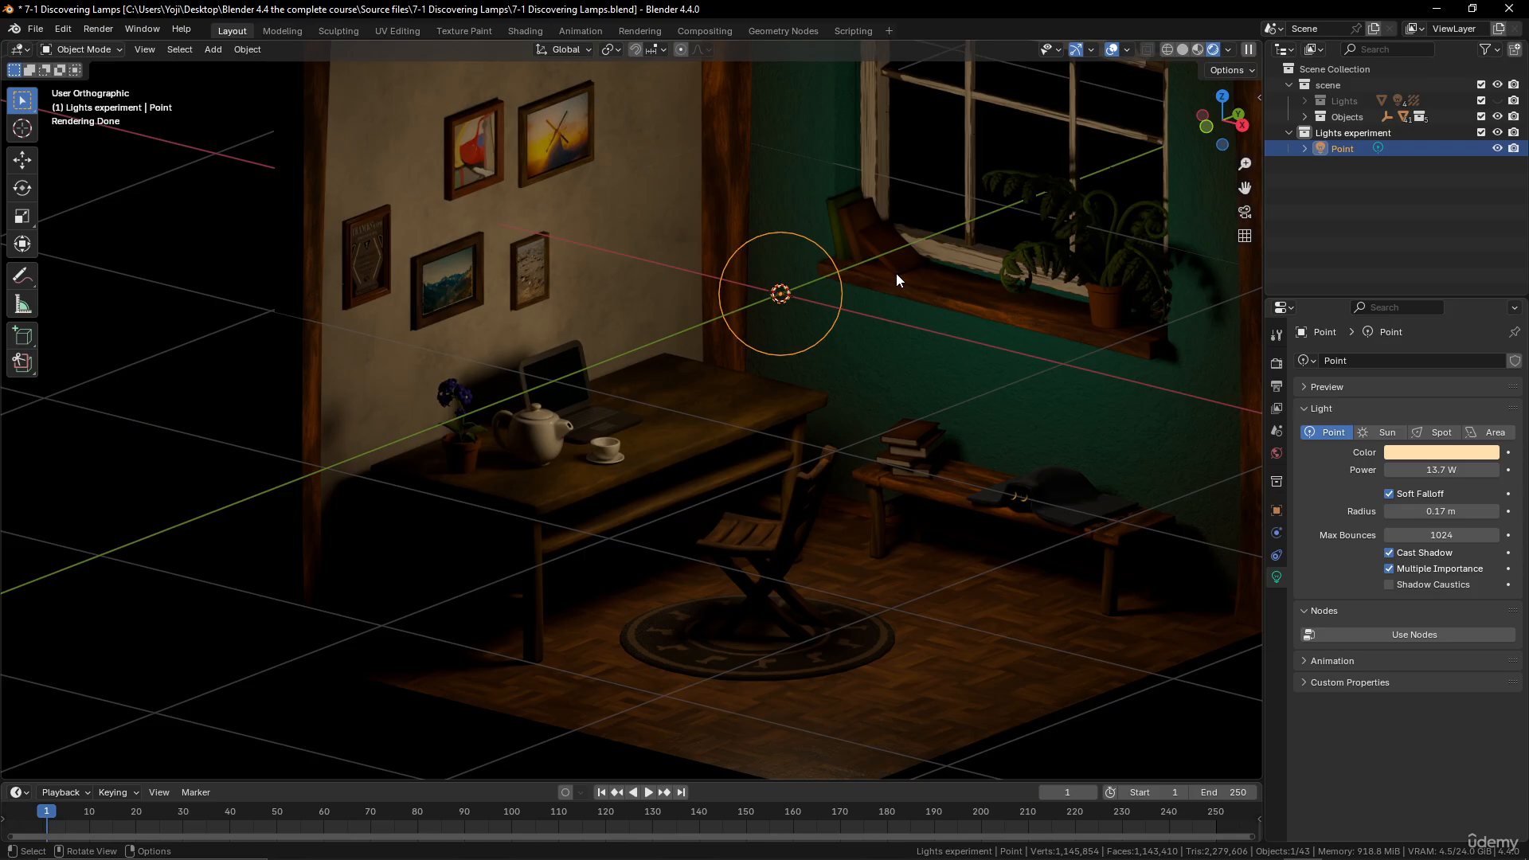
{"action": "left_click", "coordinate": [1497, 150]}
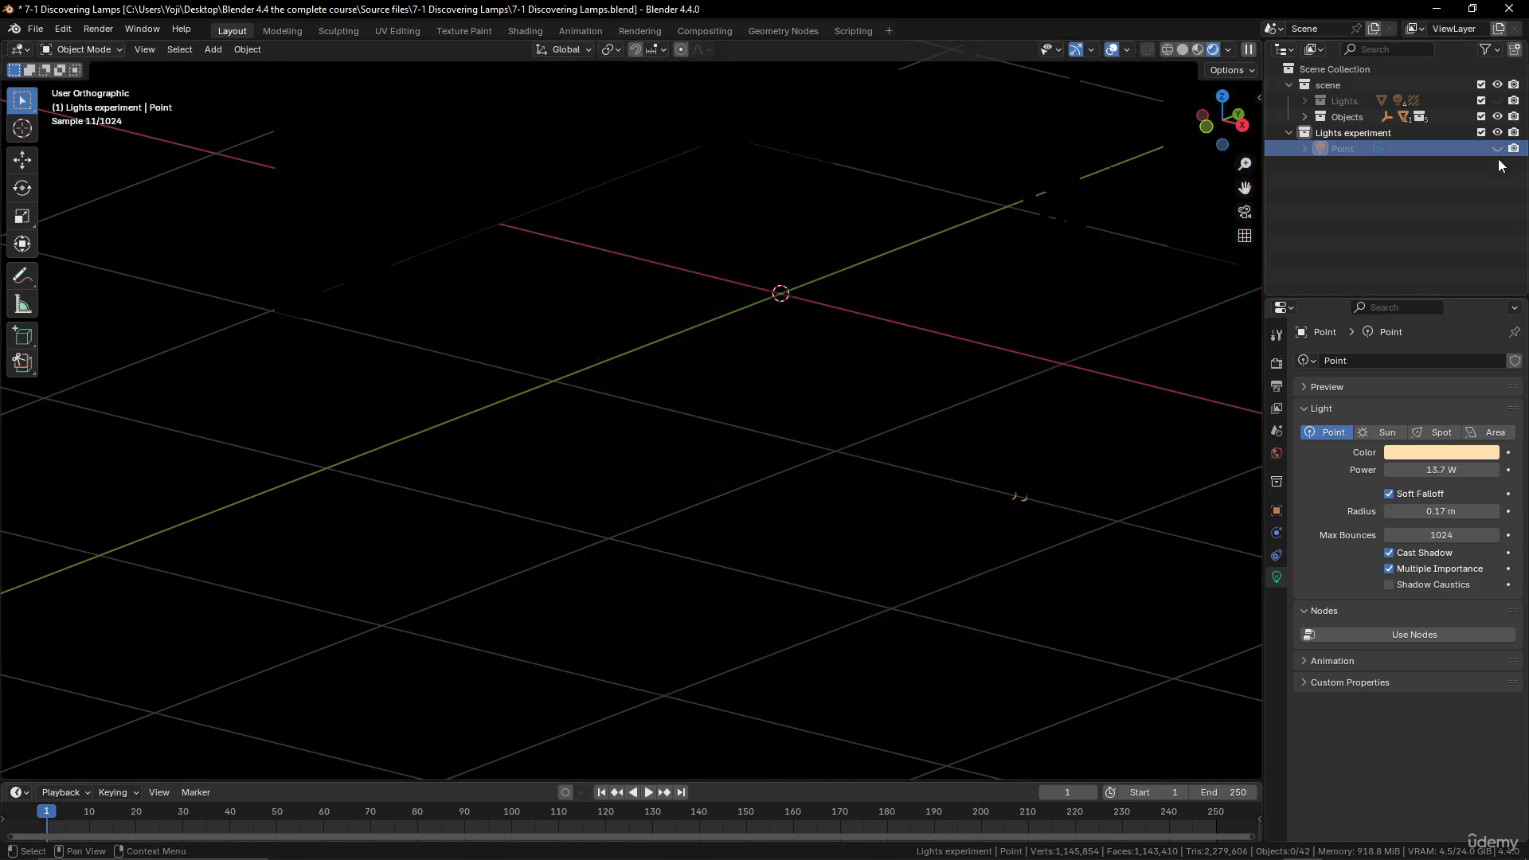
Add a Sun light at the 3D cursor in the Lights experiment collection
{"action": "key", "text": "shift+a"}
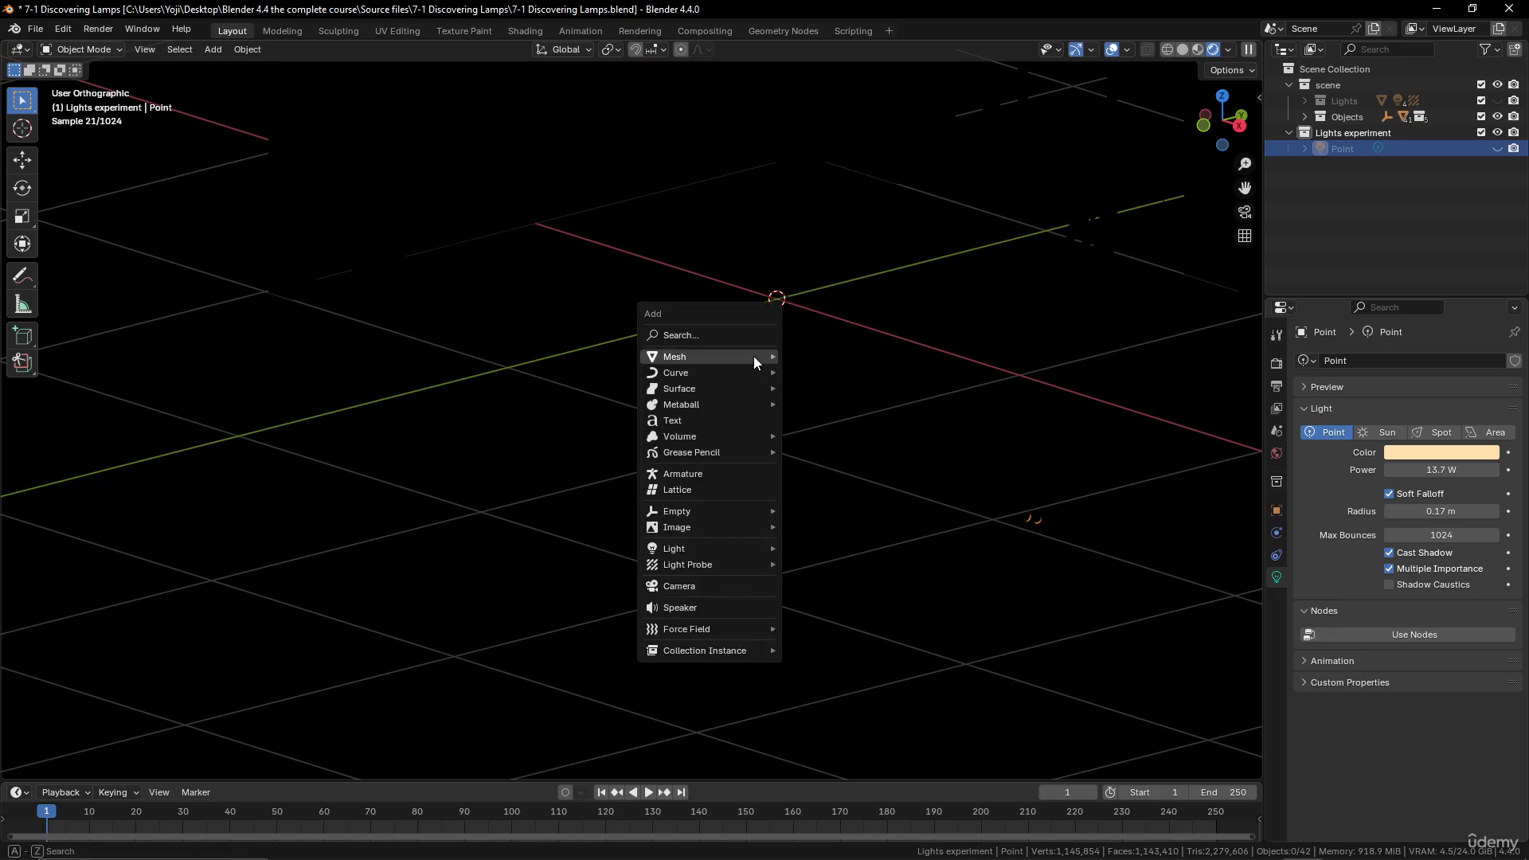
{"action": "mouse_move", "coordinate": [753, 356]}
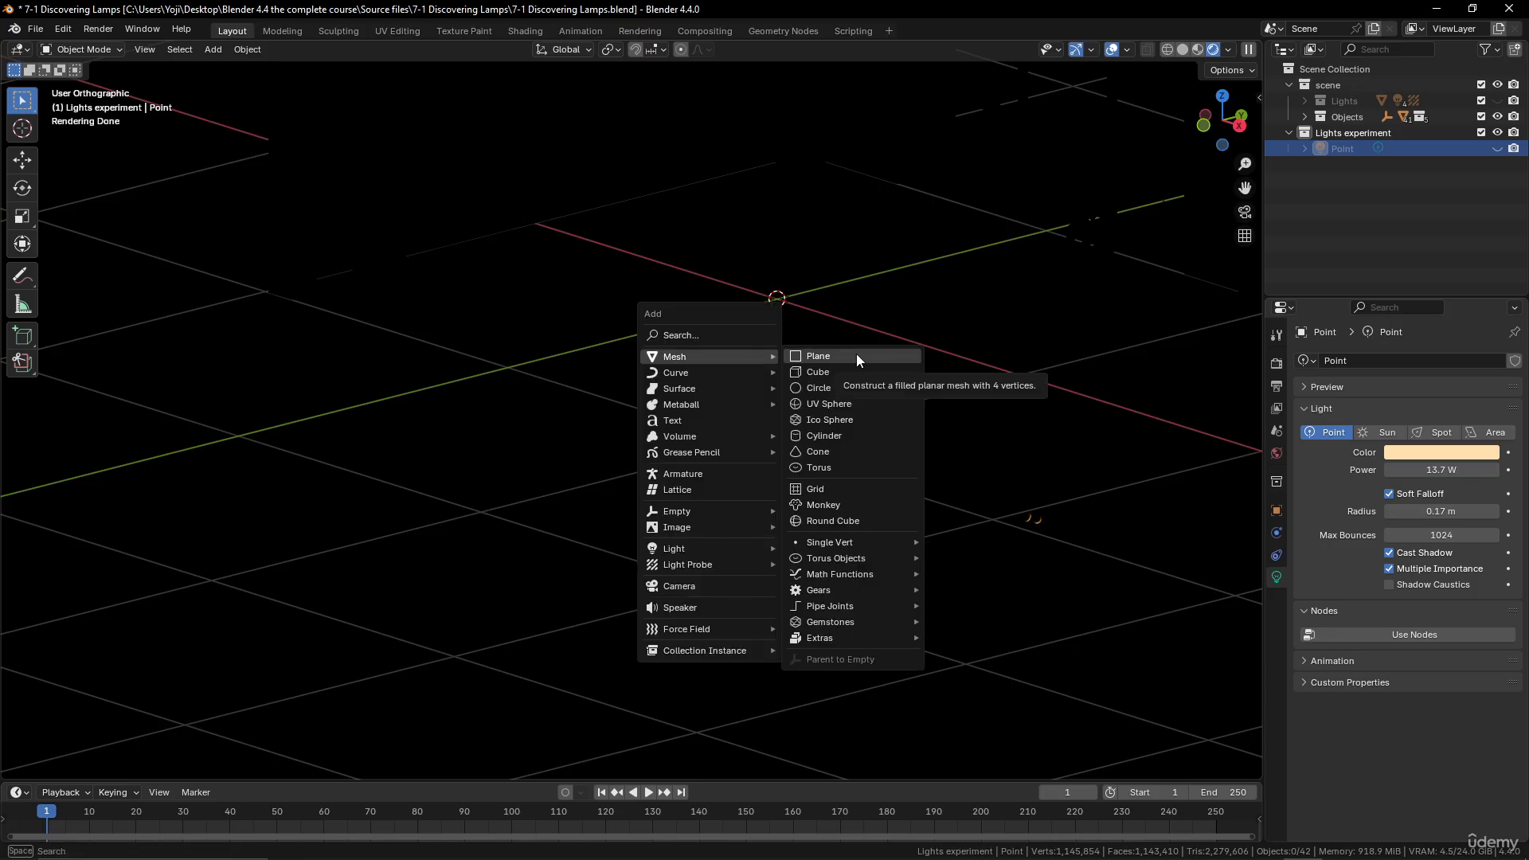
{"action": "mouse_move", "coordinate": [677, 550]}
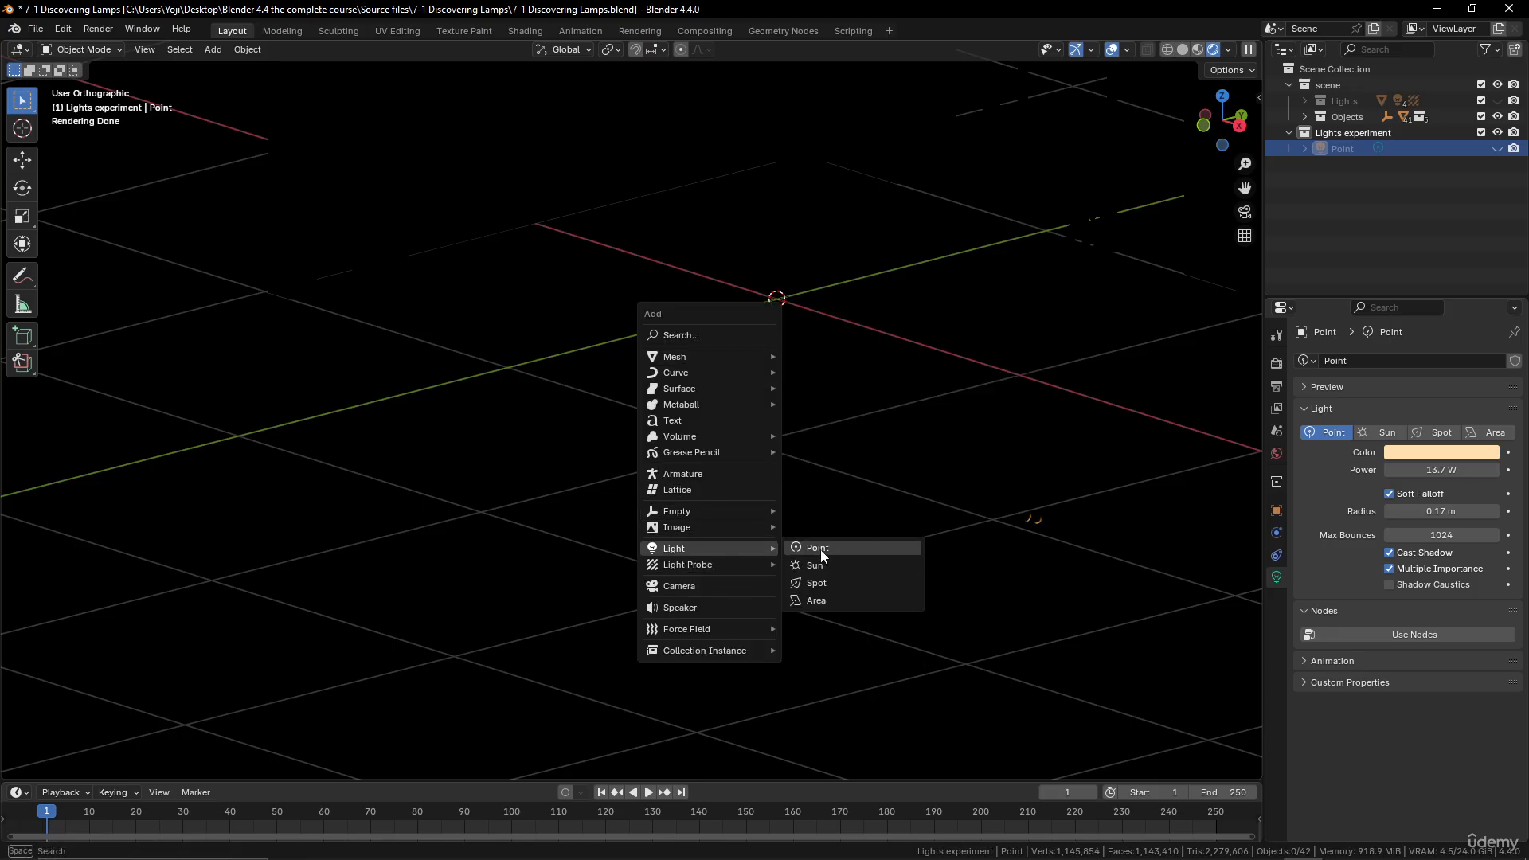
{"action": "left_click", "coordinate": [819, 566]}
{"action": "scroll", "coordinate": [852, 480], "scroll_direction": "down", "scroll_amount": 4}
{"action": "scroll", "coordinate": [852, 479], "scroll_direction": "up", "scroll_amount": 5}
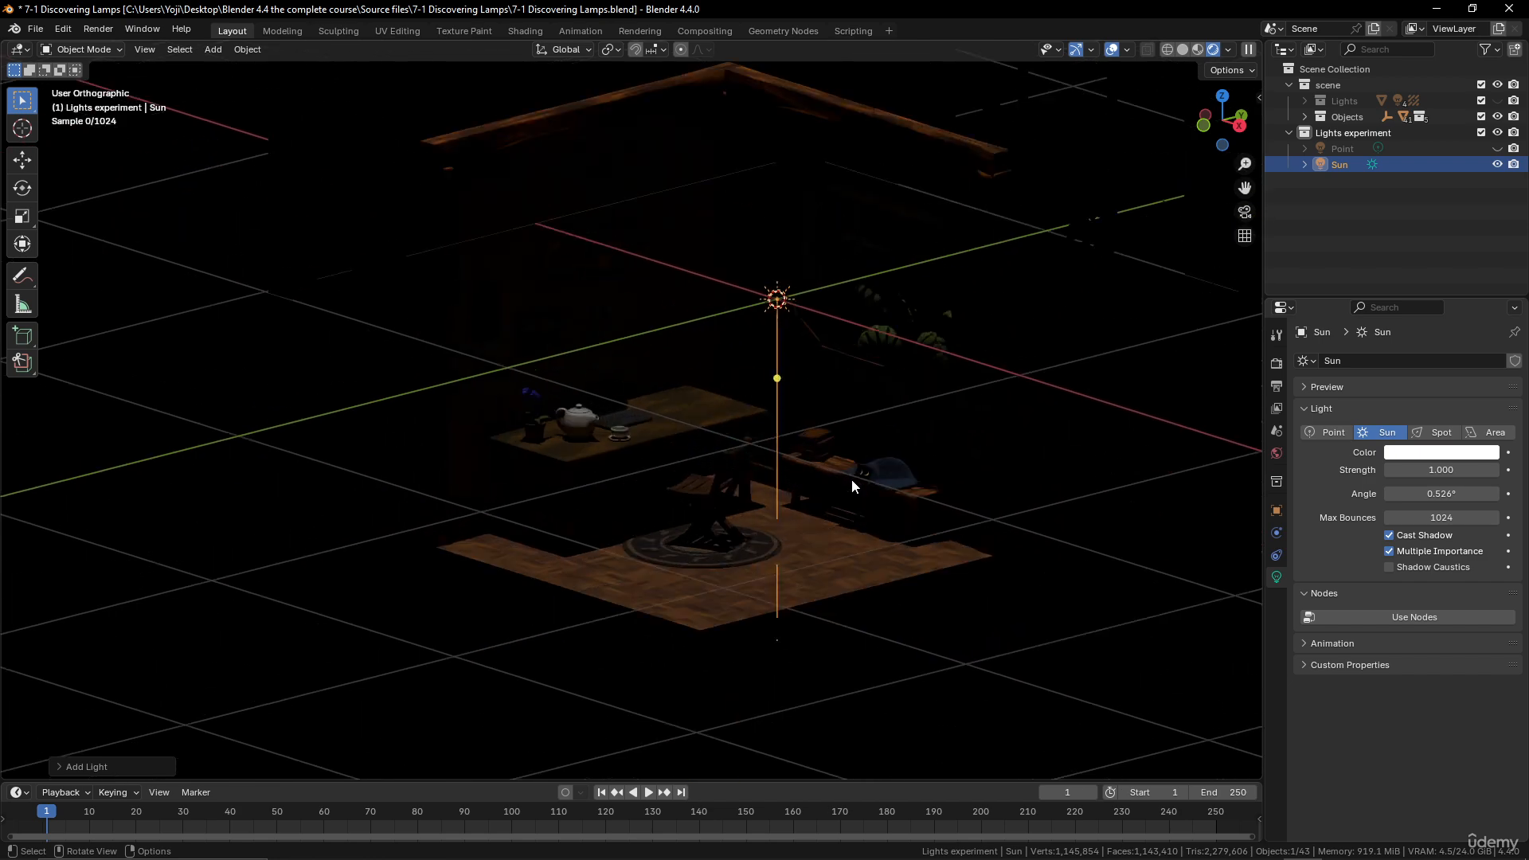
{"action": "middle_click_drag", "start_coordinate": [845, 451], "coordinate": [833, 442]}
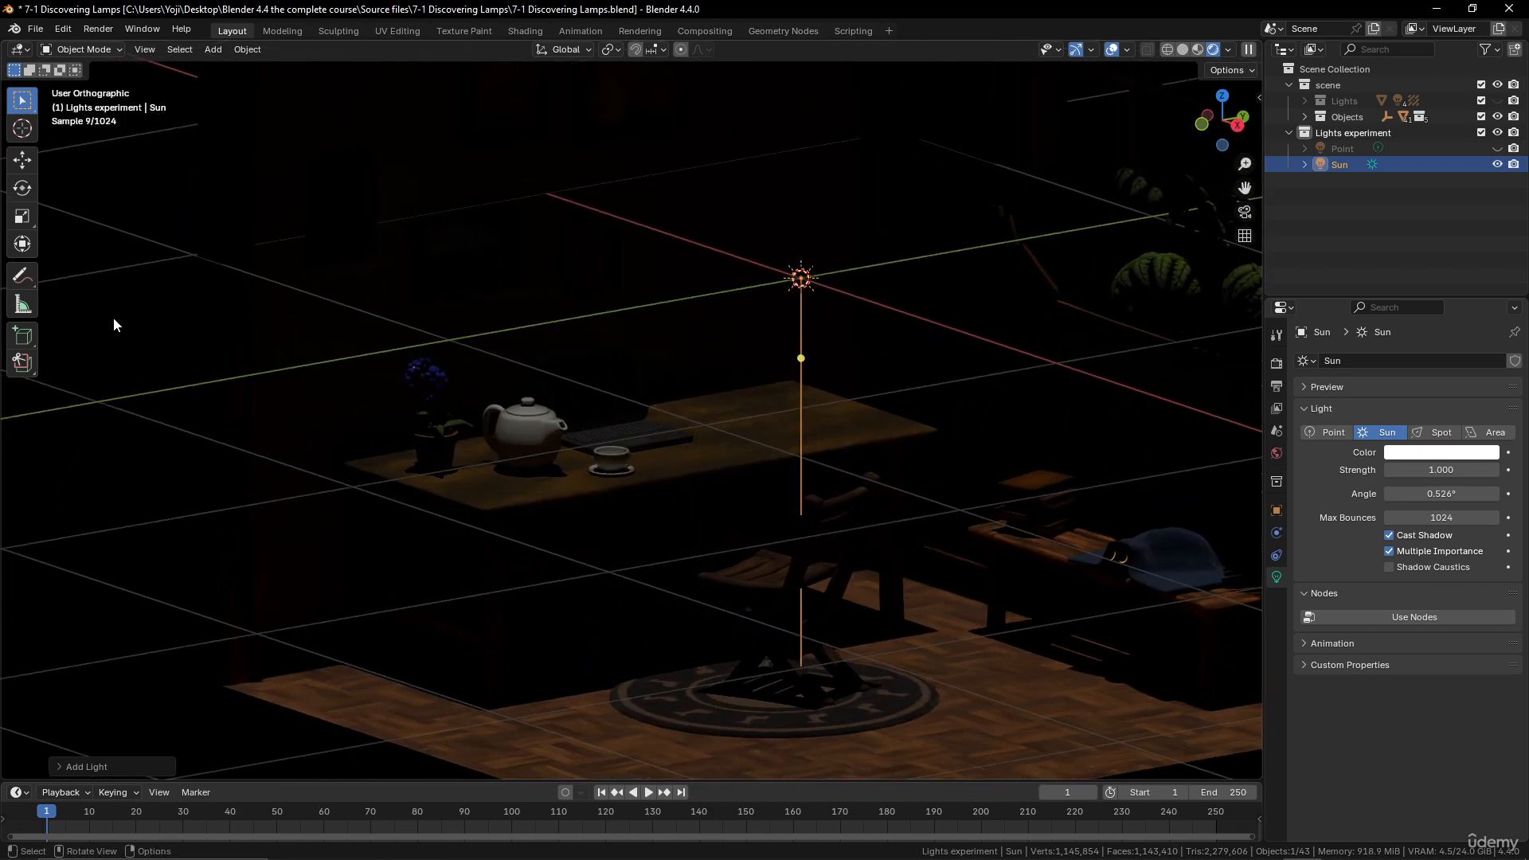
Annotate the Sun light's direction with a downward arrow beside its line
{"action": "left_click", "coordinate": [31, 277]}
{"action": "left_click_drag", "start_coordinate": [31, 278], "coordinate": [86, 279]}
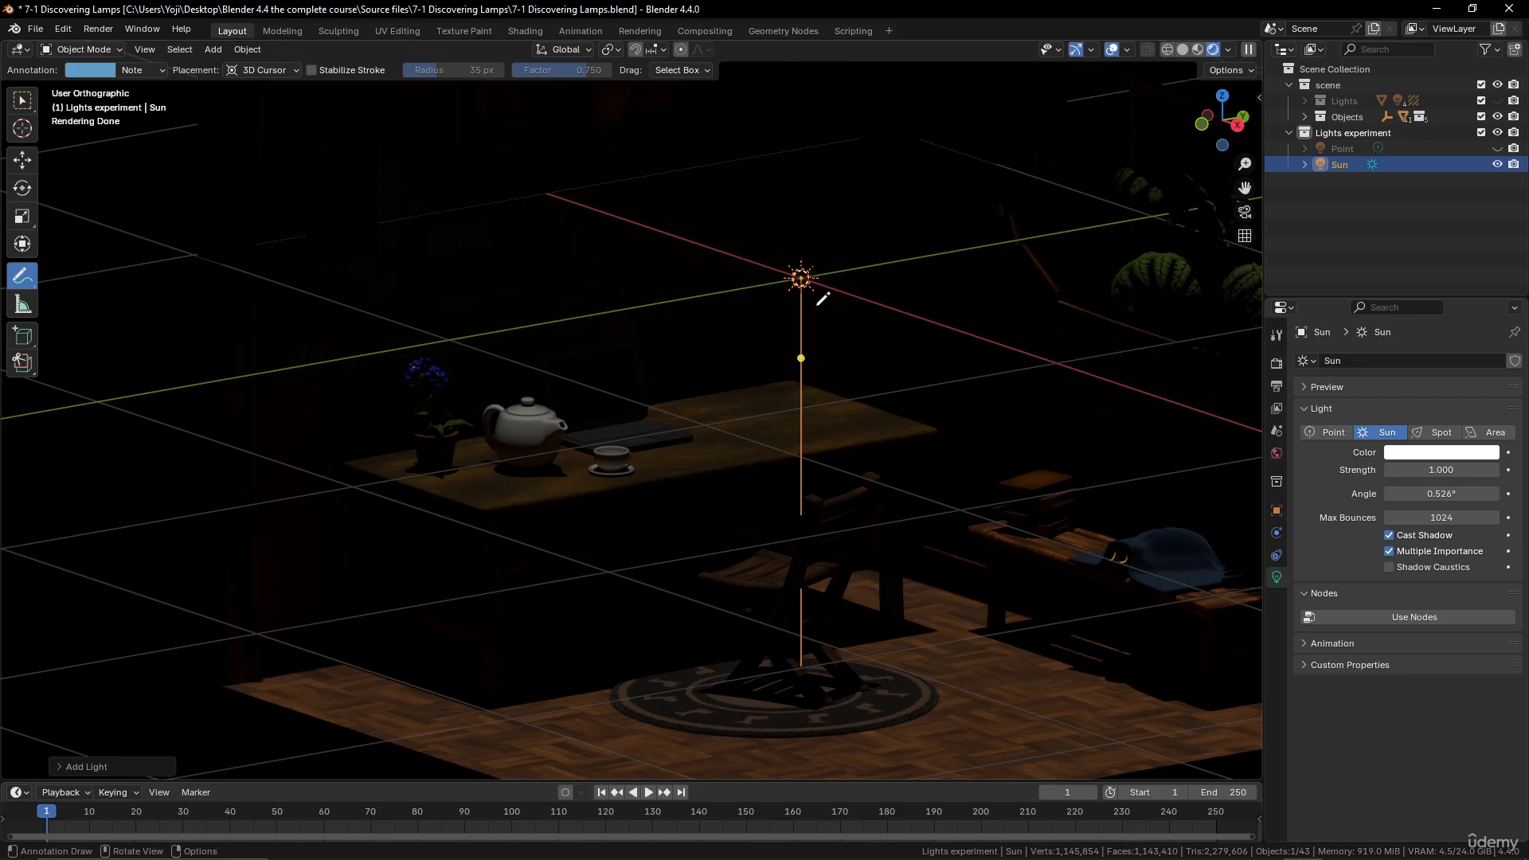
{"action": "mouse_move", "coordinate": [815, 307]}
{"action": "left_mouse_down"}
{"action": "mouse_move", "coordinate": [814, 447]}
{"action": "mouse_move", "coordinate": [835, 404]}
{"action": "left_mouse_up"}
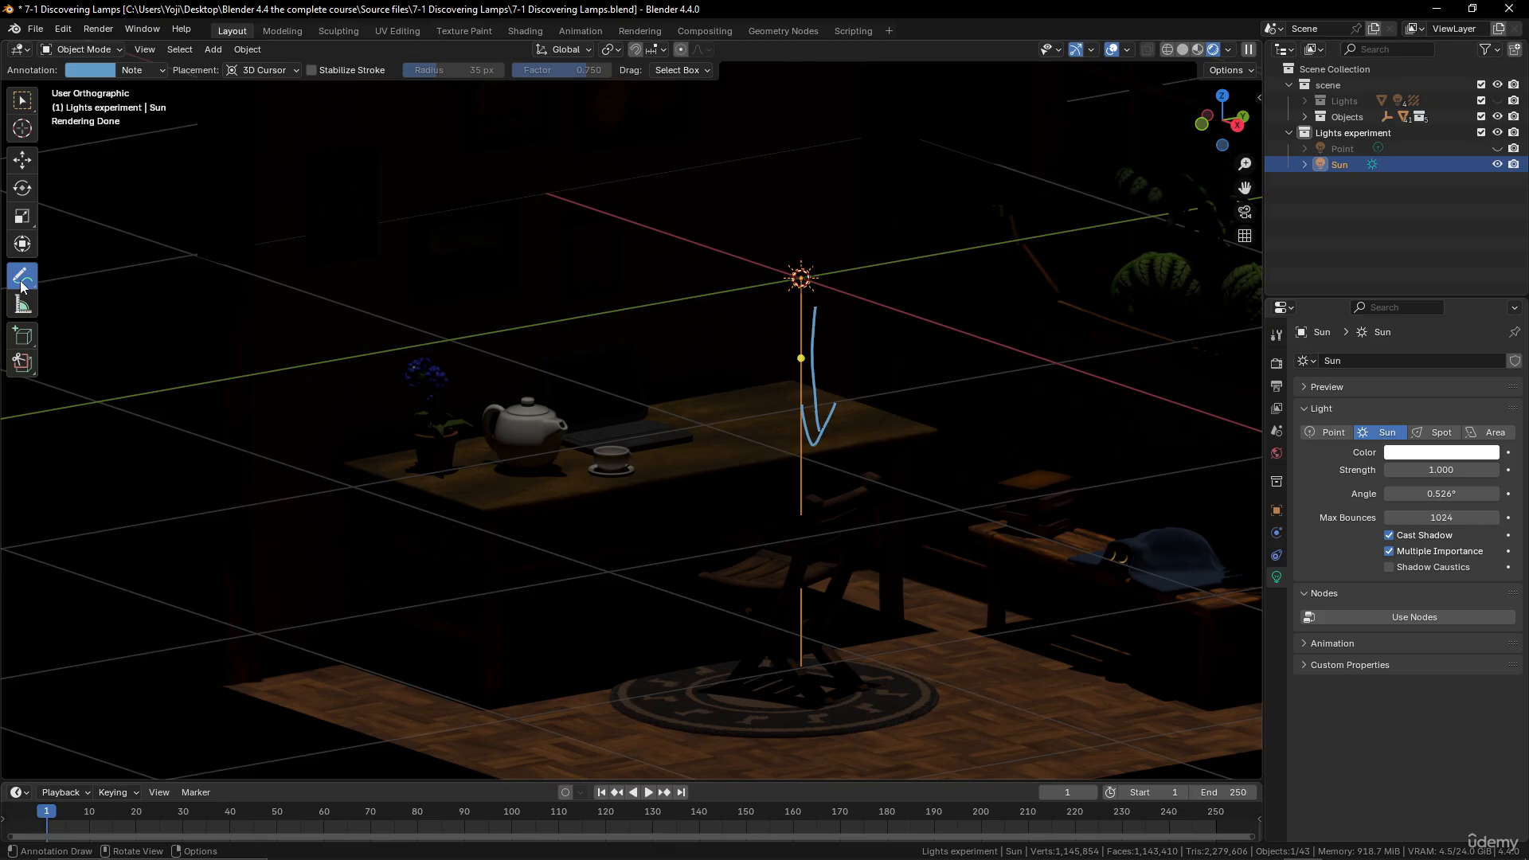
Erase the arrow annotation beside the Sun light and return to the Select Box tool
{"action": "left_click_drag", "start_coordinate": [24, 283], "coordinate": [144, 376]}
{"action": "left_click", "coordinate": [143, 376]}
{"action": "mouse_move", "coordinate": [777, 307]}
{"action": "left_mouse_down"}
{"action": "mouse_move", "coordinate": [833, 399]}
{"action": "mouse_move", "coordinate": [833, 382]}
{"action": "left_mouse_up"}
{"action": "key", "text": "w"}
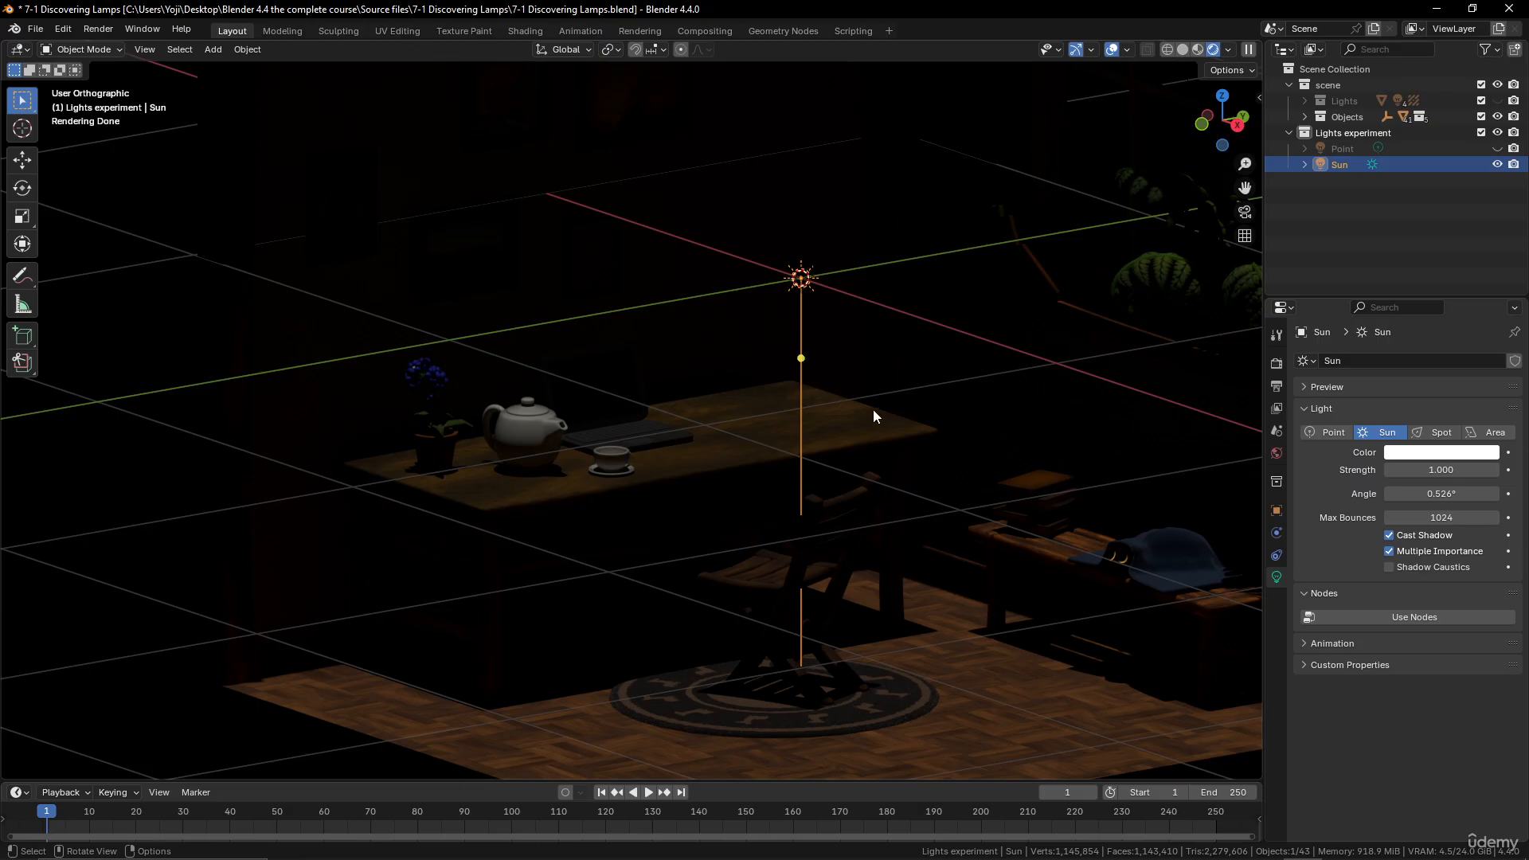
{"action": "key", "text": "r"}
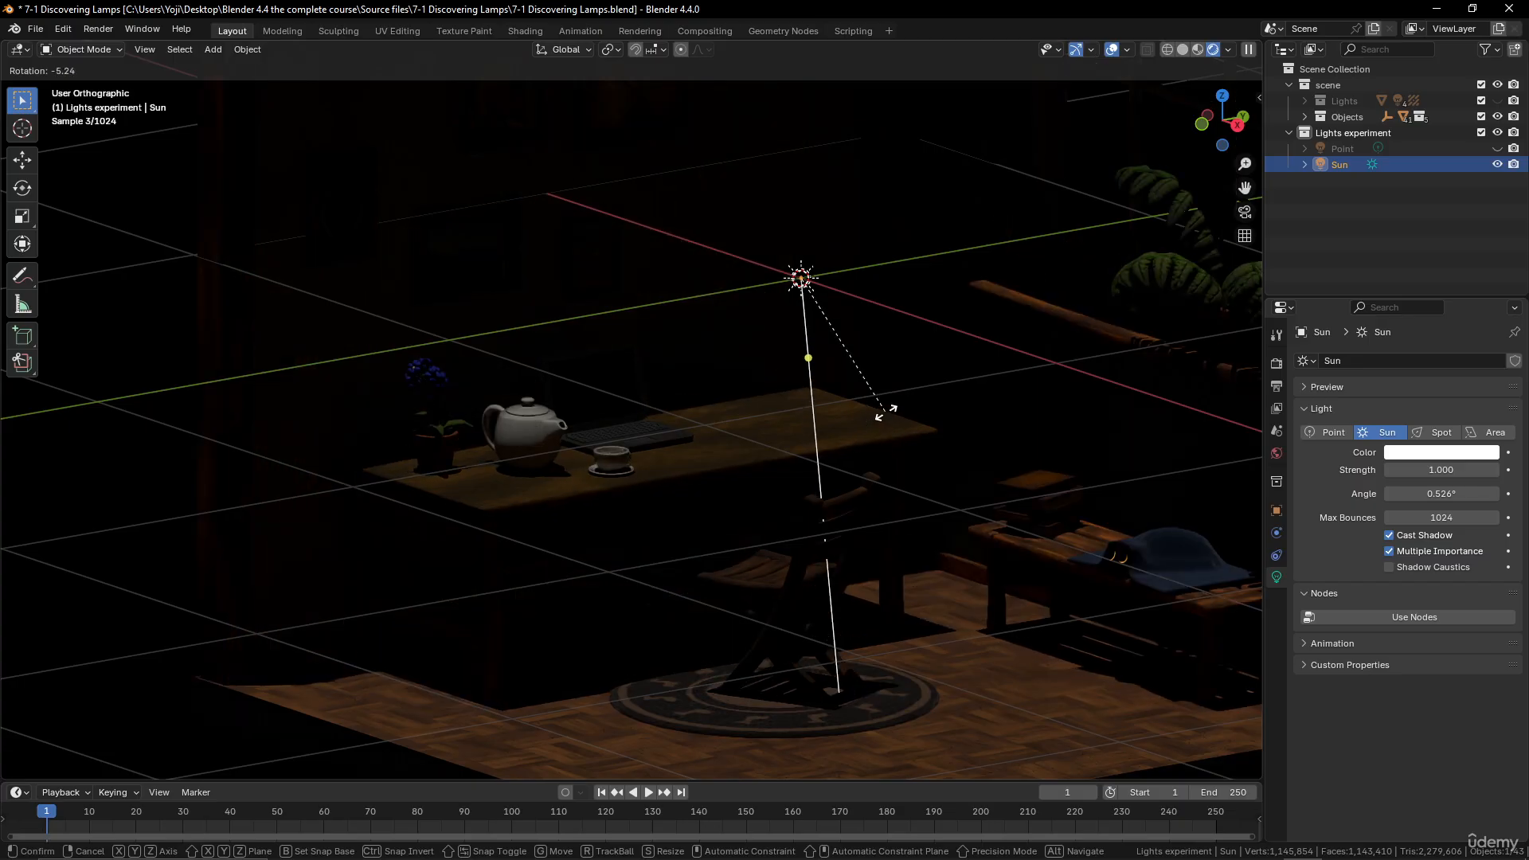
{"action": "right_click", "coordinate": [885, 412]}
{"action": "scroll", "coordinate": [906, 403], "scroll_direction": "down", "scroll_amount": 4}
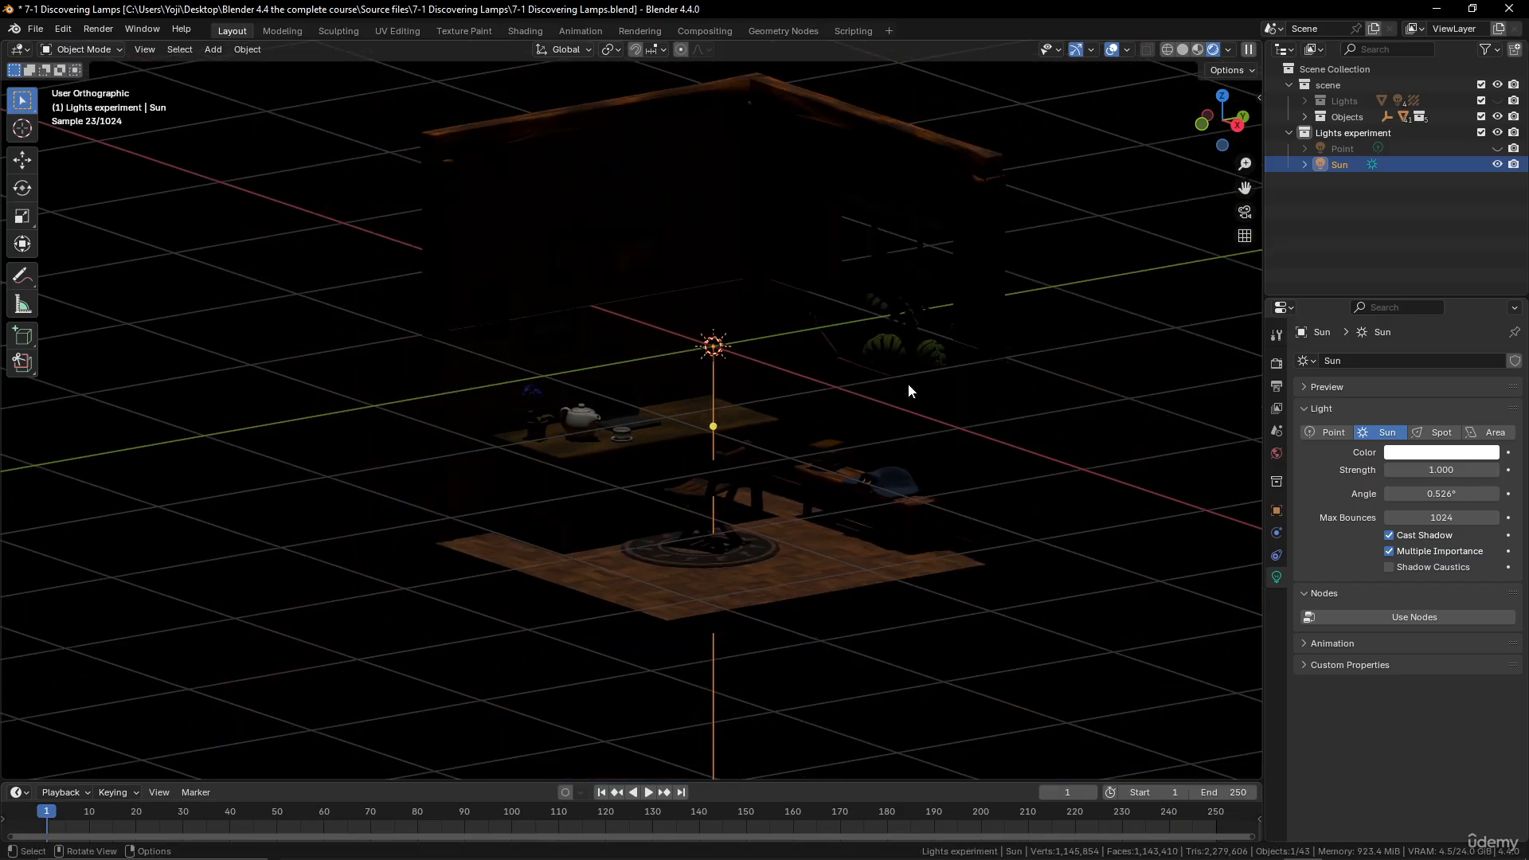
{"action": "scroll", "coordinate": [763, 479], "scroll_direction": "up", "scroll_amount": 4}
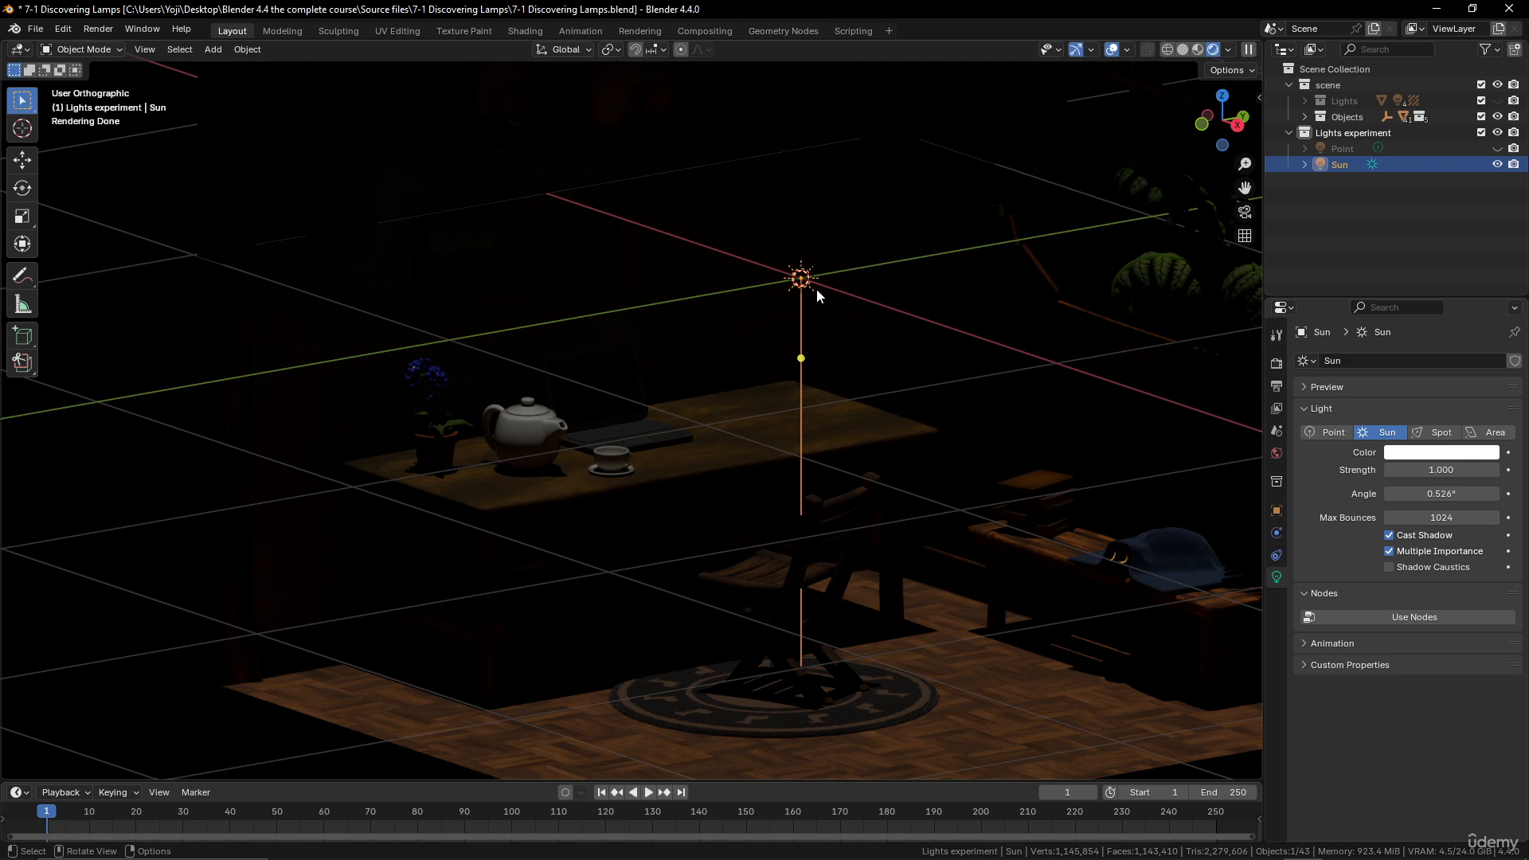
Rotate the Sun light so that it shines diagonally into the room toward the wall with the picture frames
{"action": "middle_click_drag", "start_coordinate": [817, 290], "coordinate": [757, 478]}
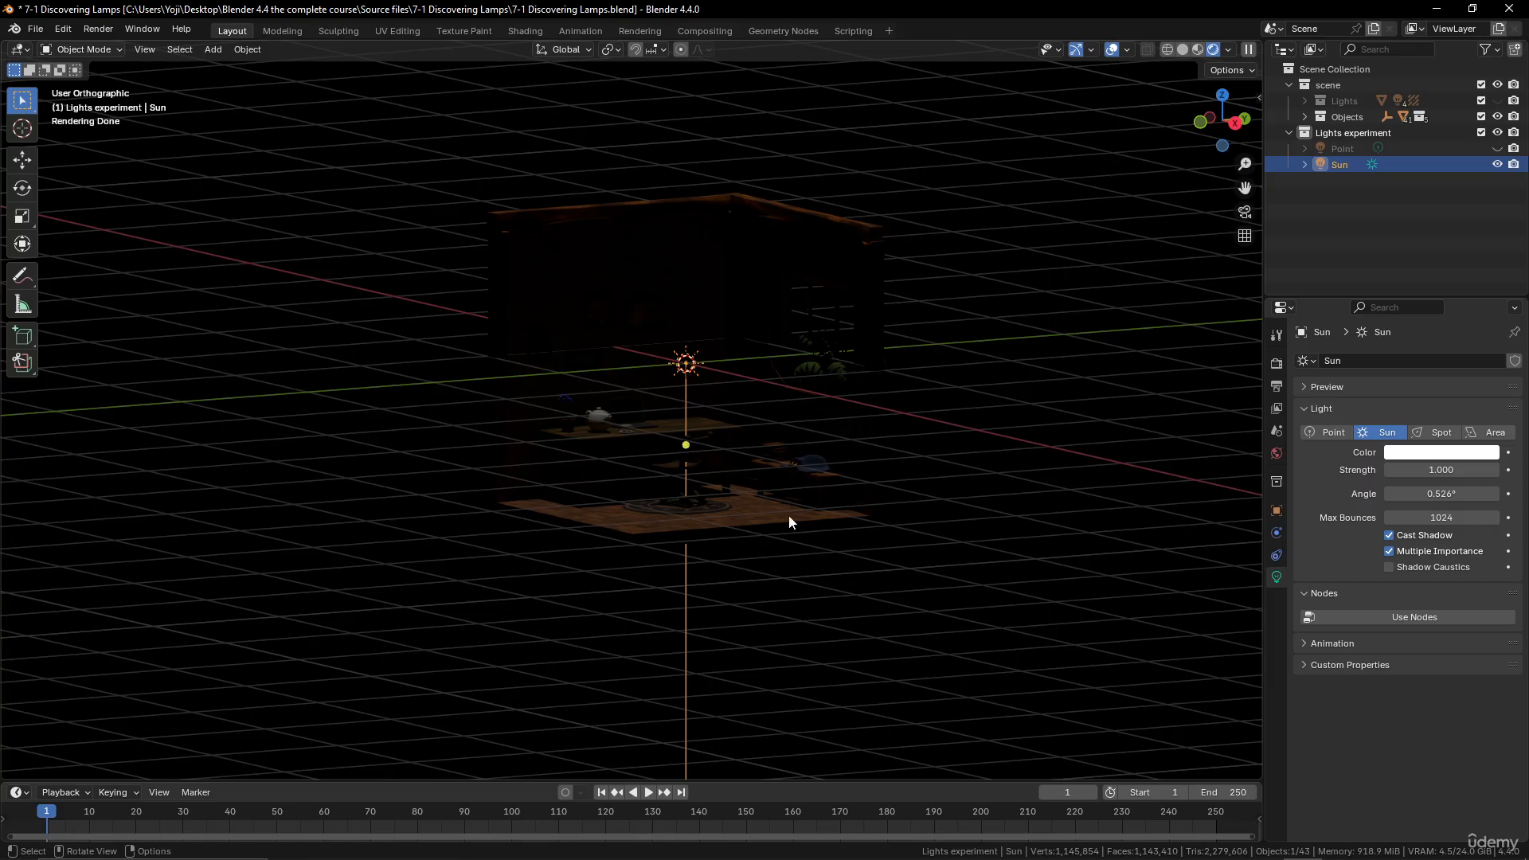
{"action": "middle_click_drag", "start_coordinate": [746, 494], "coordinate": [863, 521]}
{"action": "key", "text": "r"}
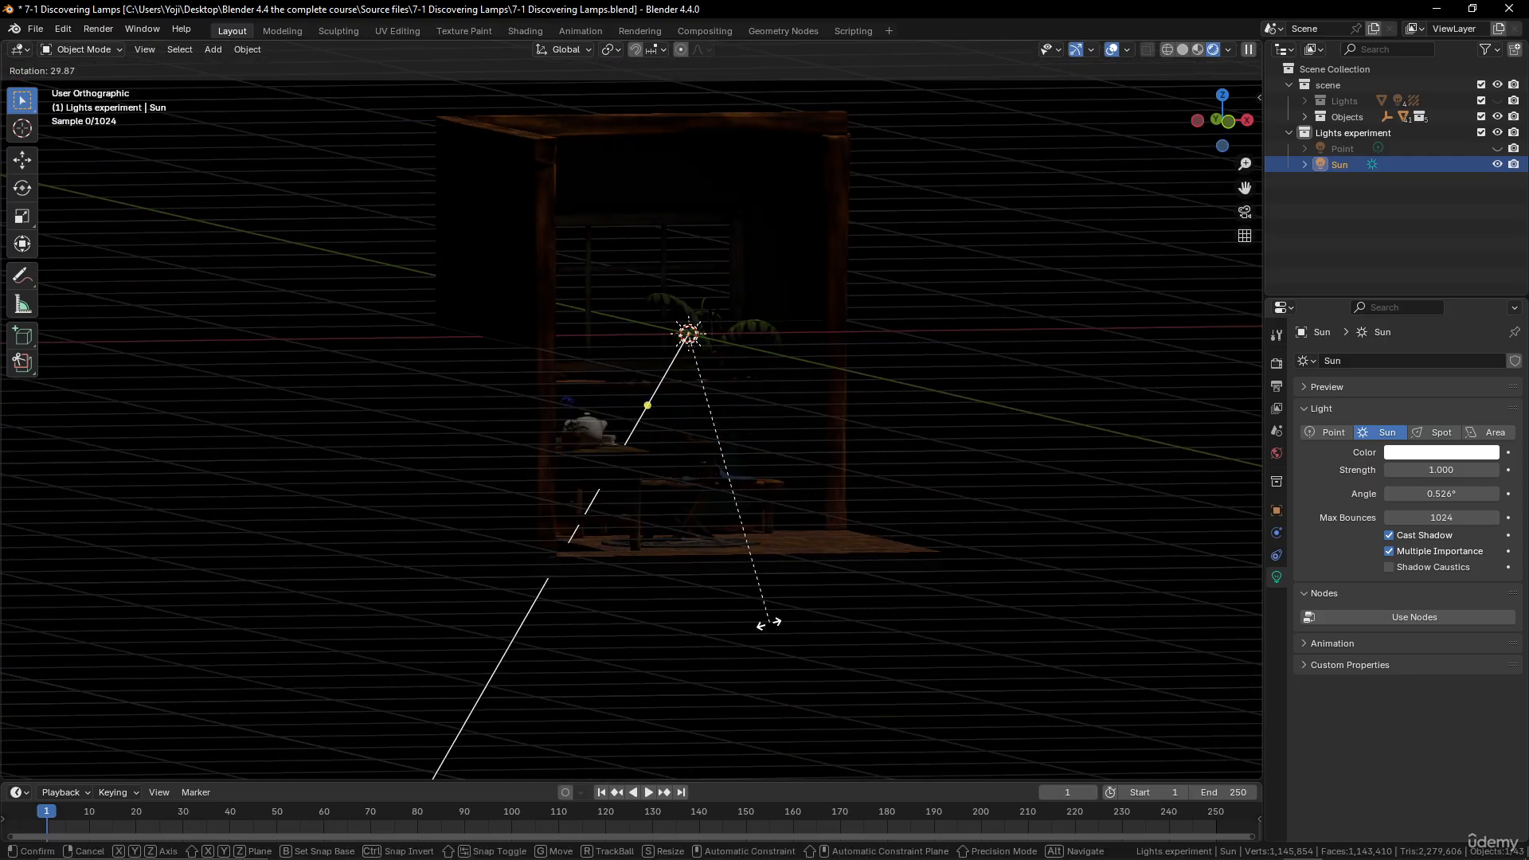
{"action": "left_click", "coordinate": [635, 587]}
{"action": "middle_click_drag", "start_coordinate": [635, 587], "coordinate": [816, 404]}
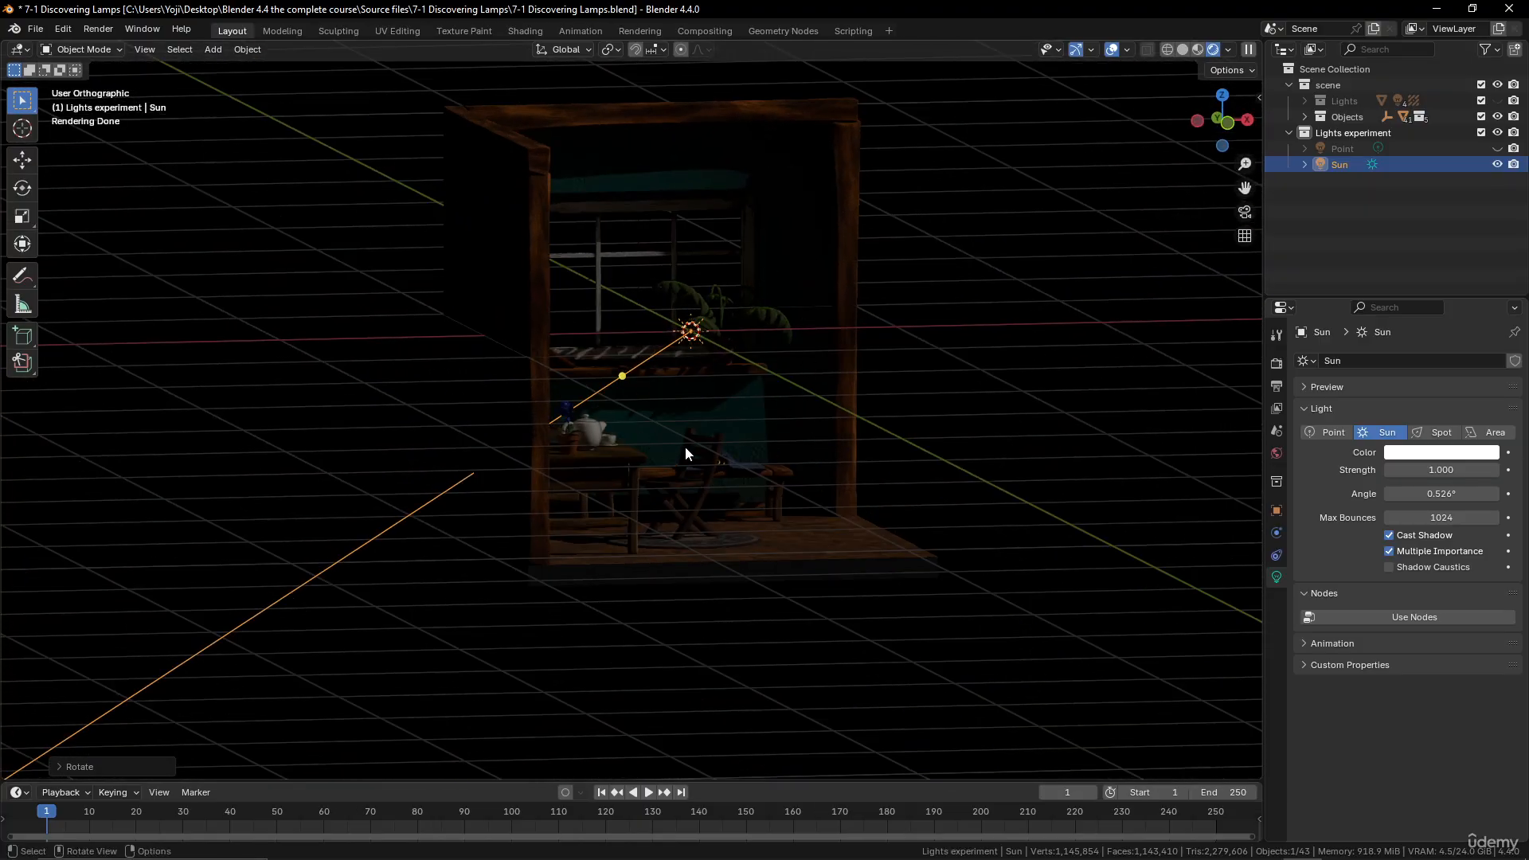
{"action": "mouse_move", "coordinate": [686, 454]}
{"action": "middle_mouse_down"}
{"action": "mouse_move", "coordinate": [641, 458]}
{"action": "mouse_move", "coordinate": [705, 435]}
{"action": "middle_mouse_up"}
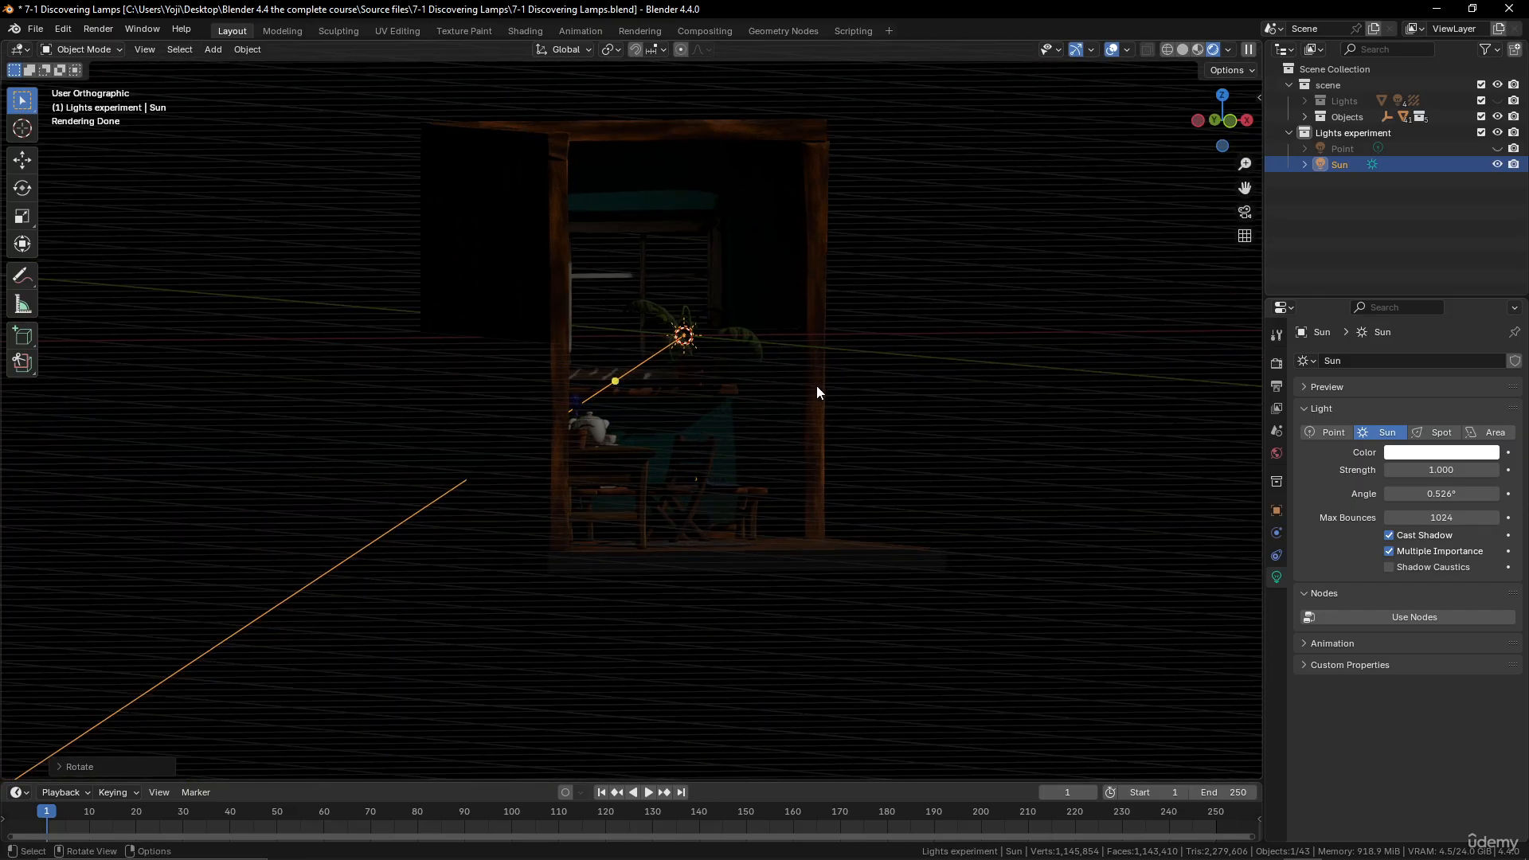
Move the Sun light to a spot below the room's floor
{"action": "key", "text": "g"}
{"action": "left_click", "coordinate": [843, 697]}
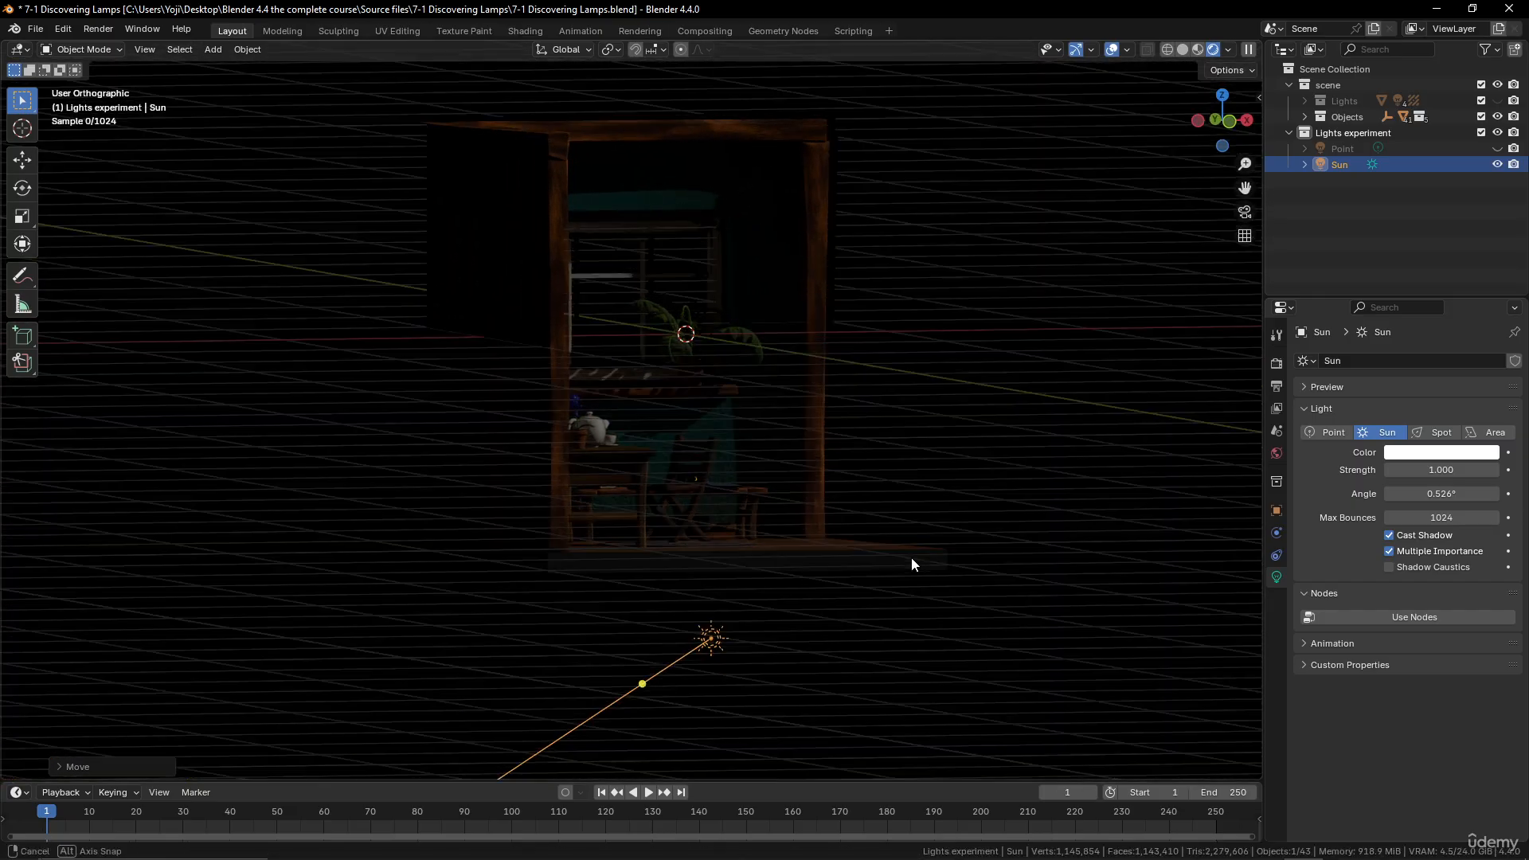
{"action": "middle_click_drag", "start_coordinate": [911, 558], "coordinate": [584, 637]}
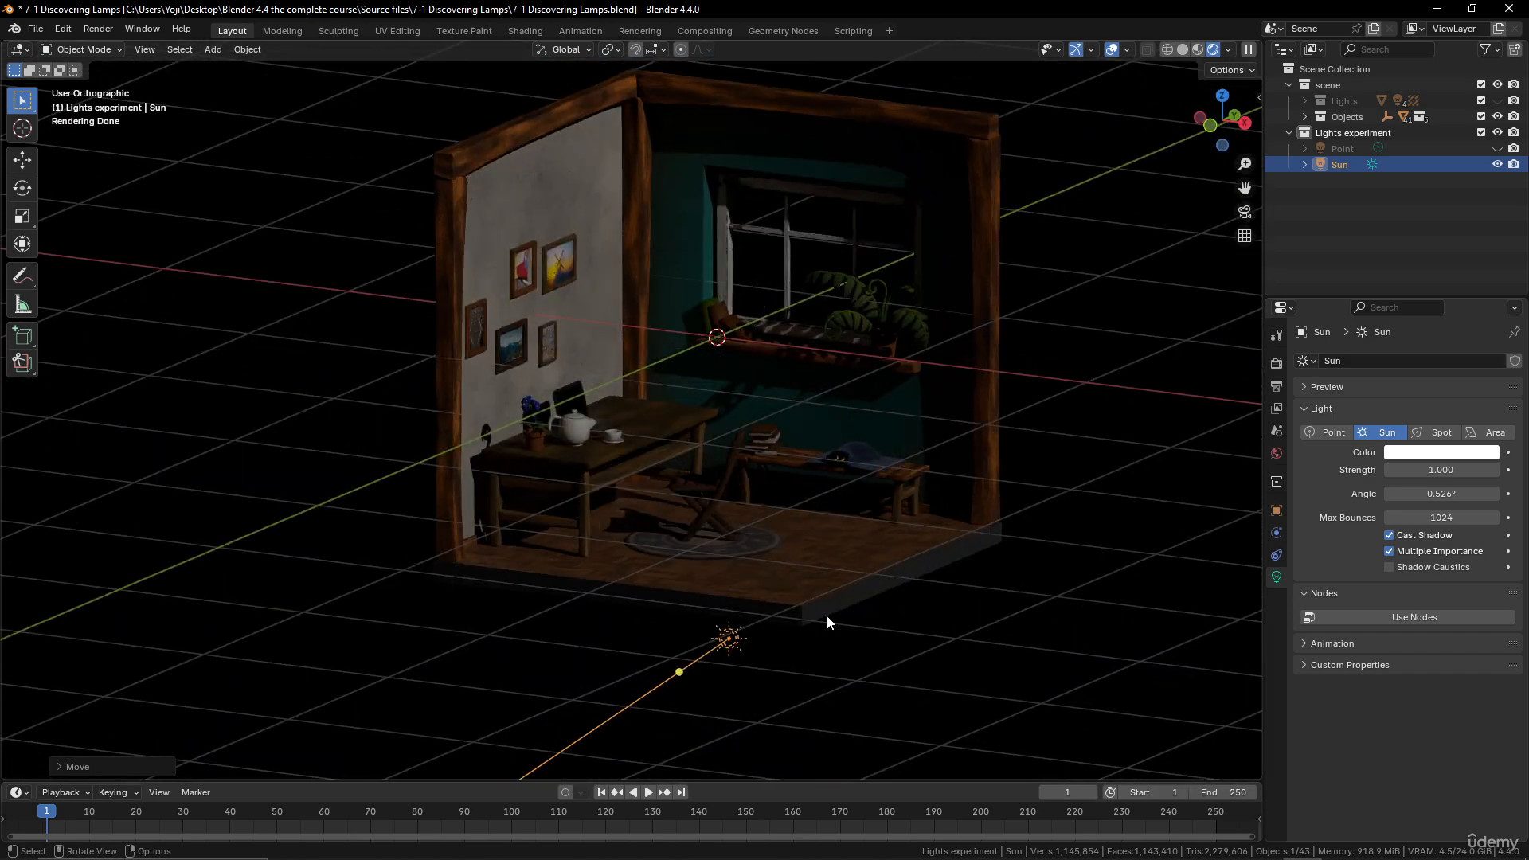
Move the Sun light up and outside the room, beyond the window wall
{"action": "middle_click_drag", "start_coordinate": [827, 623], "coordinate": [690, 600]}
{"action": "key", "text": "g"}
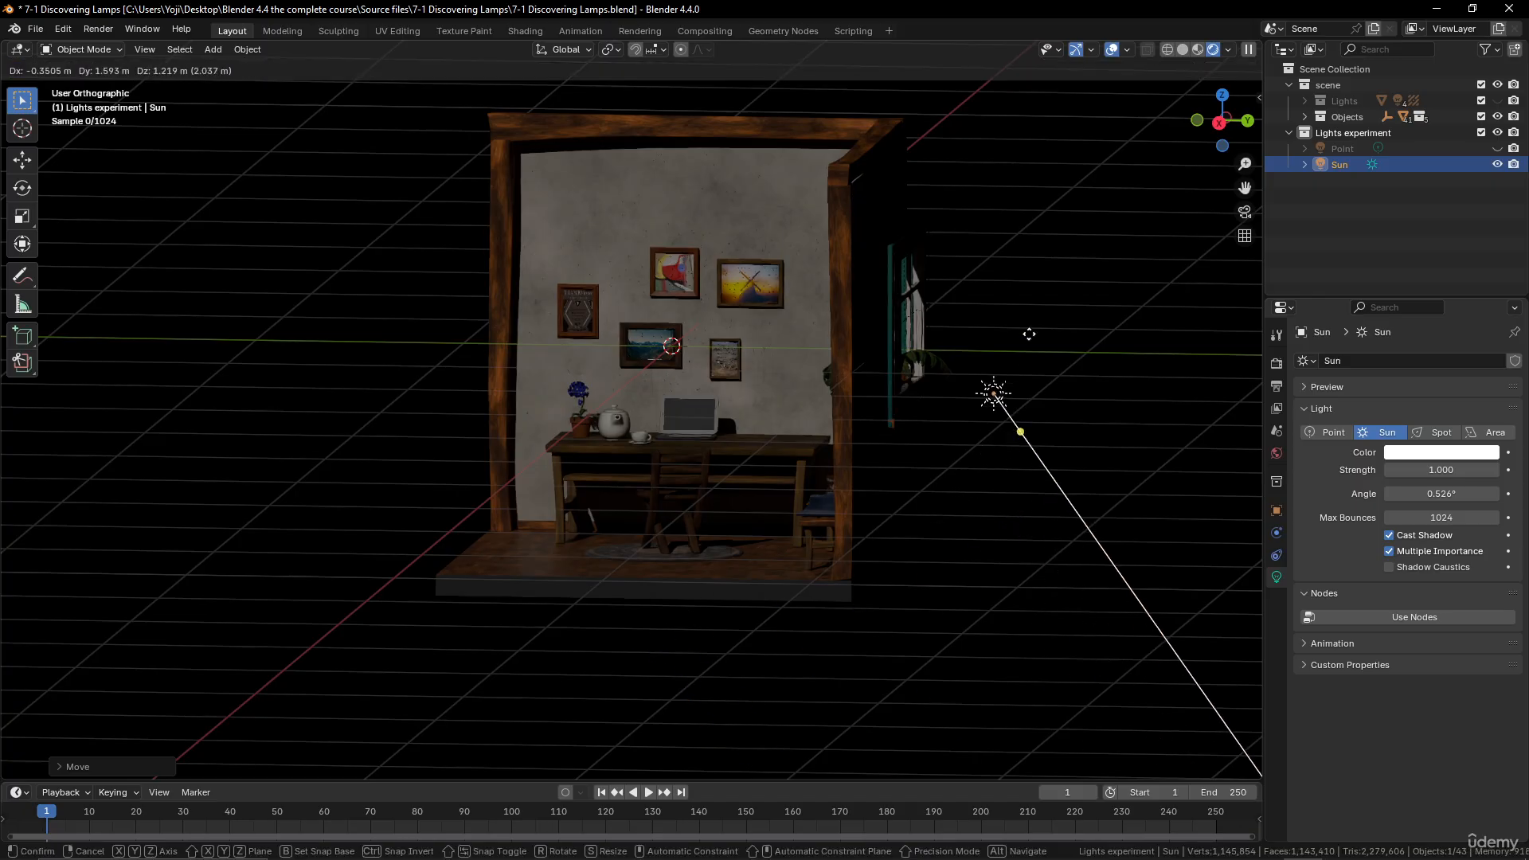
{"action": "left_click", "coordinate": [1057, 275]}
{"action": "middle_click_drag", "start_coordinate": [862, 439], "coordinate": [913, 518]}
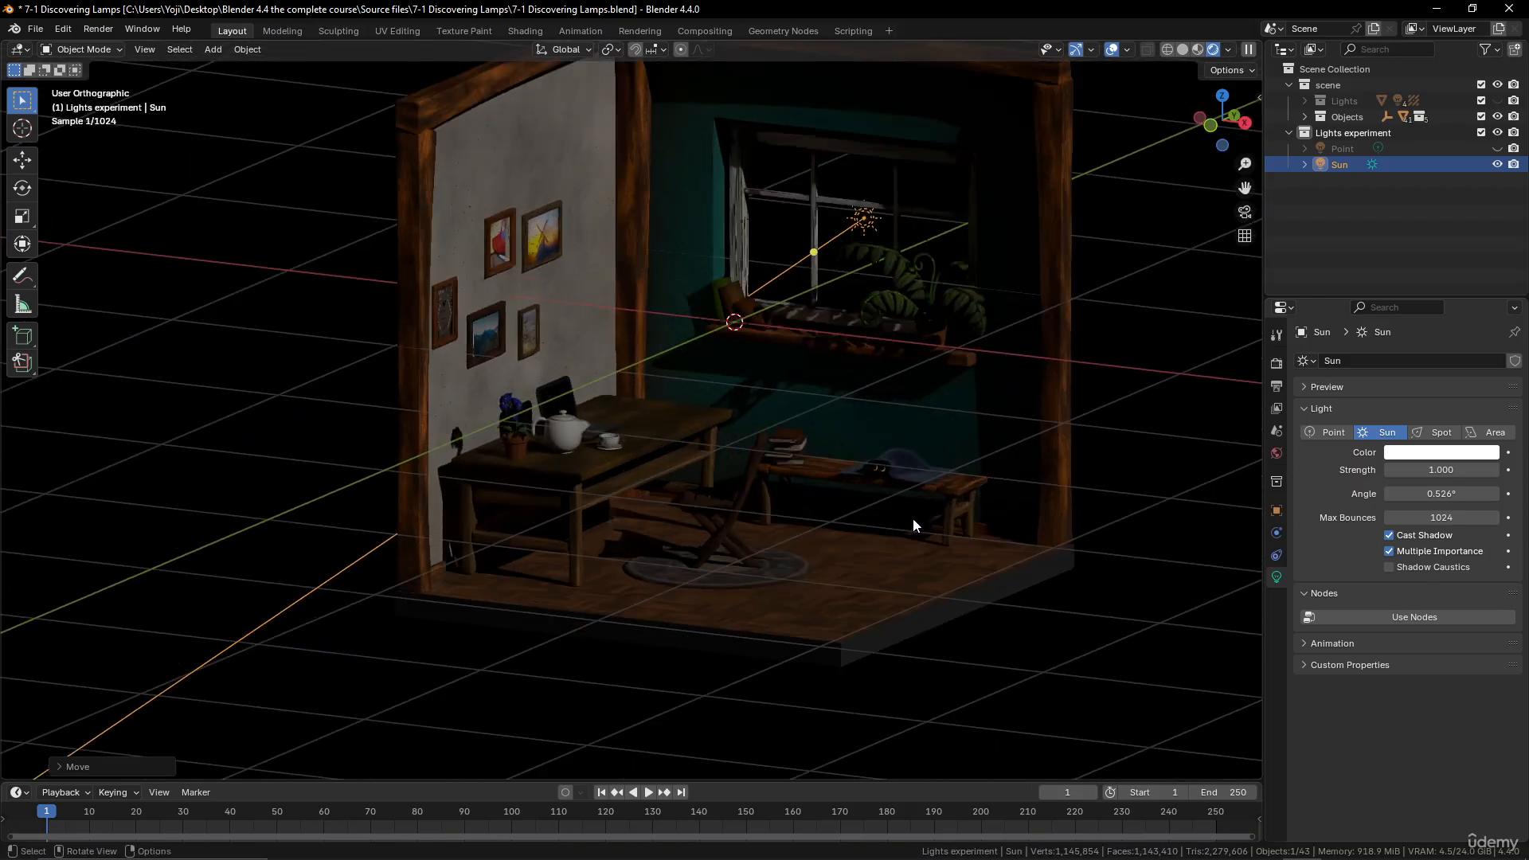
{"action": "middle_click_drag", "start_coordinate": [842, 484], "coordinate": [796, 458]}
{"action": "scroll", "coordinate": [964, 408], "scroll_direction": "down", "scroll_amount": 3}
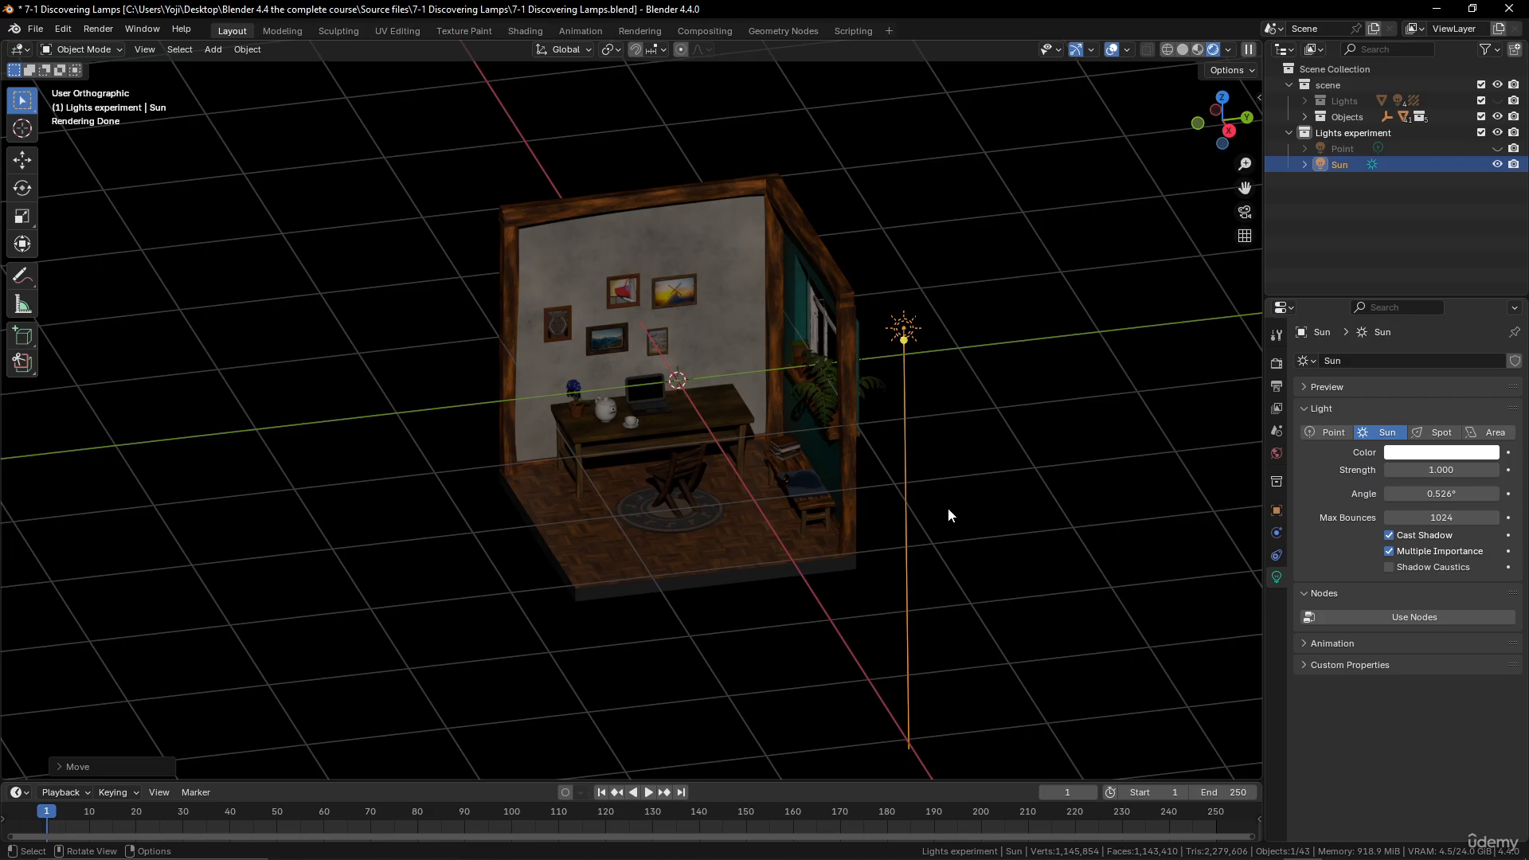
{"action": "scroll", "coordinate": [948, 509], "scroll_direction": "up", "scroll_amount": 2}
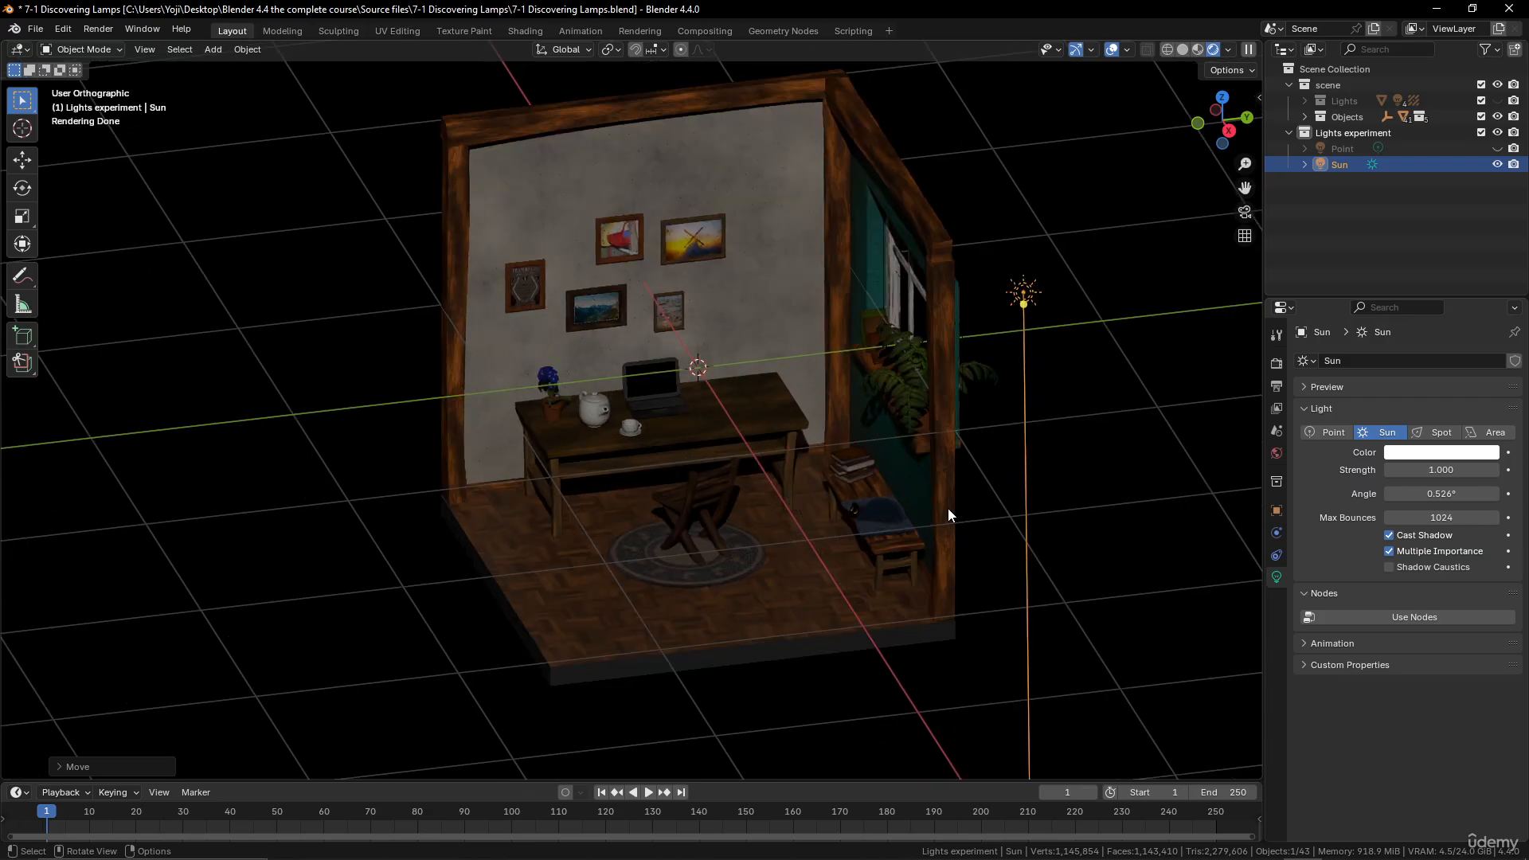
Examine how the Sun light falls on the room from several angles, including the picture wall and the window wall
{"action": "middle_click_drag", "start_coordinate": [947, 514], "coordinate": [962, 466]}
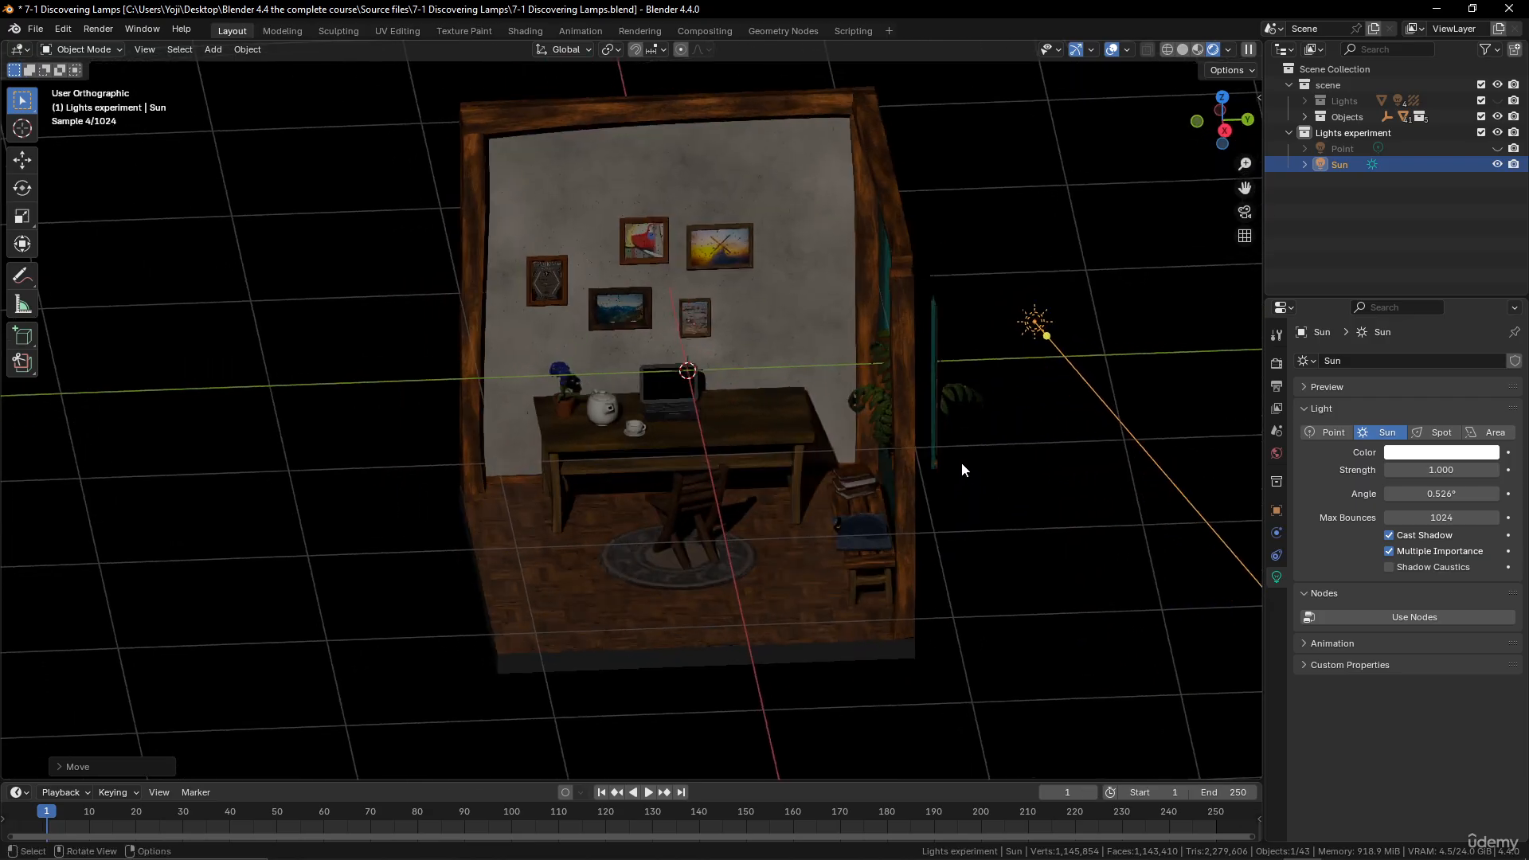
{"action": "scroll", "coordinate": [962, 464], "scroll_direction": "down", "scroll_amount": 2}
{"action": "scroll", "coordinate": [962, 464], "scroll_direction": "up", "scroll_amount": 4}
{"action": "middle_click_drag", "start_coordinate": [986, 414], "coordinate": [951, 413]}
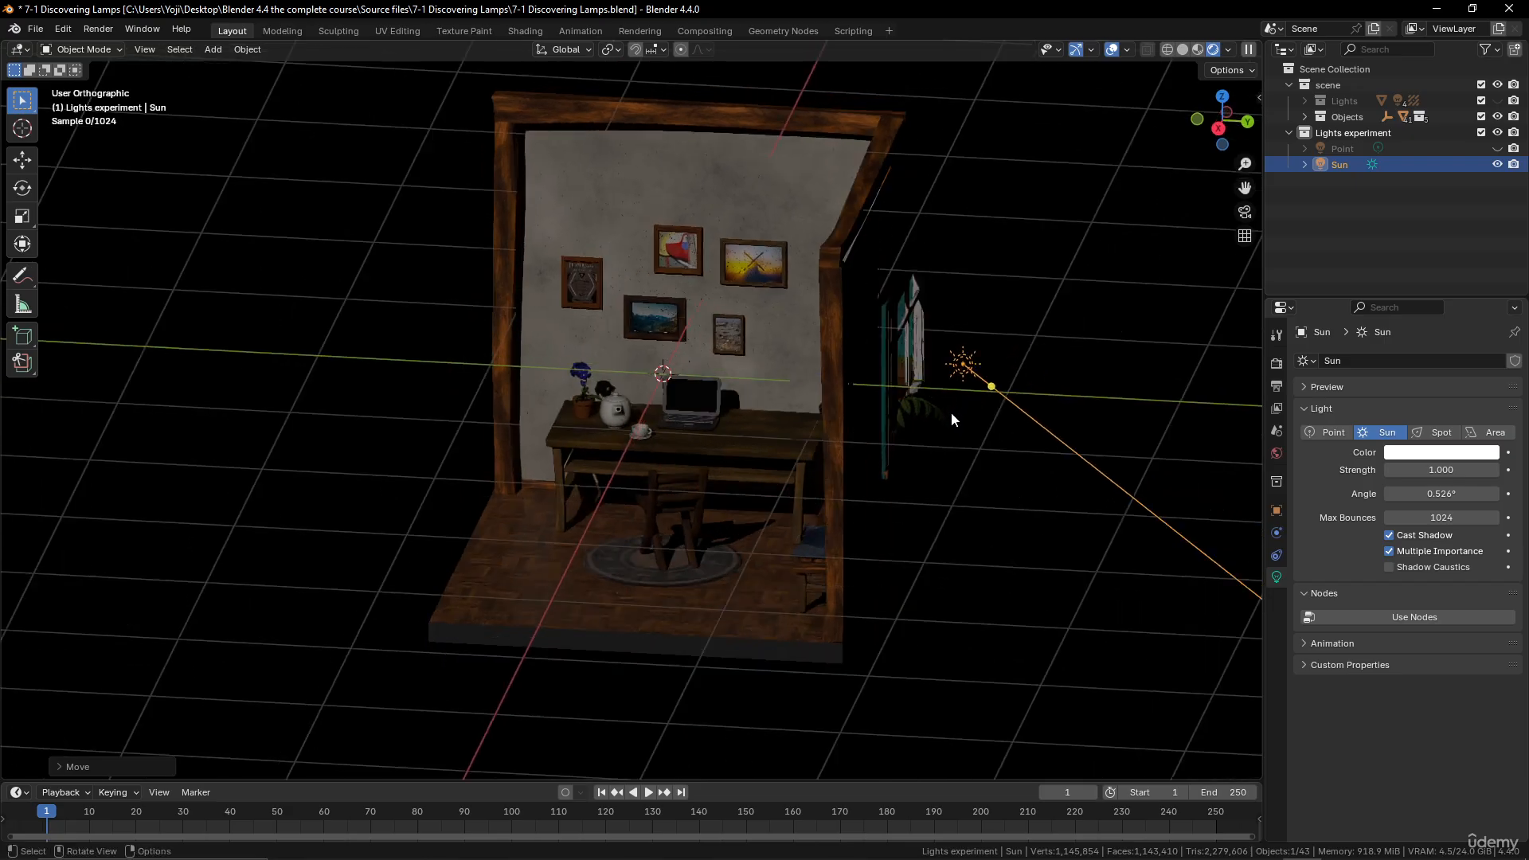
{"action": "scroll", "coordinate": [924, 432], "scroll_direction": "down", "scroll_amount": 3}
{"action": "middle_click_drag", "start_coordinate": [992, 472], "coordinate": [704, 500]}
{"action": "scroll", "coordinate": [704, 499], "scroll_direction": "up", "scroll_amount": 3}
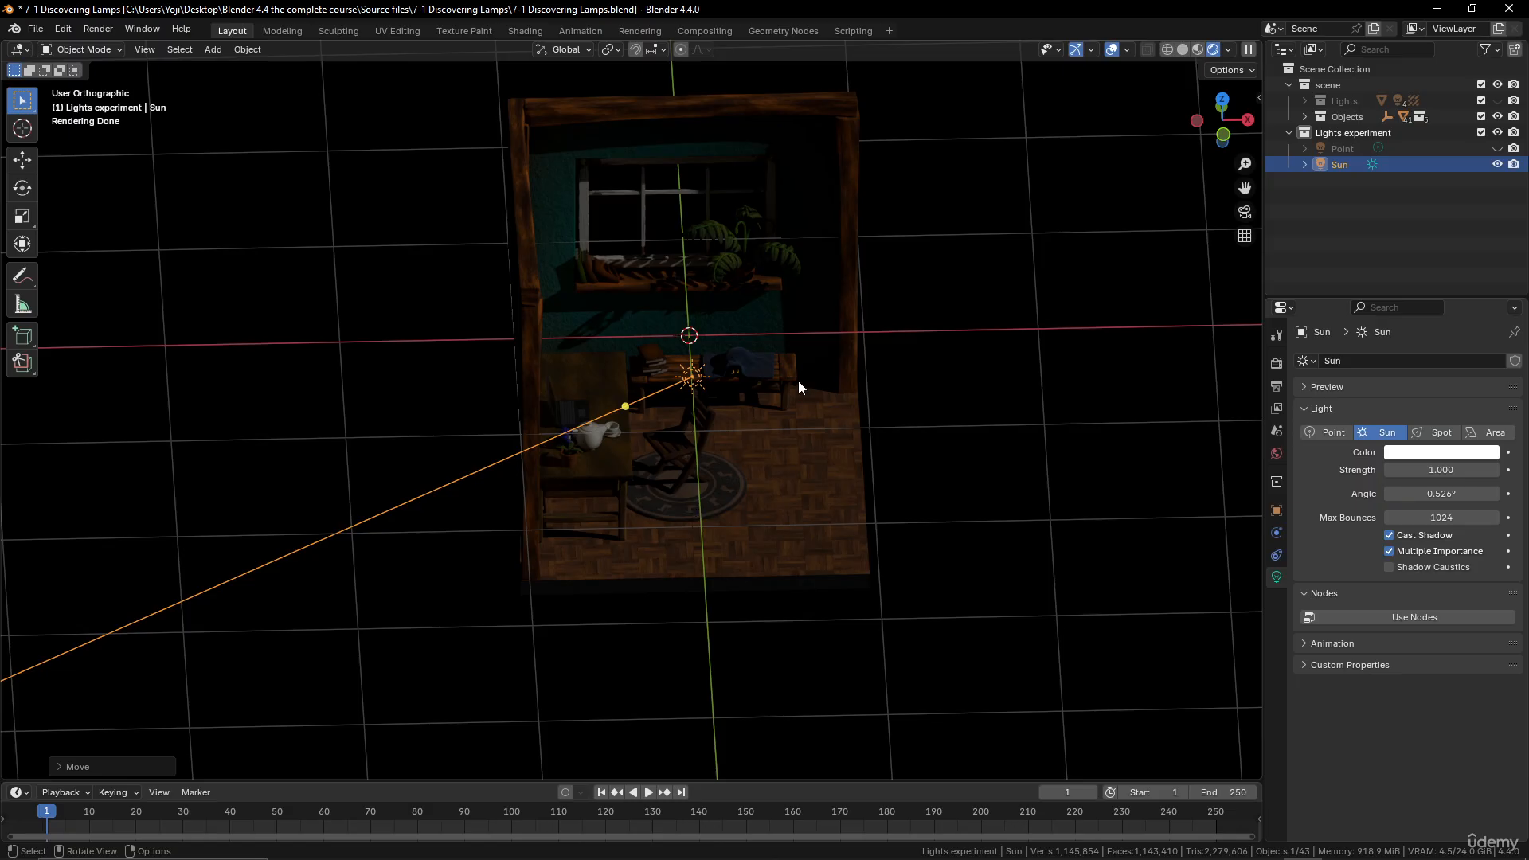
{"action": "mouse_move", "coordinate": [738, 369]}
{"action": "middle_mouse_down"}
{"action": "mouse_move", "coordinate": [739, 336]}
{"action": "mouse_move", "coordinate": [812, 395]}
{"action": "mouse_move", "coordinate": [785, 371]}
{"action": "mouse_move", "coordinate": [754, 391]}
{"action": "middle_mouse_up"}
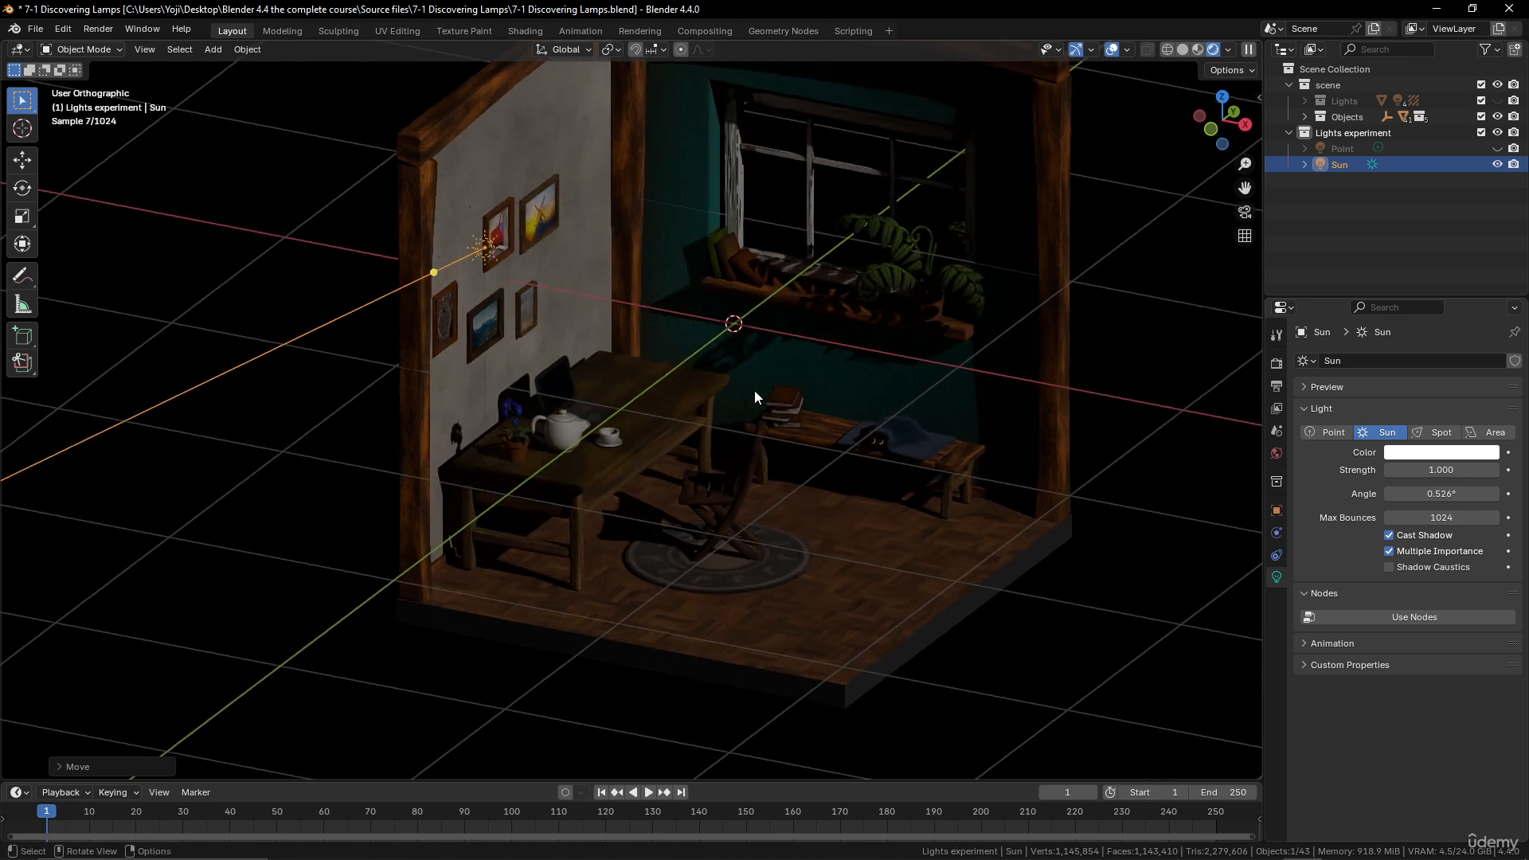
Try rotating the Sun light about the global Z axis to see how its direction changes the room's lighting
{"action": "key", "text": "r"}
{"action": "key", "text": "z"}
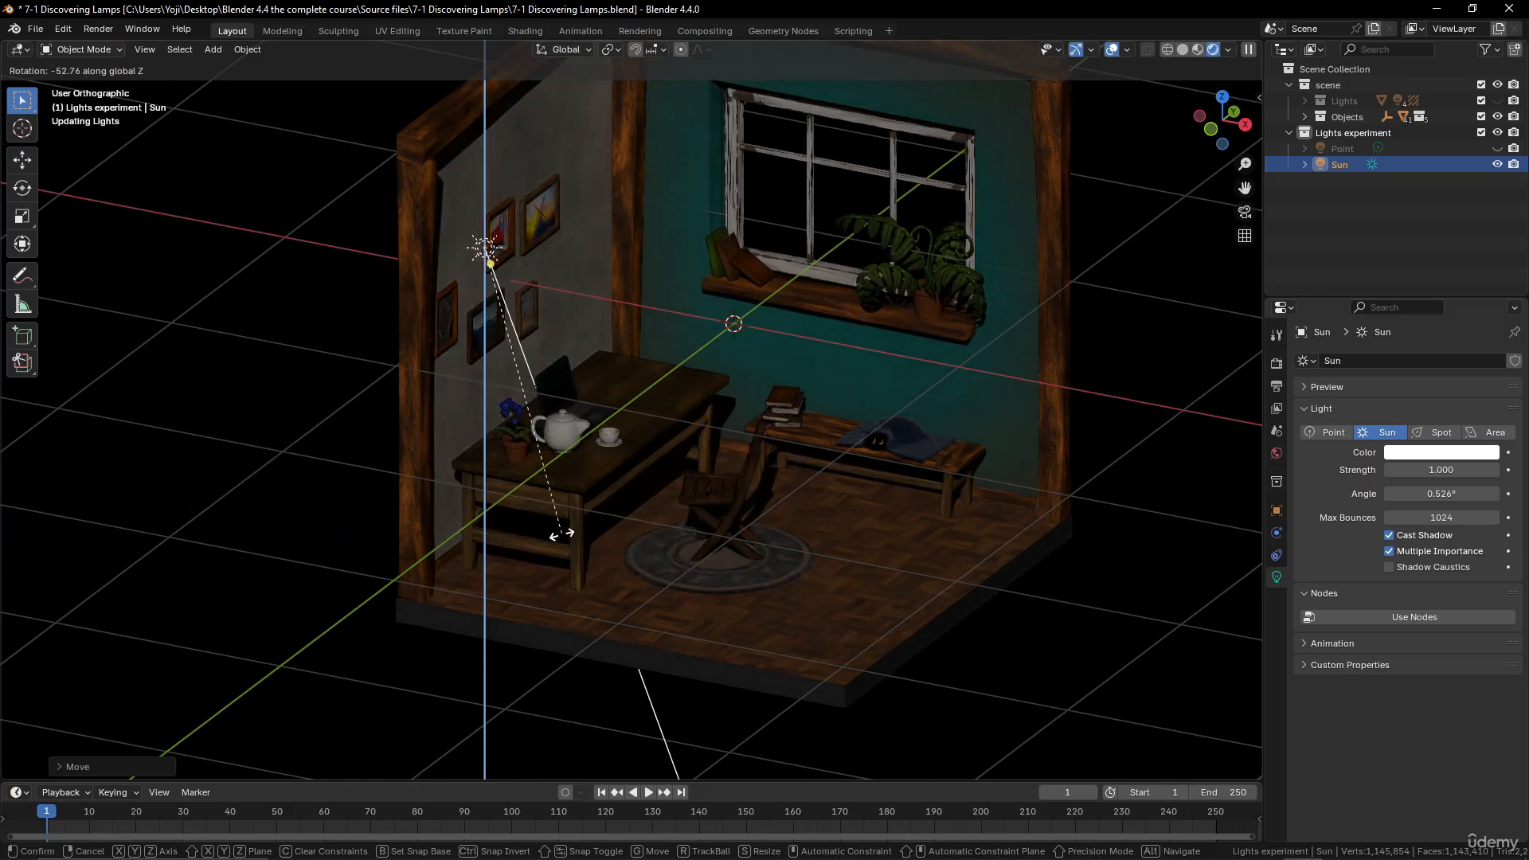
{"action": "left_click", "coordinate": [505, 532]}
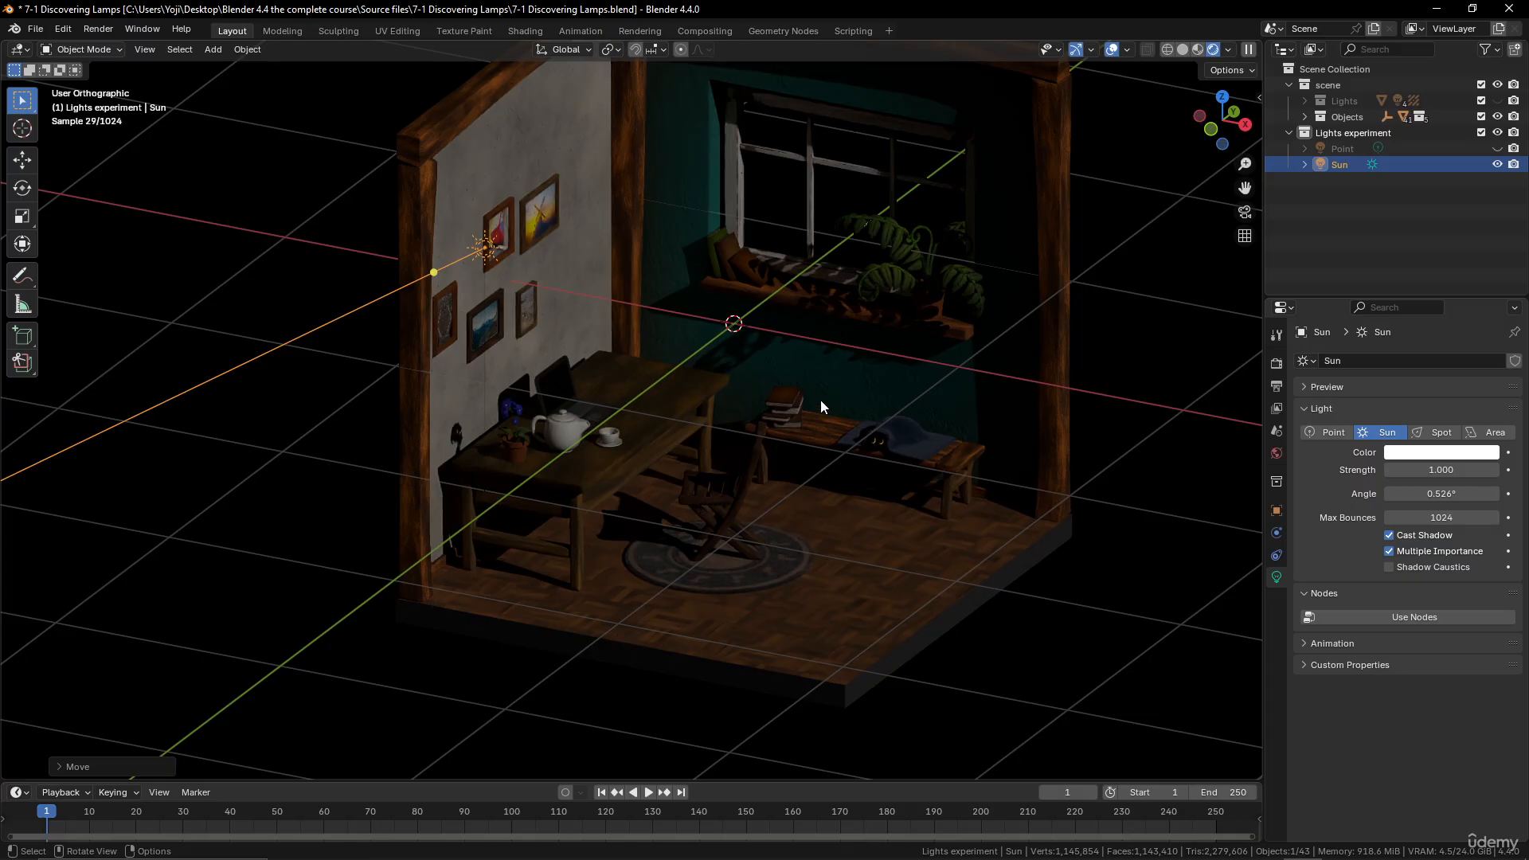
Increase the Sun light's angle to about 9.23° to soften the shadows around the desk and chair
{"action": "middle_click_drag", "start_coordinate": [793, 376], "coordinate": [781, 377]}
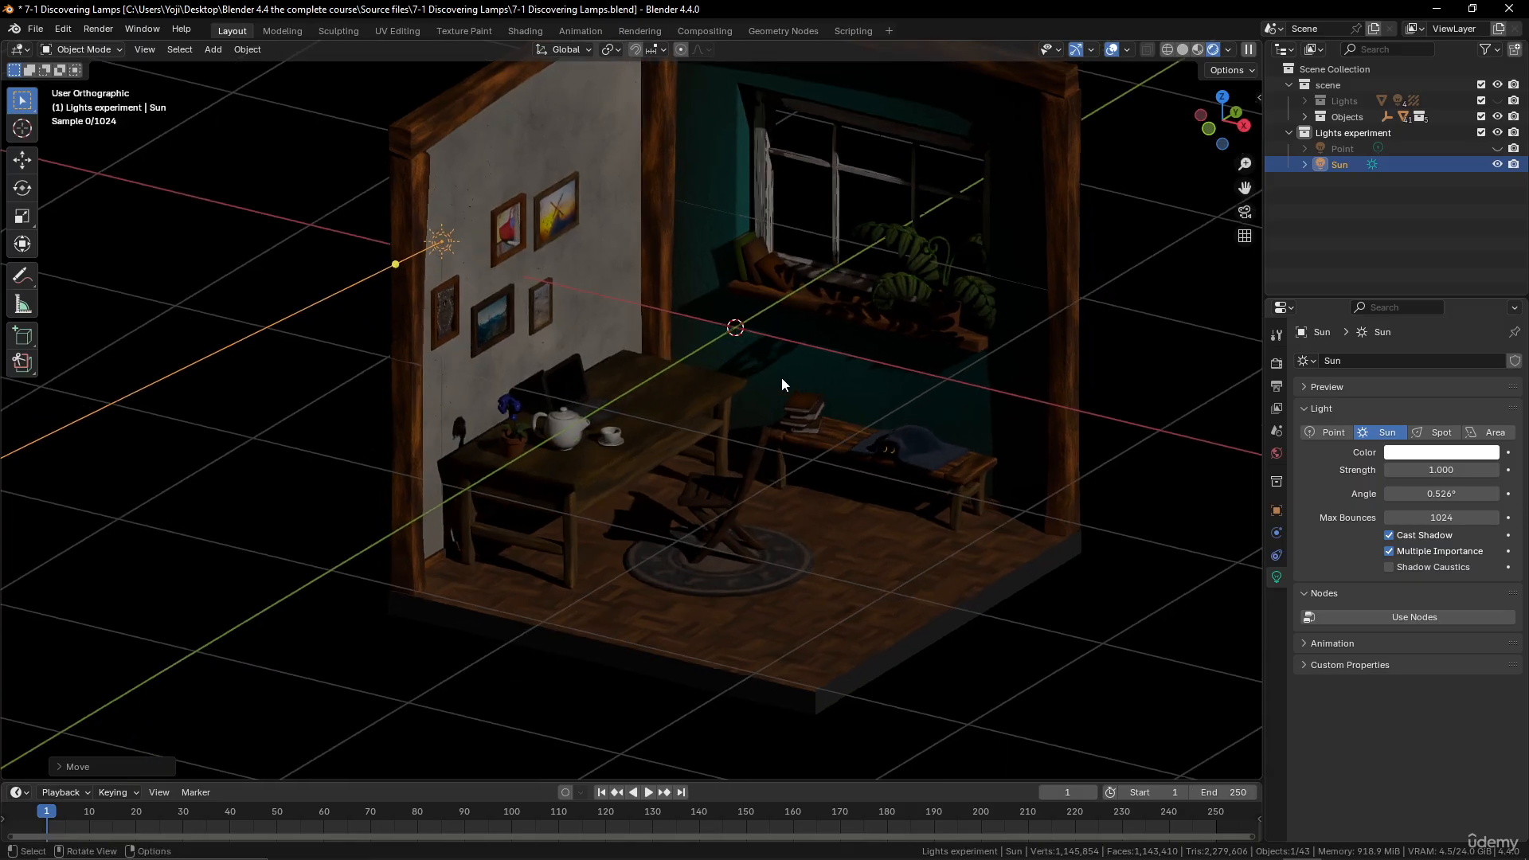
{"action": "left_click", "coordinate": [1435, 458]}
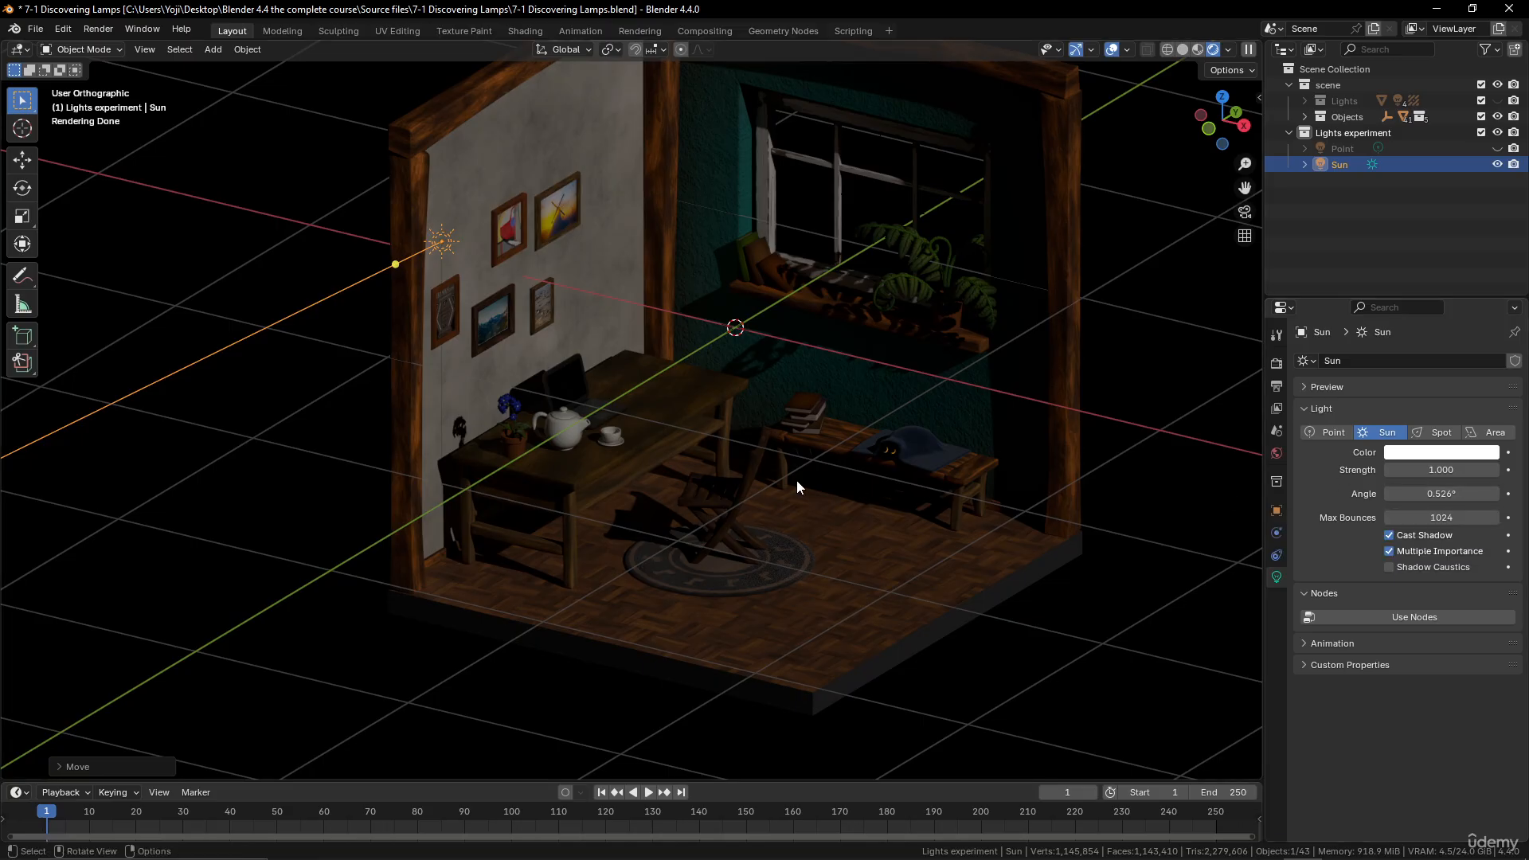
{"action": "scroll", "coordinate": [801, 478], "scroll_direction": "up", "scroll_amount": 2}
{"action": "scroll", "coordinate": [758, 500], "scroll_direction": "up", "scroll_amount": 2}
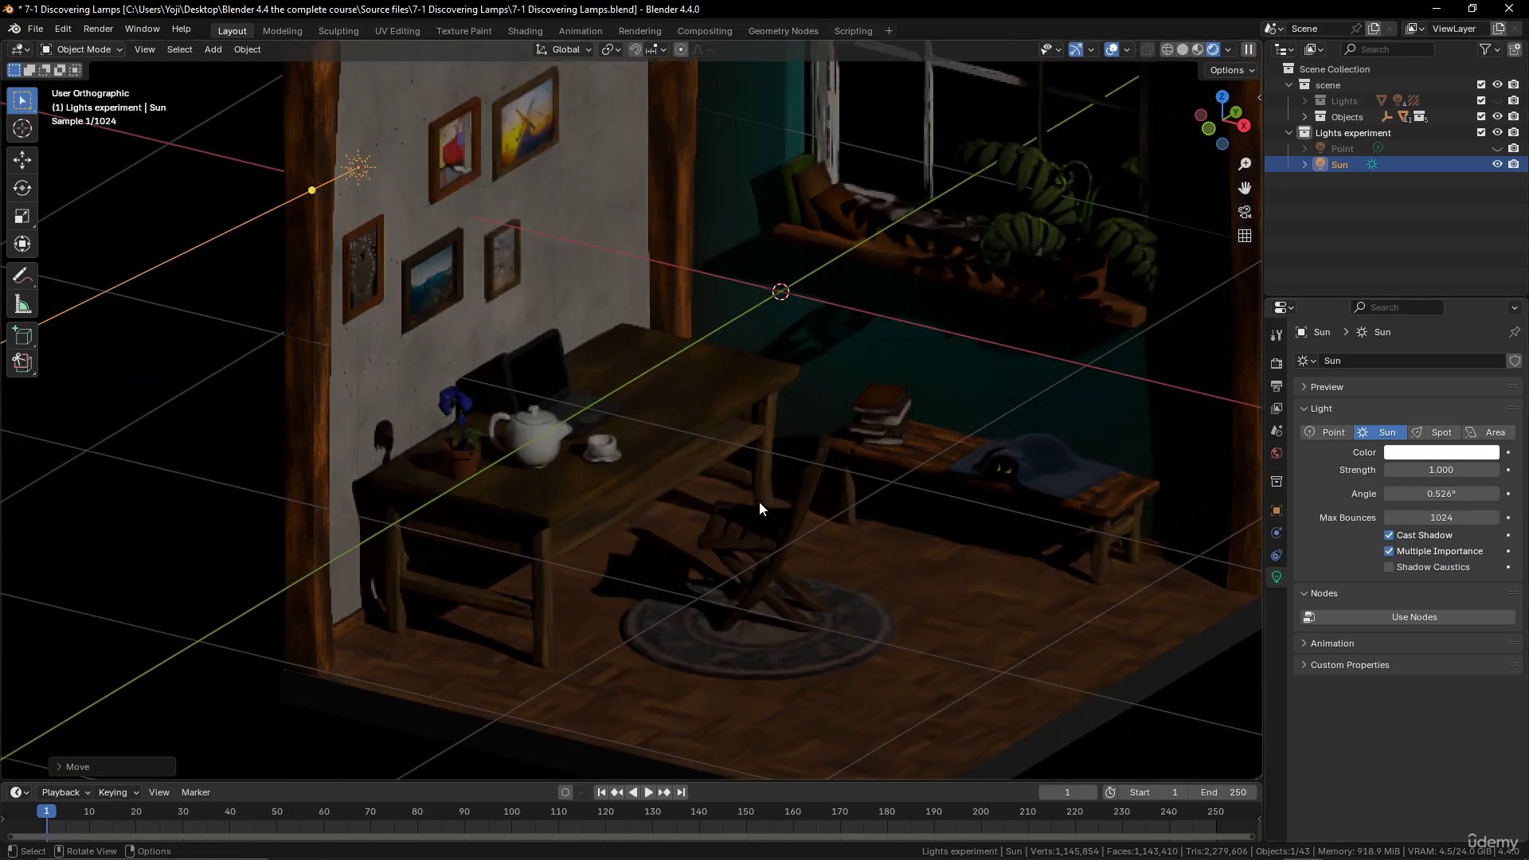
{"action": "scroll", "coordinate": [763, 567], "scroll_direction": "up", "scroll_amount": 1}
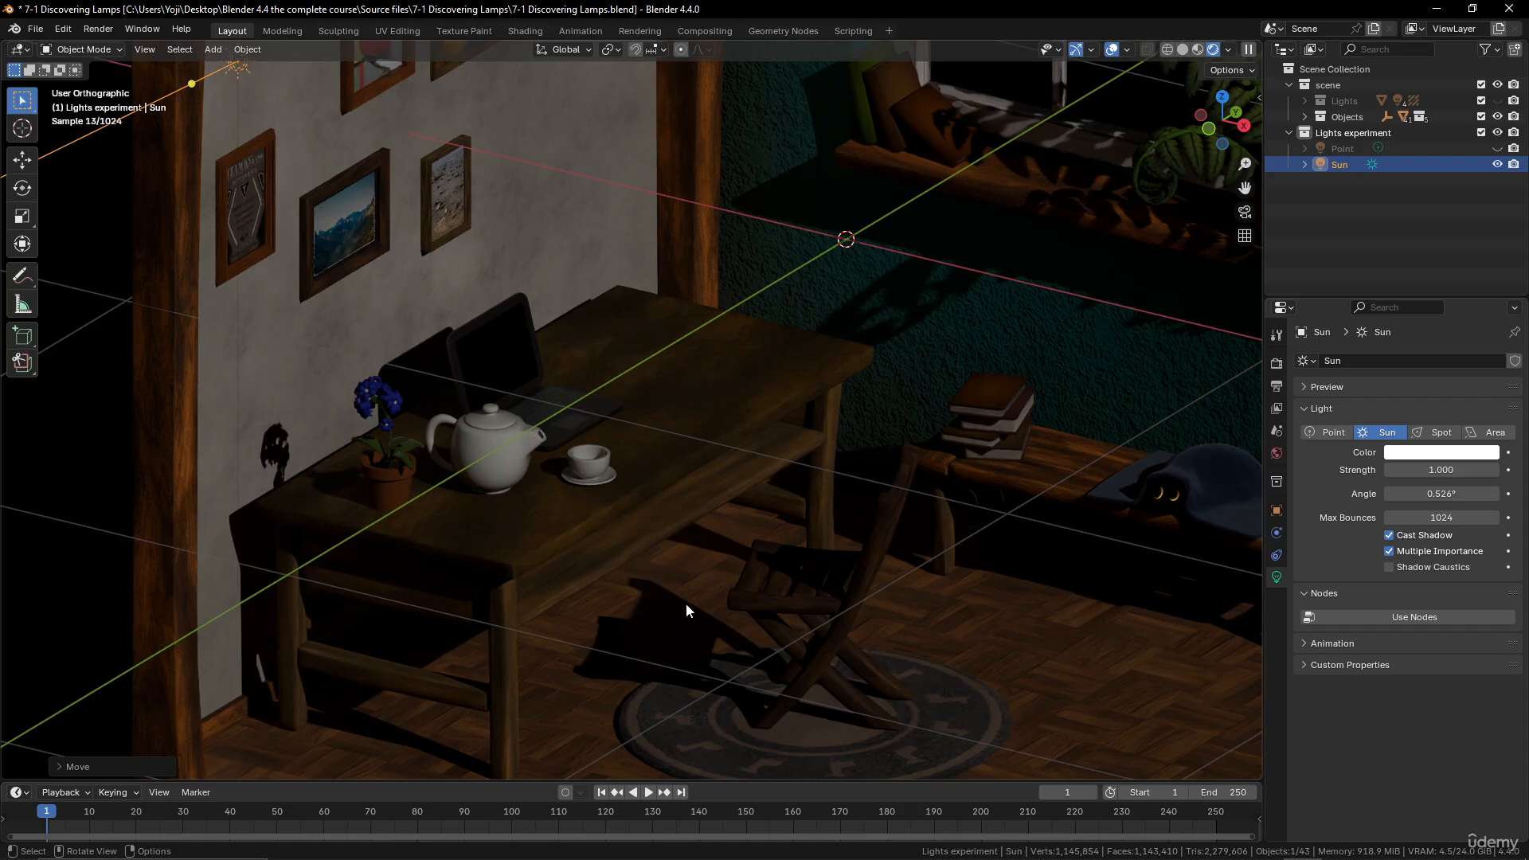
{"action": "left_click_drag", "start_coordinate": [1433, 493], "coordinate": [1486, 494]}
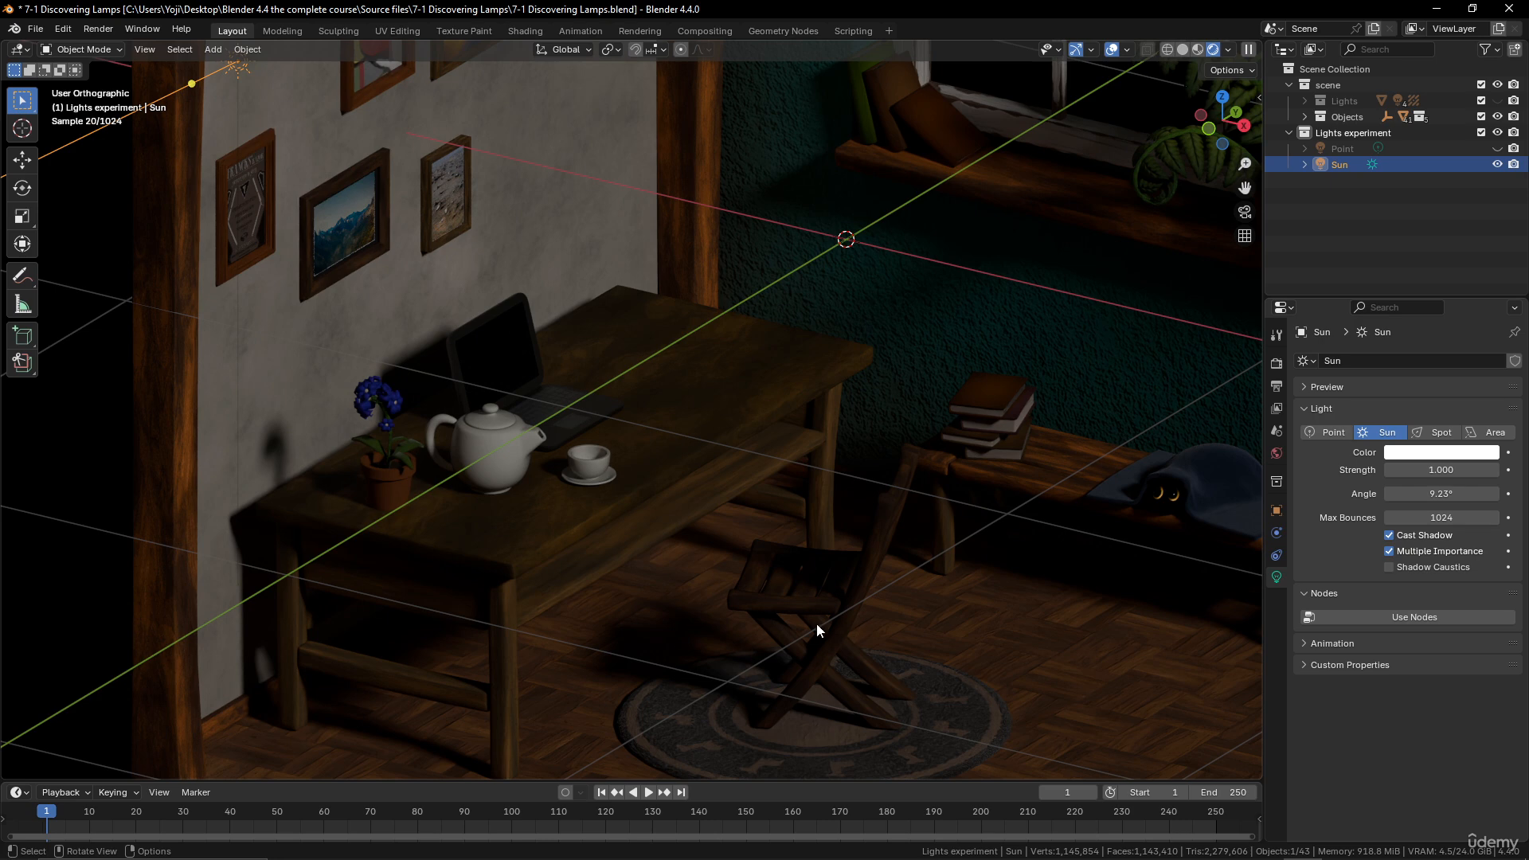
Set the Sun light's angle to 0.5° for sharper shadows
{"action": "left_click", "coordinate": [1433, 494]}
{"action": "type", "text": "0"}
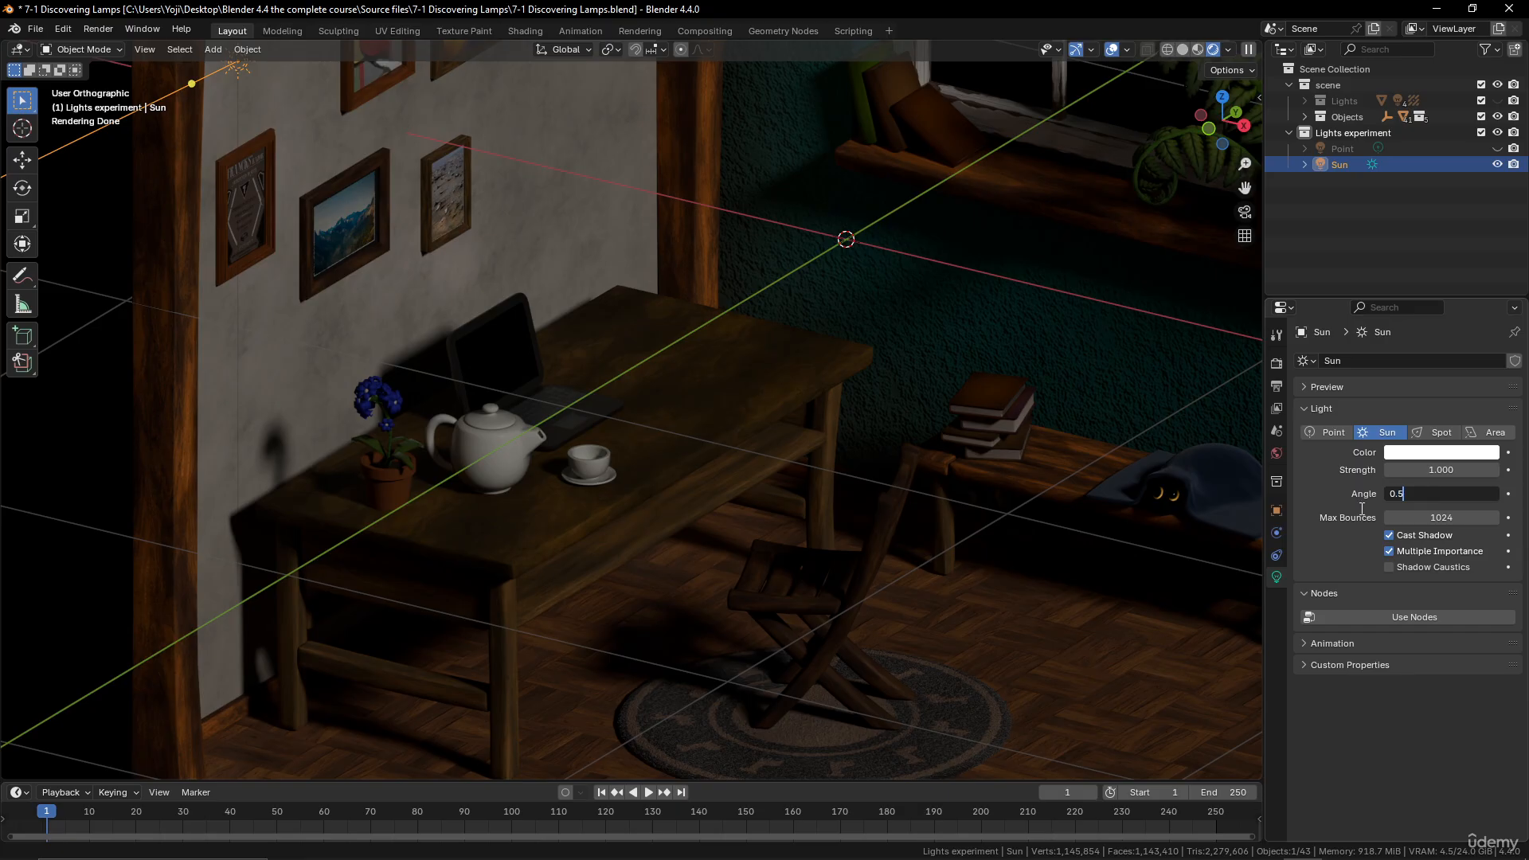
{"action": "type", "text": ".5"}
{"action": "key", "text": "Return"}
Set the Sun light's angle to 0° to compare the hardest shadow edges beside the chair
{"action": "scroll", "coordinate": [671, 554], "scroll_direction": "down", "scroll_amount": 2}
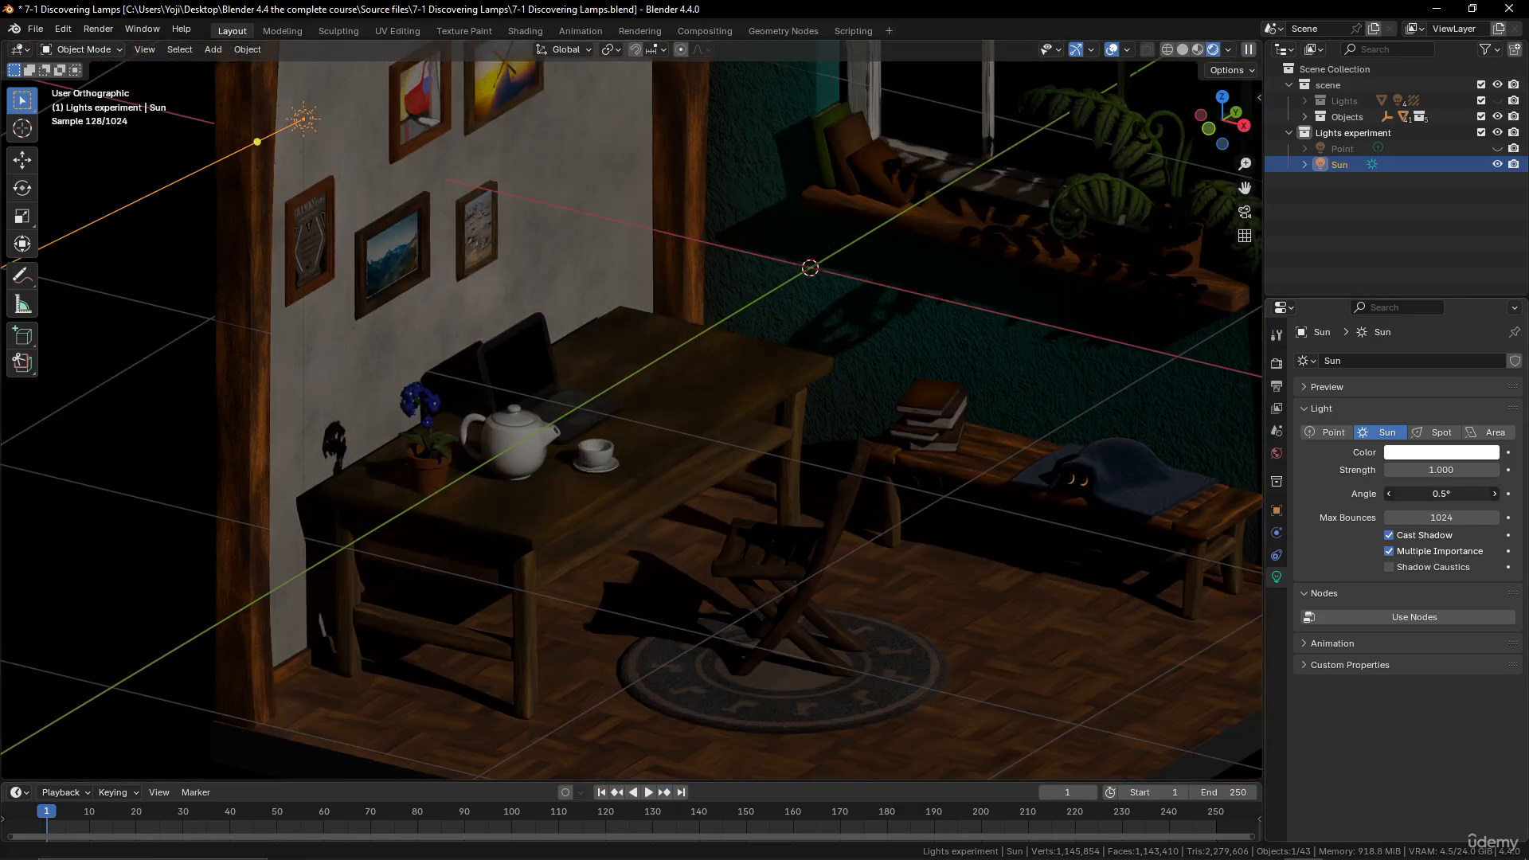
{"action": "left_click", "coordinate": [1440, 493]}
{"action": "left_click", "coordinate": [944, 585]}
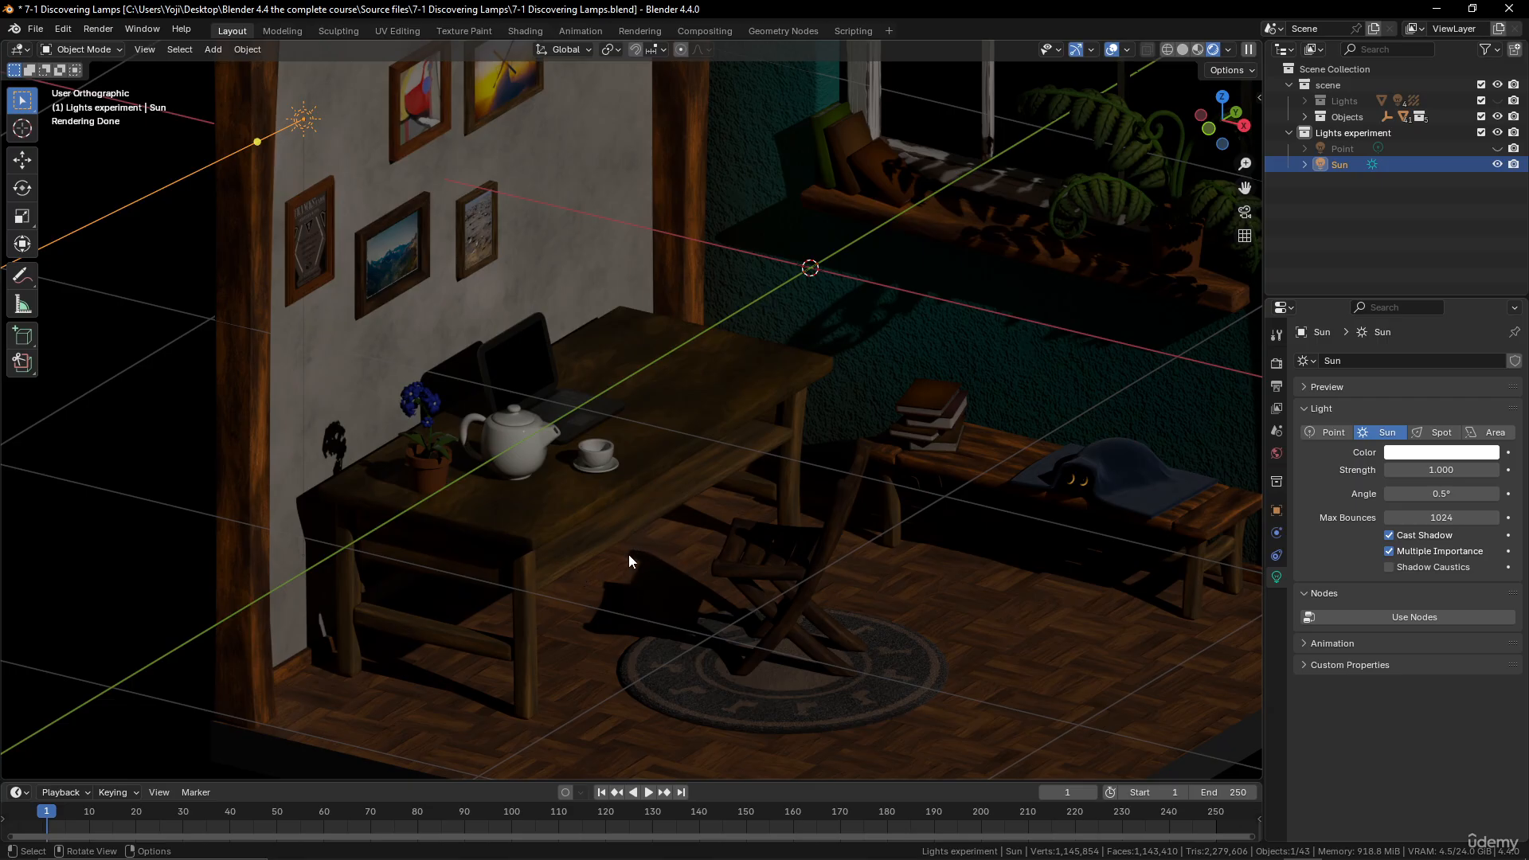
{"action": "left_click", "coordinate": [1445, 490]}
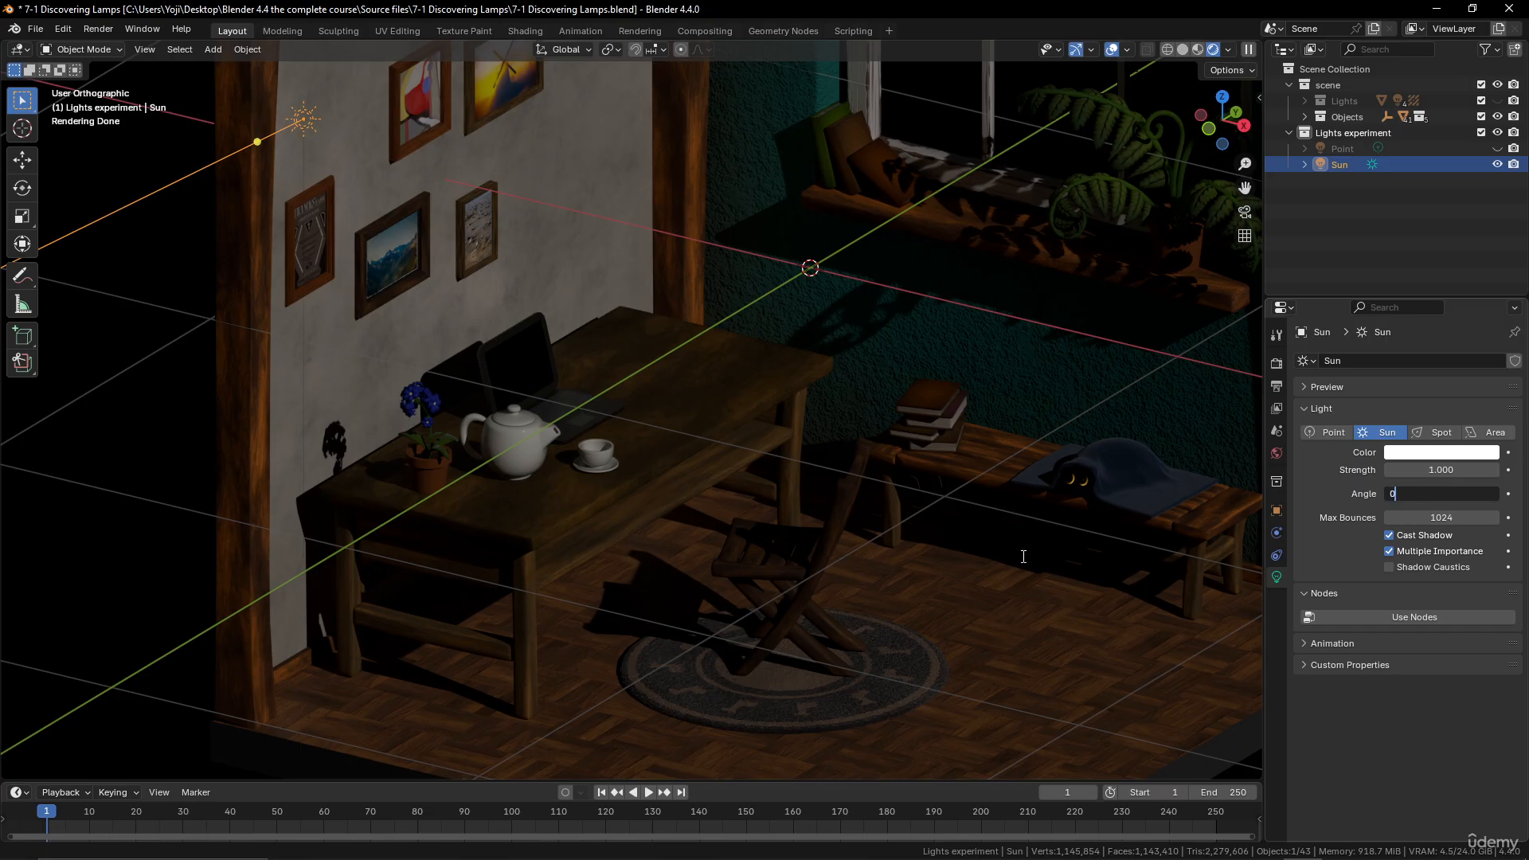
{"action": "type", "text": "0"}
{"action": "key", "text": "Return"}
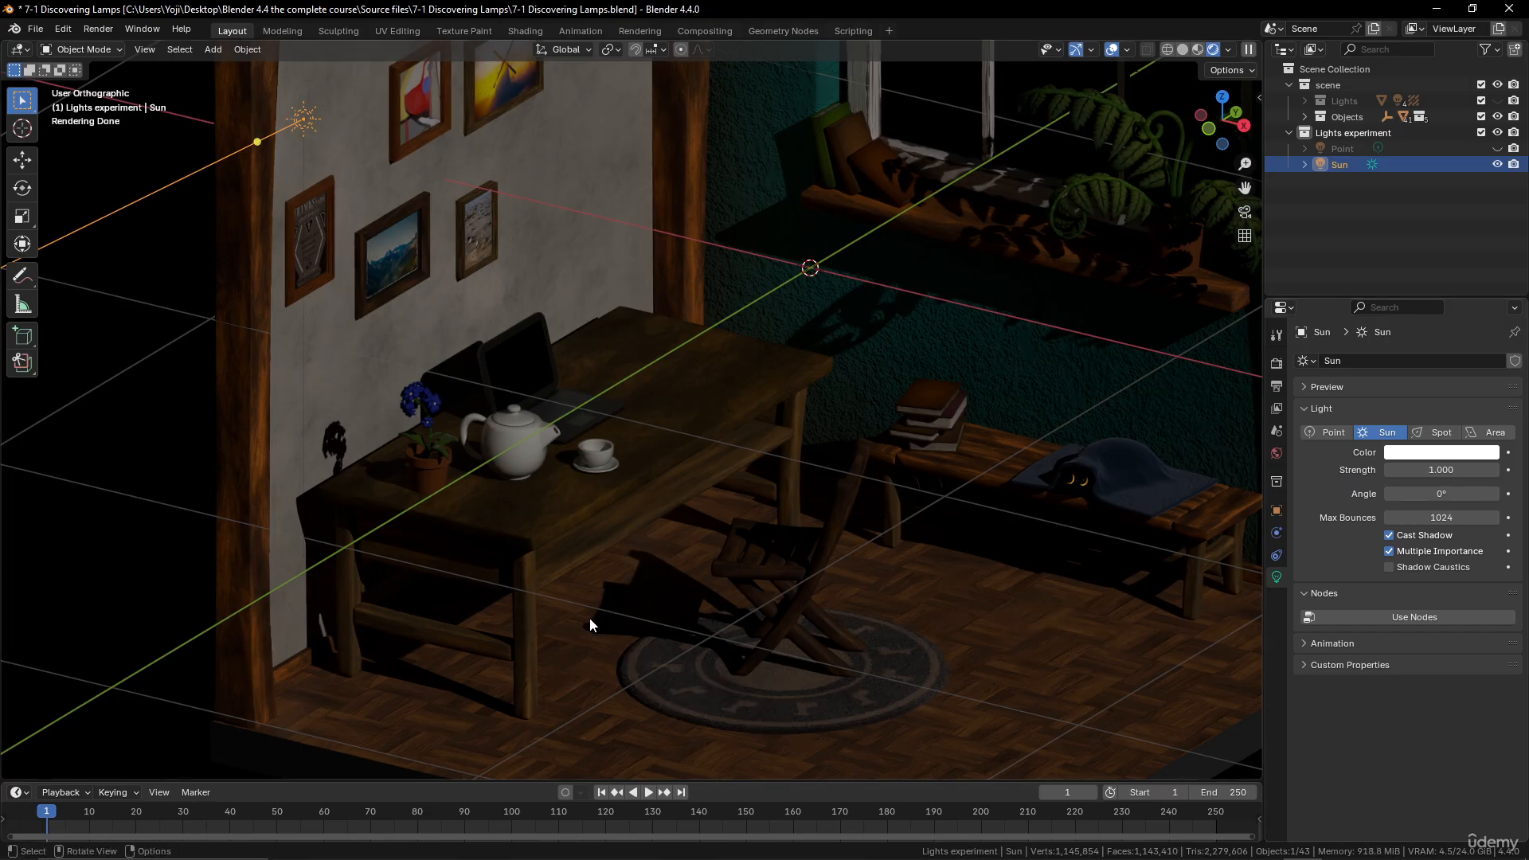
Change the Sun light's angle back to 0.5°
{"action": "left_click", "coordinate": [1430, 494]}
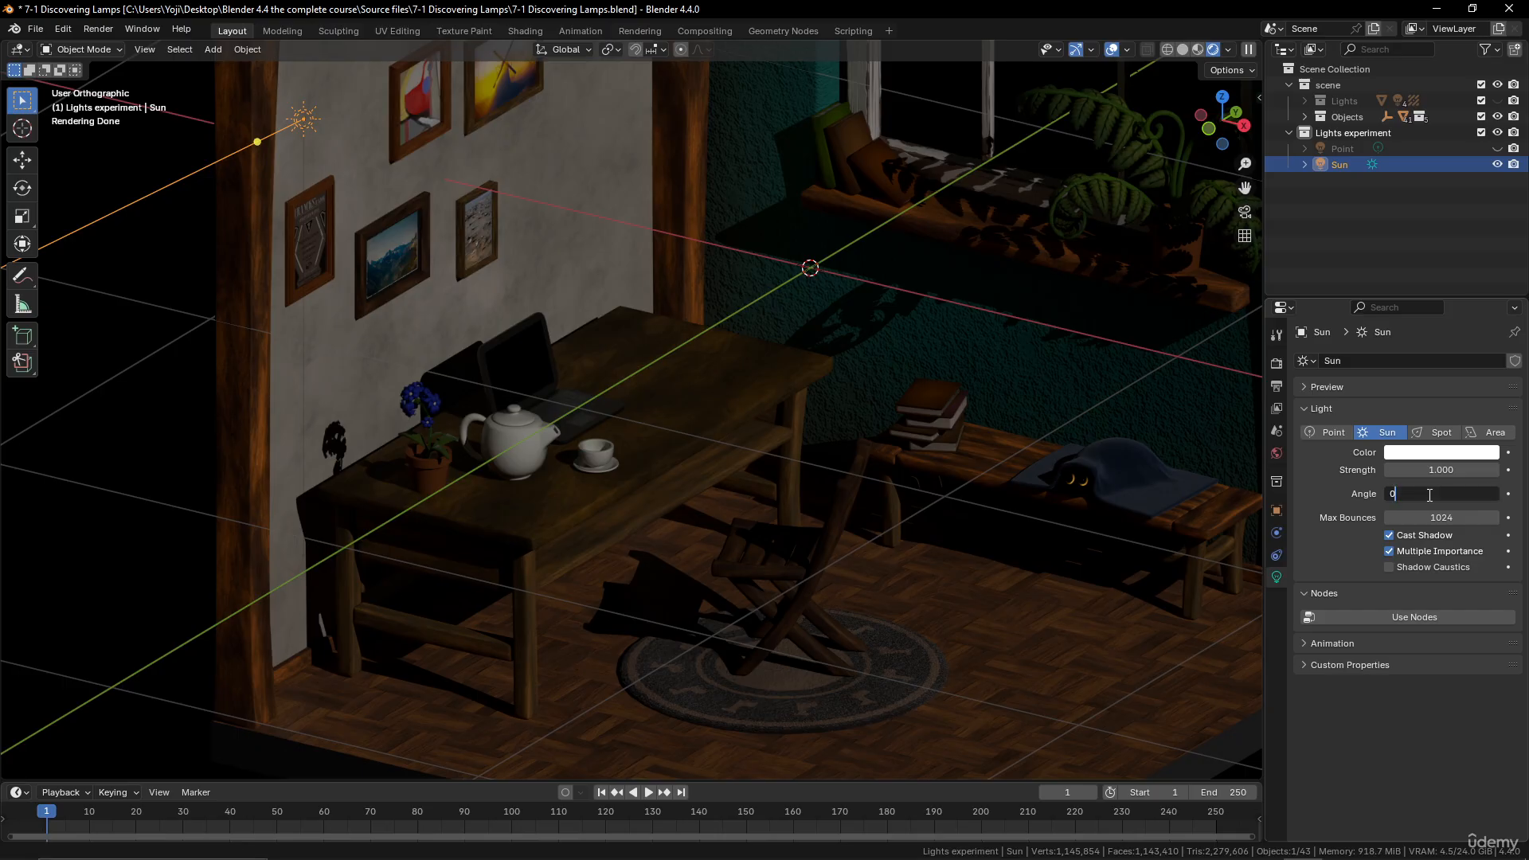
{"action": "type", "text": ".5"}
{"action": "key", "text": "Return"}
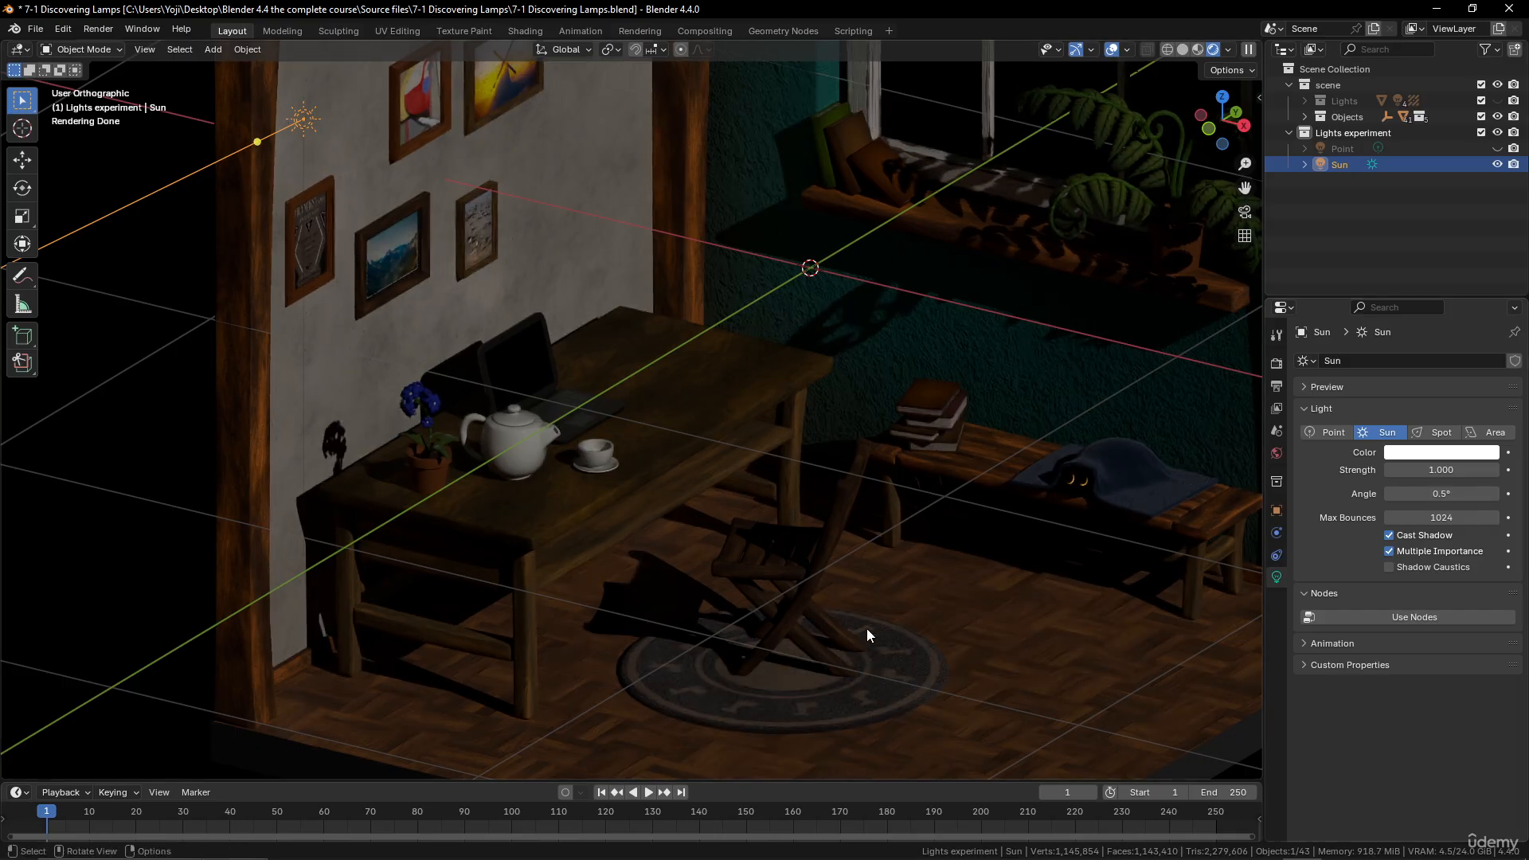
Move the Sun light across to the outer side of the window wall, well clear of the room
{"action": "scroll", "coordinate": [862, 566], "scroll_direction": "down", "scroll_amount": 3}
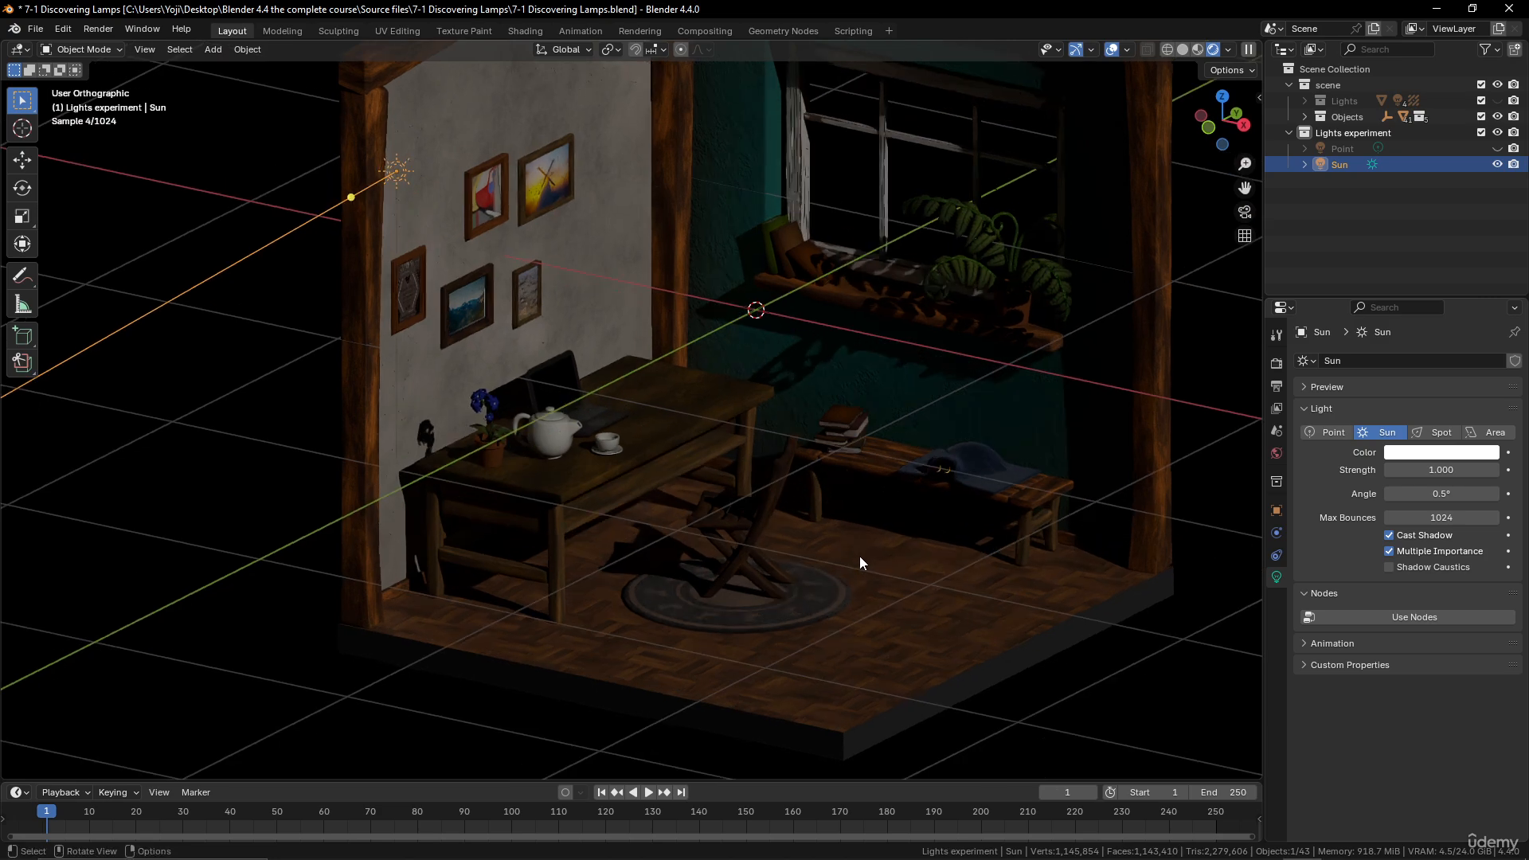
{"action": "scroll", "coordinate": [859, 557], "scroll_direction": "up", "scroll_amount": 2}
{"action": "scroll", "coordinate": [859, 557], "scroll_direction": "down", "scroll_amount": 2}
{"action": "middle_click_drag", "start_coordinate": [859, 557], "coordinate": [838, 565]}
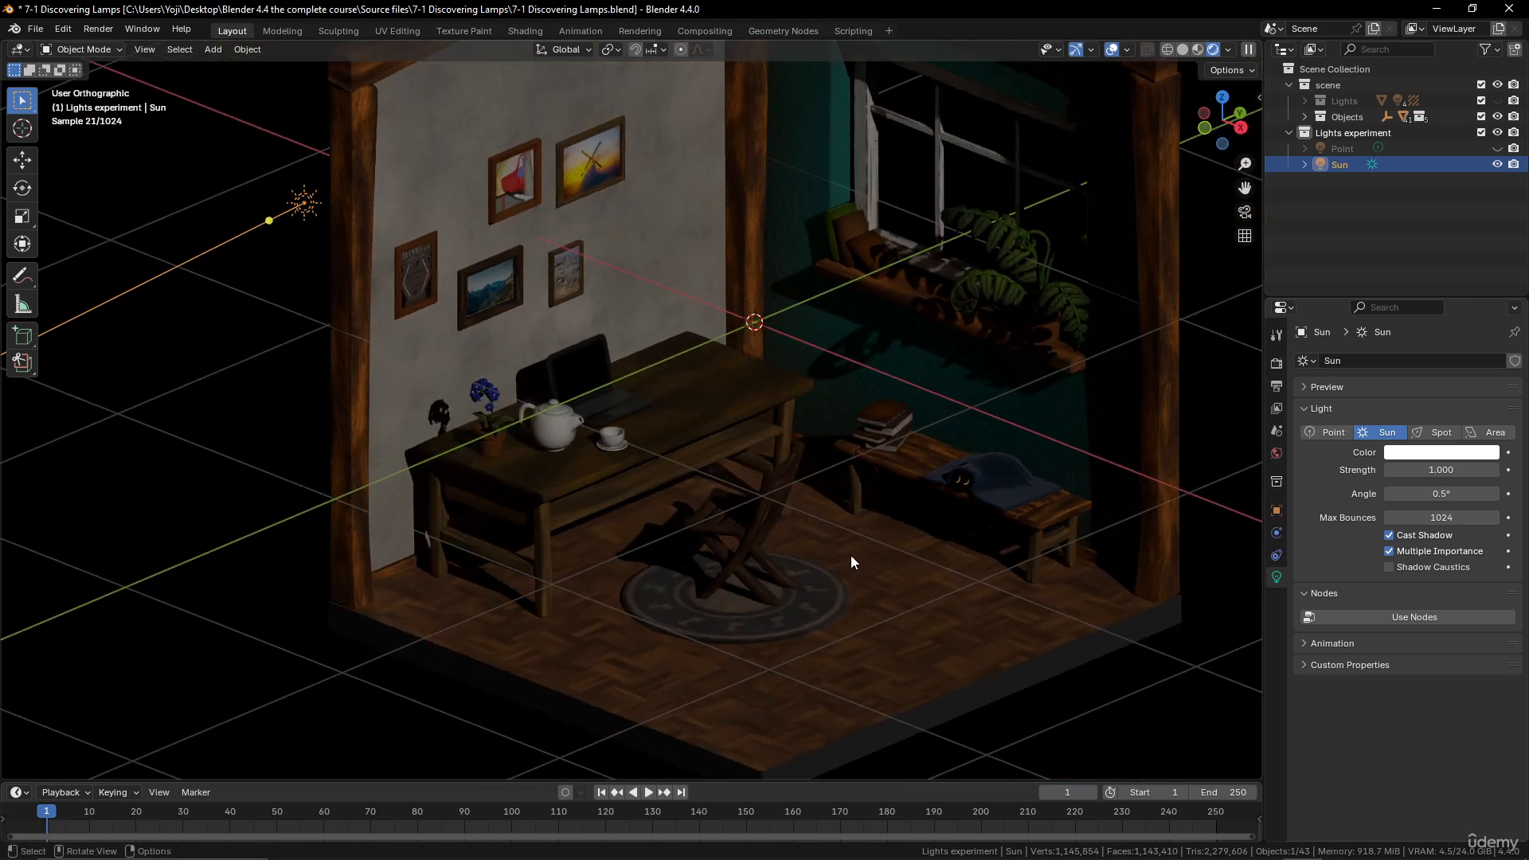
{"action": "scroll", "coordinate": [851, 556], "scroll_direction": "down", "scroll_amount": 2}
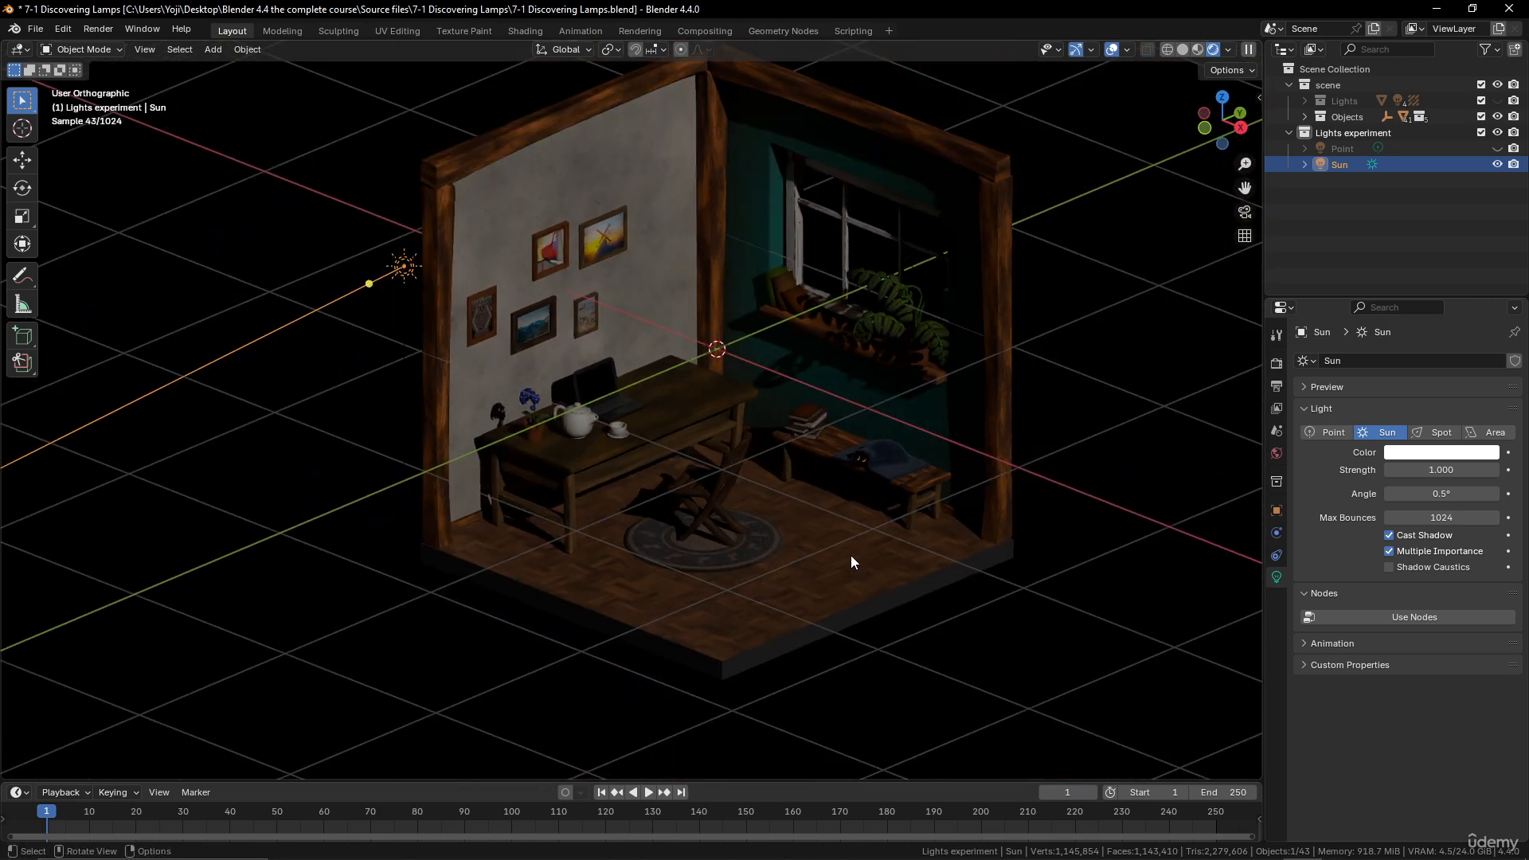
{"action": "middle_click_drag", "start_coordinate": [850, 556], "coordinate": [778, 553]}
{"action": "scroll", "coordinate": [777, 553], "scroll_direction": "down", "scroll_amount": 1}
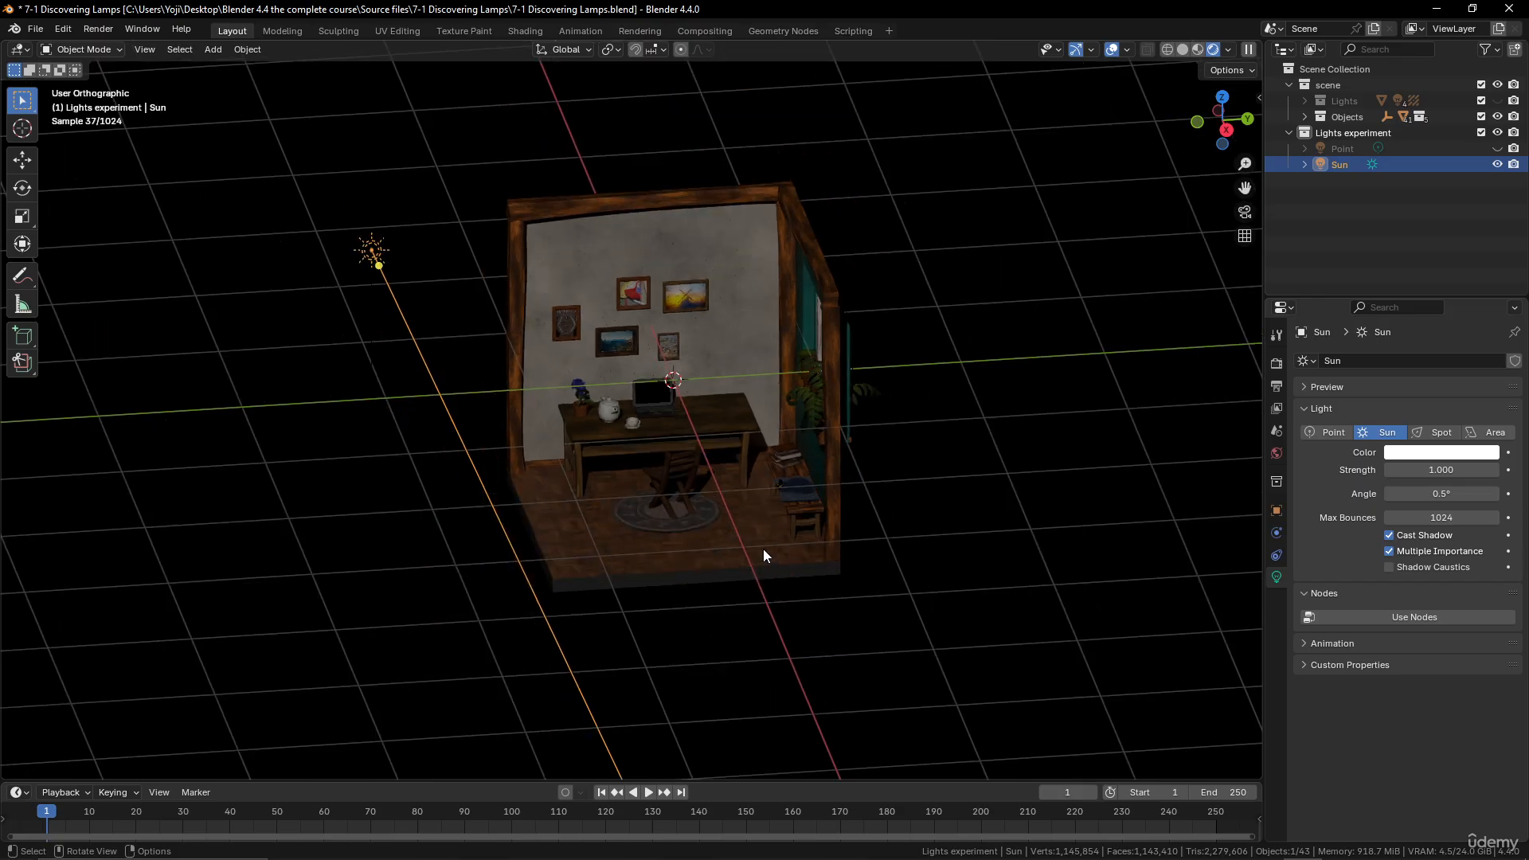
{"action": "key", "text": "g"}
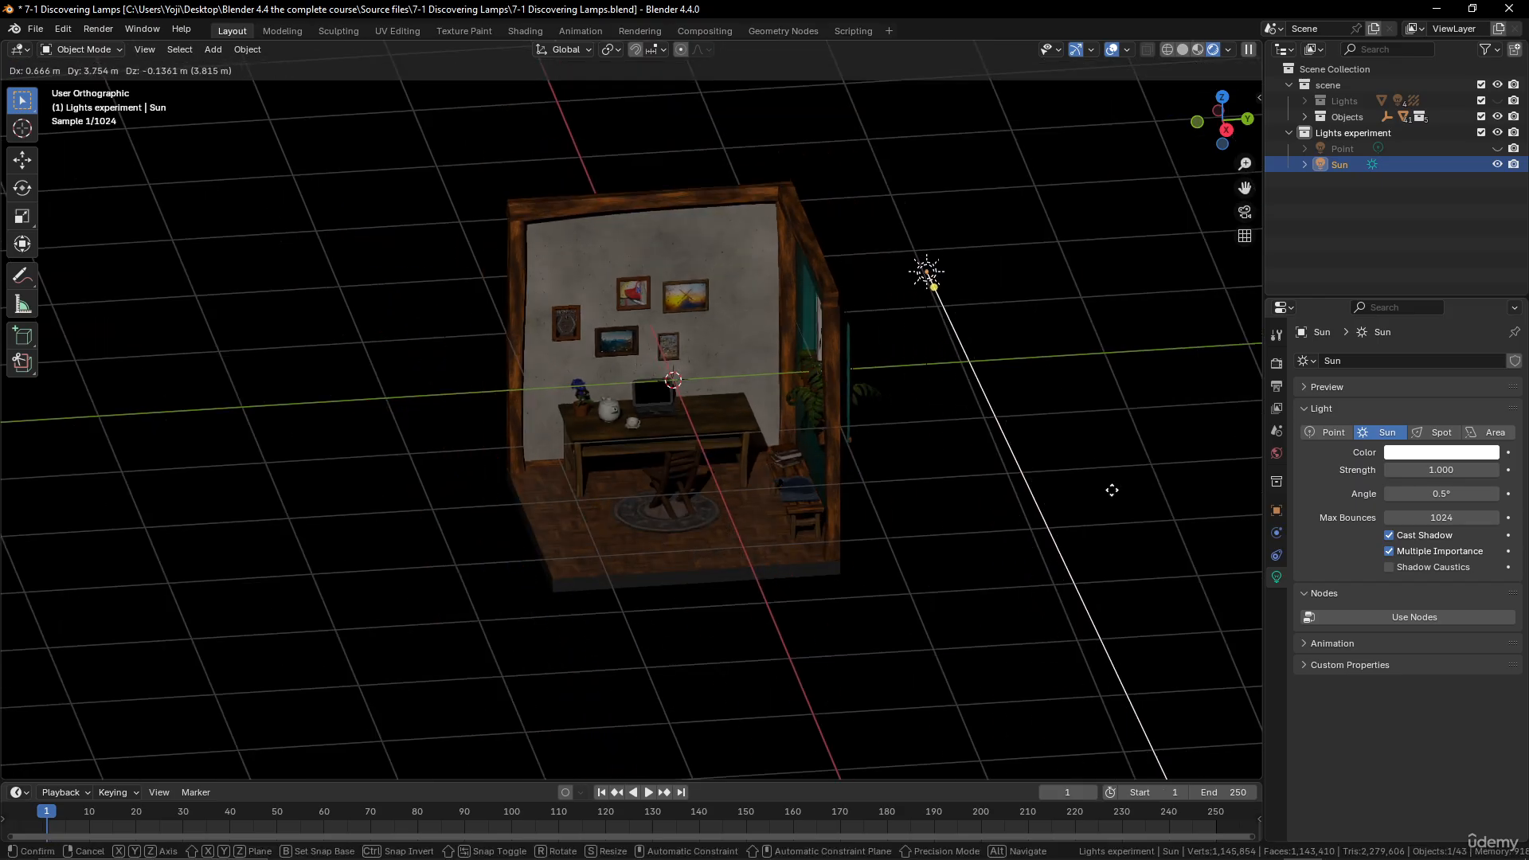
{"action": "left_click", "coordinate": [1083, 562]}
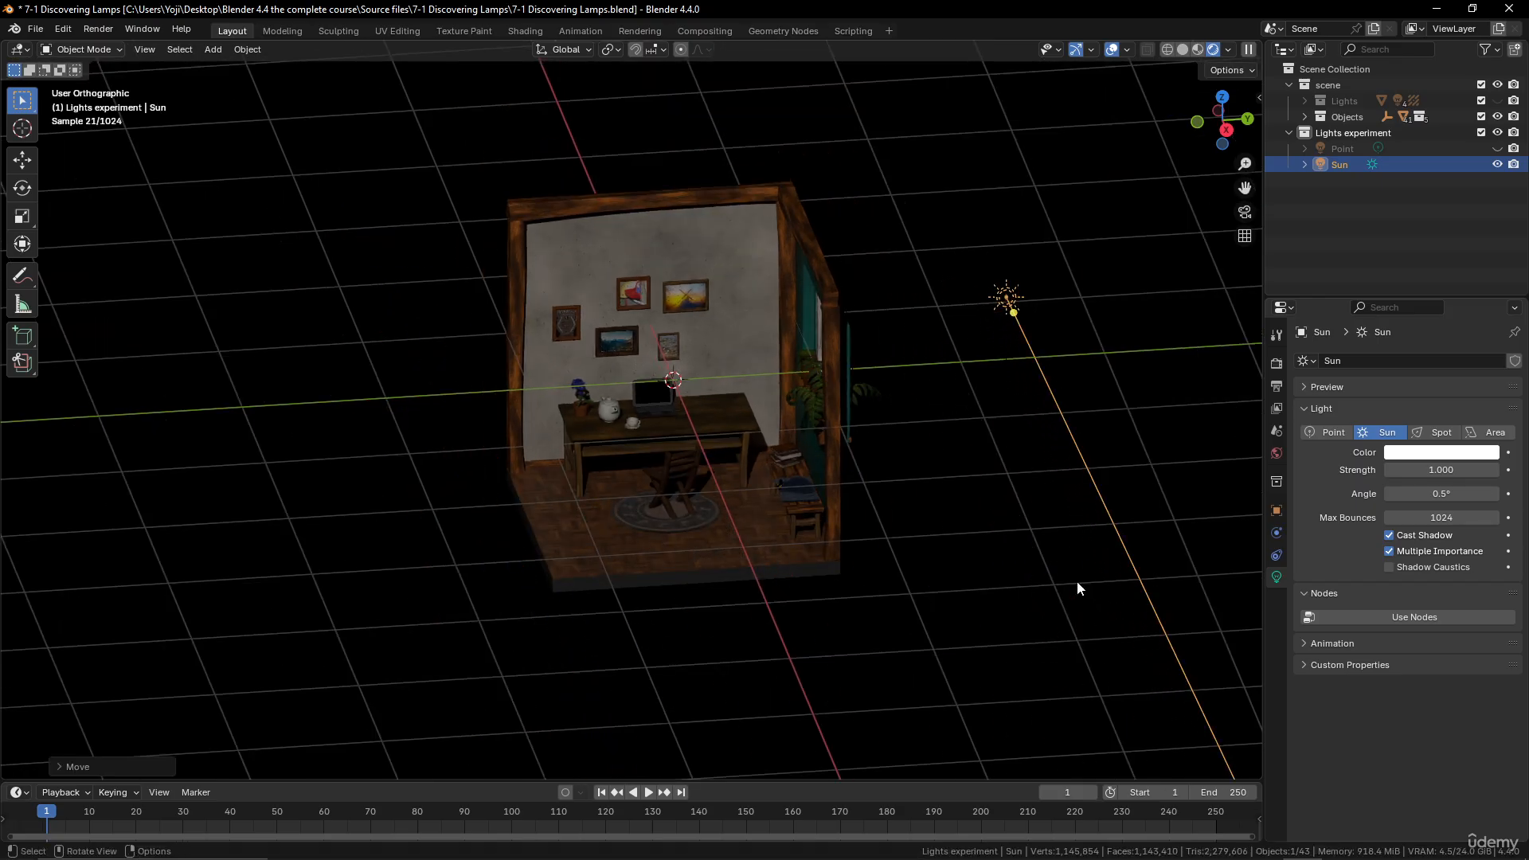
Rotate the Sun light by a few degrees in the view plane while facing the window wall
{"action": "scroll", "coordinate": [1097, 539], "scroll_direction": "up", "scroll_amount": 2}
{"action": "middle_click_drag", "start_coordinate": [1076, 580], "coordinate": [1140, 508]}
{"action": "key", "text": "r"}
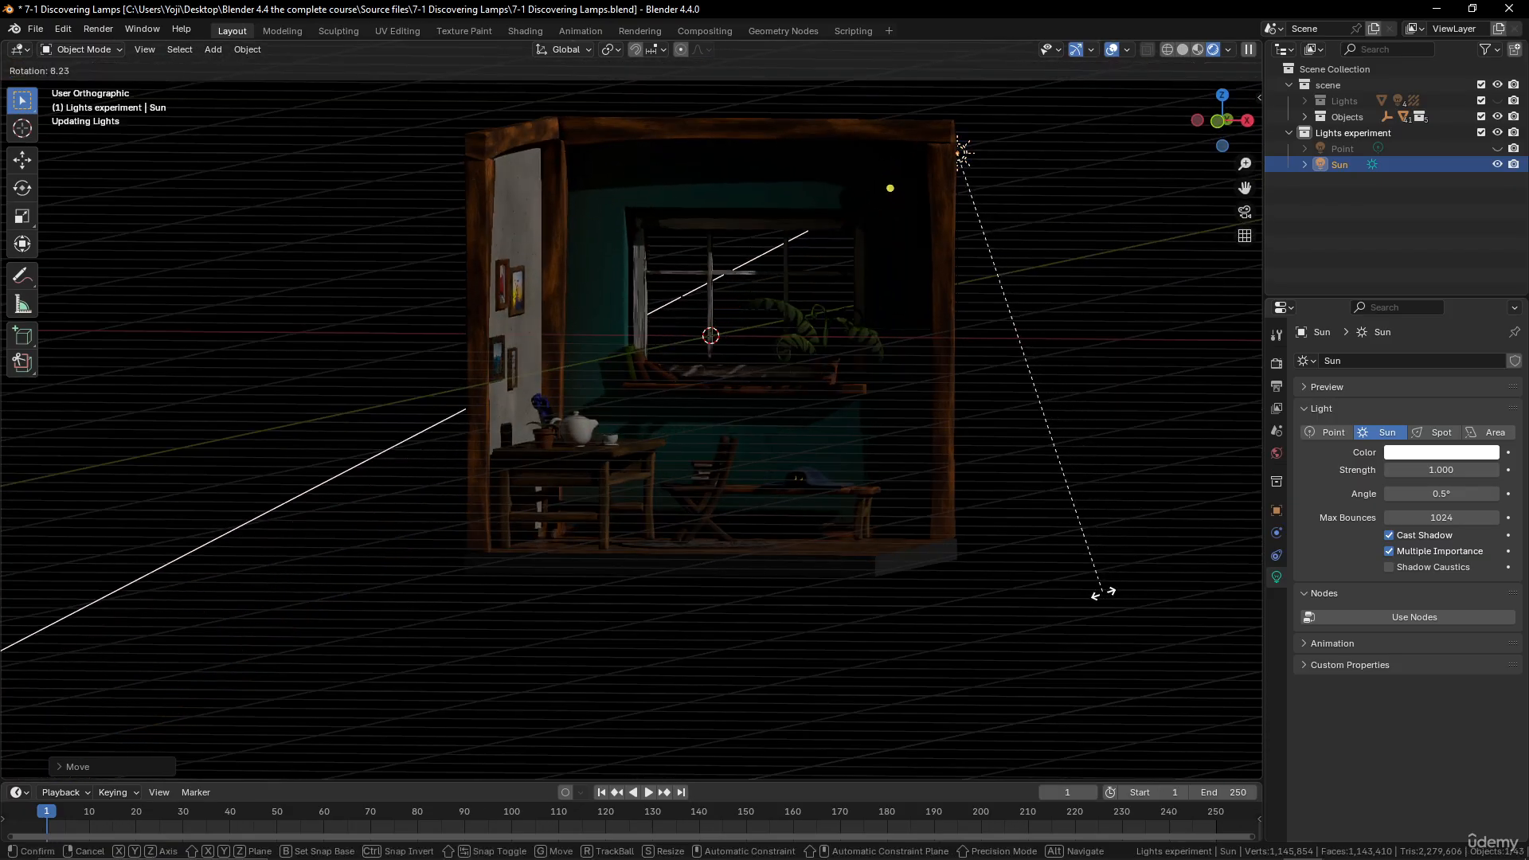
{"action": "left_click", "coordinate": [1088, 578]}
Rotate the Sun light about 84° around the global Z axis so that its beam points through the window wall into the room
{"action": "middle_click_drag", "start_coordinate": [1088, 579], "coordinate": [948, 621]}
{"action": "key", "text": "r"}
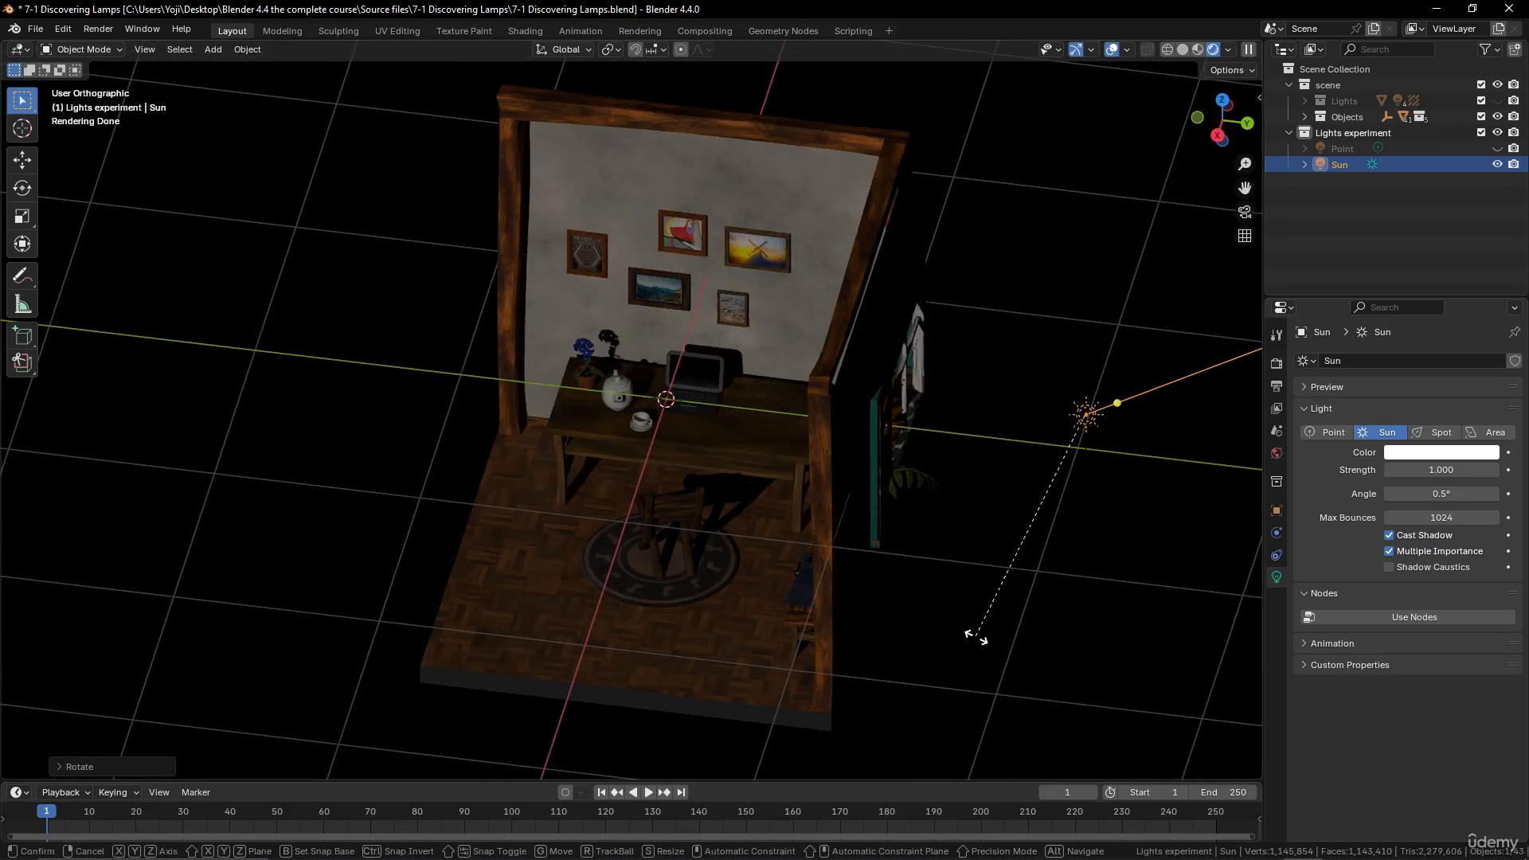
{"action": "key", "text": "z"}
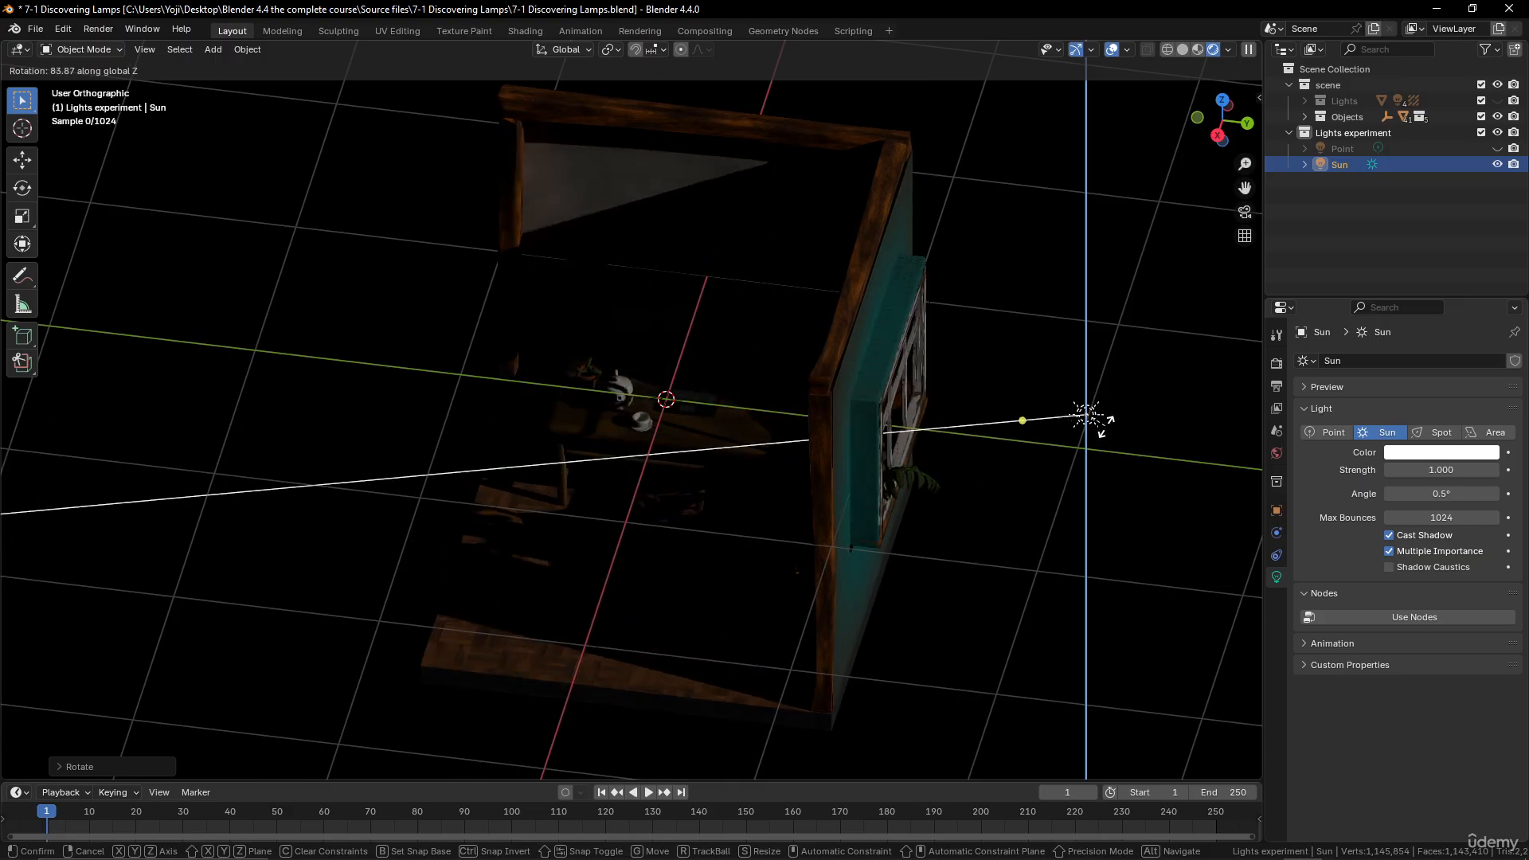
{"action": "left_click", "coordinate": [1106, 427]}
Turn the Sun light's Cast Shadow off and on again to compare the lighting inside the room
{"action": "middle_click_drag", "start_coordinate": [785, 494], "coordinate": [830, 437]}
{"action": "scroll", "coordinate": [819, 500], "scroll_direction": "up", "scroll_amount": 3}
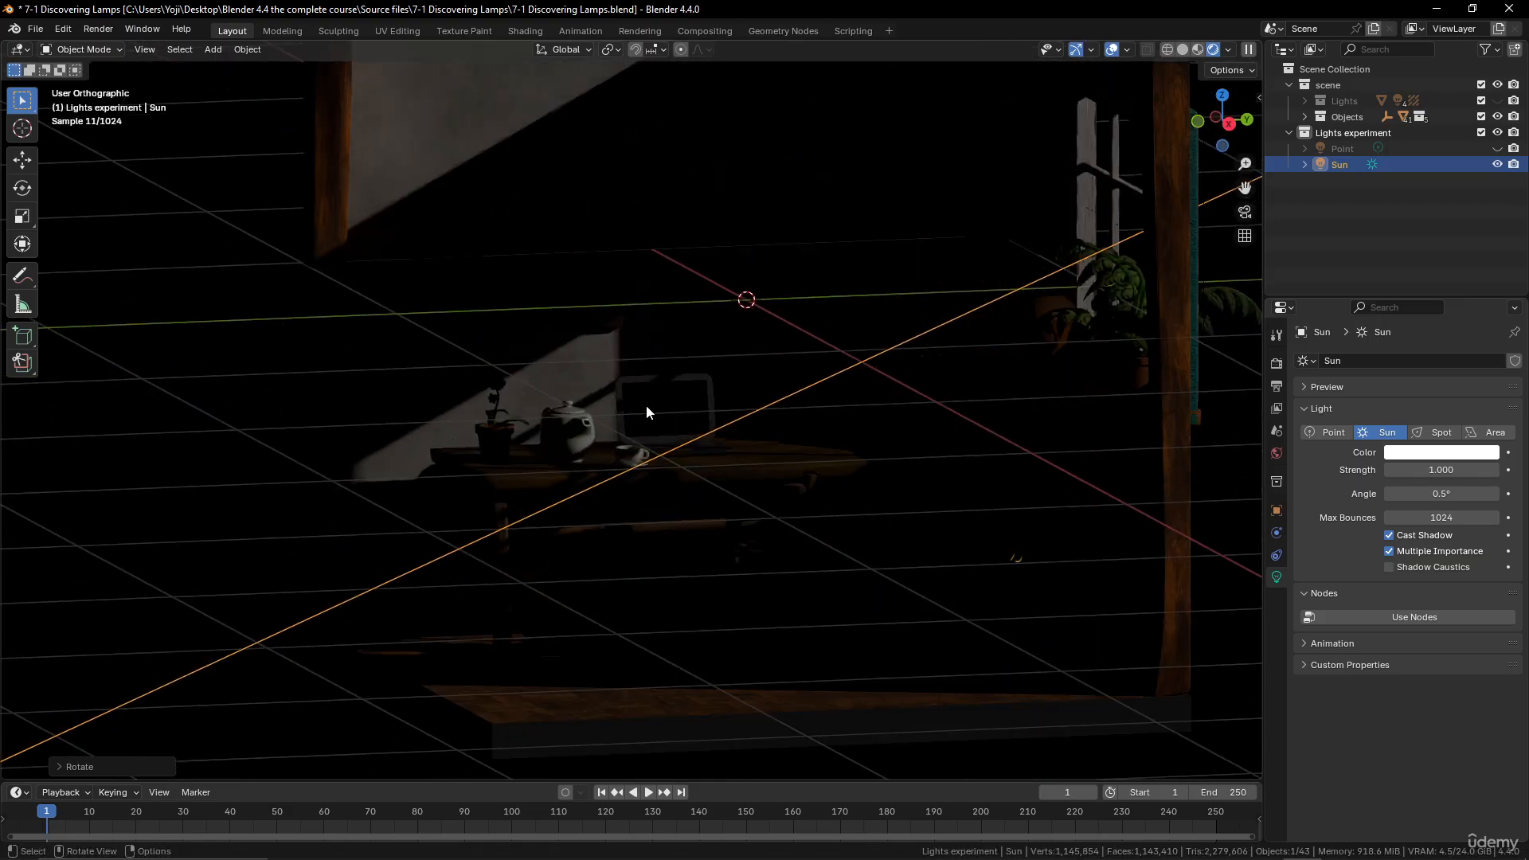
{"action": "middle_click_drag", "start_coordinate": [736, 488], "coordinate": [759, 525]}
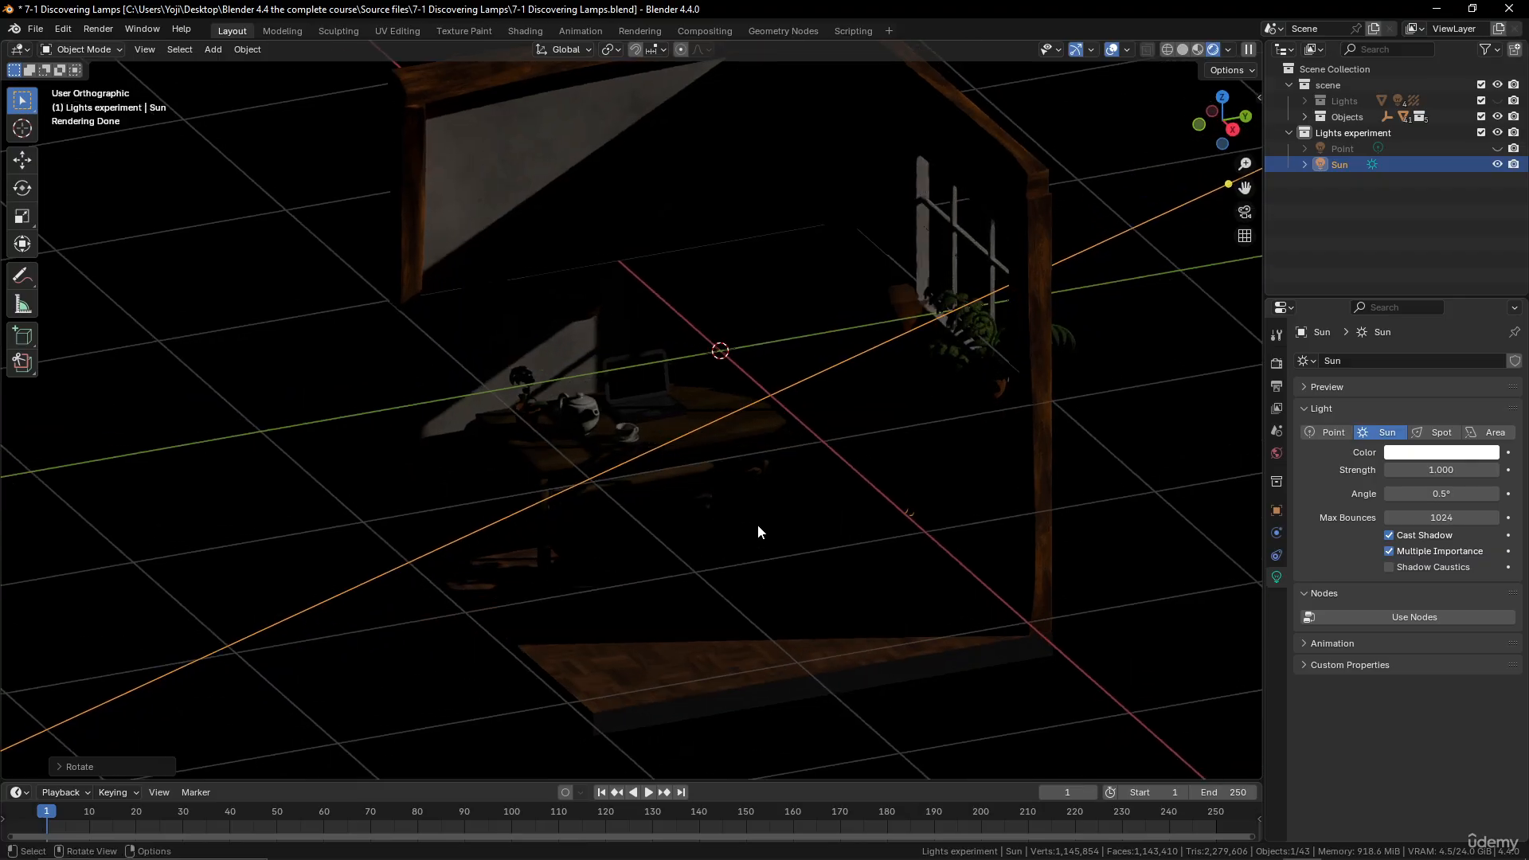
{"action": "scroll", "coordinate": [758, 526], "scroll_direction": "down", "scroll_amount": 3}
{"action": "scroll", "coordinate": [760, 518], "scroll_direction": "up", "scroll_amount": 3}
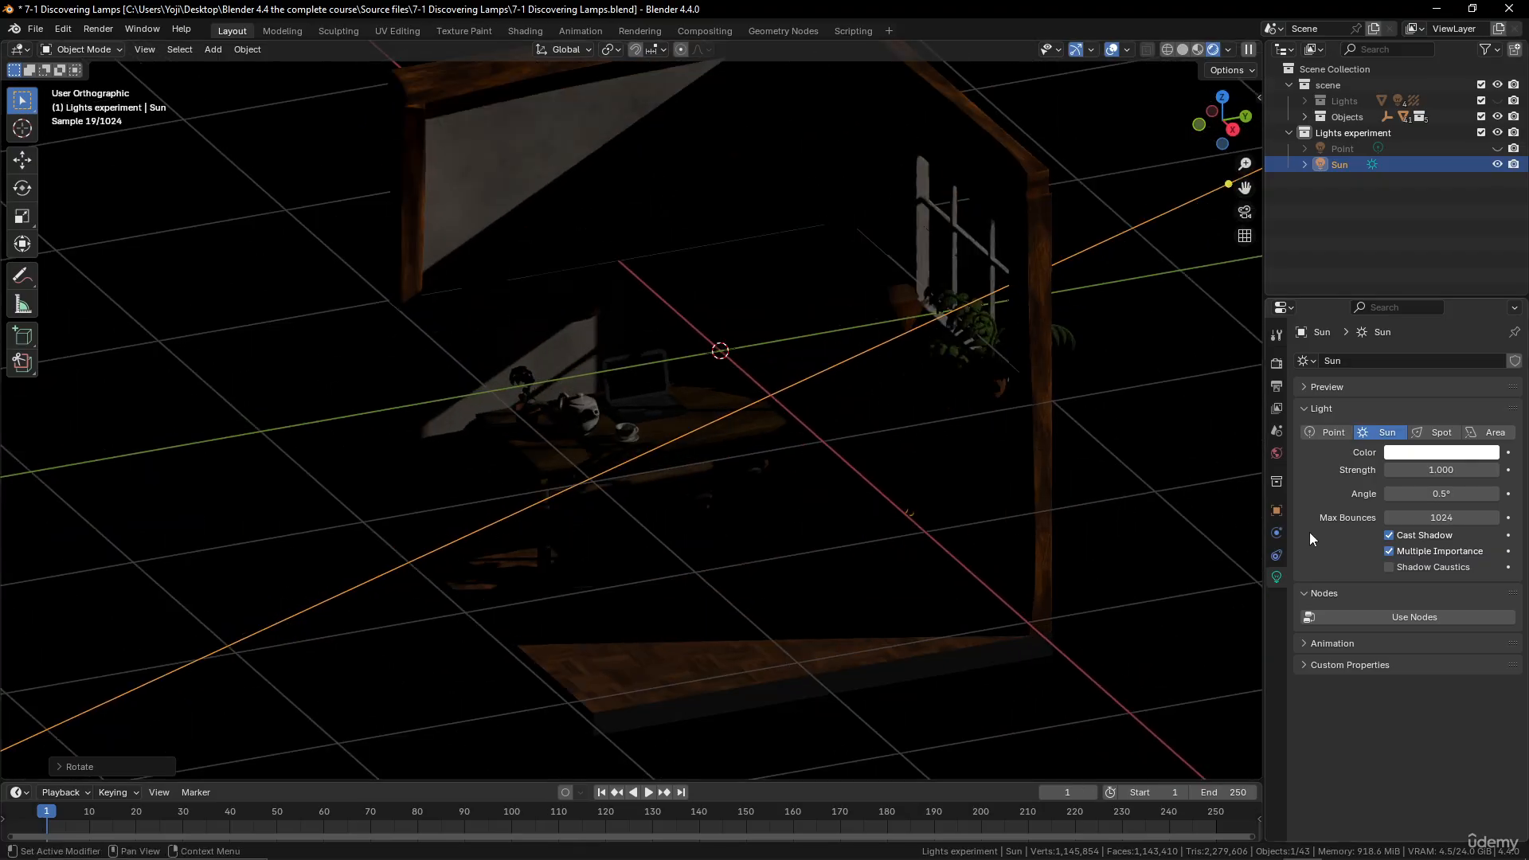
{"action": "left_click", "coordinate": [1386, 538]}
{"action": "left_click", "coordinate": [1388, 539]}
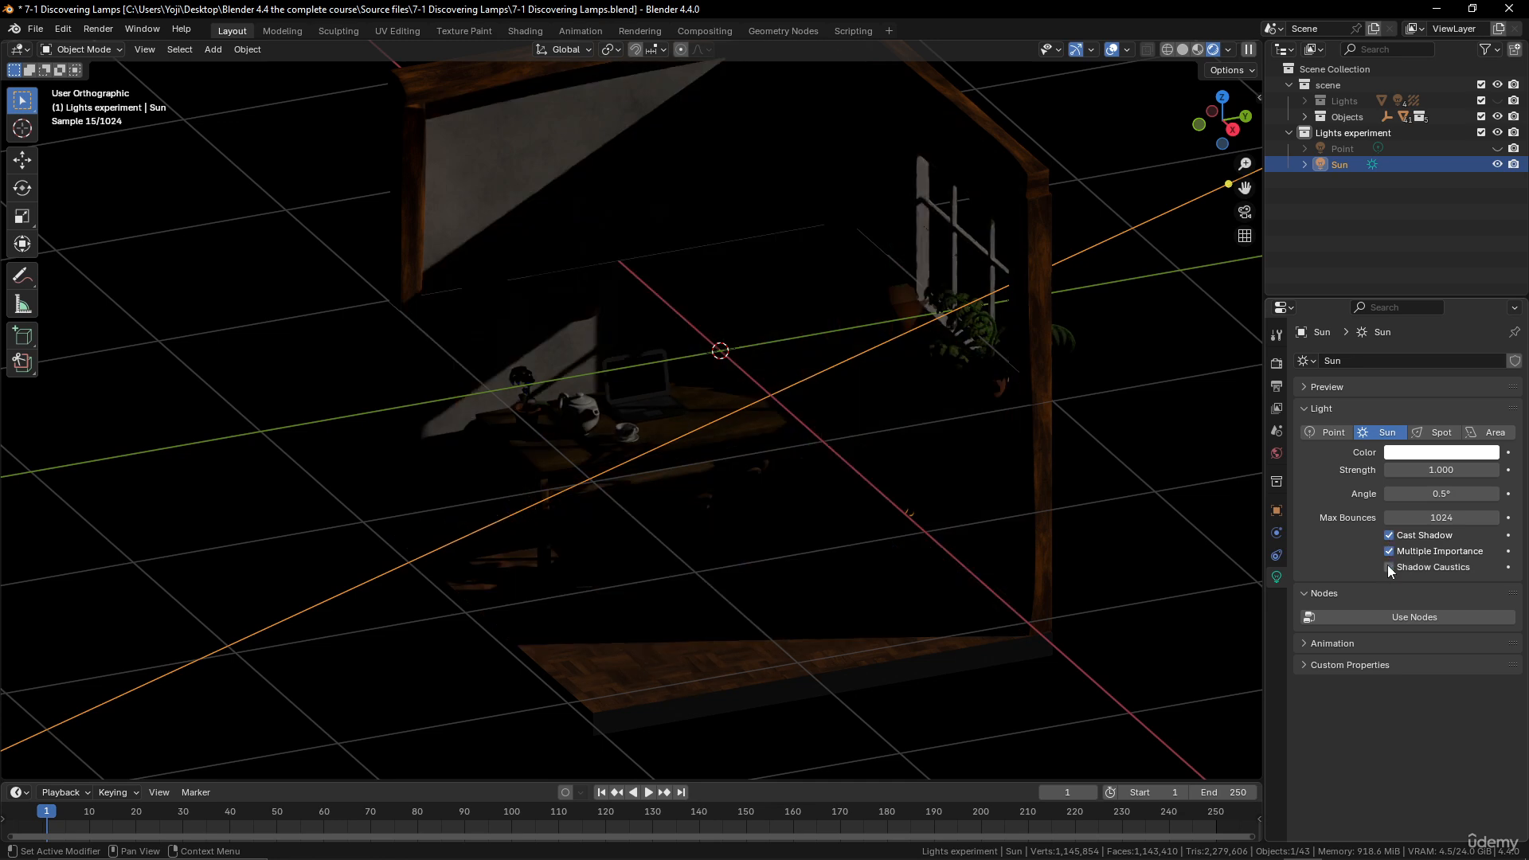
Raise the Sun light's strength to about 2.89
{"action": "scroll", "coordinate": [806, 440], "scroll_direction": "down", "scroll_amount": 4}
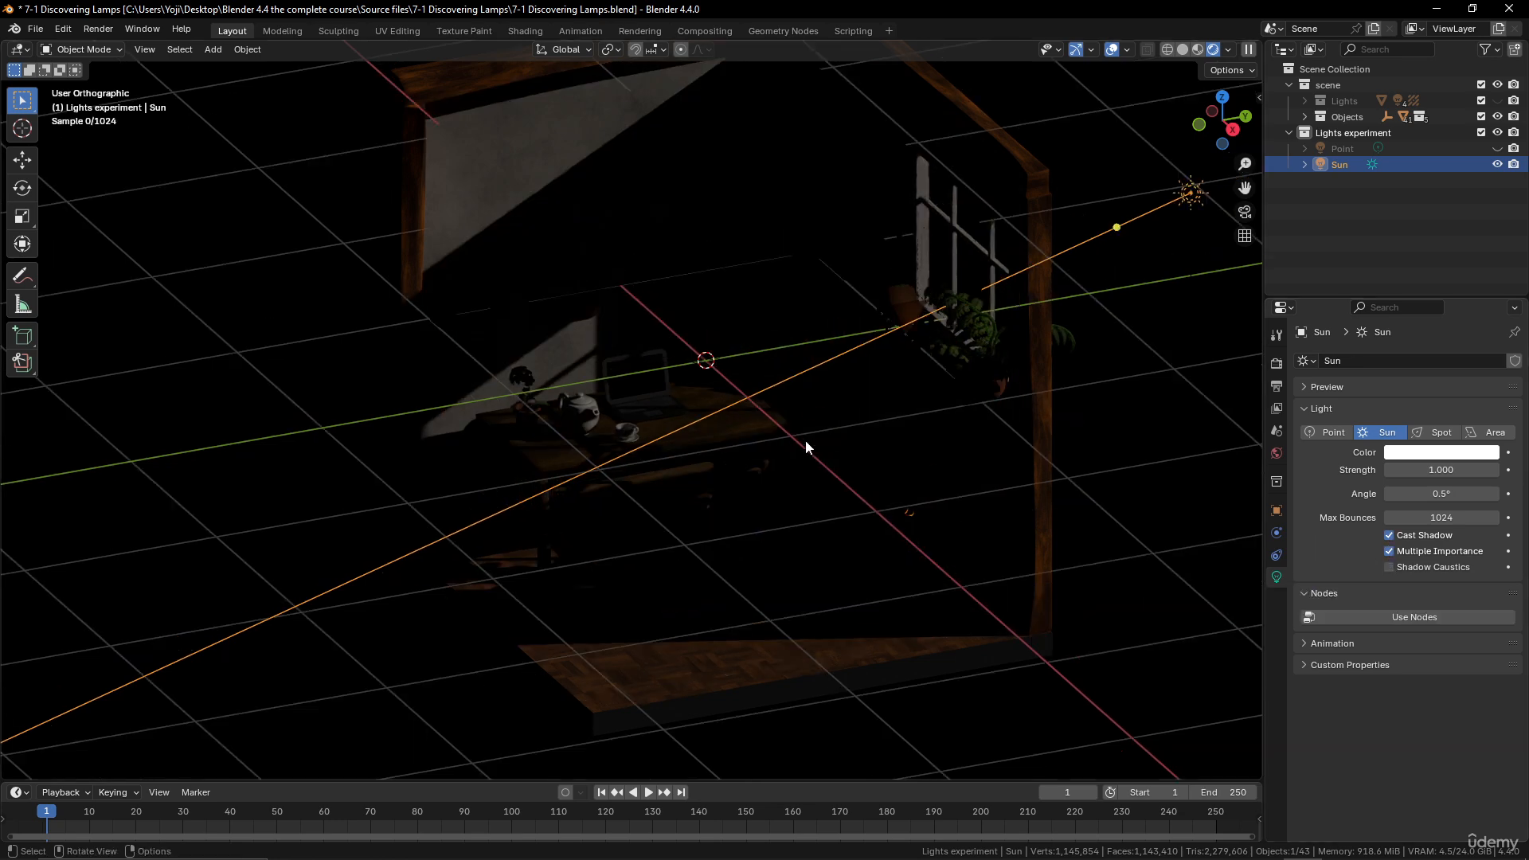
{"action": "scroll", "coordinate": [805, 439], "scroll_direction": "up", "scroll_amount": 4}
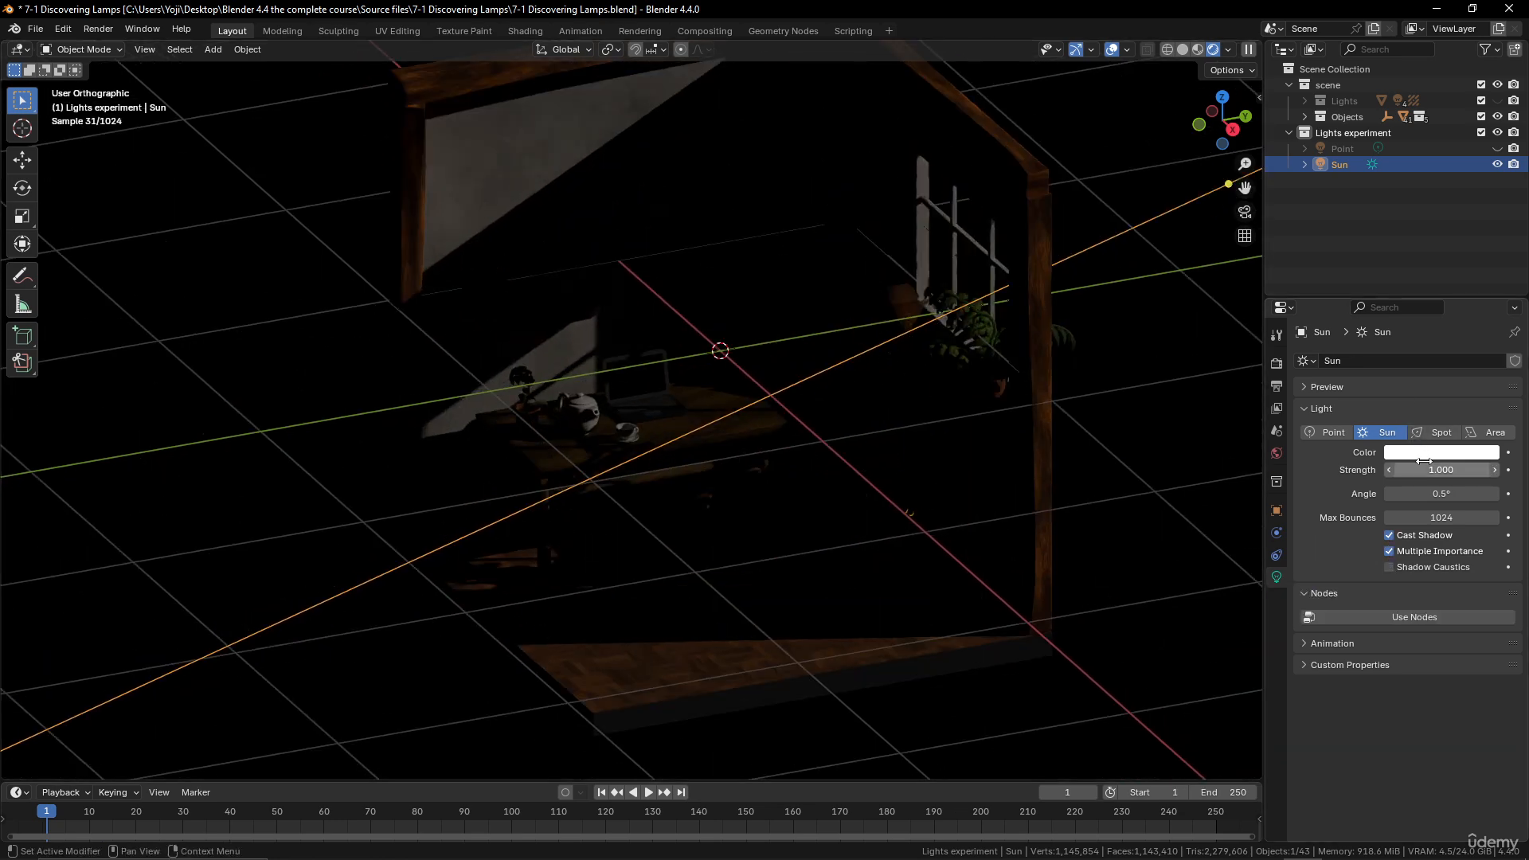
{"action": "mouse_move", "coordinate": [1440, 470]}
{"action": "left_mouse_down"}
{"action": "mouse_move", "coordinate": [1497, 470]}
{"action": "mouse_move", "coordinate": [1441, 469]}
{"action": "left_mouse_up"}
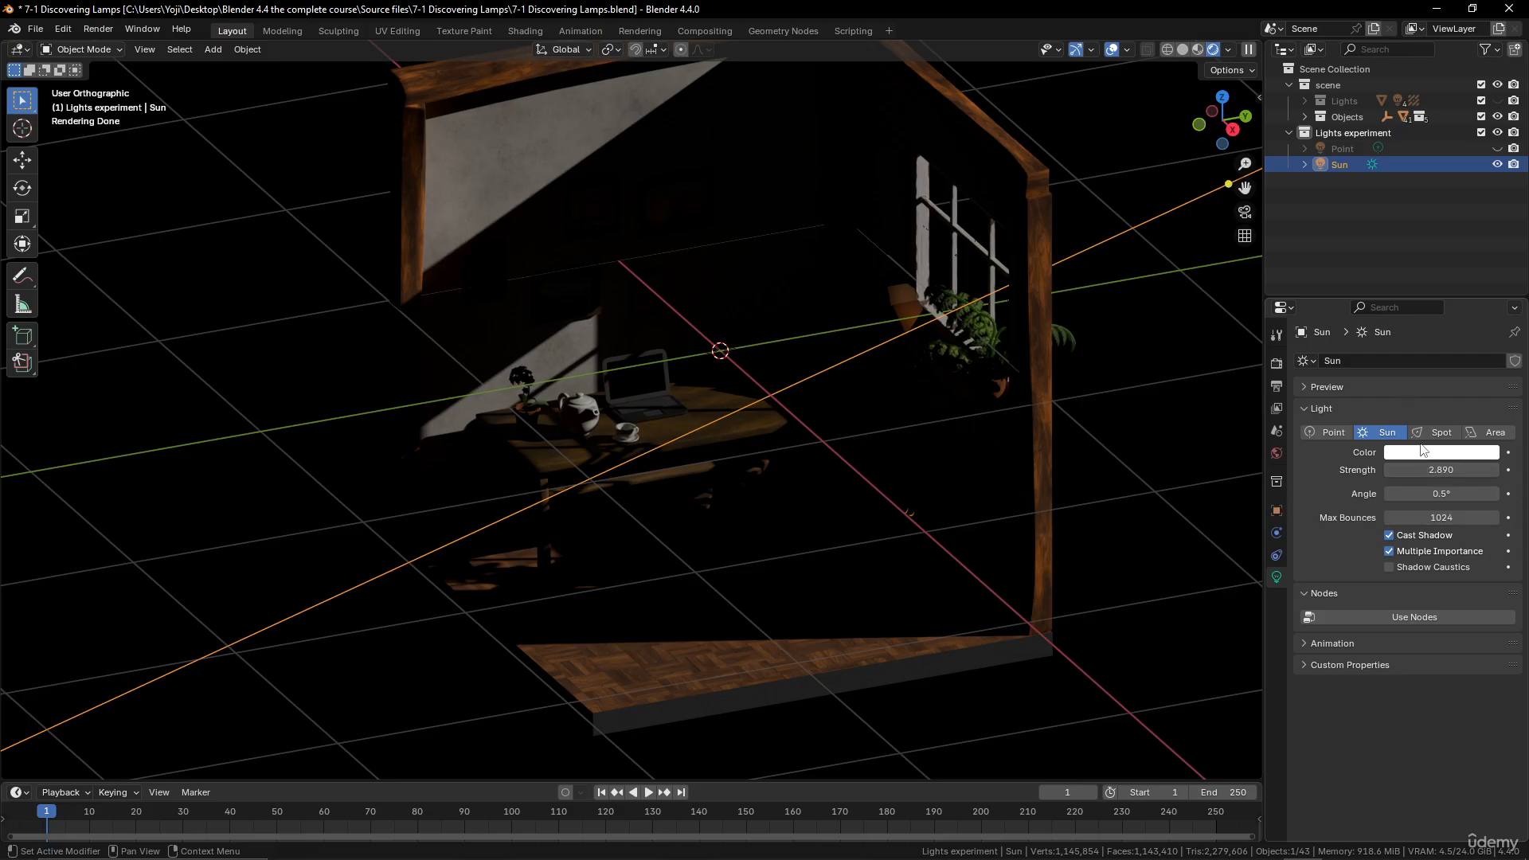
{"action": "scroll", "coordinate": [1001, 303], "scroll_direction": "down", "scroll_amount": 4}
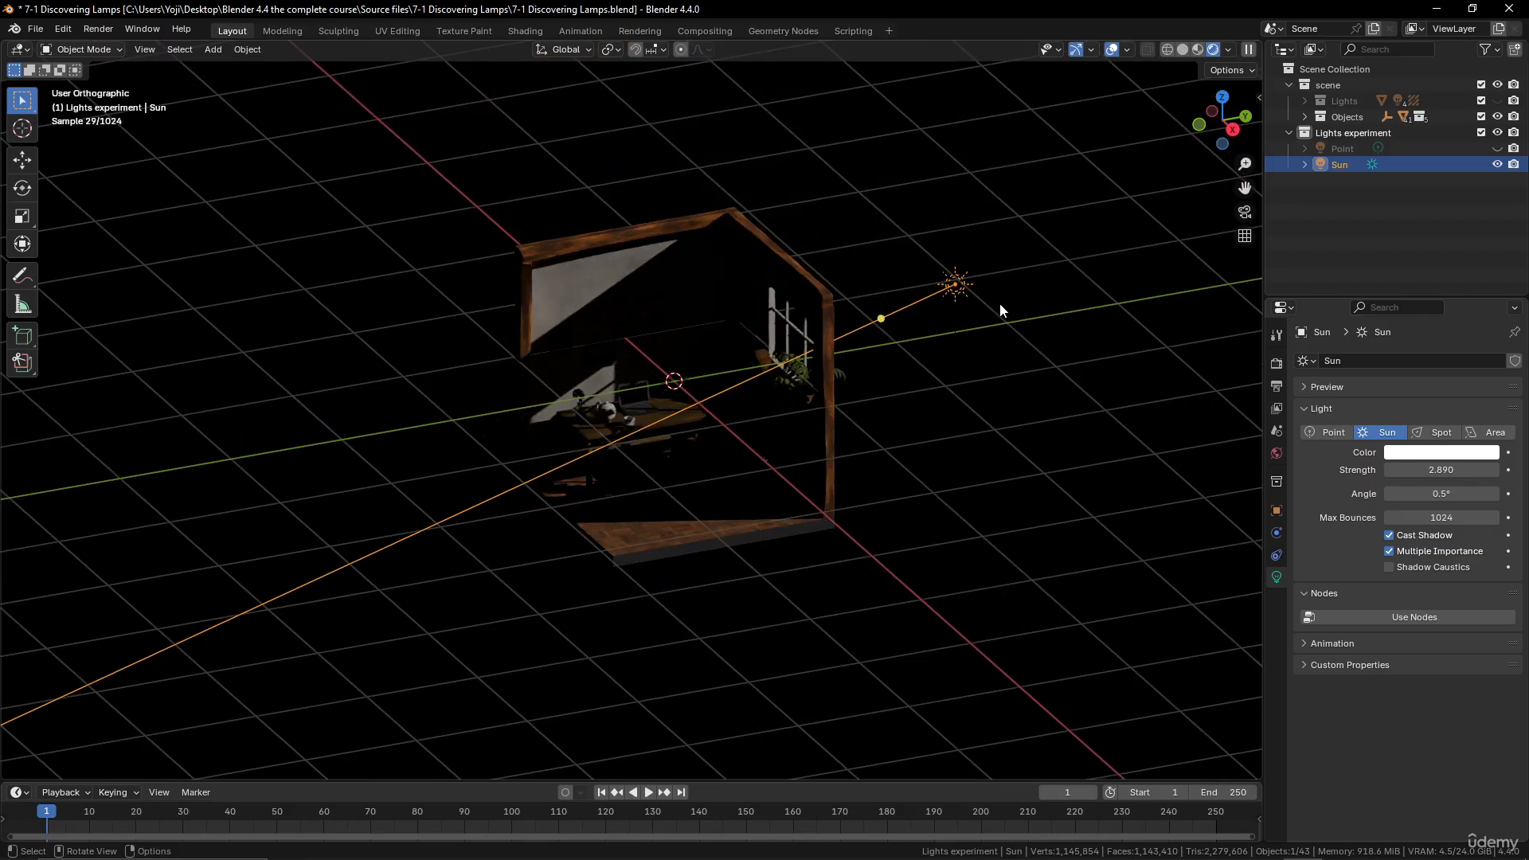
Hide the Sun light in the Lights experiment collection and add a Spot light to the scene
{"action": "scroll", "coordinate": [999, 302], "scroll_direction": "up", "scroll_amount": 3}
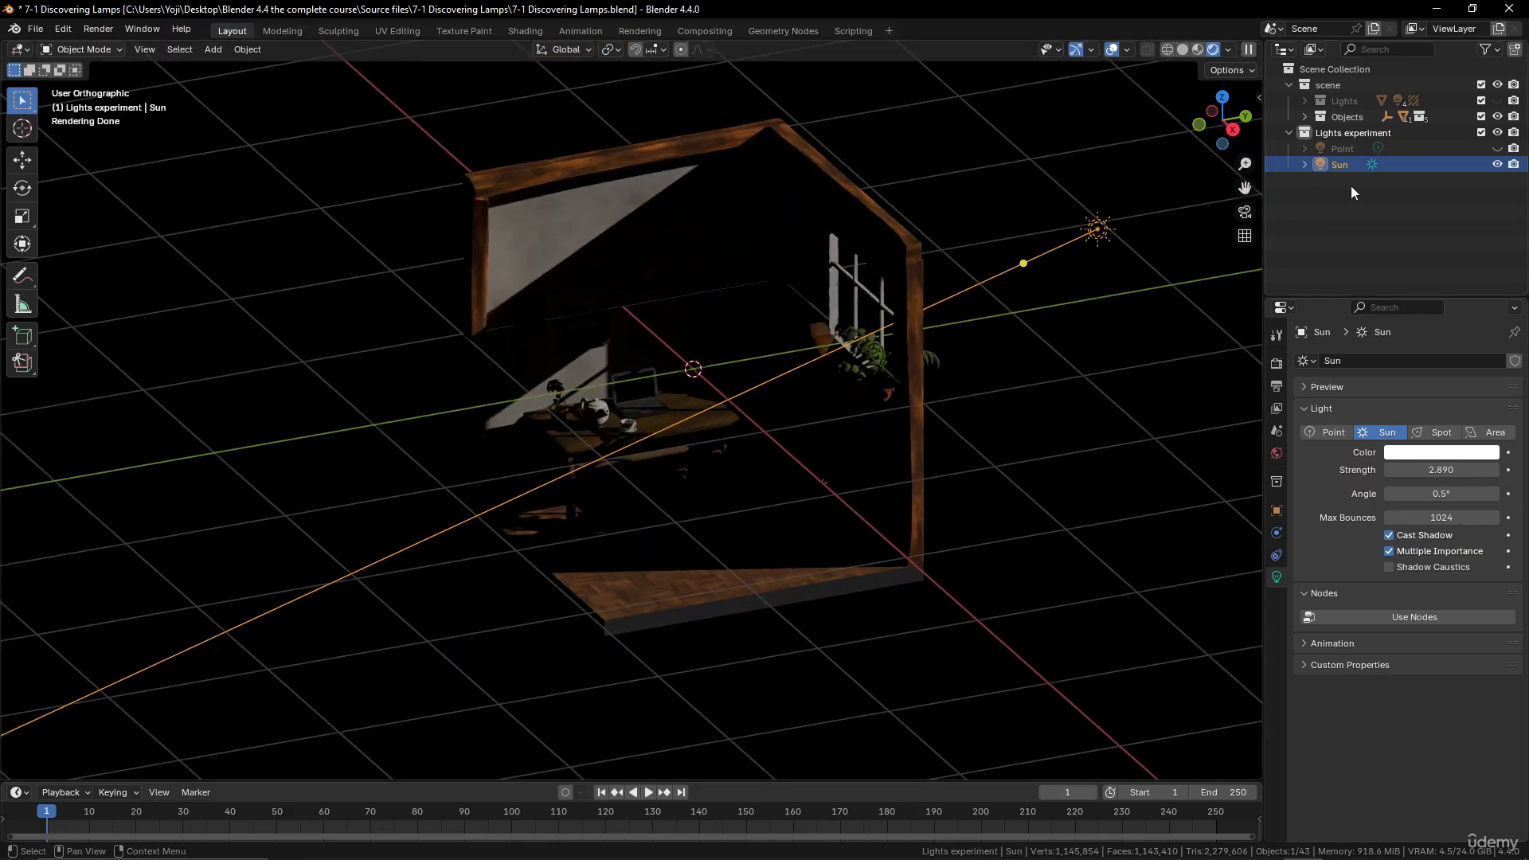
{"action": "left_click", "coordinate": [1497, 164]}
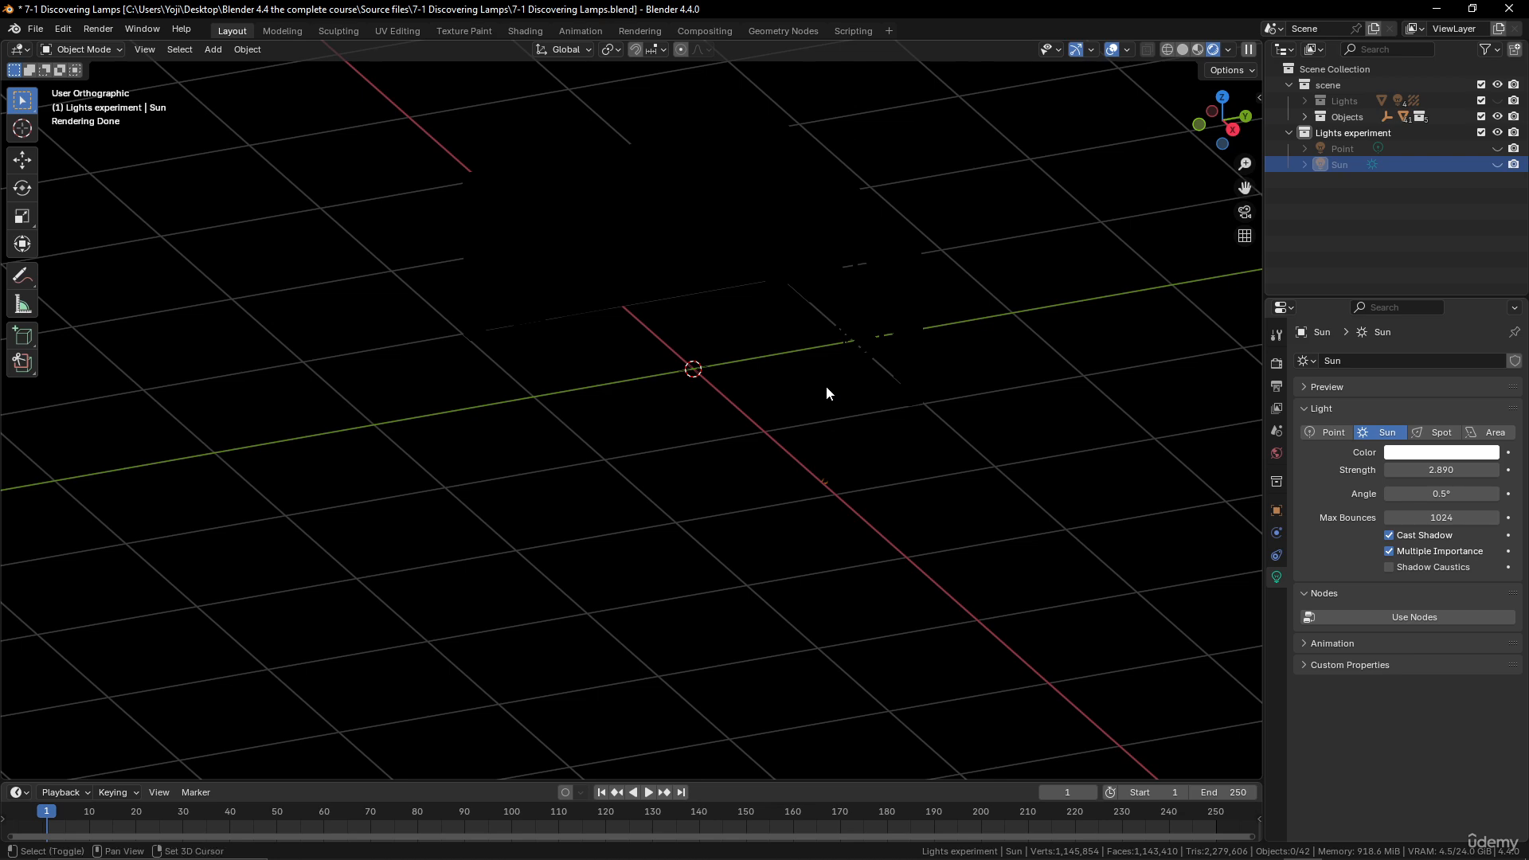
{"action": "key", "text": "shift+a"}
{"action": "mouse_move", "coordinate": [826, 387]}
{"action": "left_click", "coordinate": [896, 420]}
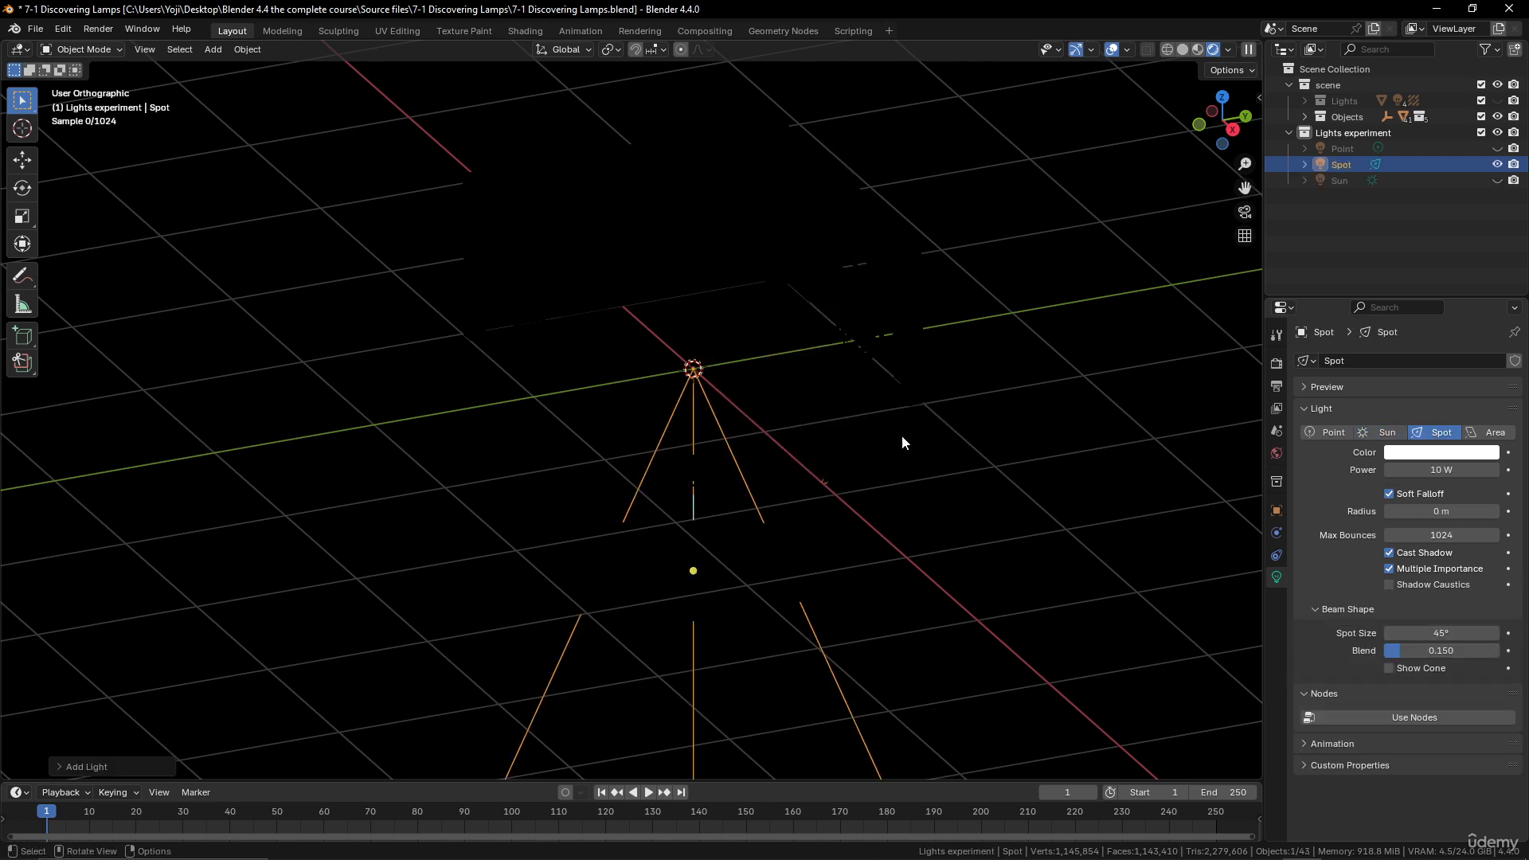
Move the Spot light upward along the global Z axis so its beam covers the whole round rug below
{"action": "middle_click_drag", "start_coordinate": [901, 435], "coordinate": [833, 393]}
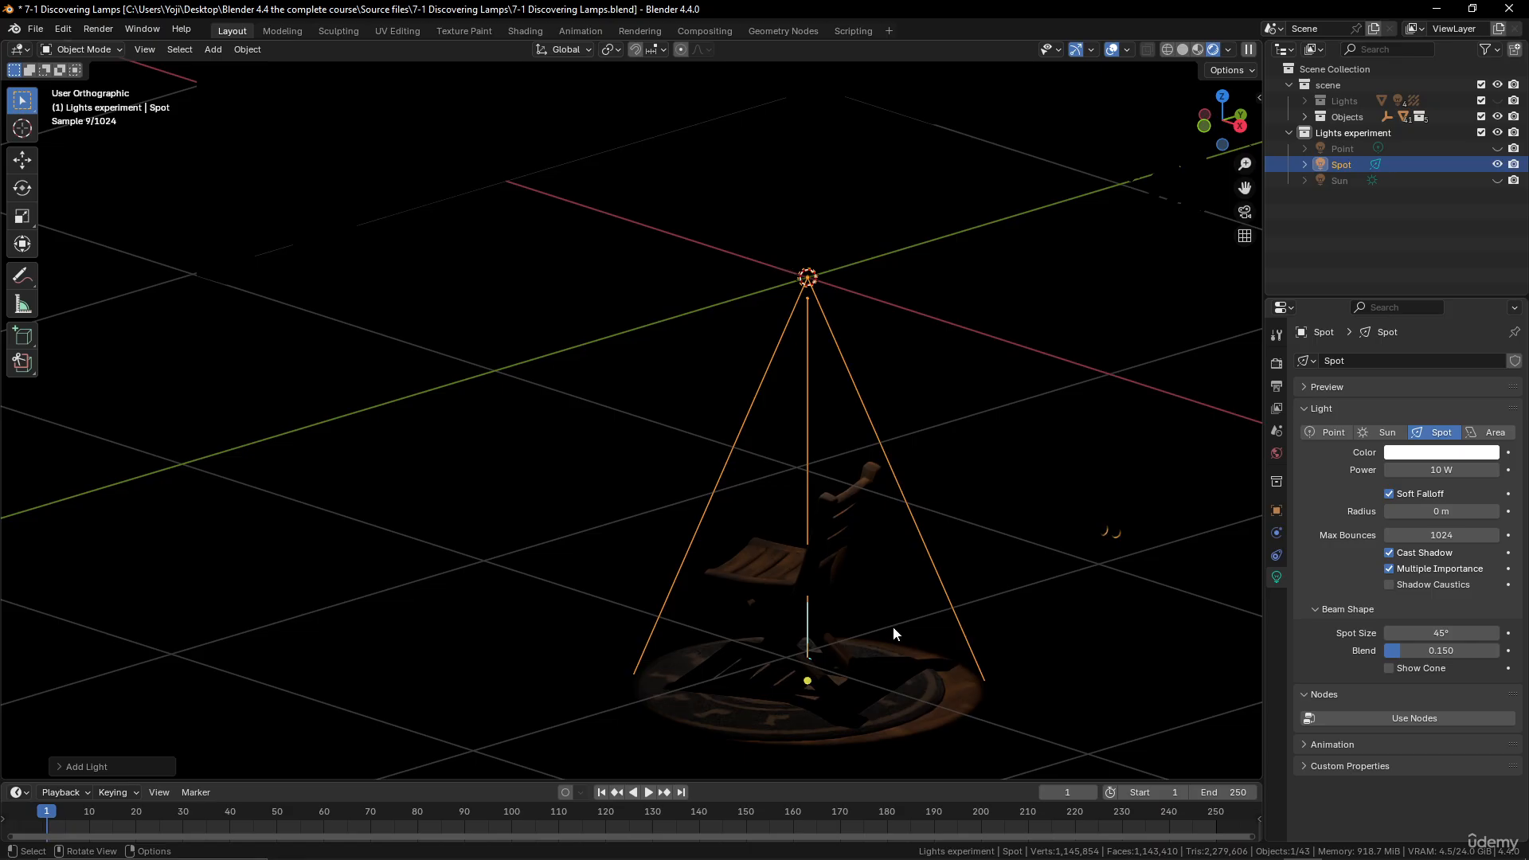
{"action": "key", "text": "g"}
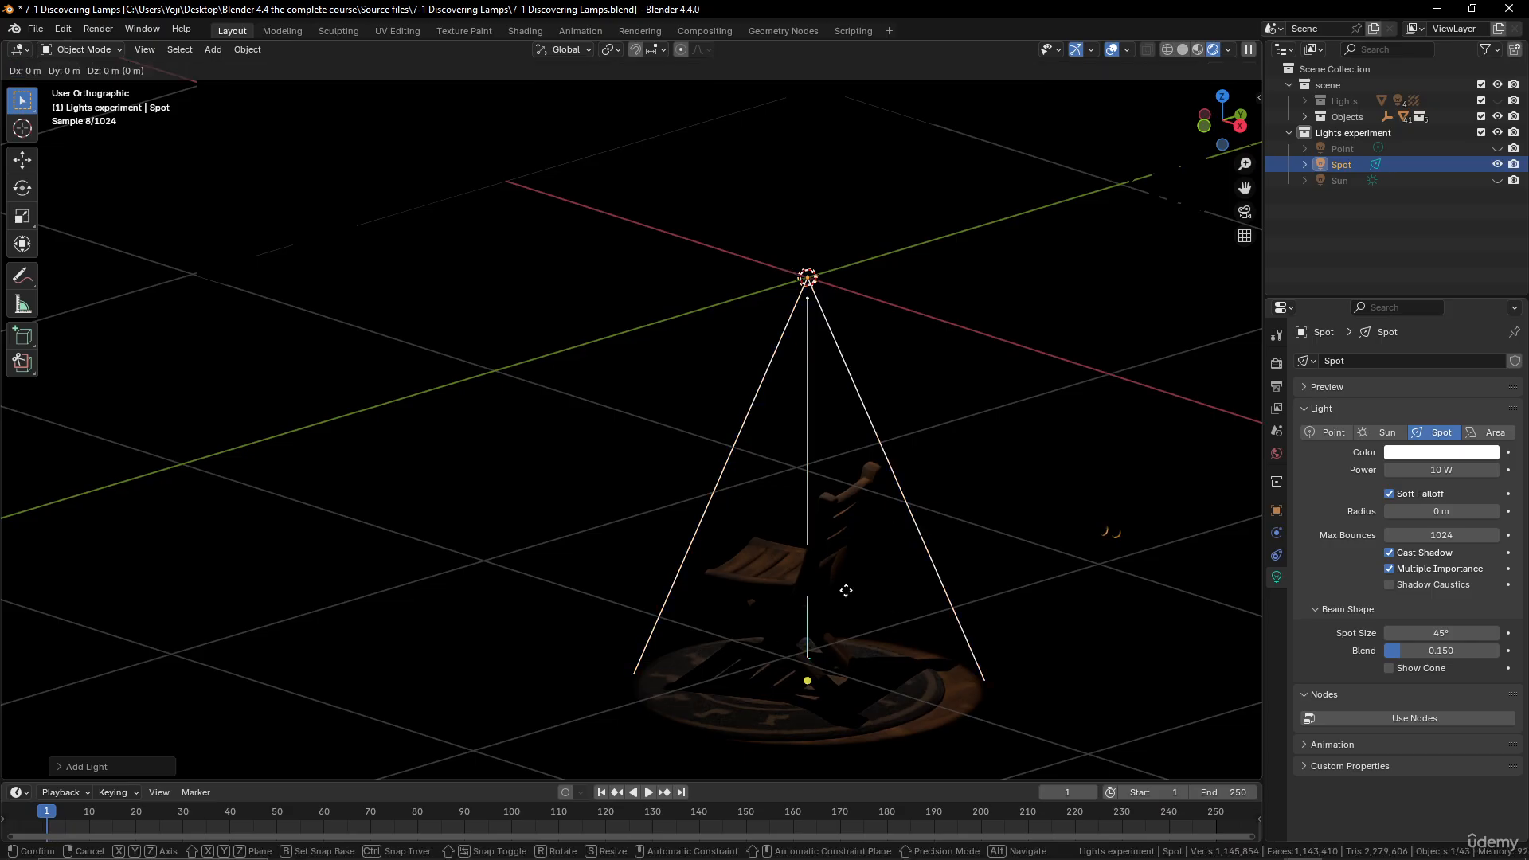
{"action": "key", "text": "z"}
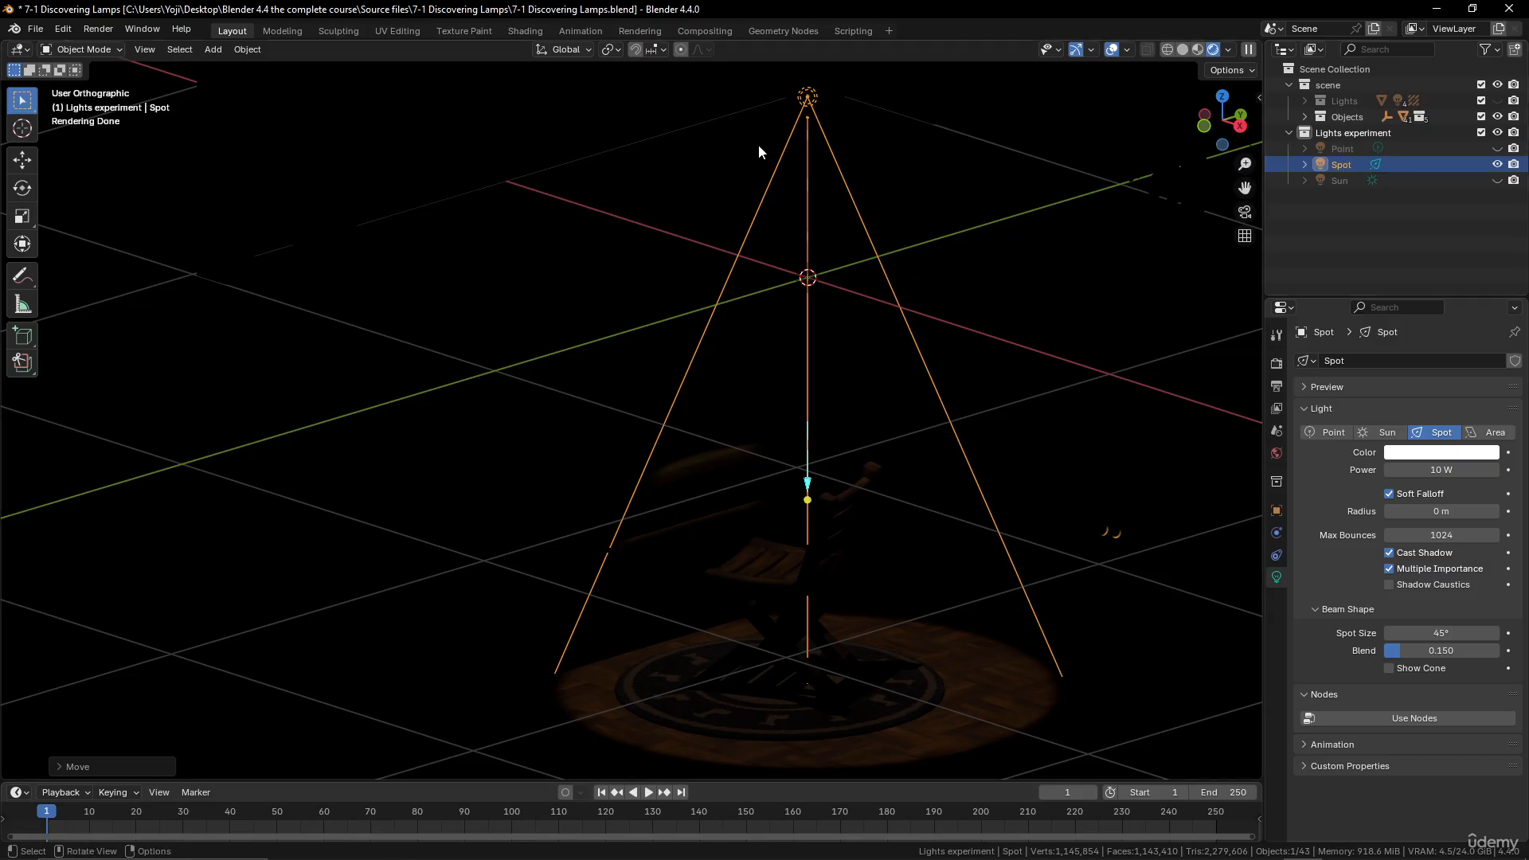
Annotate arrows radiating all around the Spot light plus its cone outline, and set the light's radius to 0.197 m
{"action": "scroll", "coordinate": [744, 435], "scroll_direction": "down", "scroll_amount": 2}
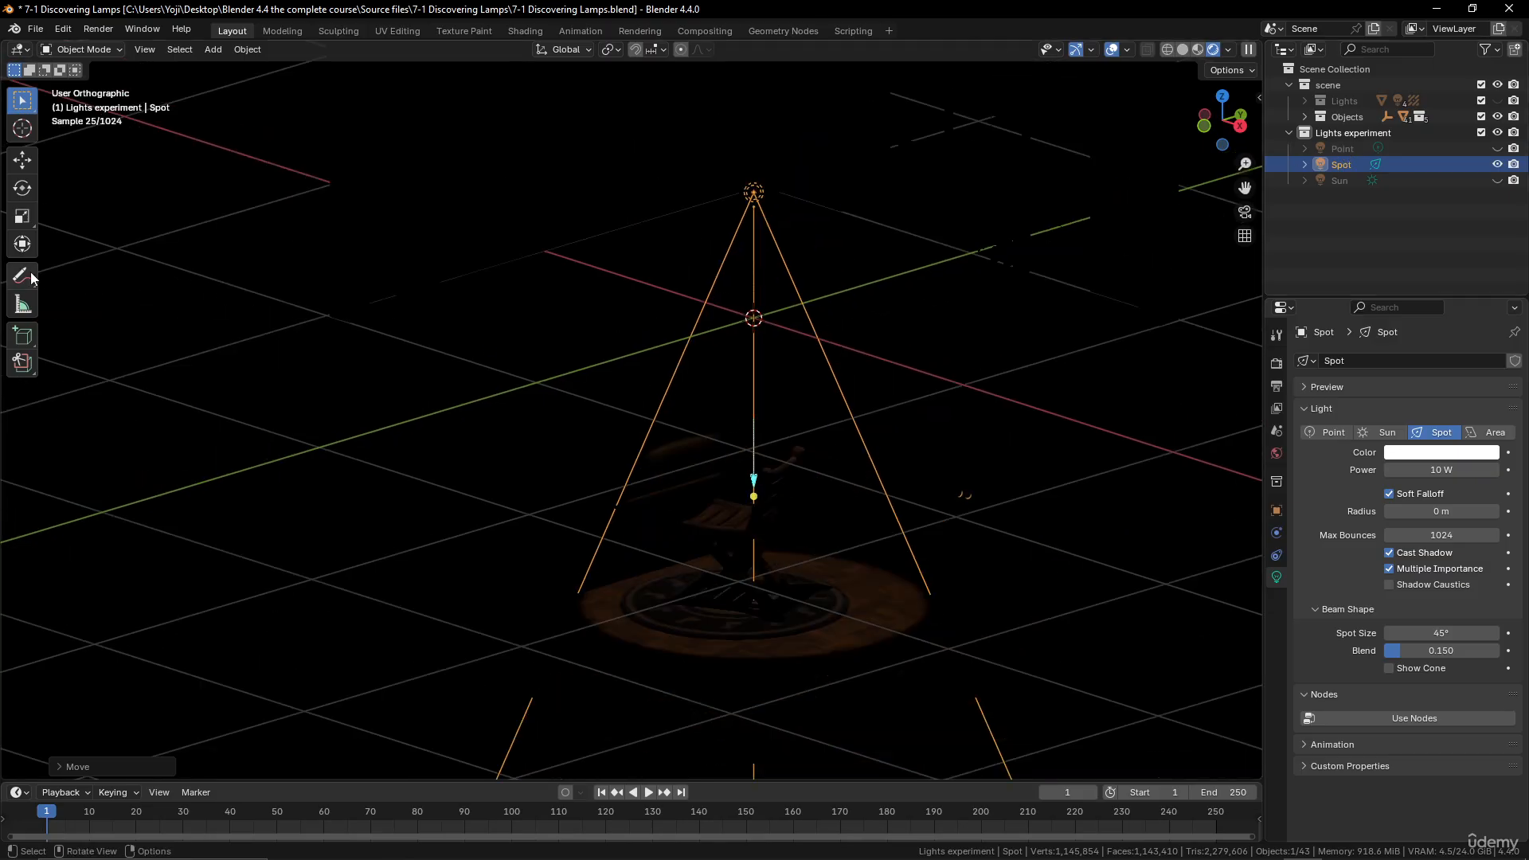
{"action": "left_click_drag", "start_coordinate": [30, 275], "coordinate": [119, 283]}
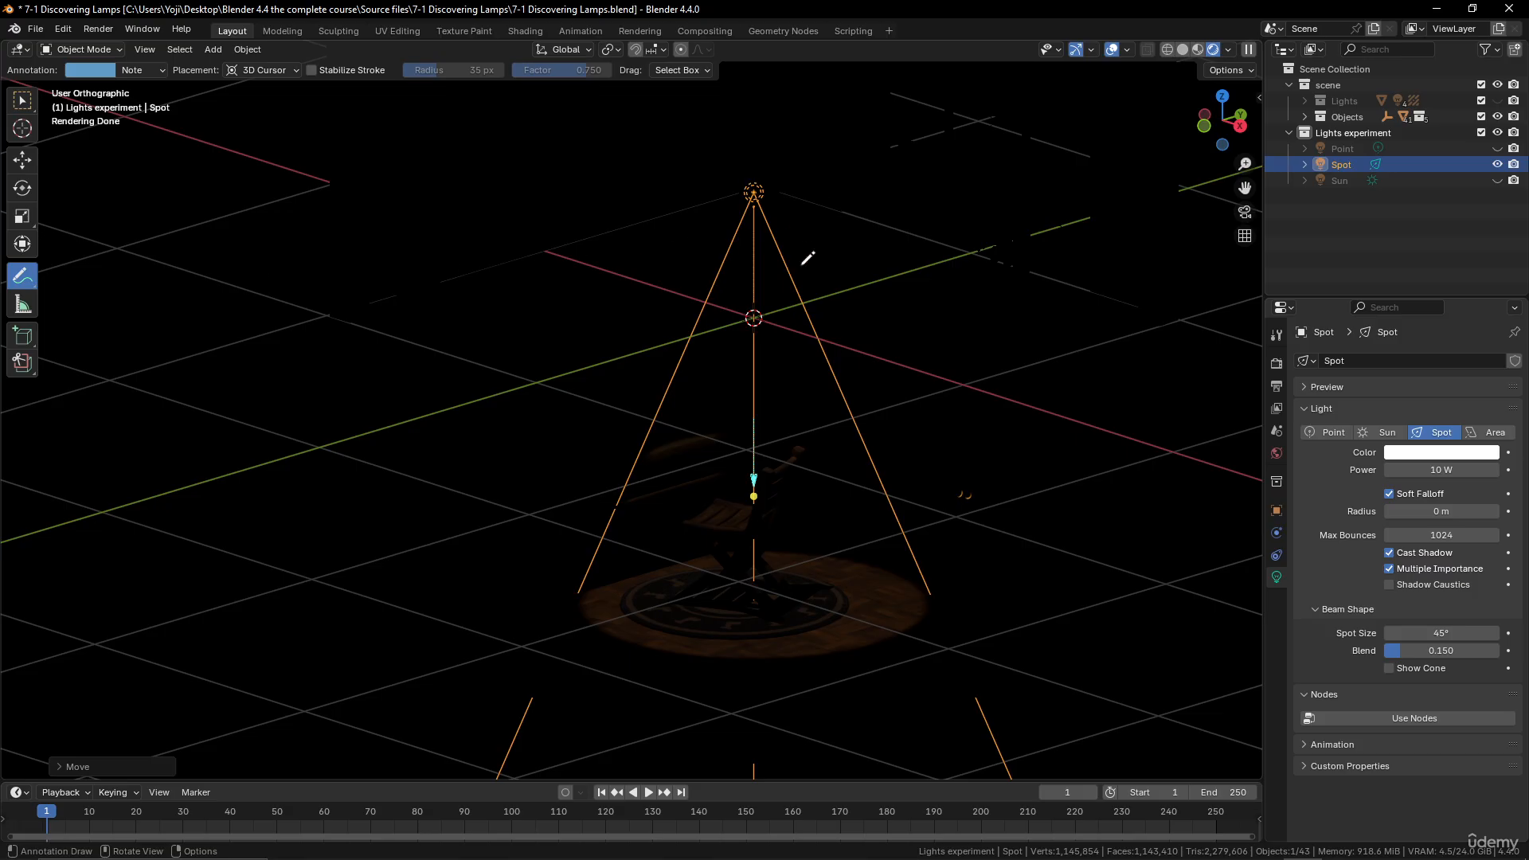
{"action": "mouse_move", "coordinate": [768, 202]}
{"action": "left_mouse_down"}
{"action": "mouse_move", "coordinate": [818, 323]}
{"action": "mouse_move", "coordinate": [755, 317]}
{"action": "mouse_move", "coordinate": [828, 332]}
{"action": "mouse_move", "coordinate": [834, 306]}
{"action": "left_mouse_up"}
{"action": "mouse_move", "coordinate": [738, 231]}
{"action": "left_mouse_down"}
{"action": "mouse_move", "coordinate": [649, 341]}
{"action": "mouse_move", "coordinate": [685, 319]}
{"action": "left_mouse_up"}
{"action": "left_click_drag", "start_coordinate": [778, 194], "coordinate": [883, 264]}
{"action": "left_click_drag", "start_coordinate": [870, 235], "coordinate": [867, 265]}
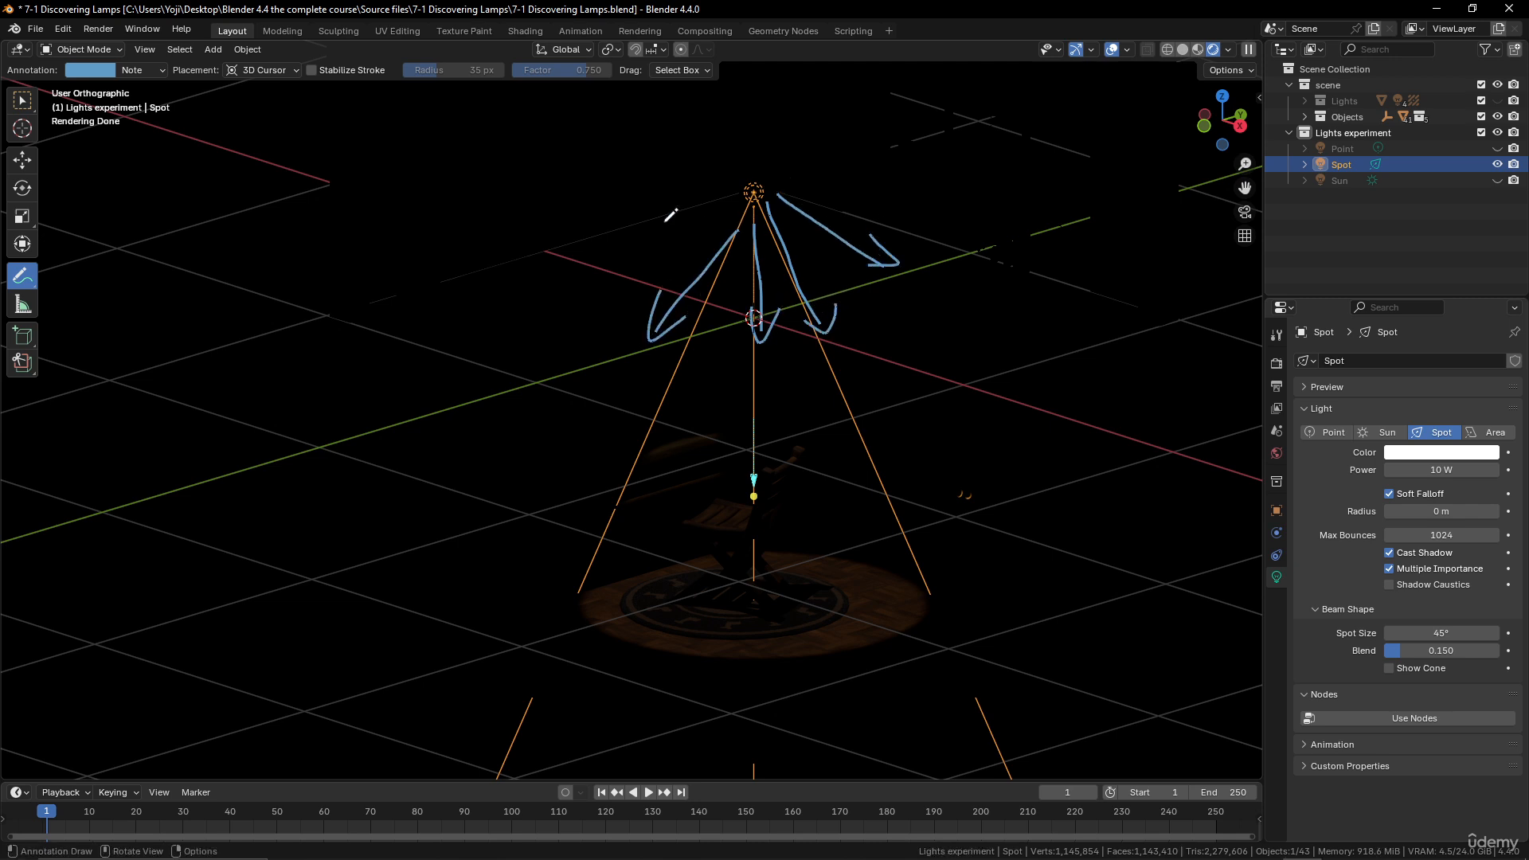
{"action": "mouse_move", "coordinate": [687, 210]}
{"action": "left_mouse_down"}
{"action": "mouse_move", "coordinate": [619, 256]}
{"action": "mouse_move", "coordinate": [640, 261]}
{"action": "left_mouse_up"}
{"action": "mouse_move", "coordinate": [780, 136]}
{"action": "left_mouse_down"}
{"action": "mouse_move", "coordinate": [913, 144]}
{"action": "mouse_move", "coordinate": [876, 161]}
{"action": "left_mouse_up"}
{"action": "scroll", "coordinate": [735, 202], "scroll_direction": "down", "scroll_amount": 2}
{"action": "mouse_move", "coordinate": [734, 201]}
{"action": "left_mouse_down"}
{"action": "mouse_move", "coordinate": [779, 148]}
{"action": "mouse_move", "coordinate": [780, 165]}
{"action": "left_mouse_up"}
{"action": "mouse_move", "coordinate": [707, 215]}
{"action": "left_mouse_down"}
{"action": "mouse_move", "coordinate": [653, 169]}
{"action": "mouse_move", "coordinate": [658, 192]}
{"action": "mouse_move", "coordinate": [595, 233]}
{"action": "mouse_move", "coordinate": [620, 251]}
{"action": "left_mouse_up"}
{"action": "scroll", "coordinate": [623, 248], "scroll_direction": "up", "scroll_amount": 2}
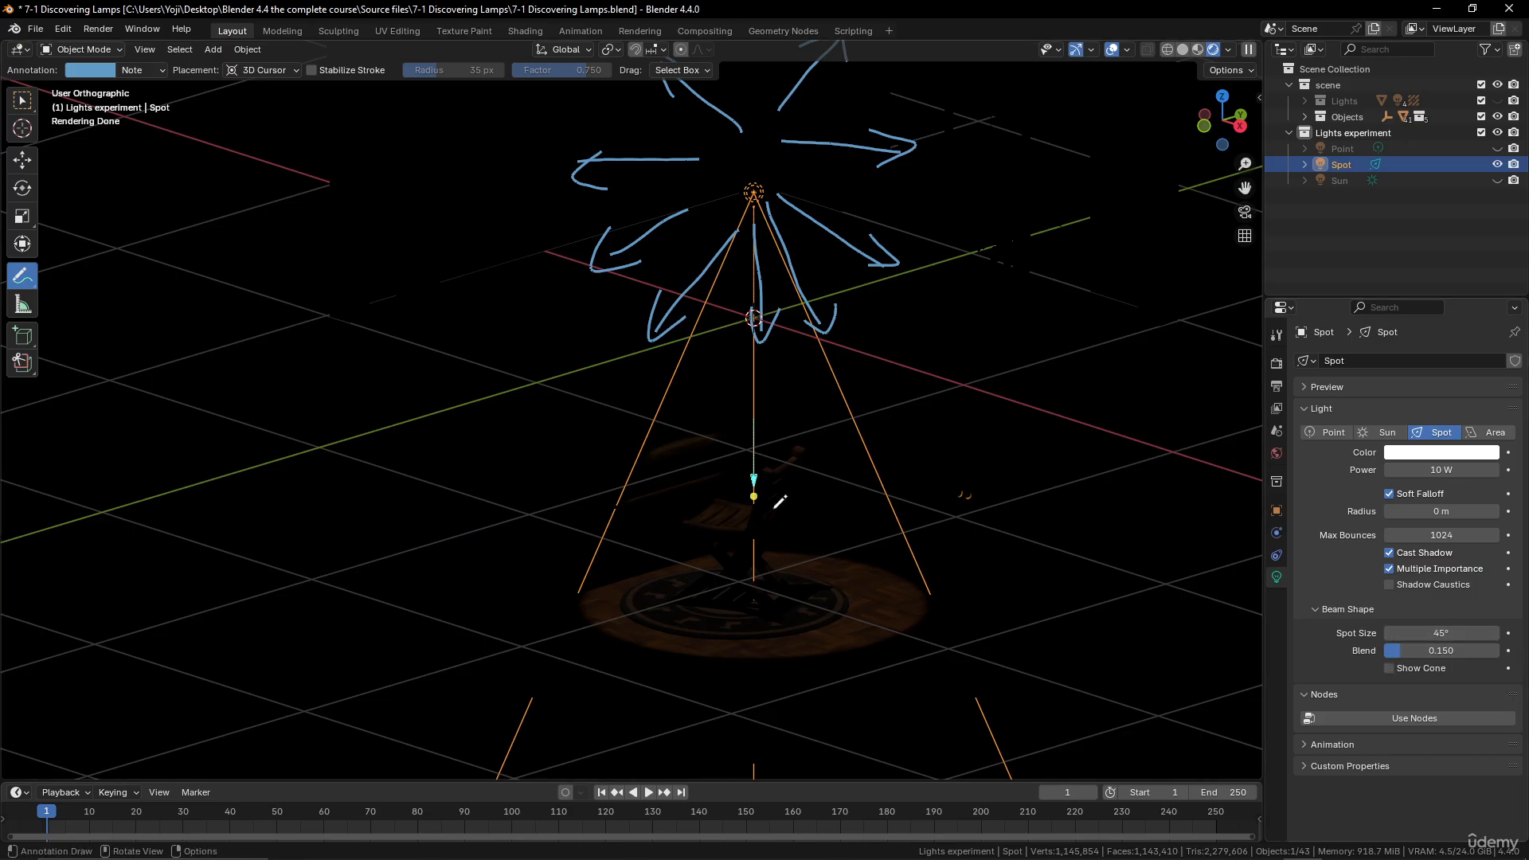
{"action": "mouse_move", "coordinate": [777, 210]}
{"action": "left_mouse_down"}
{"action": "mouse_move", "coordinate": [894, 488]}
{"action": "mouse_move", "coordinate": [843, 304]}
{"action": "mouse_move", "coordinate": [787, 237]}
{"action": "mouse_move", "coordinate": [926, 543]}
{"action": "mouse_move", "coordinate": [609, 572]}
{"action": "mouse_move", "coordinate": [737, 259]}
{"action": "left_mouse_up"}
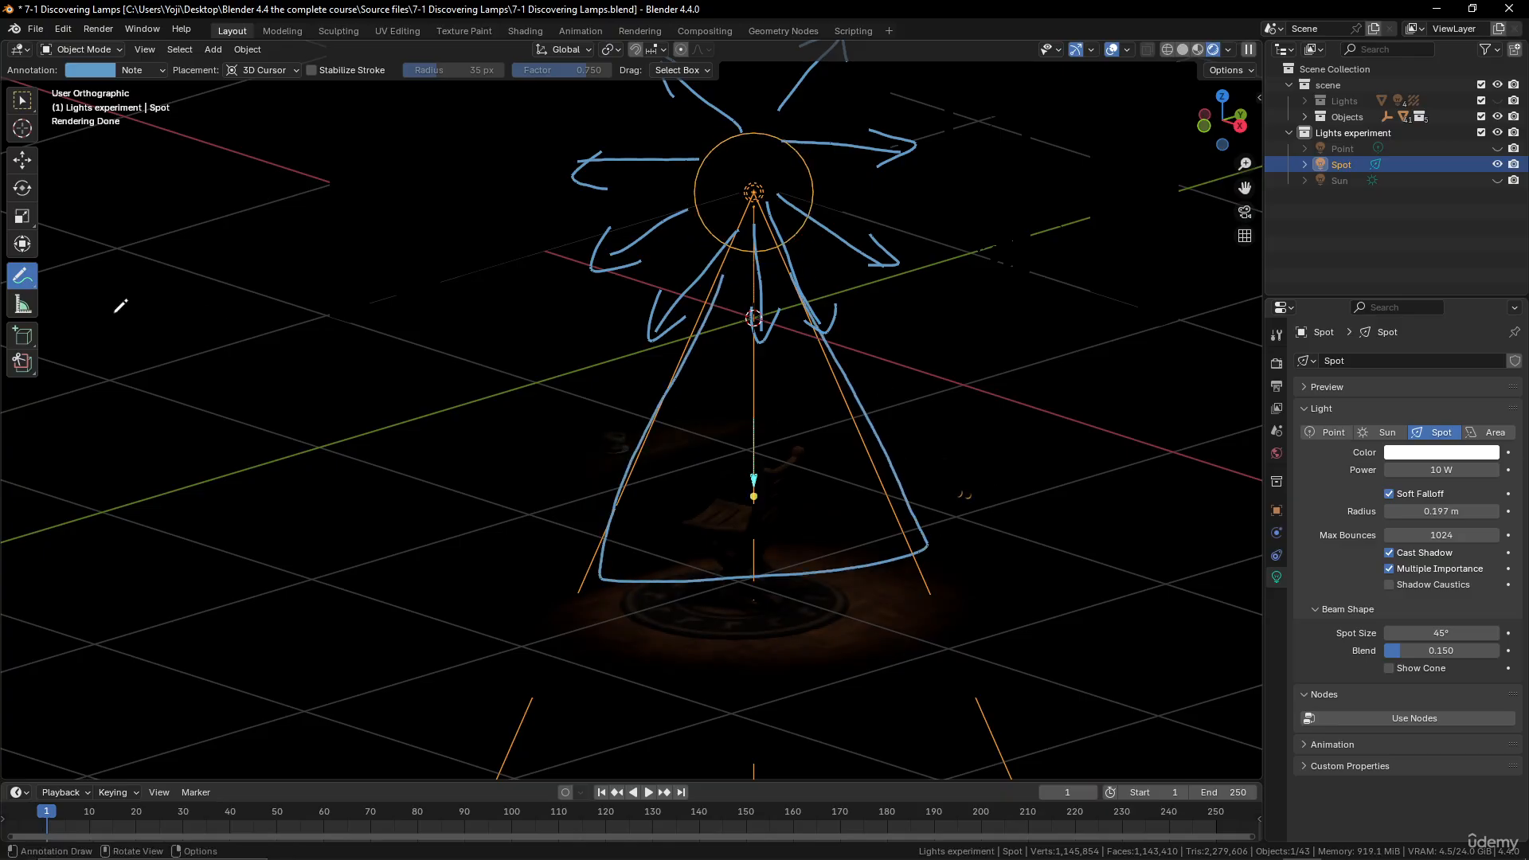
Erase all annotation strokes around the Spot light and return to the Select Box tool
{"action": "left_click_drag", "start_coordinate": [21, 276], "coordinate": [95, 376]}
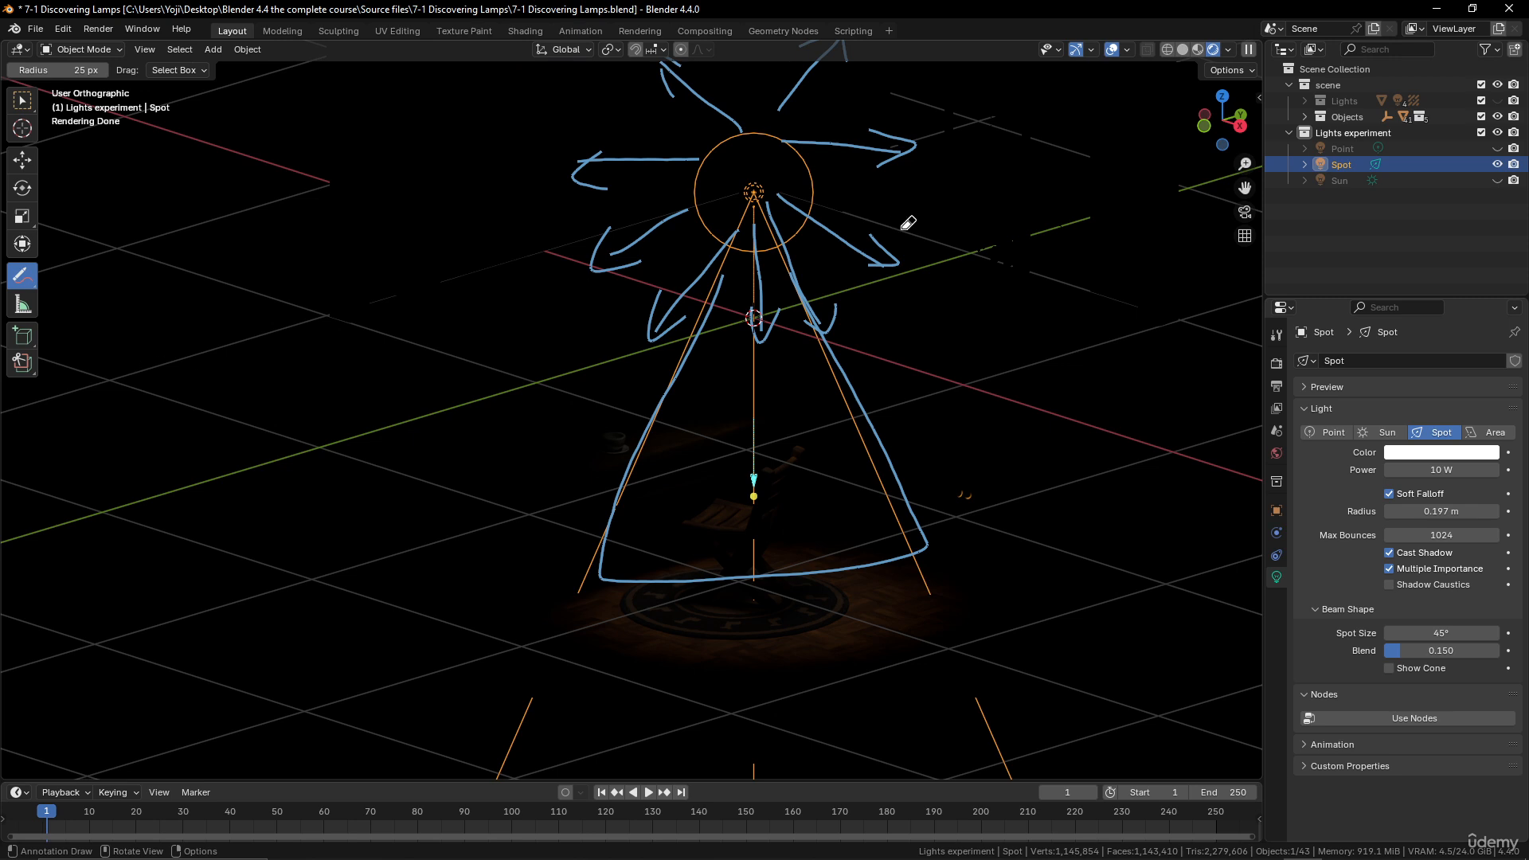
{"action": "mouse_move", "coordinate": [903, 238]}
{"action": "left_mouse_down"}
{"action": "mouse_move", "coordinate": [865, 282]}
{"action": "mouse_move", "coordinate": [846, 136]}
{"action": "mouse_move", "coordinate": [810, 103]}
{"action": "mouse_move", "coordinate": [826, 79]}
{"action": "mouse_move", "coordinate": [793, 109]}
{"action": "left_mouse_up"}
{"action": "scroll", "coordinate": [840, 136], "scroll_direction": "down", "scroll_amount": 2}
{"action": "mouse_move", "coordinate": [673, 151]}
{"action": "left_mouse_down"}
{"action": "mouse_move", "coordinate": [698, 182]}
{"action": "mouse_move", "coordinate": [643, 258]}
{"action": "mouse_move", "coordinate": [664, 363]}
{"action": "mouse_move", "coordinate": [733, 343]}
{"action": "mouse_move", "coordinate": [746, 290]}
{"action": "mouse_move", "coordinate": [642, 375]}
{"action": "mouse_move", "coordinate": [650, 500]}
{"action": "mouse_move", "coordinate": [632, 444]}
{"action": "mouse_move", "coordinate": [700, 529]}
{"action": "mouse_move", "coordinate": [895, 478]}
{"action": "mouse_move", "coordinate": [824, 445]}
{"action": "mouse_move", "coordinate": [805, 406]}
{"action": "mouse_move", "coordinate": [812, 494]}
{"action": "mouse_move", "coordinate": [744, 494]}
{"action": "mouse_move", "coordinate": [817, 459]}
{"action": "mouse_move", "coordinate": [738, 470]}
{"action": "left_mouse_up"}
{"action": "left_click", "coordinate": [24, 103]}
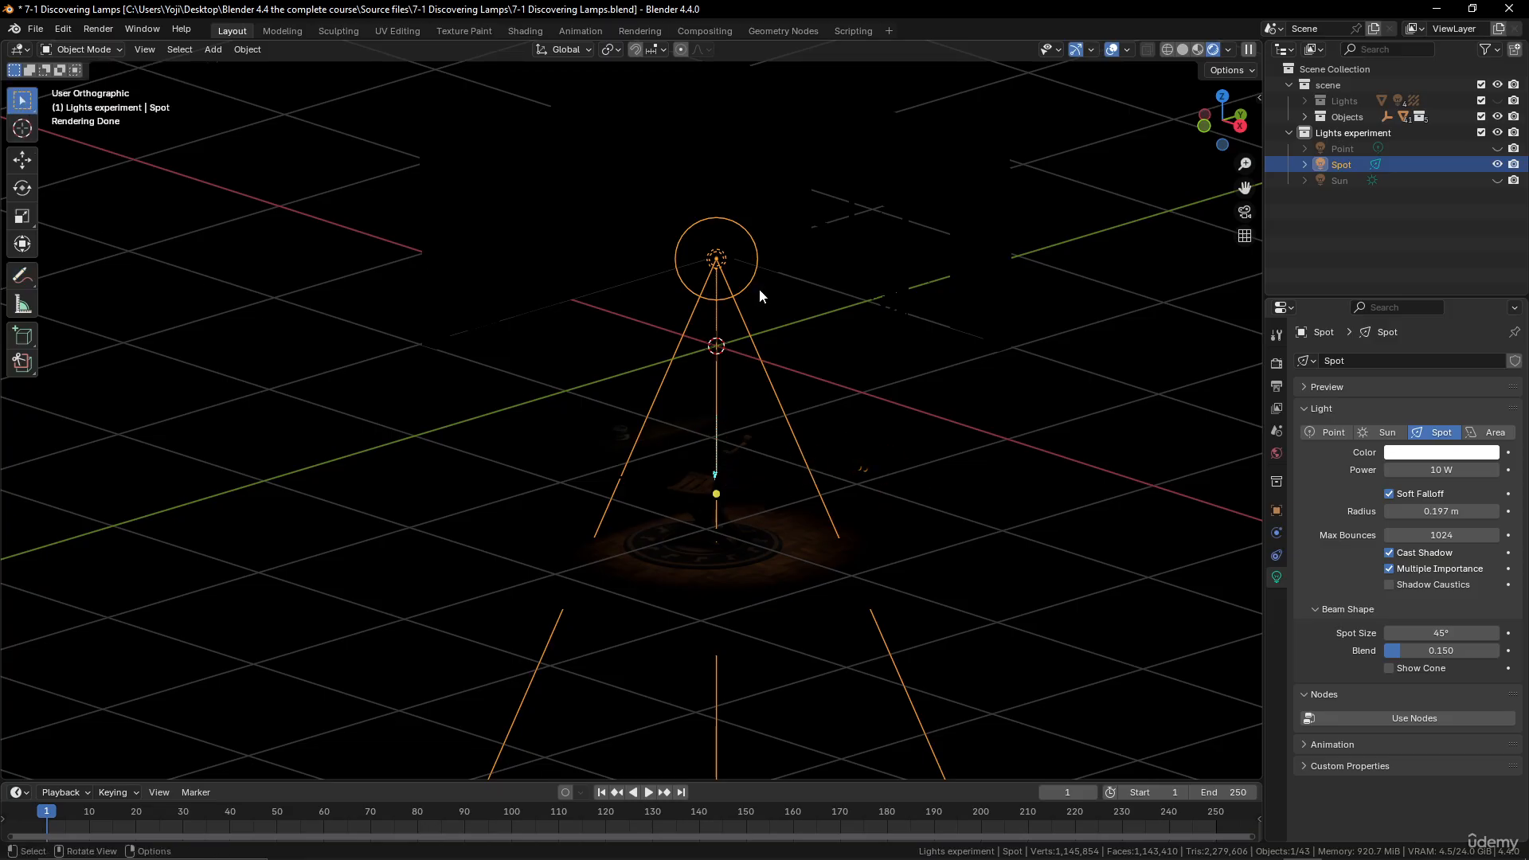
{"action": "scroll", "coordinate": [758, 288], "scroll_direction": "up", "scroll_amount": 2}
{"action": "key", "text": "g"}
{"action": "key", "text": "z"}
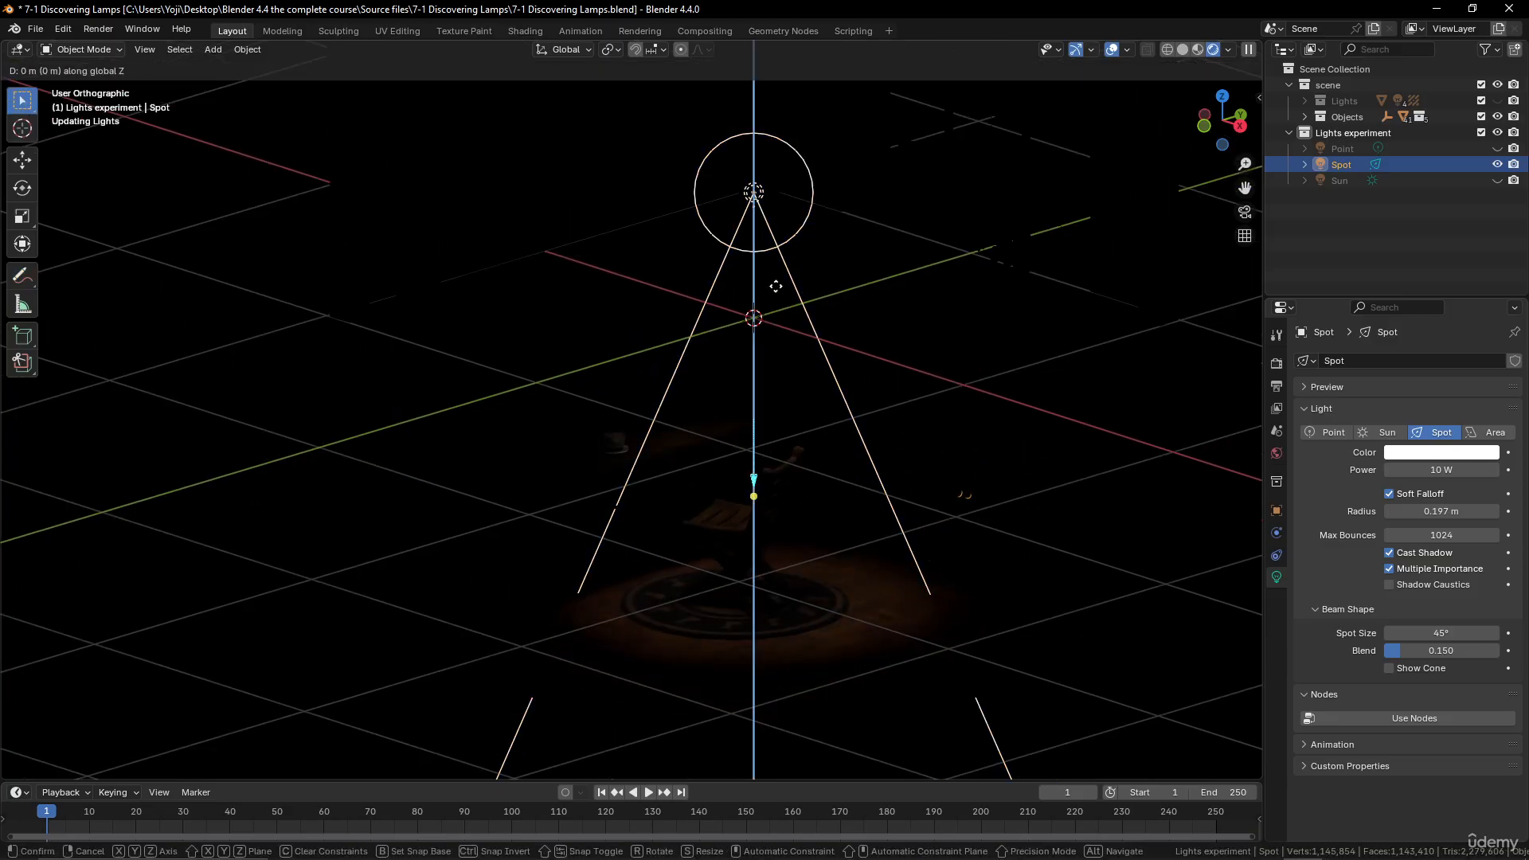
{"action": "right_click", "coordinate": [784, 682]}
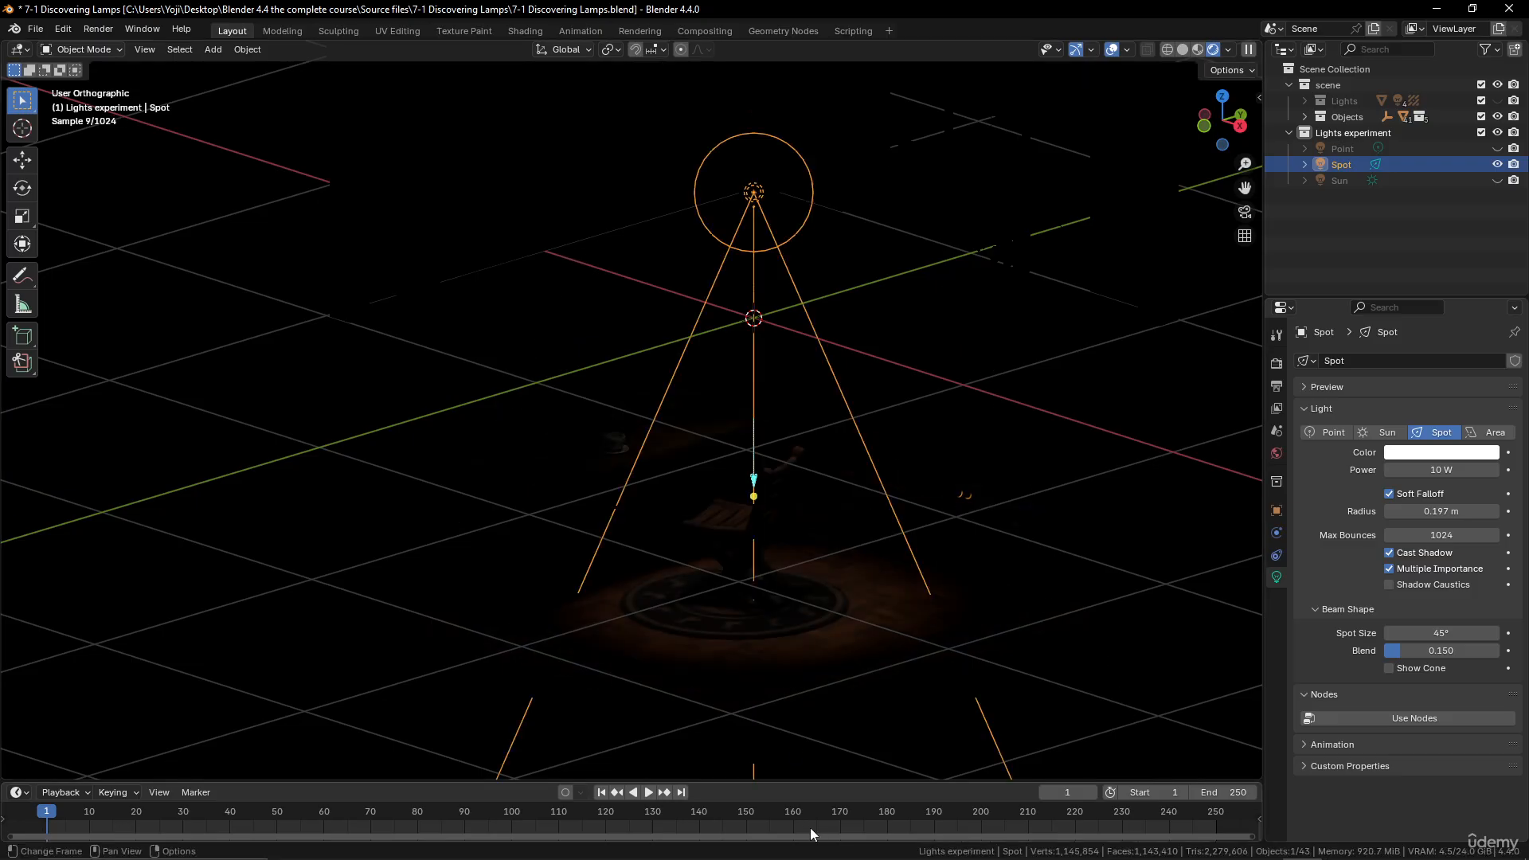
Reduce the Spot light's radius to 0.0445 m and raise its power to 42.4 W
{"action": "left_click_drag", "start_coordinate": [805, 211], "coordinate": [766, 177]}
{"action": "left_click_drag", "start_coordinate": [1433, 470], "coordinate": [1473, 470]}
{"action": "scroll", "coordinate": [963, 595], "scroll_direction": "up", "scroll_amount": 3}
{"action": "mouse_move", "coordinate": [961, 596]}
{"action": "middle_mouse_down"}
{"action": "mouse_move", "coordinate": [968, 577]}
{"action": "mouse_move", "coordinate": [943, 578]}
{"action": "middle_mouse_up"}
{"action": "scroll", "coordinate": [943, 578], "scroll_direction": "down", "scroll_amount": 2}
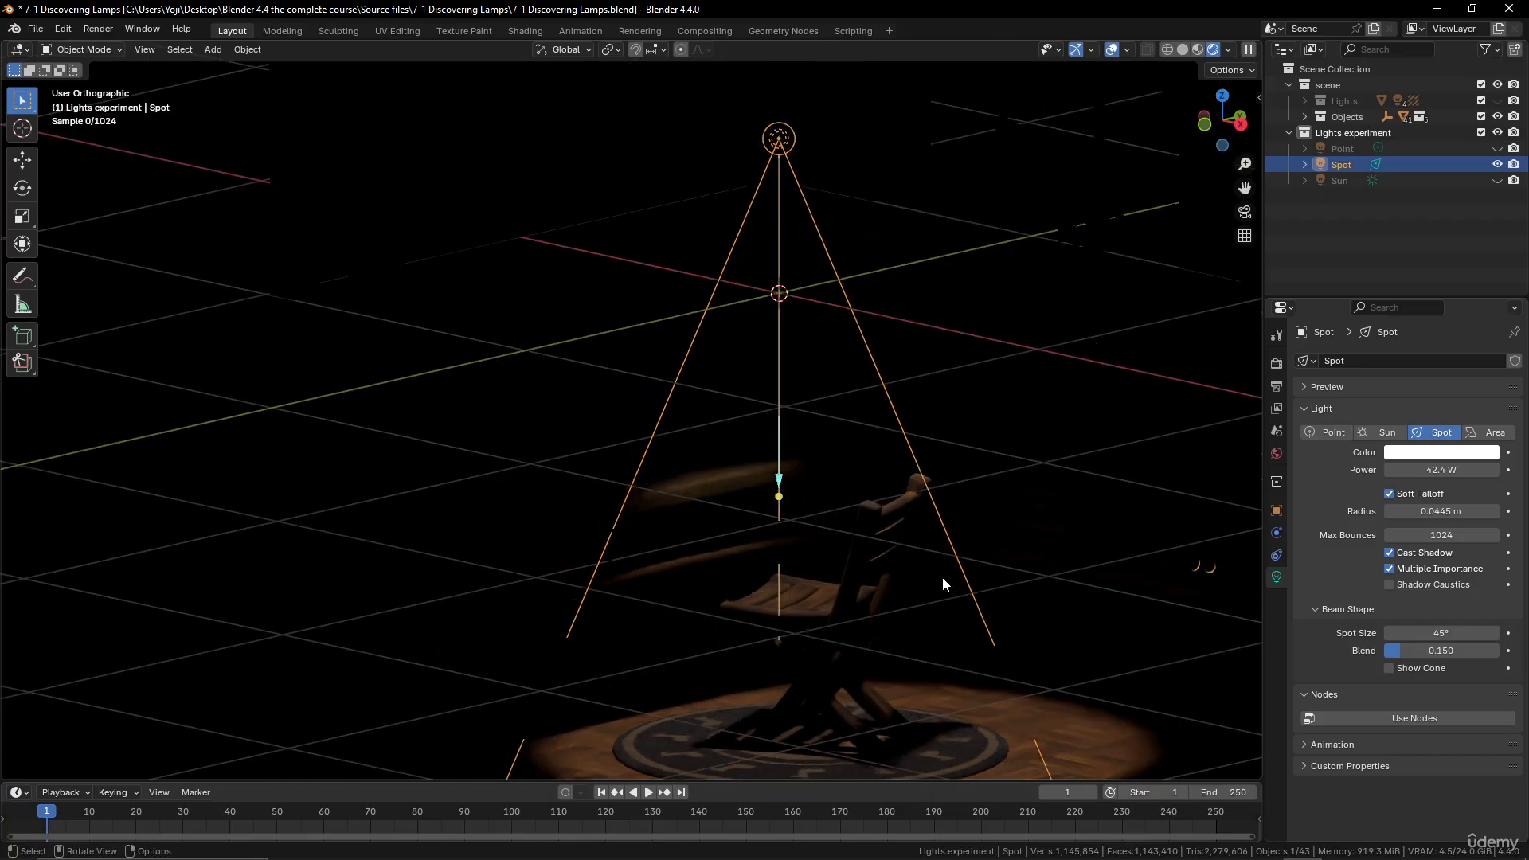
{"action": "scroll", "coordinate": [943, 576], "scroll_direction": "down", "scroll_amount": 1}
{"action": "key", "text": "r"}
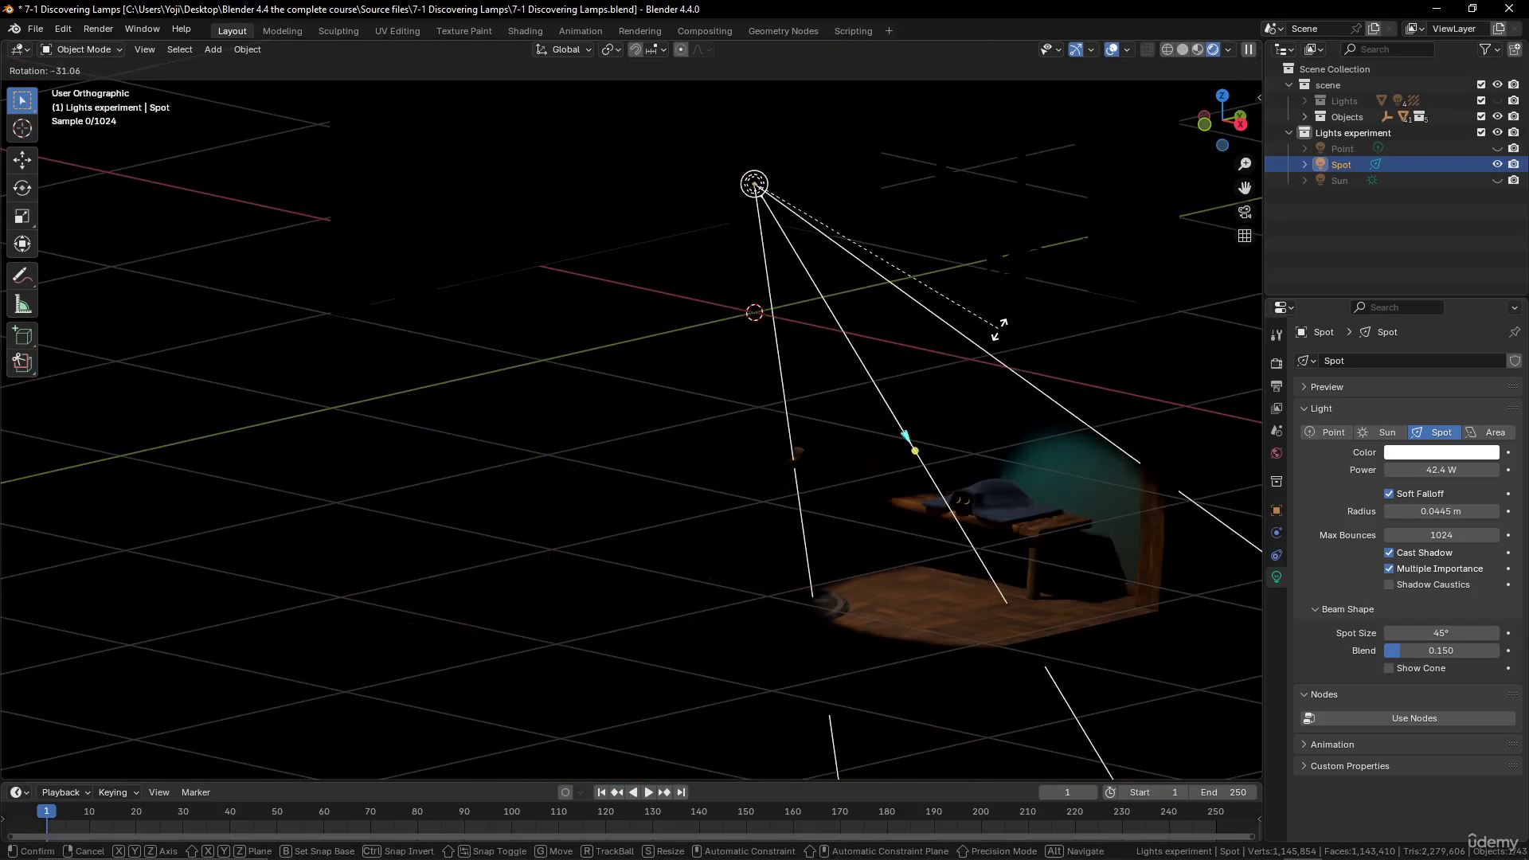
{"action": "right_click", "coordinate": [574, 547]}
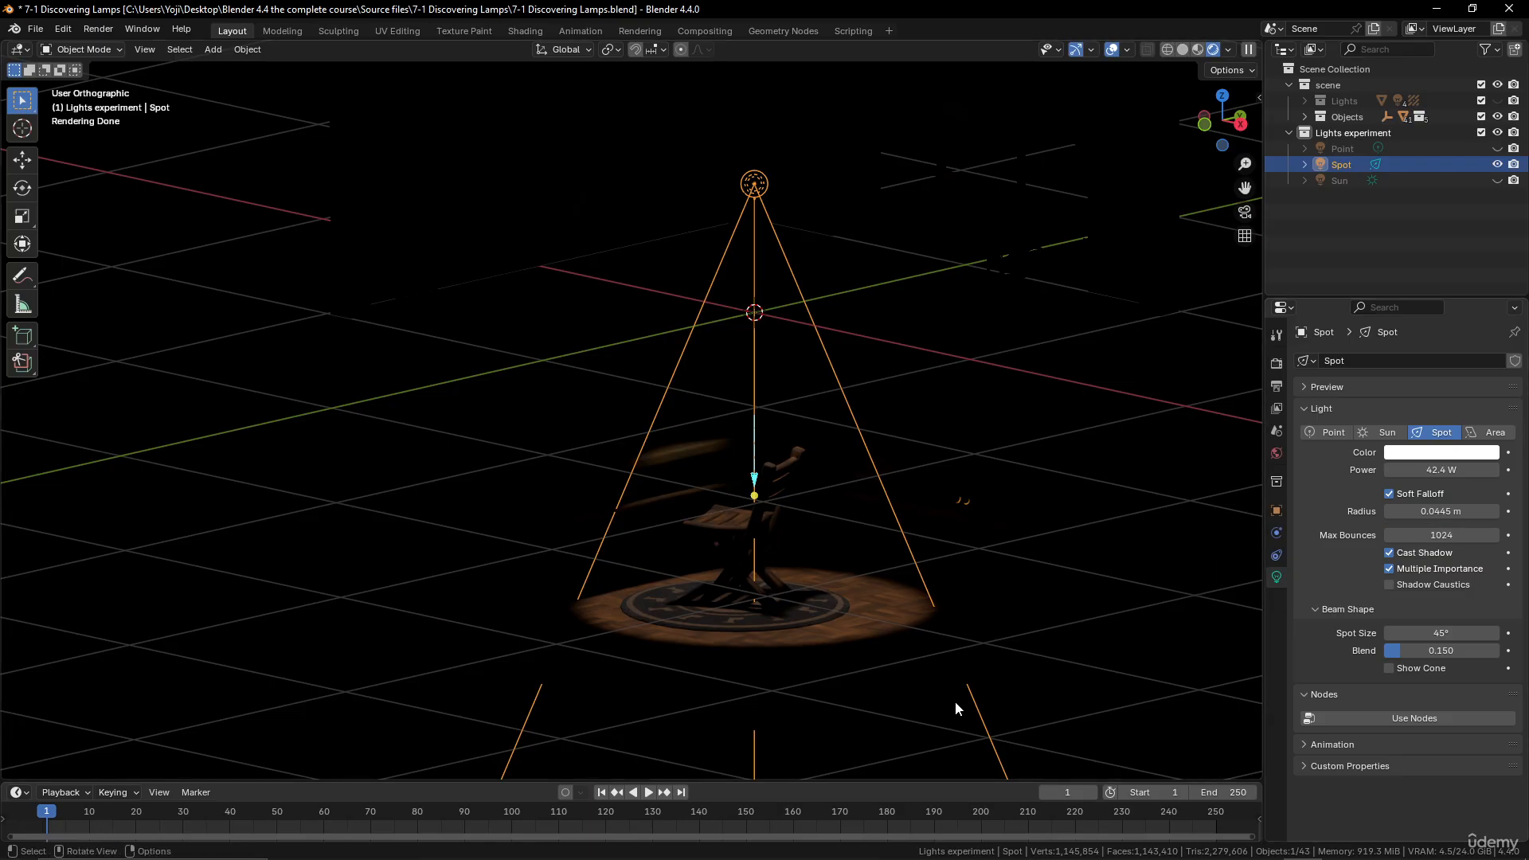
Set the Spot light's beam shape to a spot size of 43.9° and a blend of 0.170
{"action": "scroll", "coordinate": [768, 600], "scroll_direction": "down", "scroll_amount": 4}
{"action": "scroll", "coordinate": [767, 601], "scroll_direction": "up", "scroll_amount": 4}
{"action": "middle_click_drag", "start_coordinate": [784, 601], "coordinate": [781, 552], "text": "shift"}
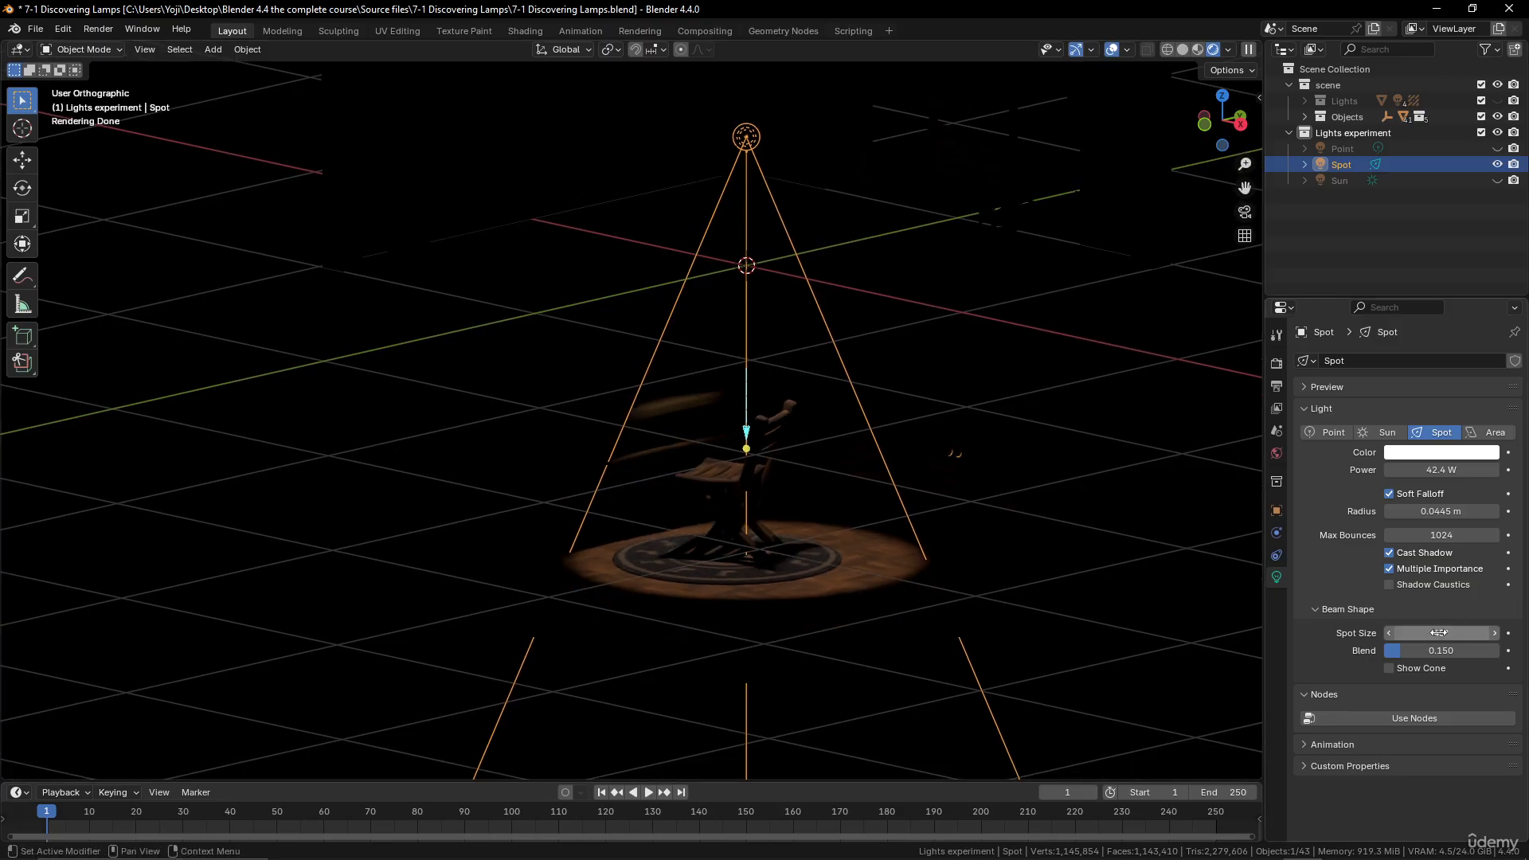
{"action": "mouse_move", "coordinate": [1443, 626]}
{"action": "left_mouse_down"}
{"action": "mouse_move", "coordinate": [1426, 627]}
{"action": "mouse_move", "coordinate": [1515, 627]}
{"action": "mouse_move", "coordinate": [1440, 633]}
{"action": "left_mouse_up"}
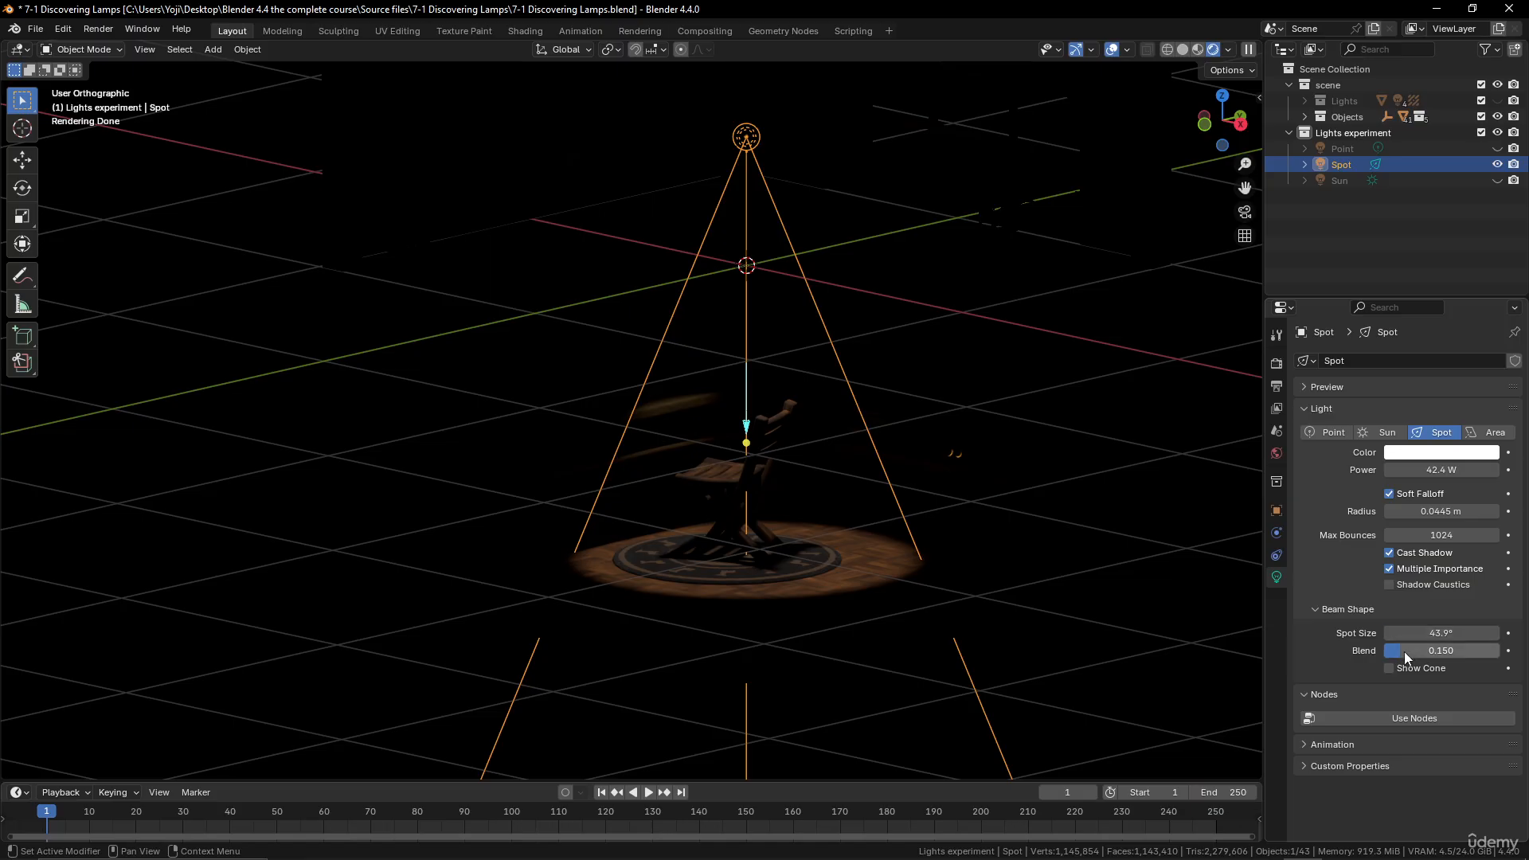
{"action": "mouse_move", "coordinate": [1403, 652]}
{"action": "left_mouse_down"}
{"action": "mouse_move", "coordinate": [1501, 652]}
{"action": "mouse_move", "coordinate": [1403, 651]}
{"action": "left_mouse_up"}
Turn the Spot light's Show Cone on and off again, and set its radius to 0.114 m
{"action": "left_click", "coordinate": [1389, 668]}
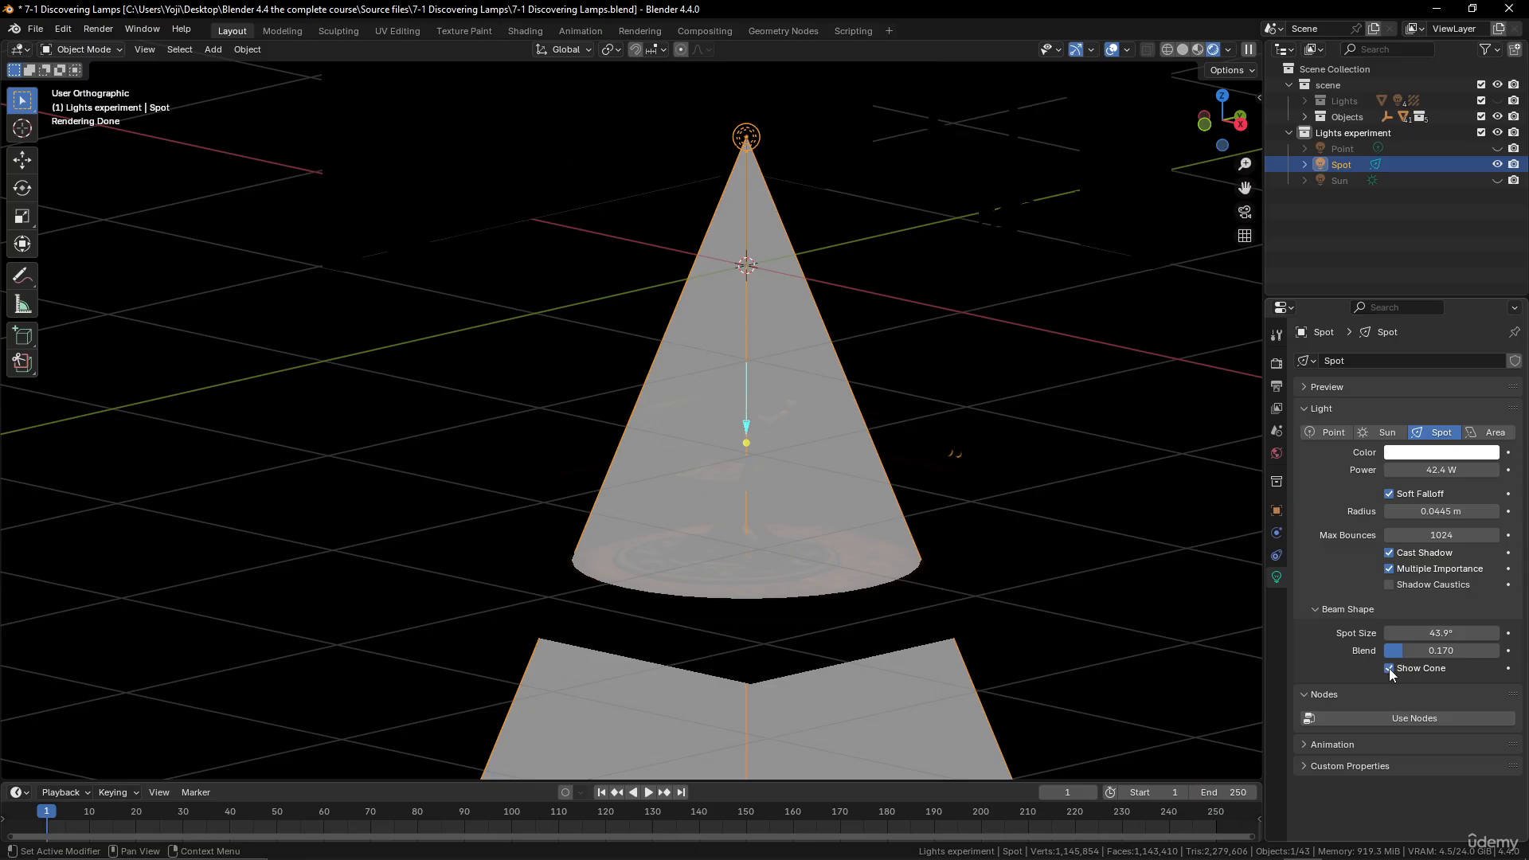
{"action": "left_click", "coordinate": [1388, 667]}
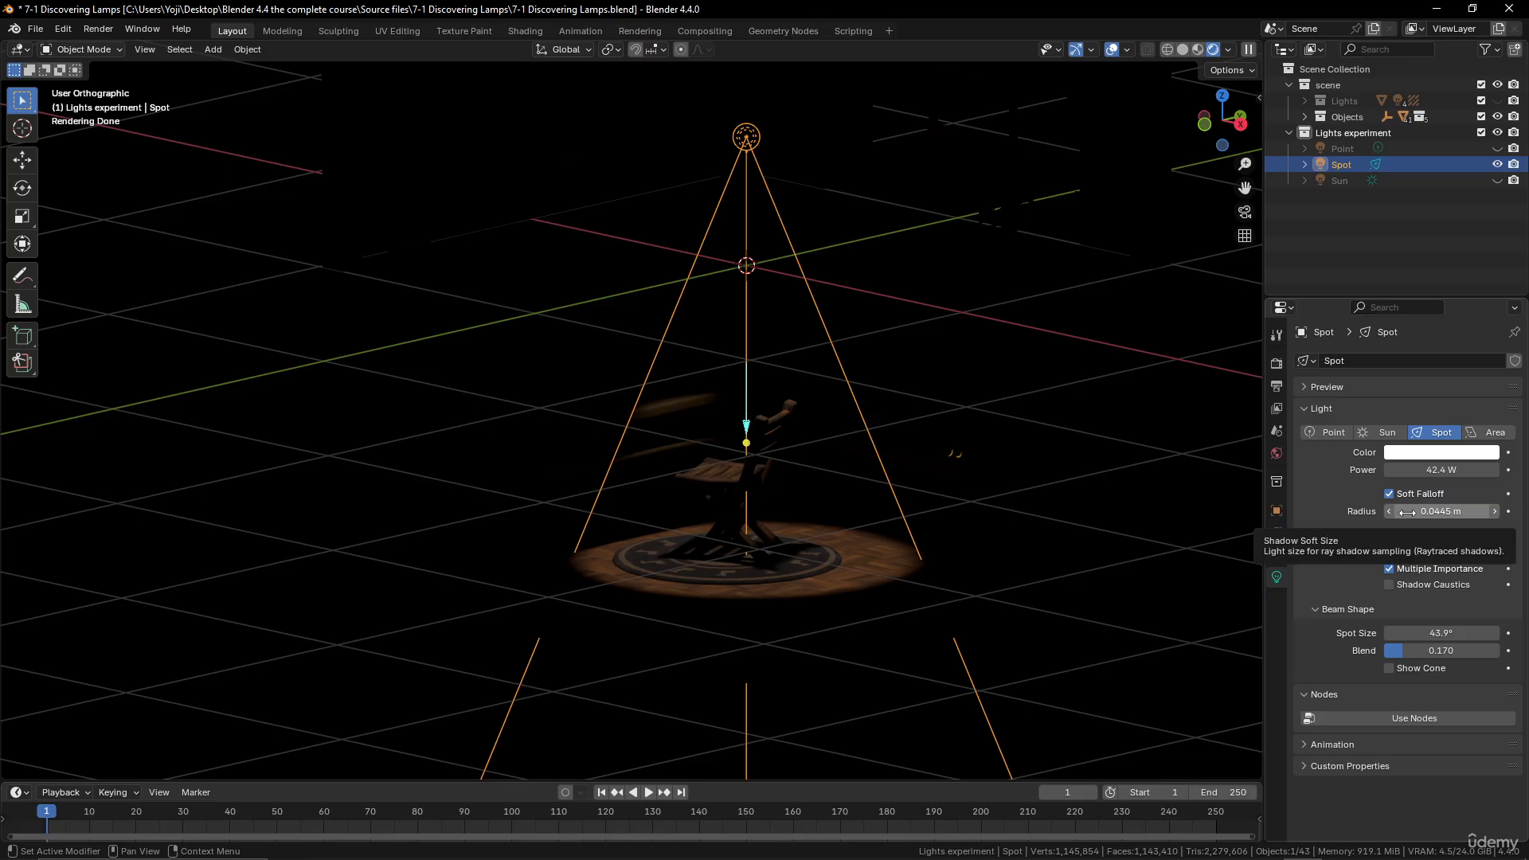
{"action": "scroll", "coordinate": [774, 590], "scroll_direction": "up", "scroll_amount": 3}
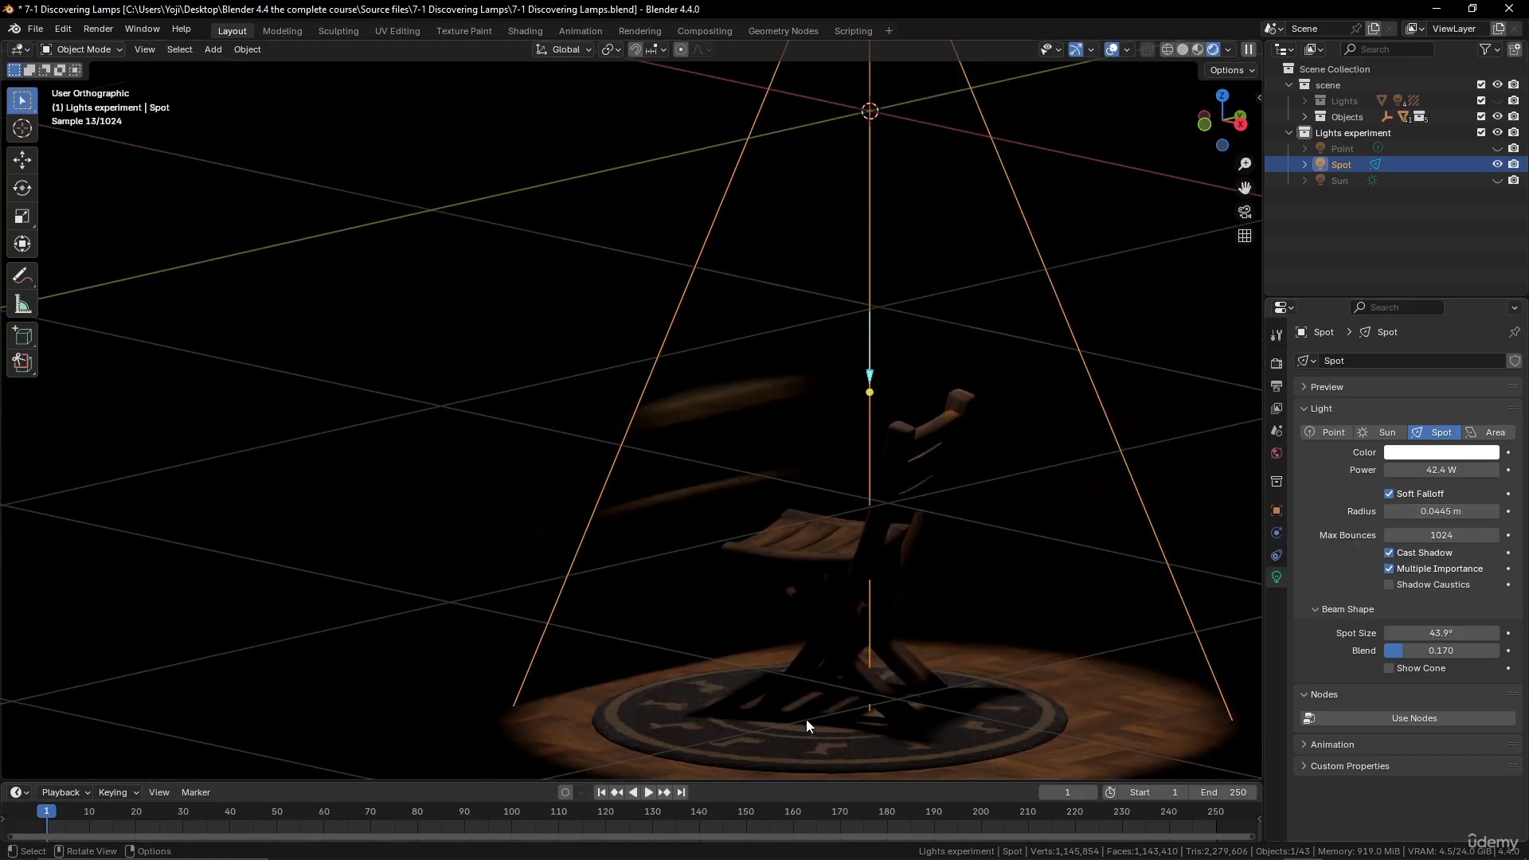
{"action": "mouse_move", "coordinate": [1435, 512]}
{"action": "left_mouse_down"}
{"action": "mouse_move", "coordinate": [1403, 512]}
{"action": "mouse_move", "coordinate": [1438, 512]}
{"action": "mouse_move", "coordinate": [1421, 512]}
{"action": "left_mouse_up"}
Hide the Spot light in the Lights experiment collection and add an Area light to the scene
{"action": "scroll", "coordinate": [1213, 480], "scroll_direction": "down", "scroll_amount": 3}
{"action": "left_click", "coordinate": [1497, 164]}
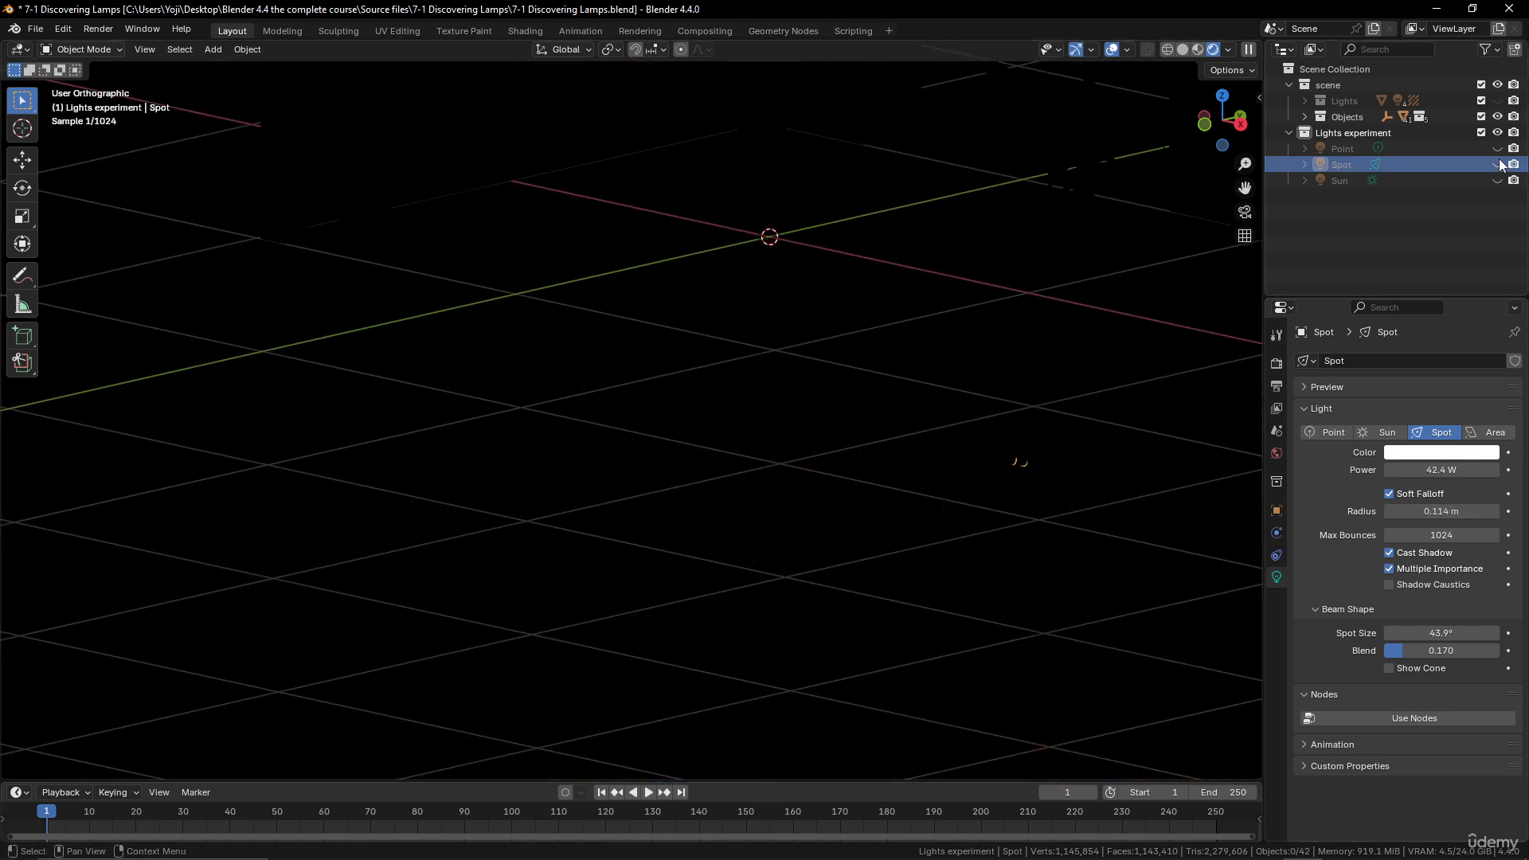
{"action": "scroll", "coordinate": [841, 325], "scroll_direction": "down", "scroll_amount": 3}
{"action": "key", "text": "shift+a"}
{"action": "mouse_move", "coordinate": [841, 327]}
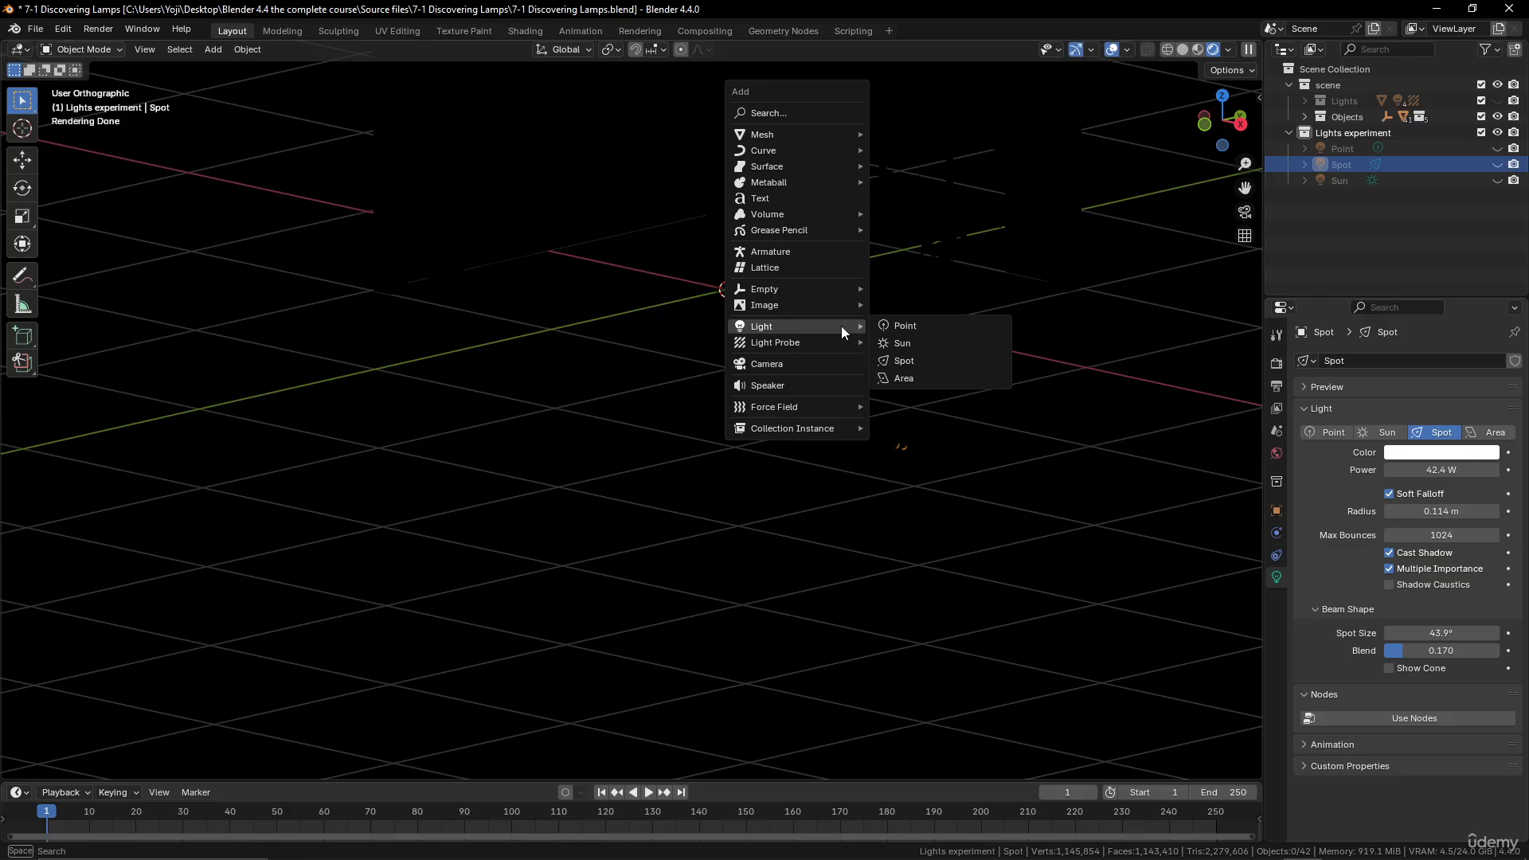
{"action": "left_click", "coordinate": [918, 378]}
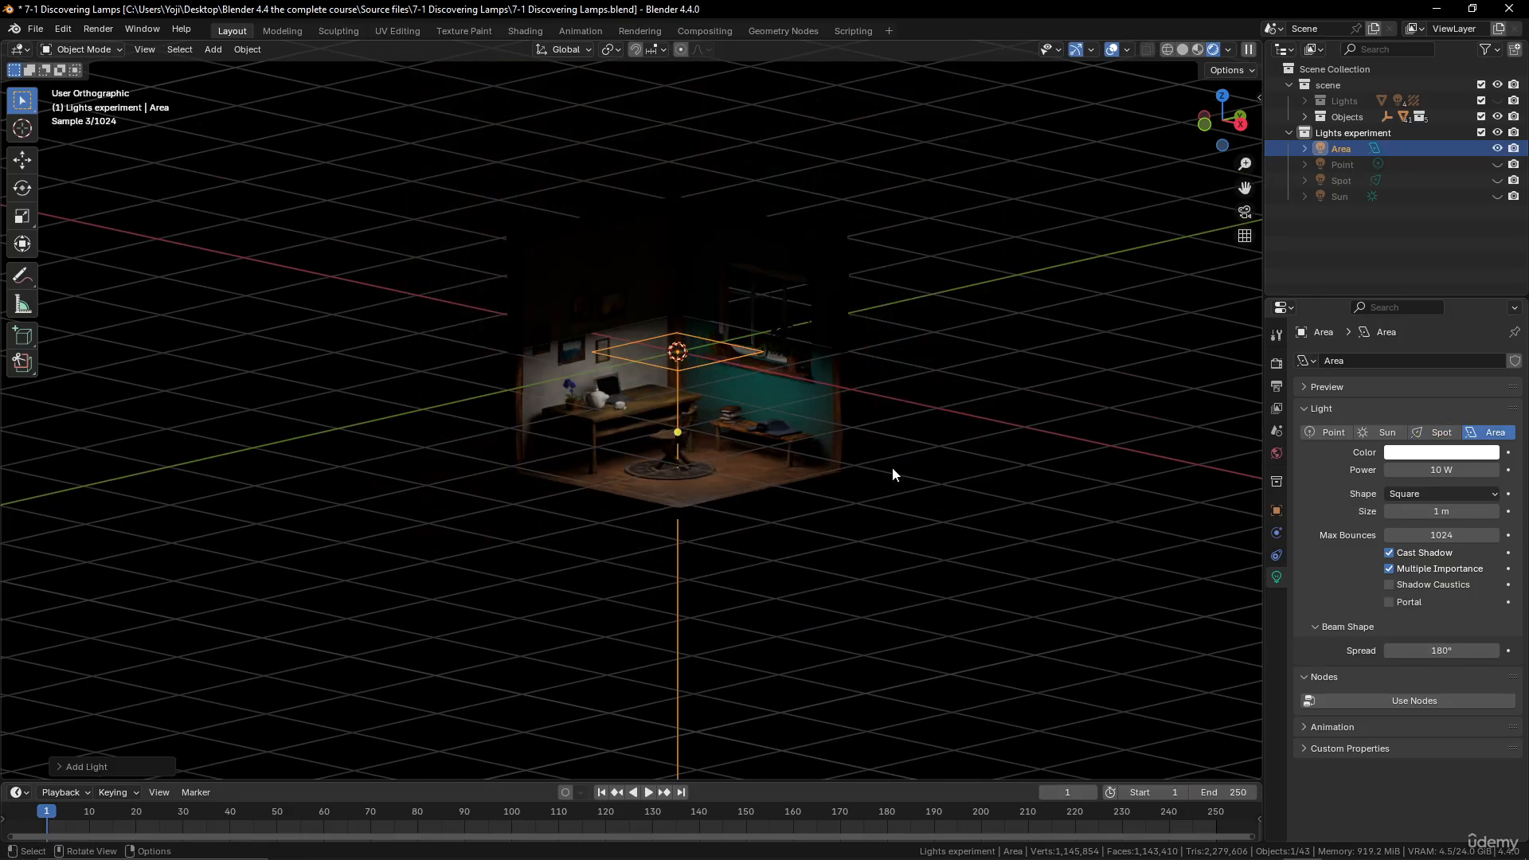
Change the Area light's shape to Rectangle with a size of 1.57 m in X and 0.05 m in Y
{"action": "scroll", "coordinate": [893, 470], "scroll_direction": "up", "scroll_amount": 4}
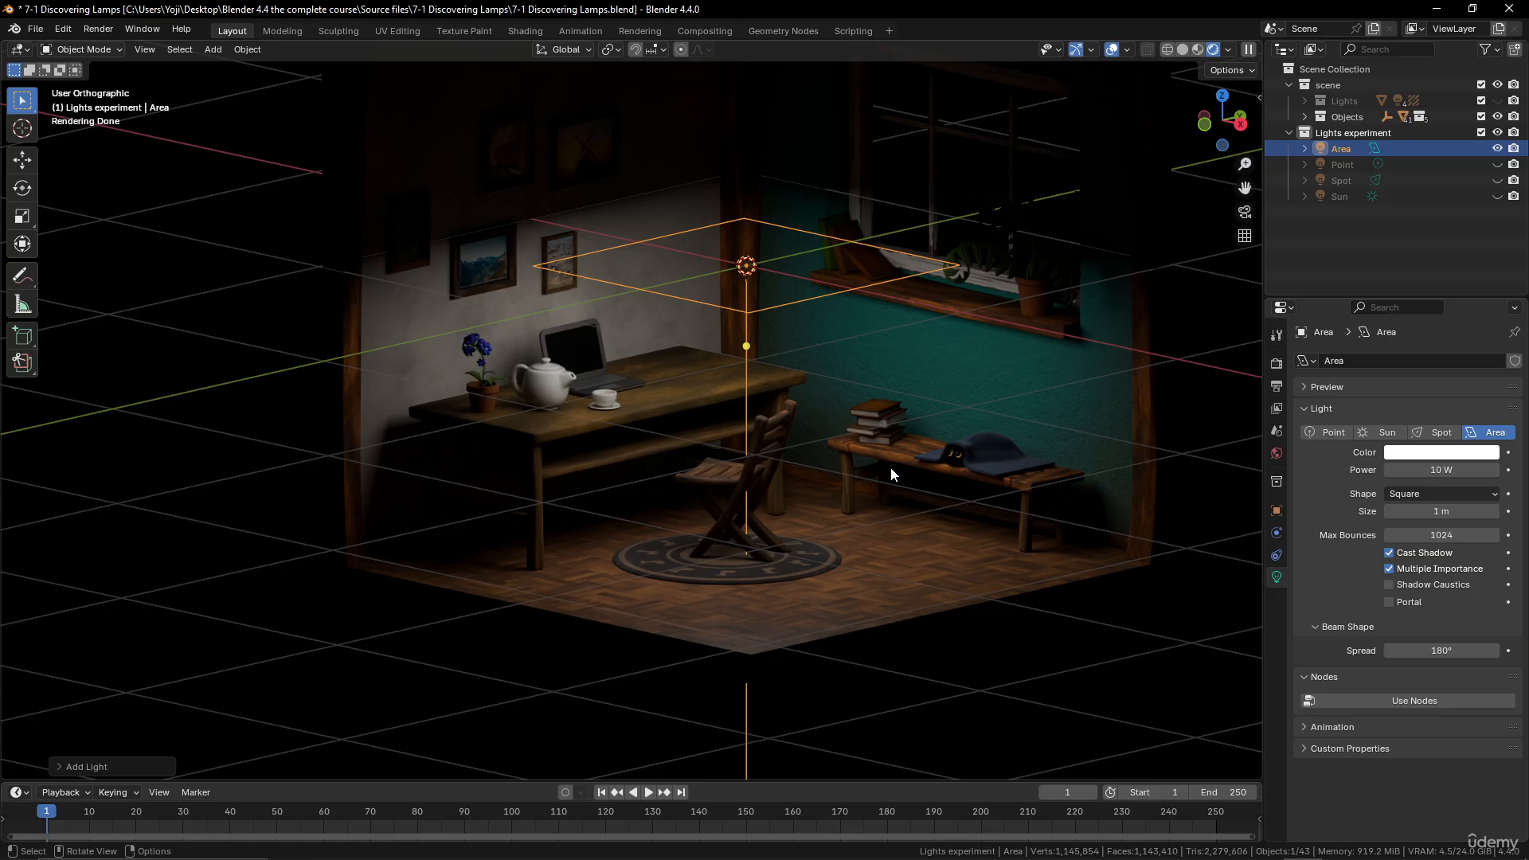
{"action": "middle_click_drag", "start_coordinate": [890, 467], "coordinate": [764, 434]}
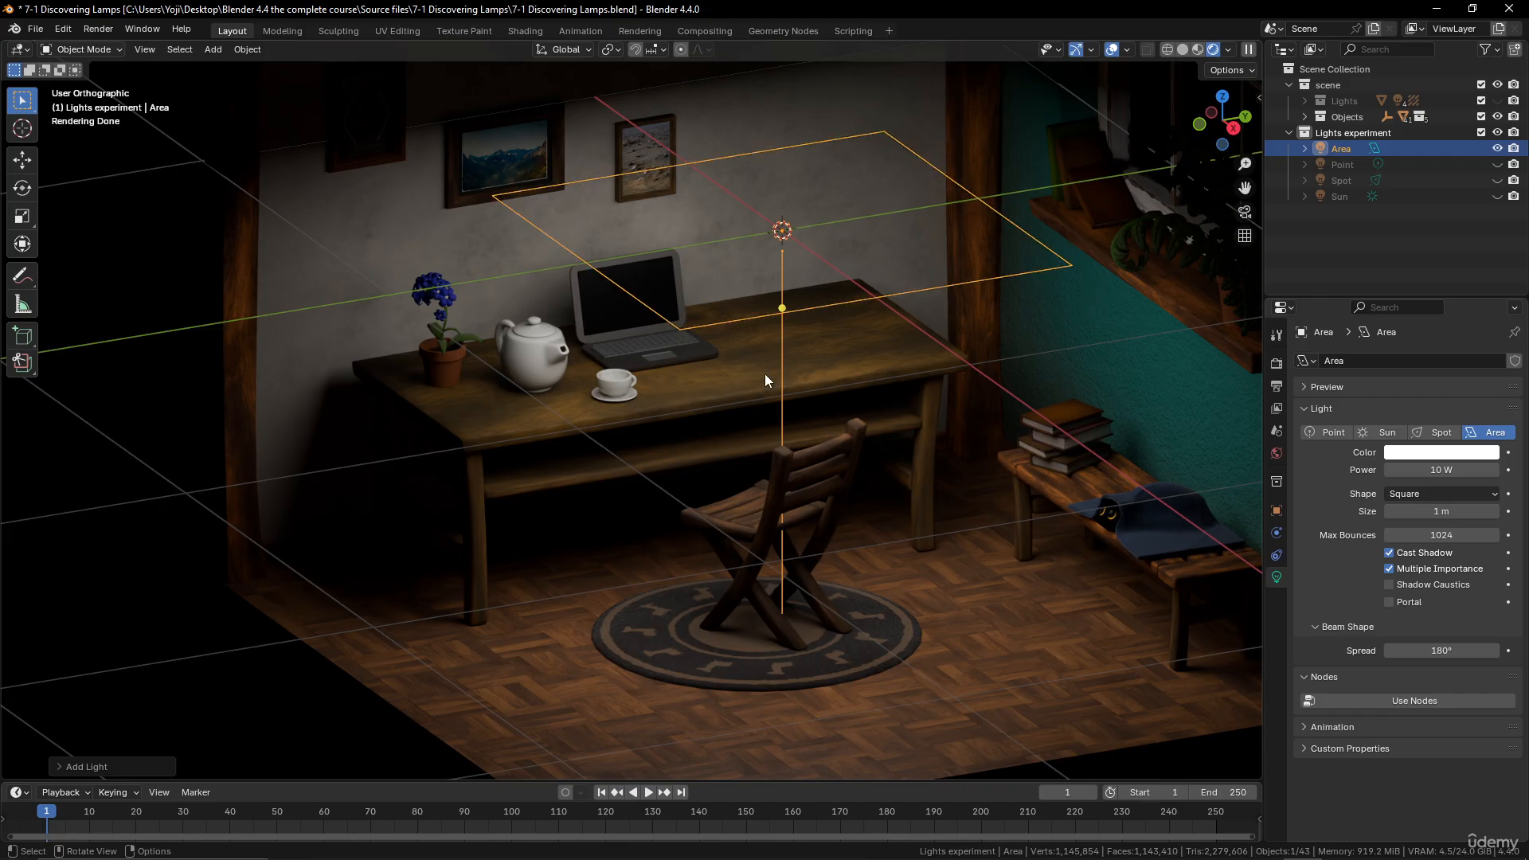
{"action": "left_click", "coordinate": [1479, 495]}
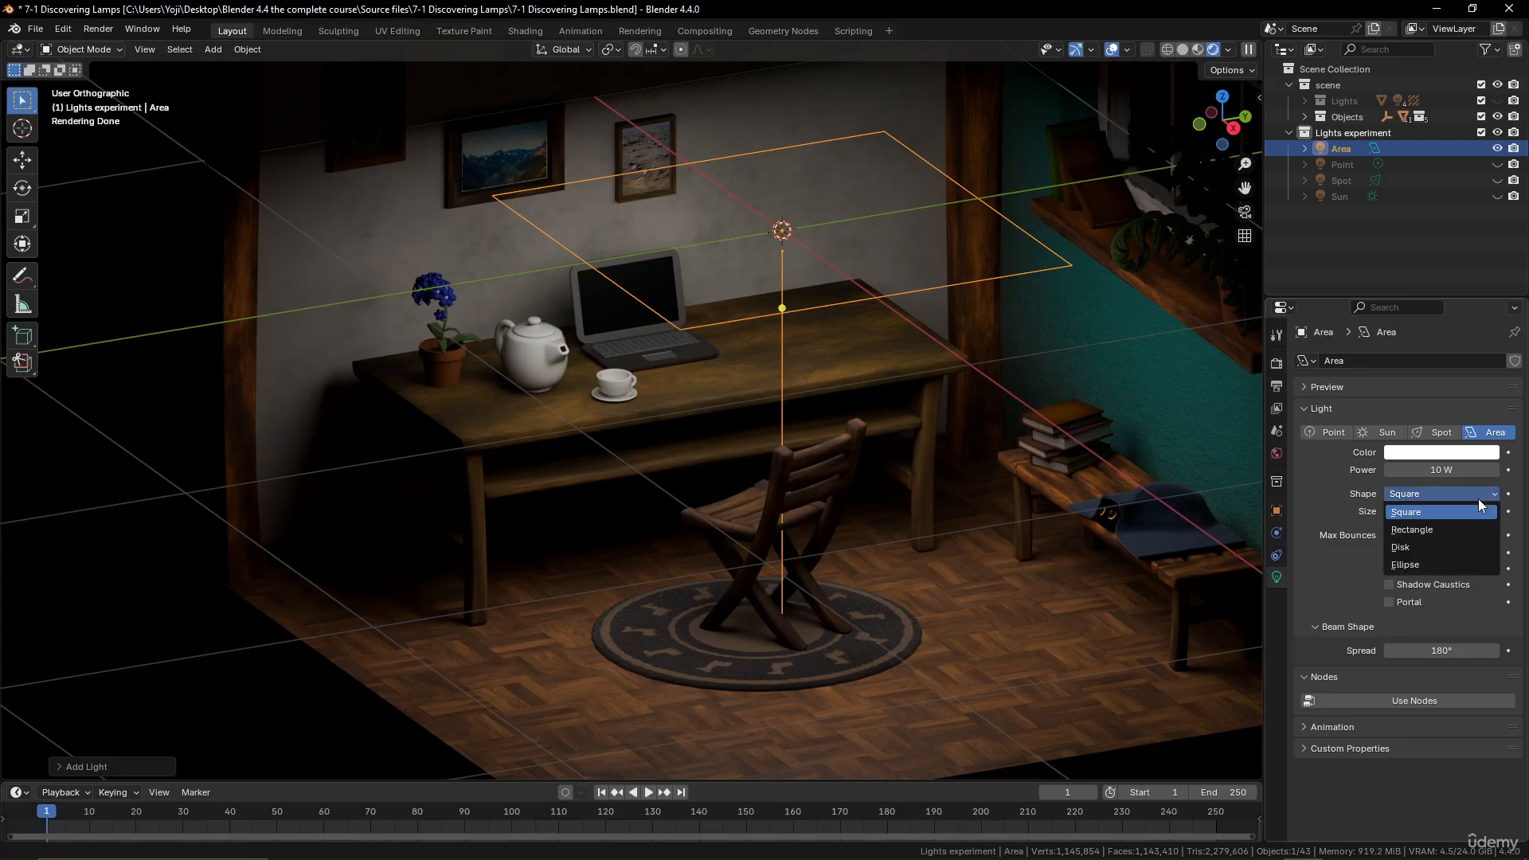
{"action": "left_click", "coordinate": [1448, 531]}
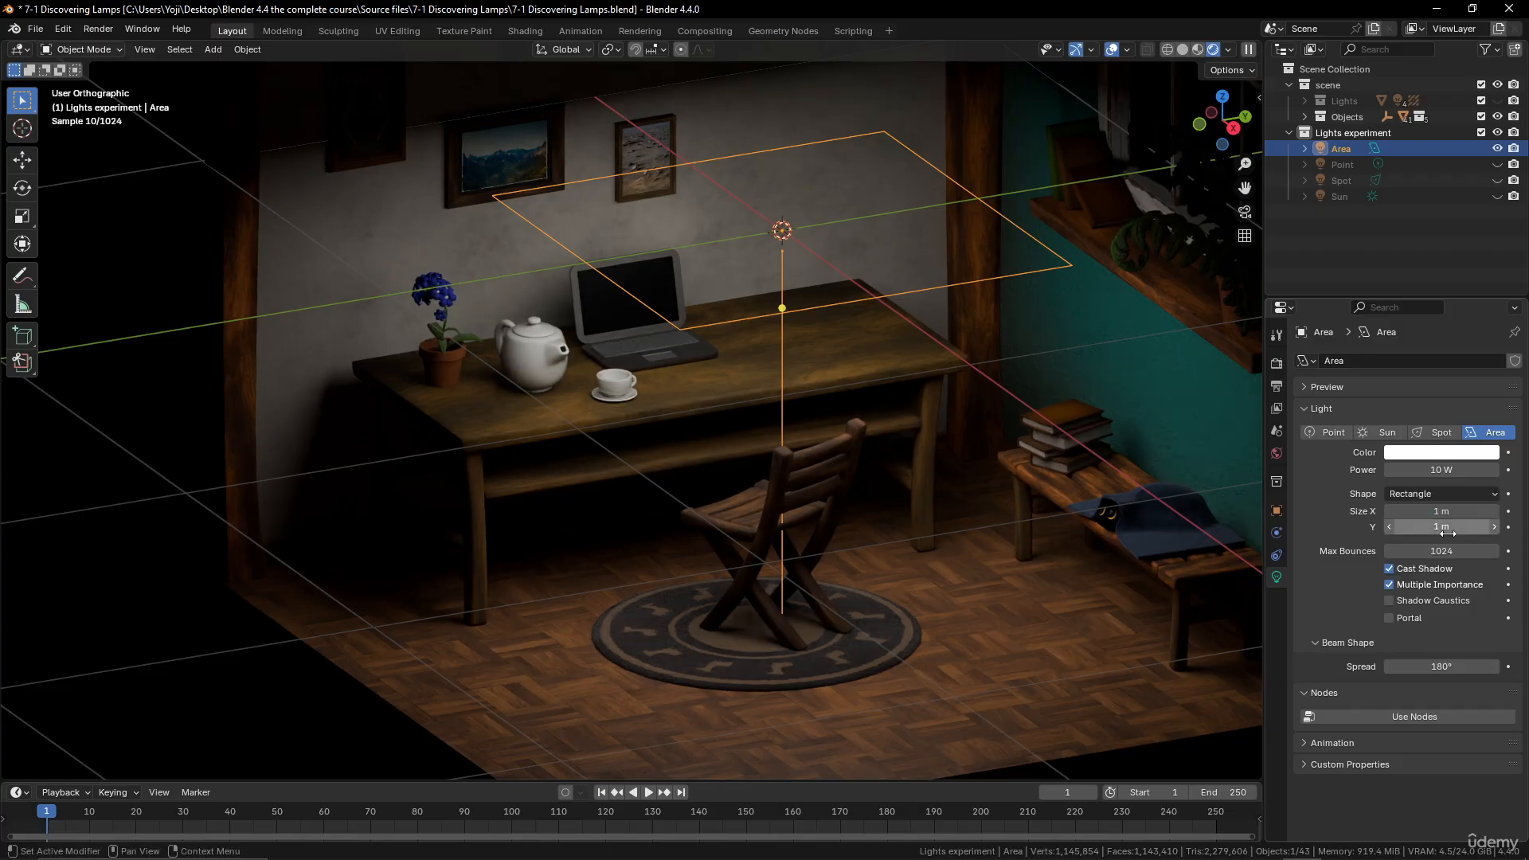
{"action": "left_click_drag", "start_coordinate": [1441, 511], "coordinate": [1401, 527]}
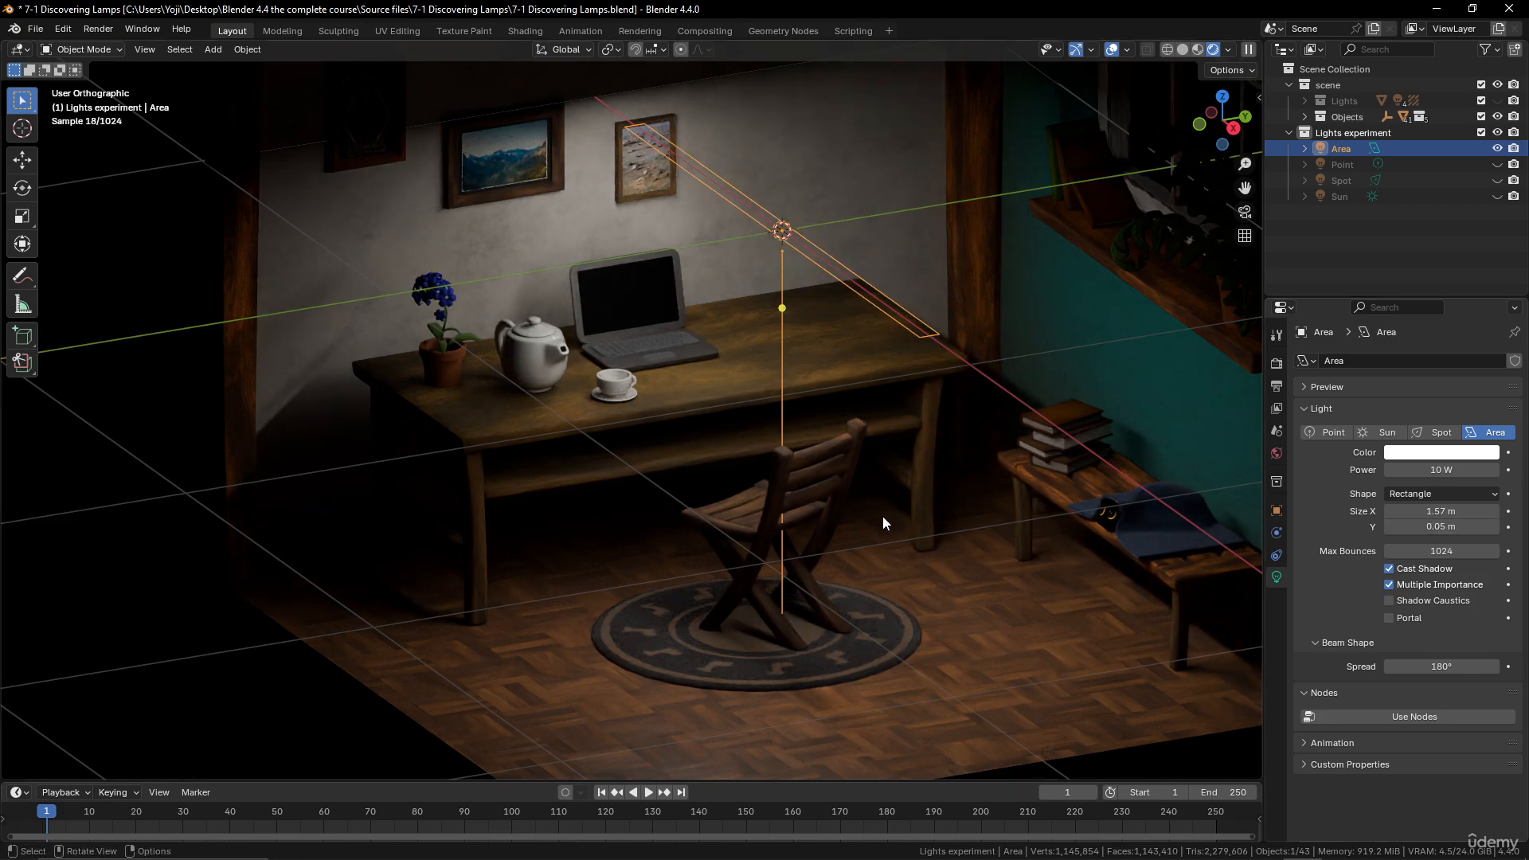
Try the Disk shape on the Area light and switch its shape to Ellipse
{"action": "scroll", "coordinate": [875, 470], "scroll_direction": "down", "scroll_amount": 2}
{"action": "middle_click_drag", "start_coordinate": [872, 464], "coordinate": [834, 461]}
{"action": "scroll", "coordinate": [833, 462], "scroll_direction": "up", "scroll_amount": 1}
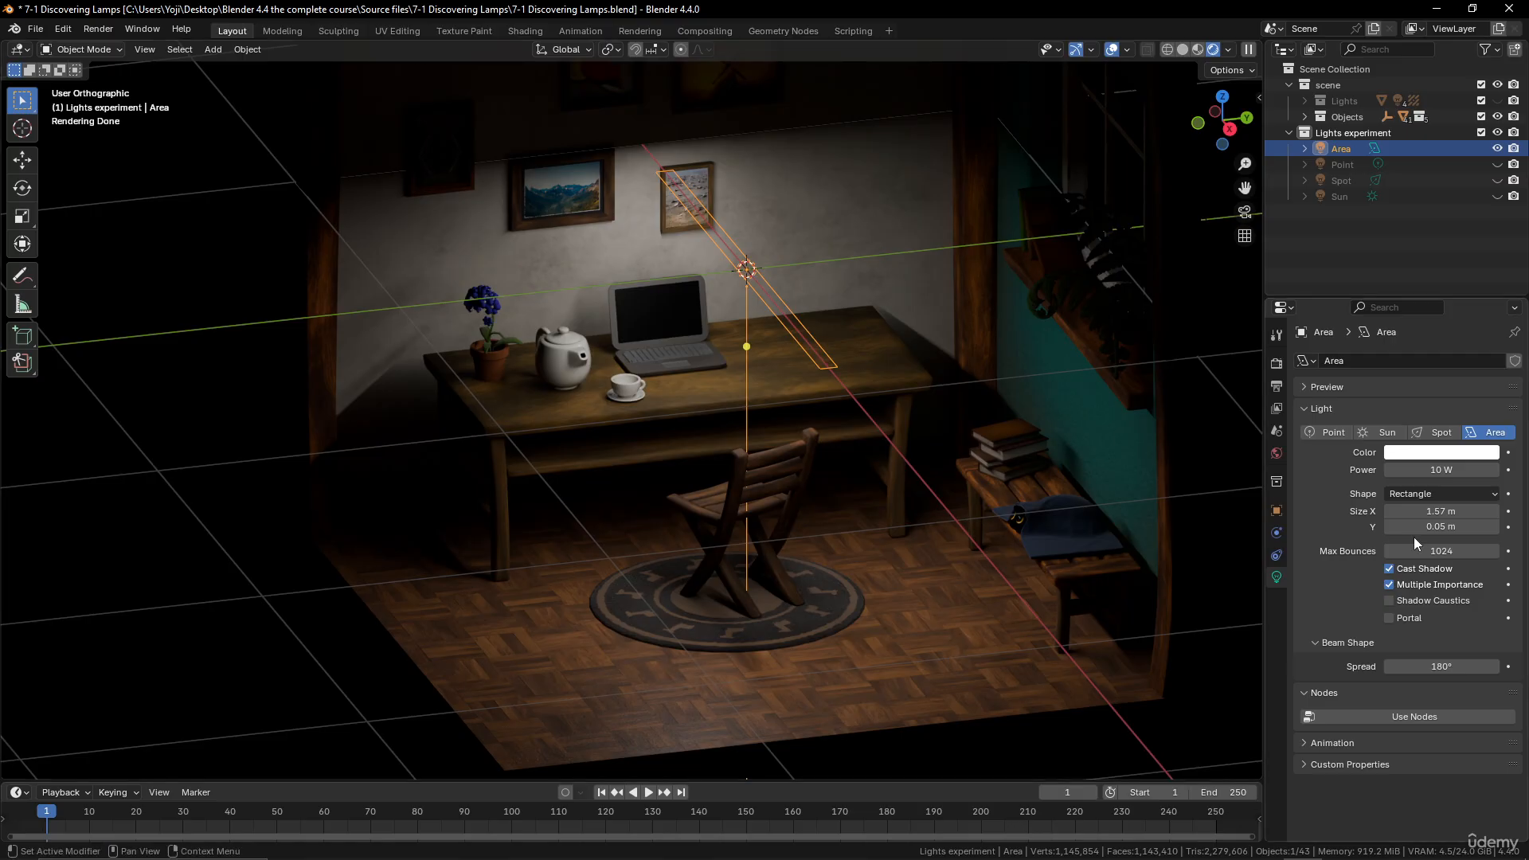
{"action": "left_click", "coordinate": [1446, 495]}
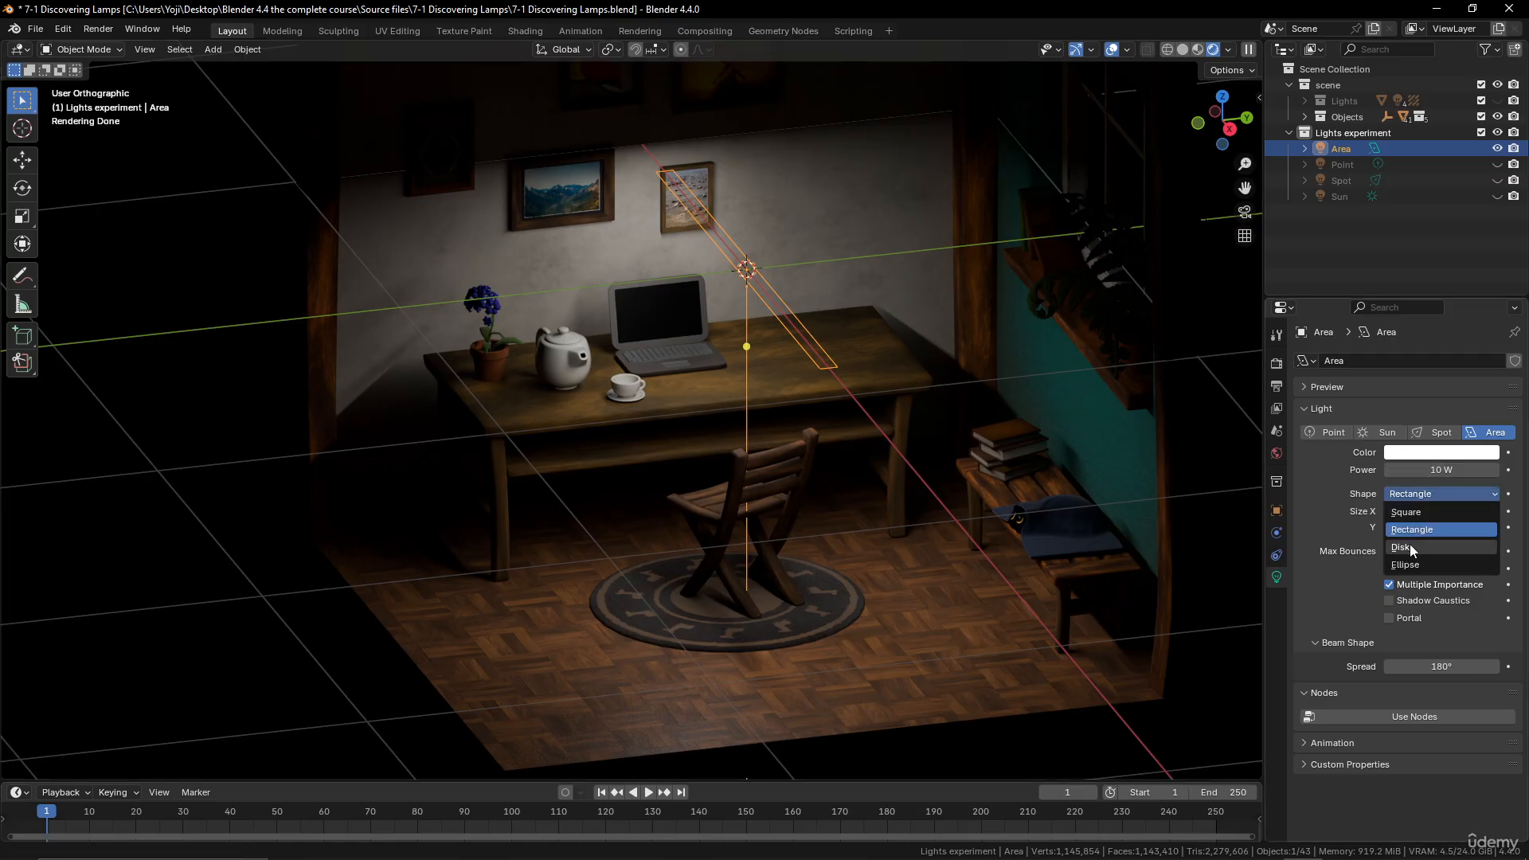
{"action": "left_click", "coordinate": [1403, 547]}
{"action": "middle_click_drag", "start_coordinate": [1075, 359], "coordinate": [662, 155]}
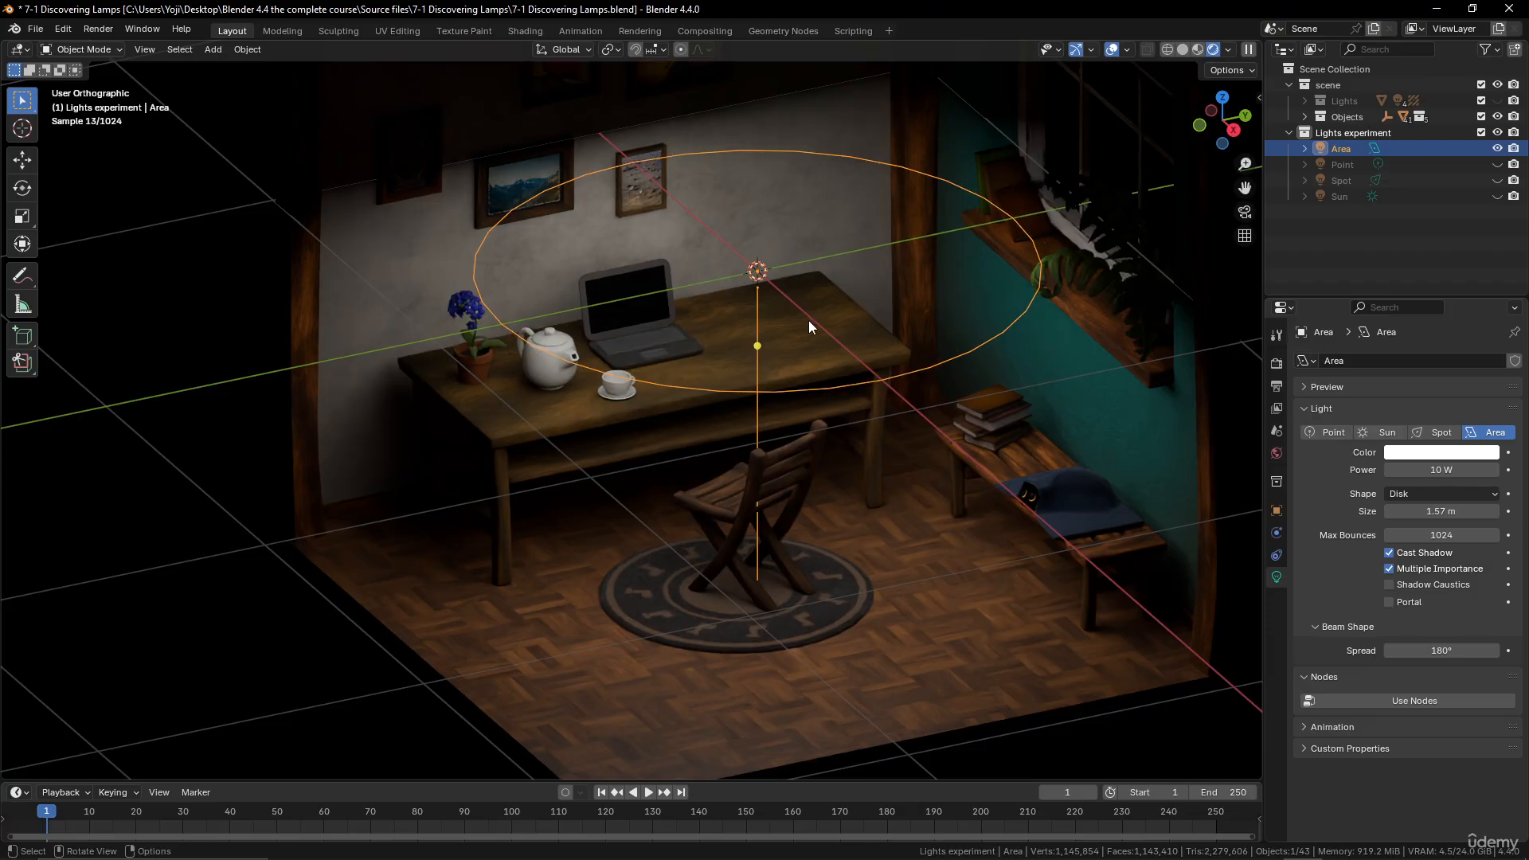
{"action": "left_click", "coordinate": [1438, 496]}
{"action": "left_click", "coordinate": [1430, 563]}
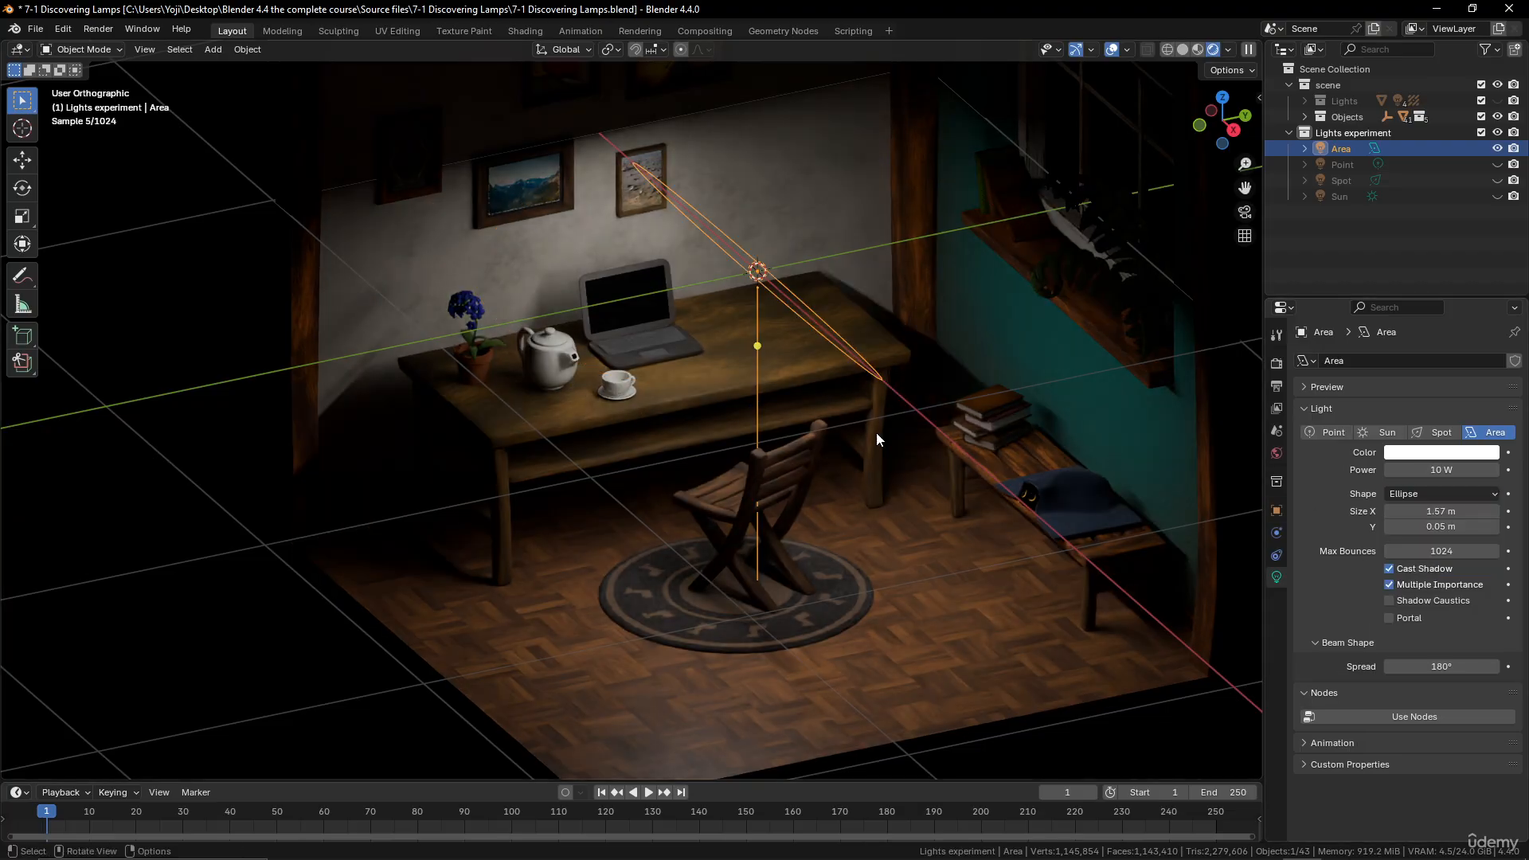
Set the elliptical Area light's Y size to 0.55 m
{"action": "left_click", "coordinate": [1442, 526]}
{"action": "type", "text": "0.55"}
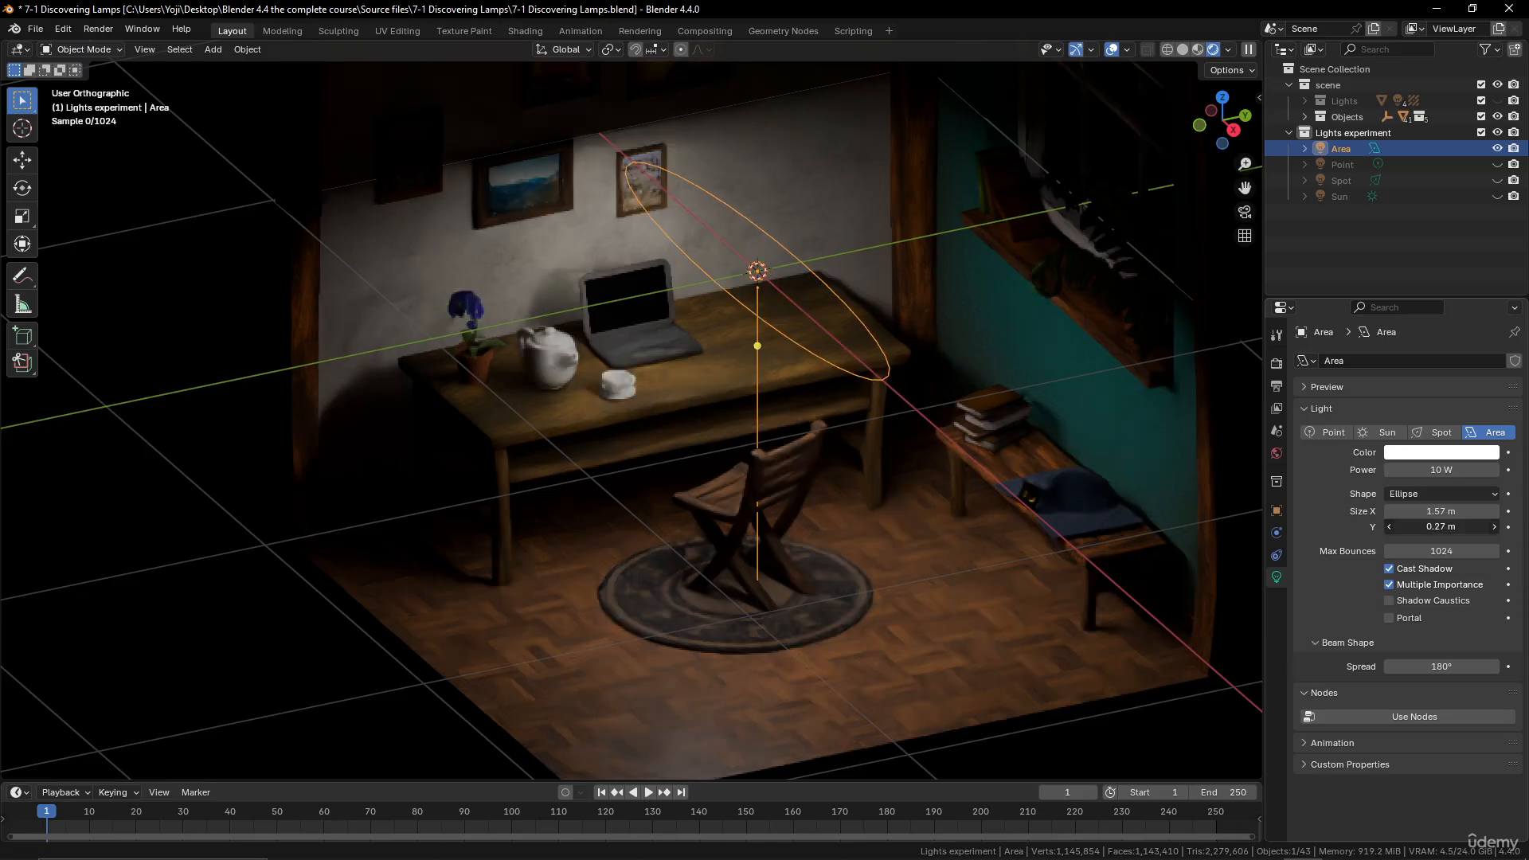
{"action": "key", "text": "Return"}
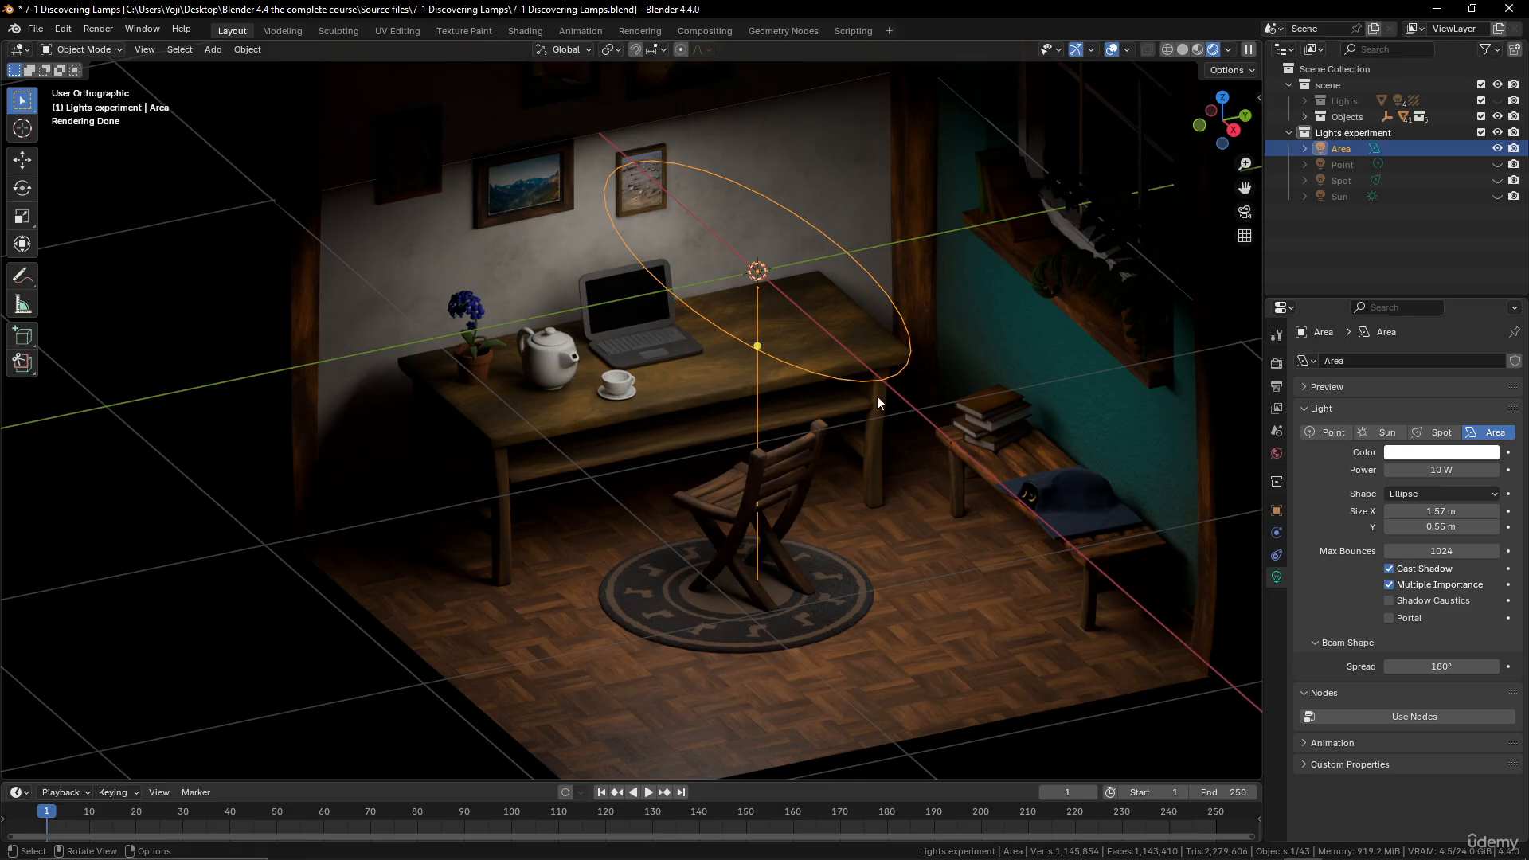
{"action": "scroll", "coordinate": [838, 513], "scroll_direction": "up", "scroll_amount": 3}
{"action": "middle_click_drag", "start_coordinate": [854, 512], "coordinate": [824, 585]}
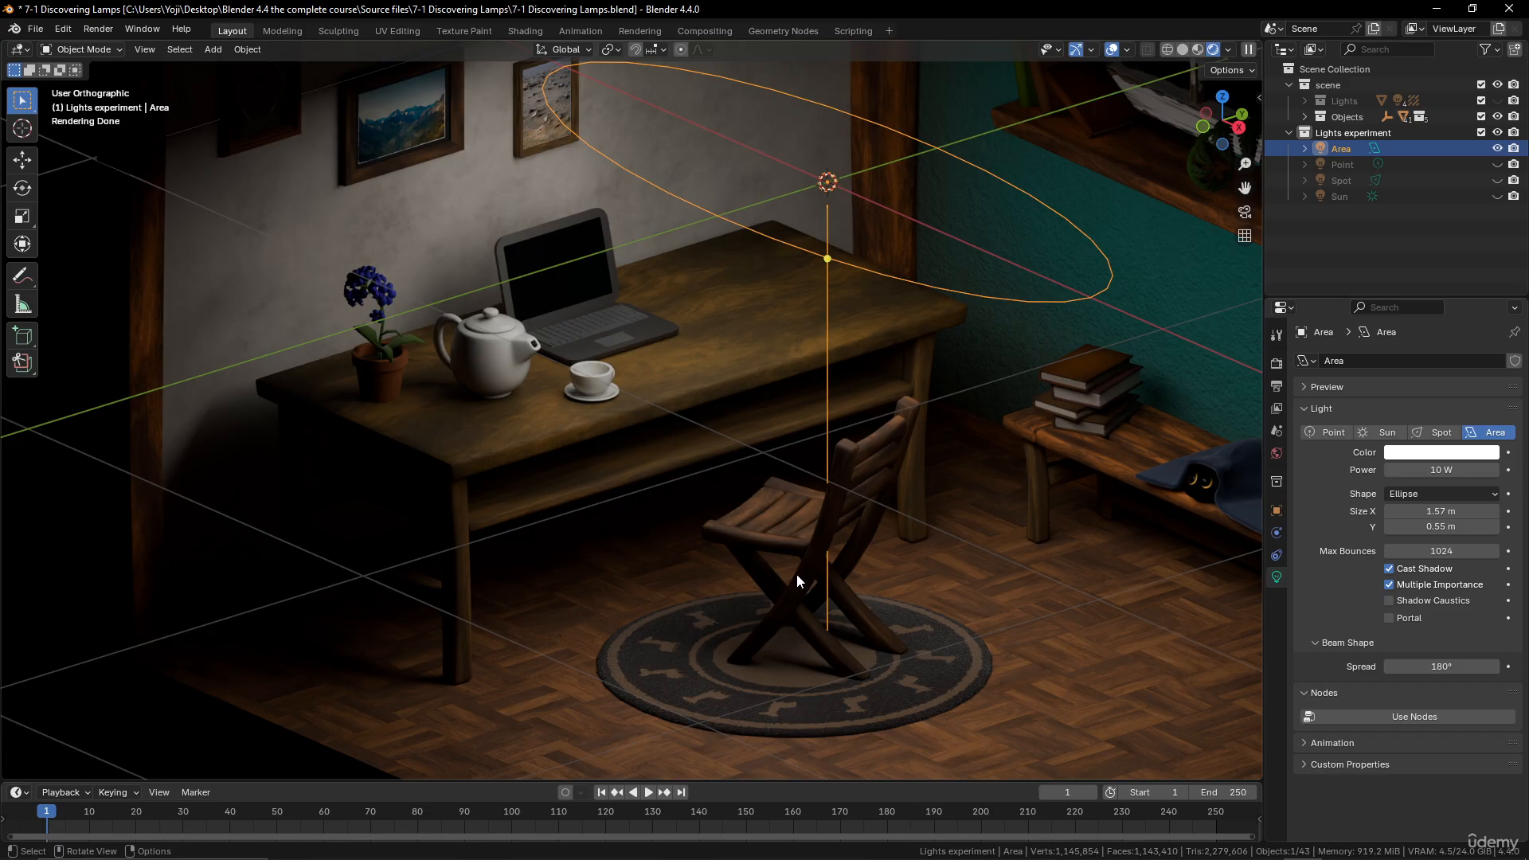
Annotate the scene with ray strokes going down from the Area light and a cross above it
{"action": "mouse_move", "coordinate": [927, 153]}
{"action": "middle_click_drag", "start_coordinate": [866, 393], "coordinate": [930, 368]}
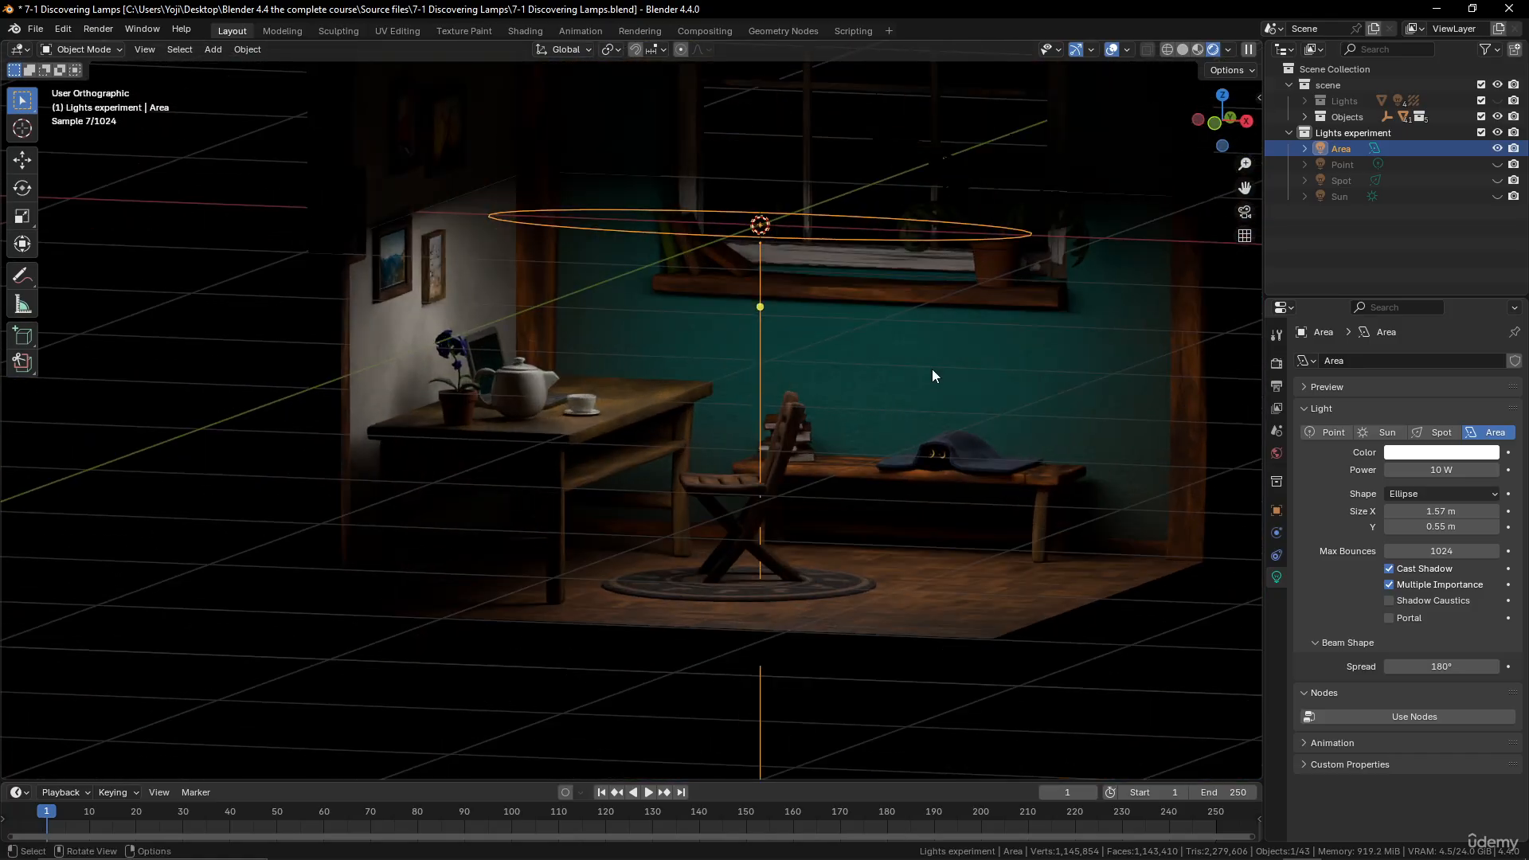
{"action": "left_click_drag", "start_coordinate": [28, 271], "coordinate": [95, 281]}
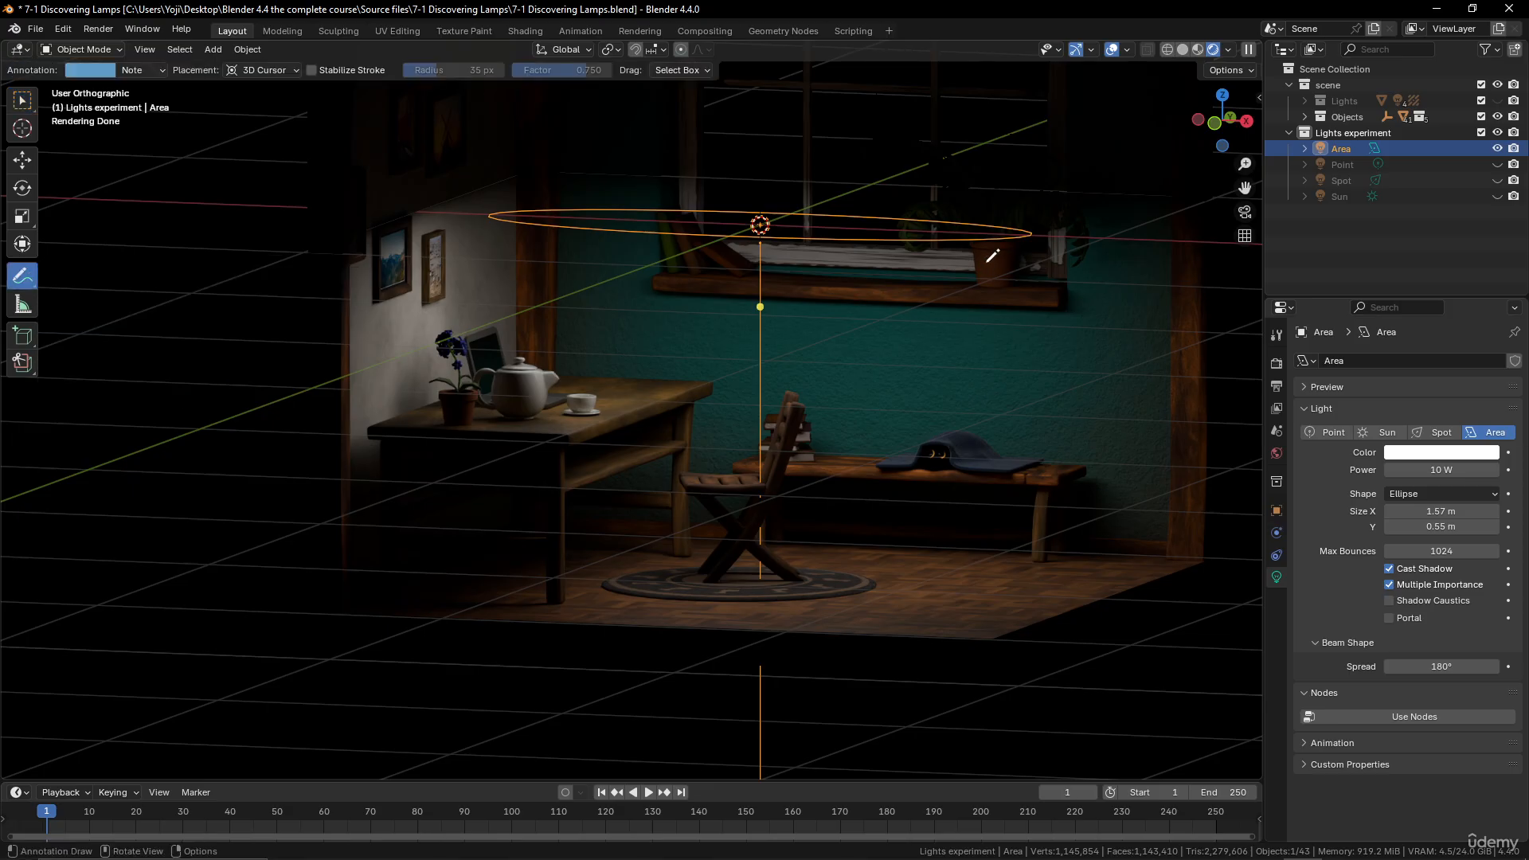
{"action": "left_click_drag", "start_coordinate": [995, 255], "coordinate": [1037, 351]}
{"action": "left_click_drag", "start_coordinate": [930, 274], "coordinate": [930, 354]}
{"action": "left_click_drag", "start_coordinate": [868, 266], "coordinate": [867, 356]}
{"action": "left_click_drag", "start_coordinate": [786, 276], "coordinate": [779, 367]}
{"action": "left_click_drag", "start_coordinate": [676, 263], "coordinate": [653, 344]}
{"action": "left_click_drag", "start_coordinate": [631, 265], "coordinate": [573, 344]}
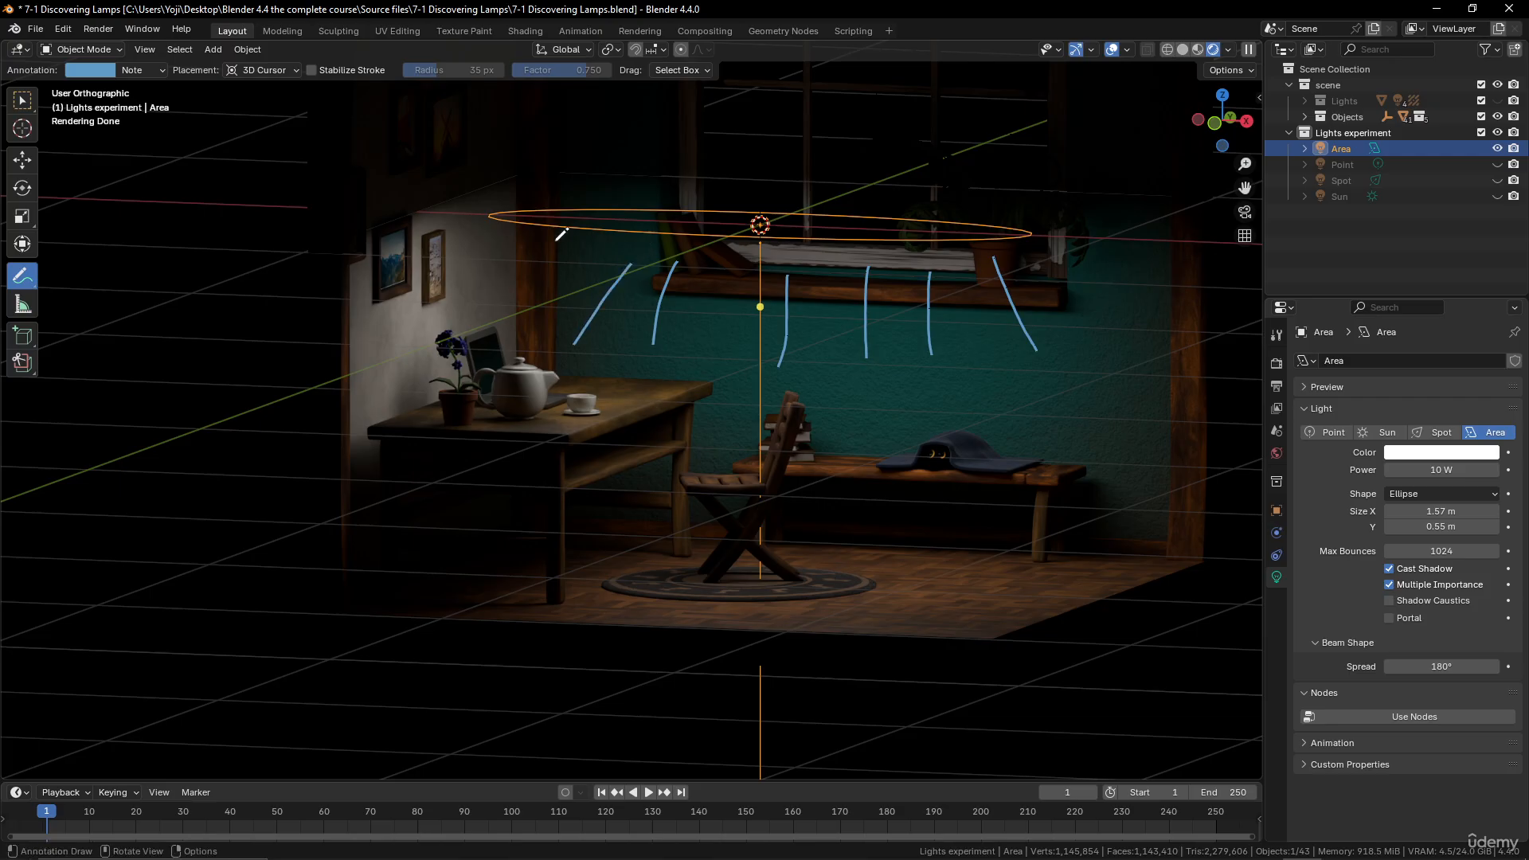
{"action": "left_click_drag", "start_coordinate": [543, 238], "coordinate": [476, 301]}
{"action": "left_click_drag", "start_coordinate": [811, 115], "coordinate": [754, 165]}
{"action": "left_click_drag", "start_coordinate": [745, 125], "coordinate": [844, 184]}
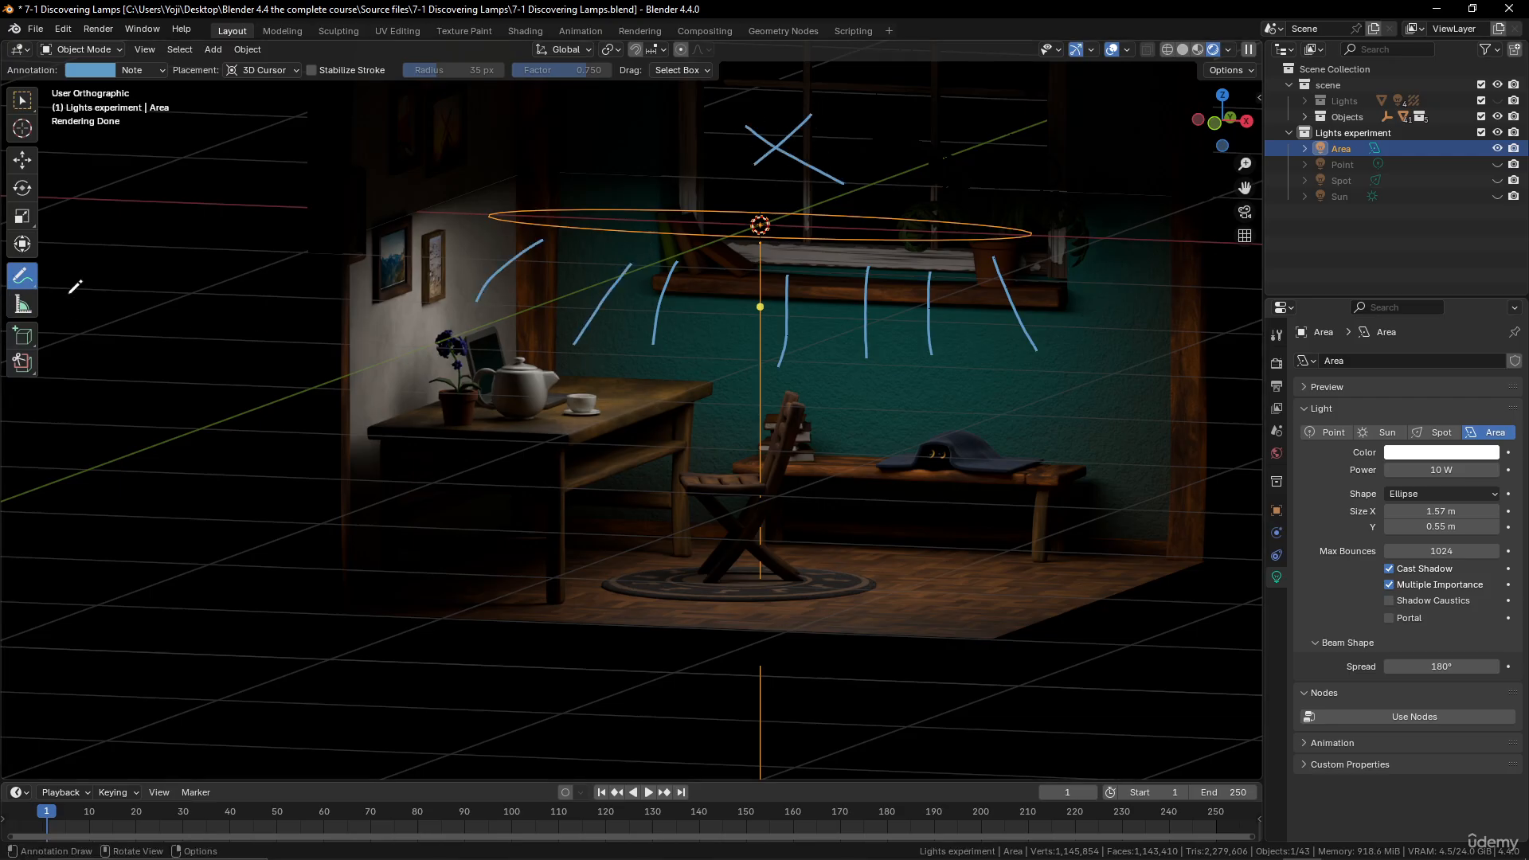
Erase all the annotation strokes around the Area light, undo the accidental selection and return to the Select tool
{"action": "mouse_move", "coordinate": [825, 109]}
{"action": "right_mouse_down", "text": "ctrl"}
{"action": "mouse_move", "coordinate": [762, 114]}
{"action": "mouse_move", "coordinate": [780, 176]}
{"action": "mouse_move", "coordinate": [793, 164]}
{"action": "right_mouse_up", "text": "ctrl"}
{"action": "mouse_move", "coordinate": [813, 114]}
{"action": "left_mouse_down", "text": "ctrl"}
{"action": "mouse_move", "coordinate": [747, 165]}
{"action": "mouse_move", "coordinate": [788, 132]}
{"action": "left_mouse_up", "text": "ctrl"}
{"action": "key", "text": "ctrl+z"}
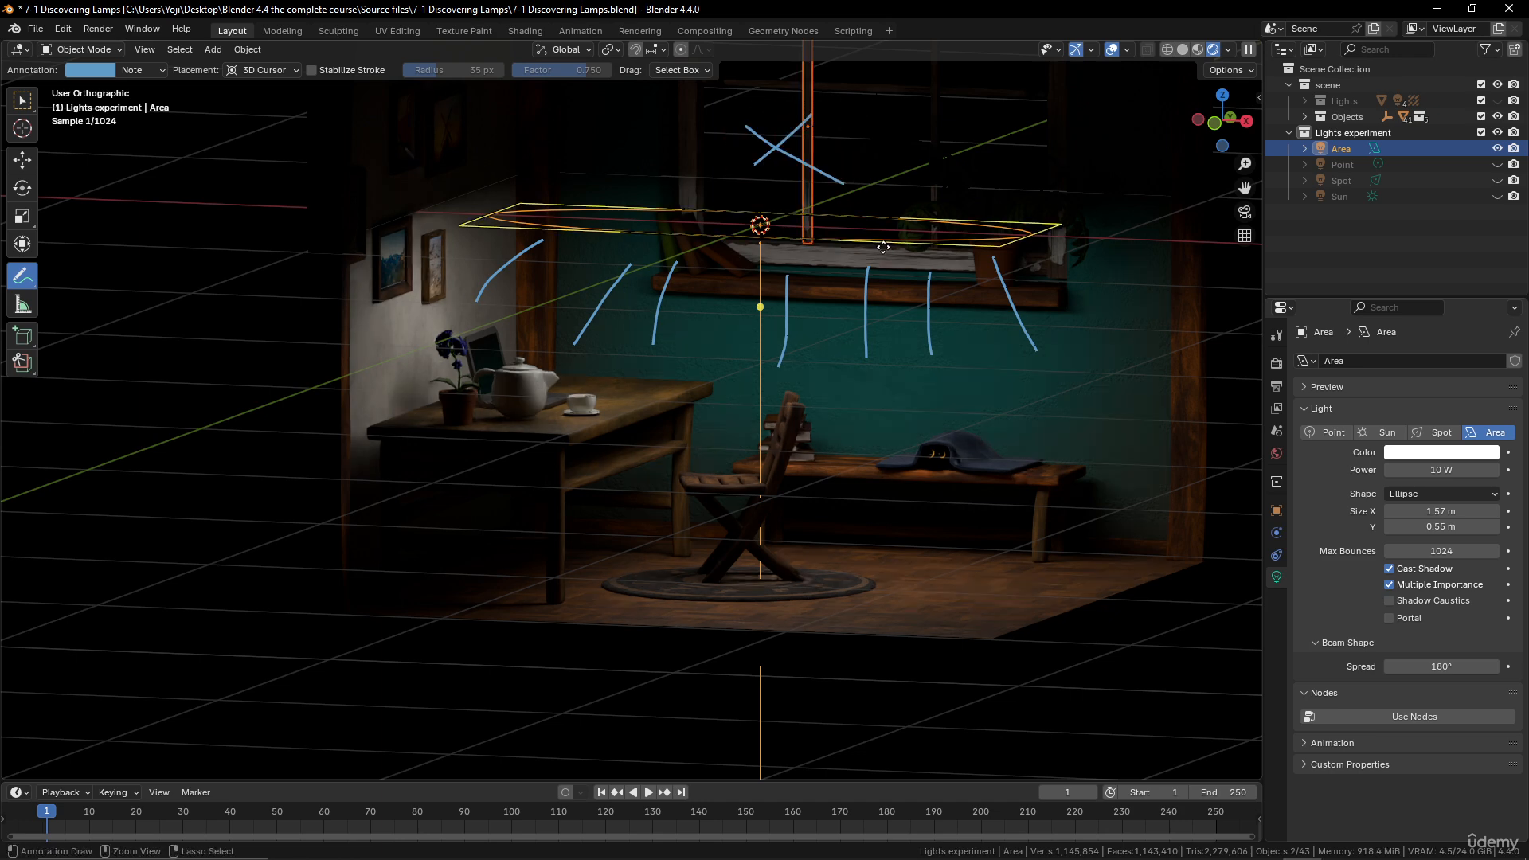
{"action": "key", "text": "ctrl+z"}
{"action": "mouse_move", "coordinate": [820, 115]}
{"action": "left_mouse_down", "text": "ctrl"}
{"action": "mouse_move", "coordinate": [748, 160]}
{"action": "mouse_move", "coordinate": [781, 143]}
{"action": "mouse_move", "coordinate": [925, 273]}
{"action": "mouse_move", "coordinate": [1035, 339]}
{"action": "mouse_move", "coordinate": [881, 273]}
{"action": "mouse_move", "coordinate": [787, 381]}
{"action": "mouse_move", "coordinate": [645, 376]}
{"action": "mouse_move", "coordinate": [594, 302]}
{"action": "mouse_move", "coordinate": [485, 263]}
{"action": "mouse_move", "coordinate": [514, 316]}
{"action": "left_mouse_up", "text": "ctrl"}
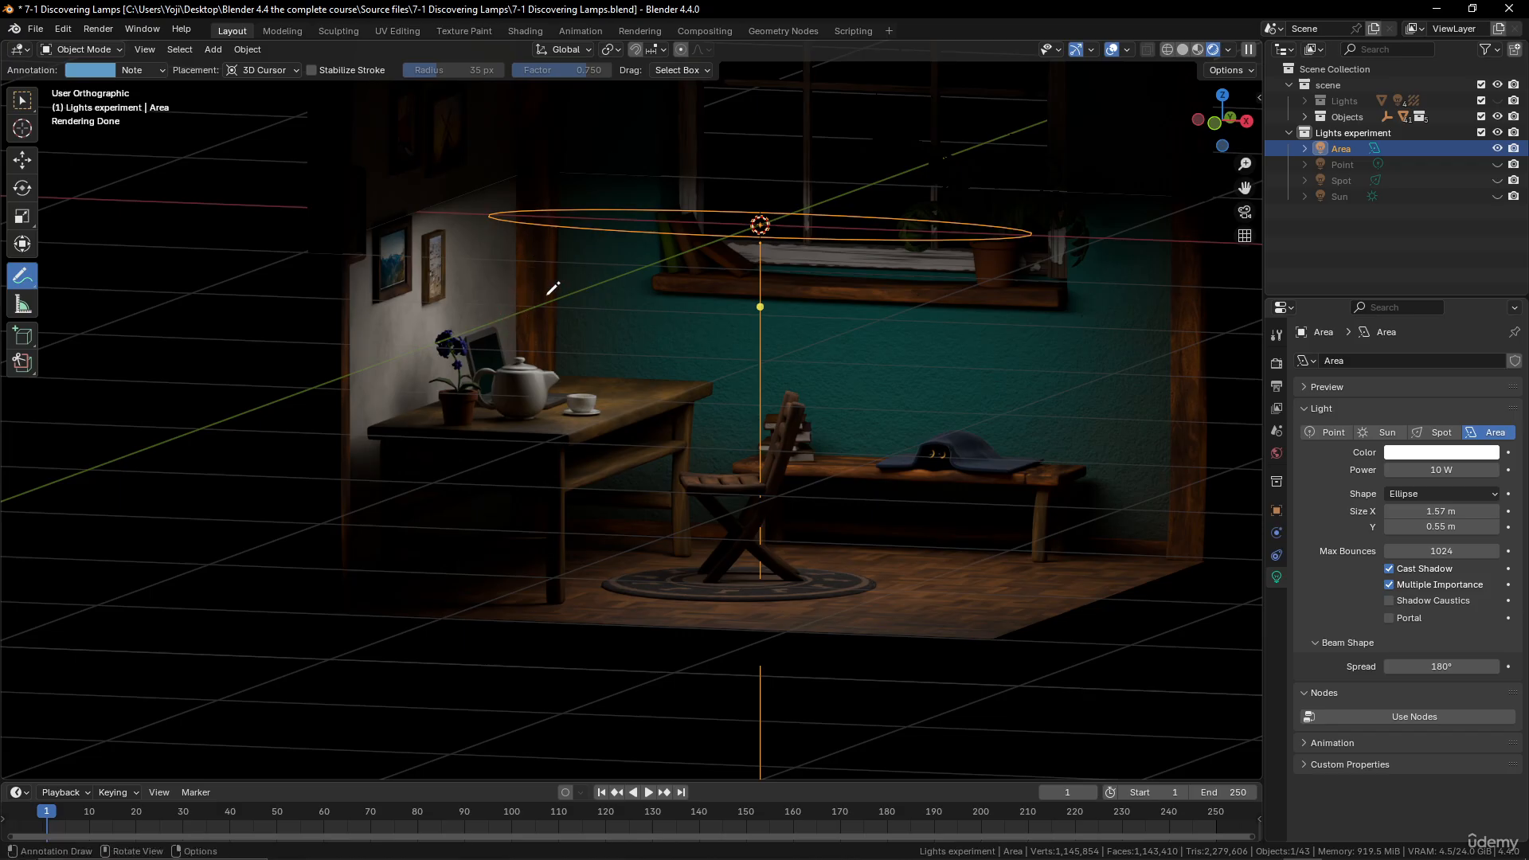
{"action": "left_click", "coordinate": [23, 100]}
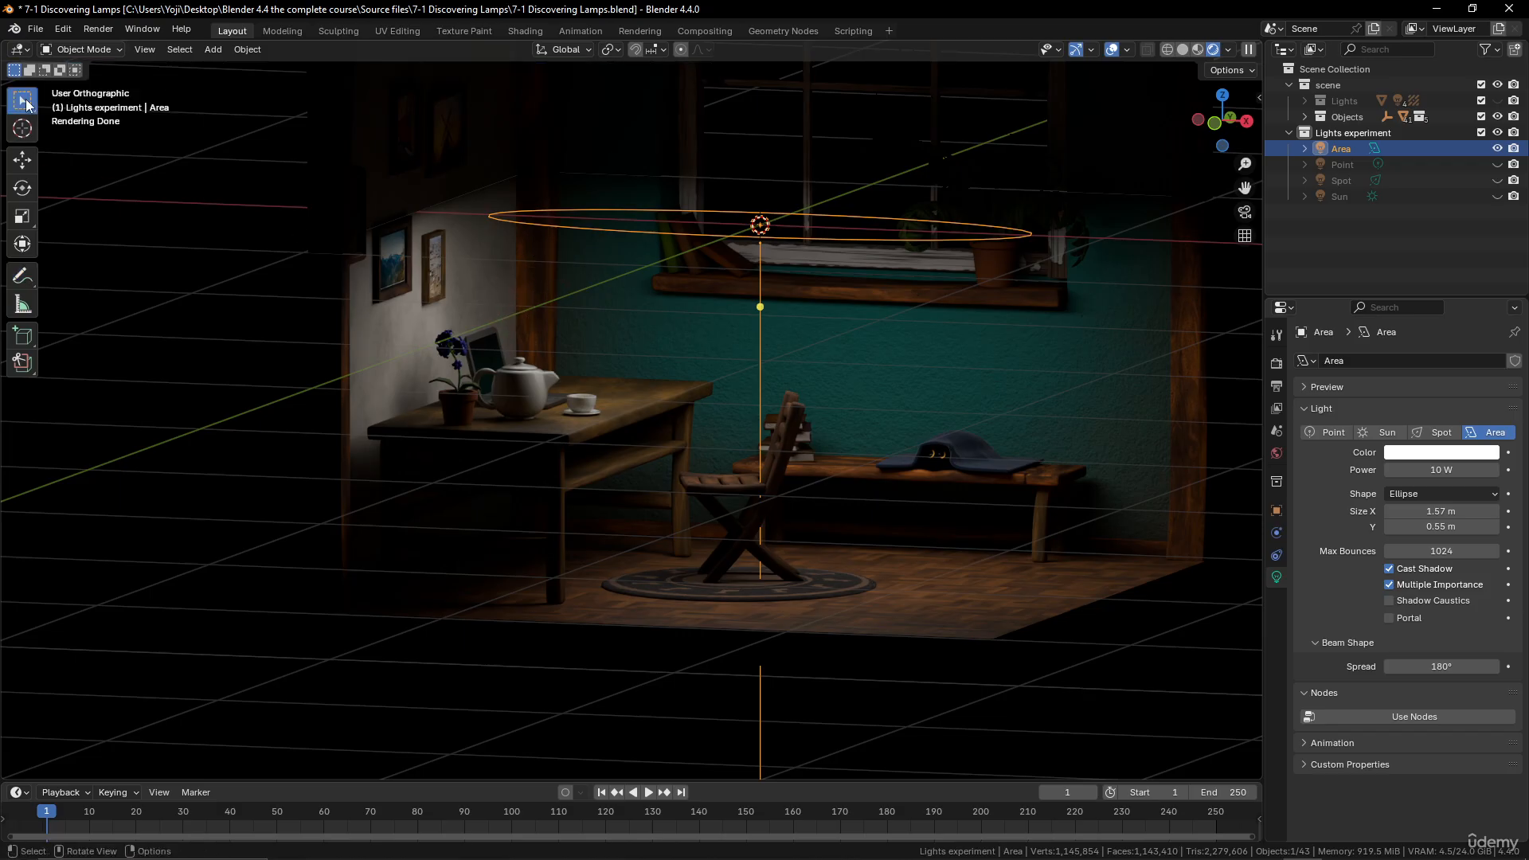
Change the Area light's shape from Ellipse to Square
{"action": "middle_click_drag", "start_coordinate": [716, 366], "coordinate": [857, 400]}
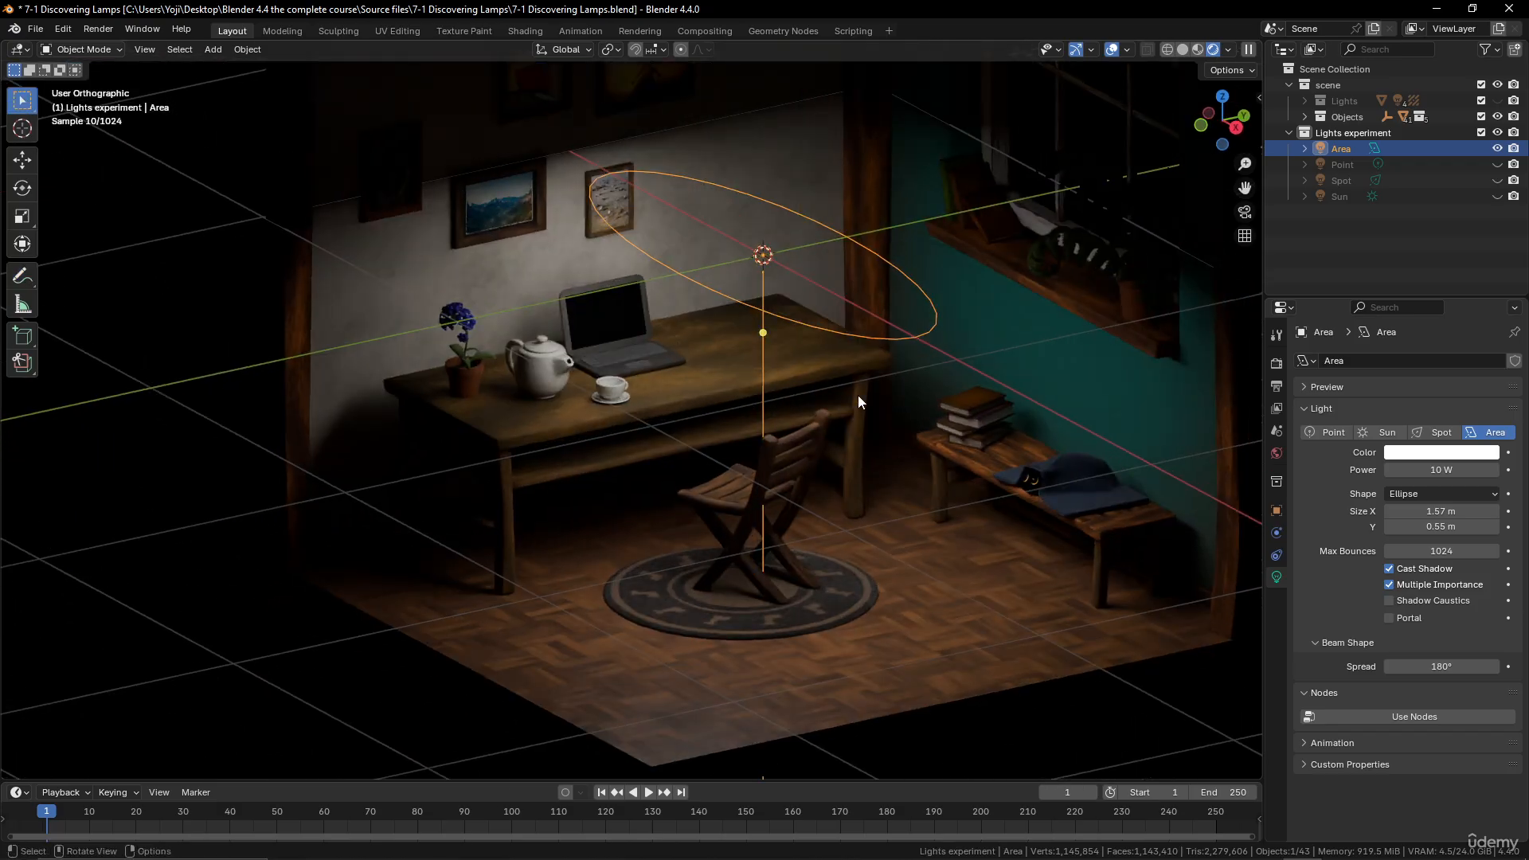
{"action": "scroll", "coordinate": [1069, 248], "scroll_direction": "down", "scroll_amount": 2}
{"action": "scroll", "coordinate": [1061, 275], "scroll_direction": "up", "scroll_amount": 1}
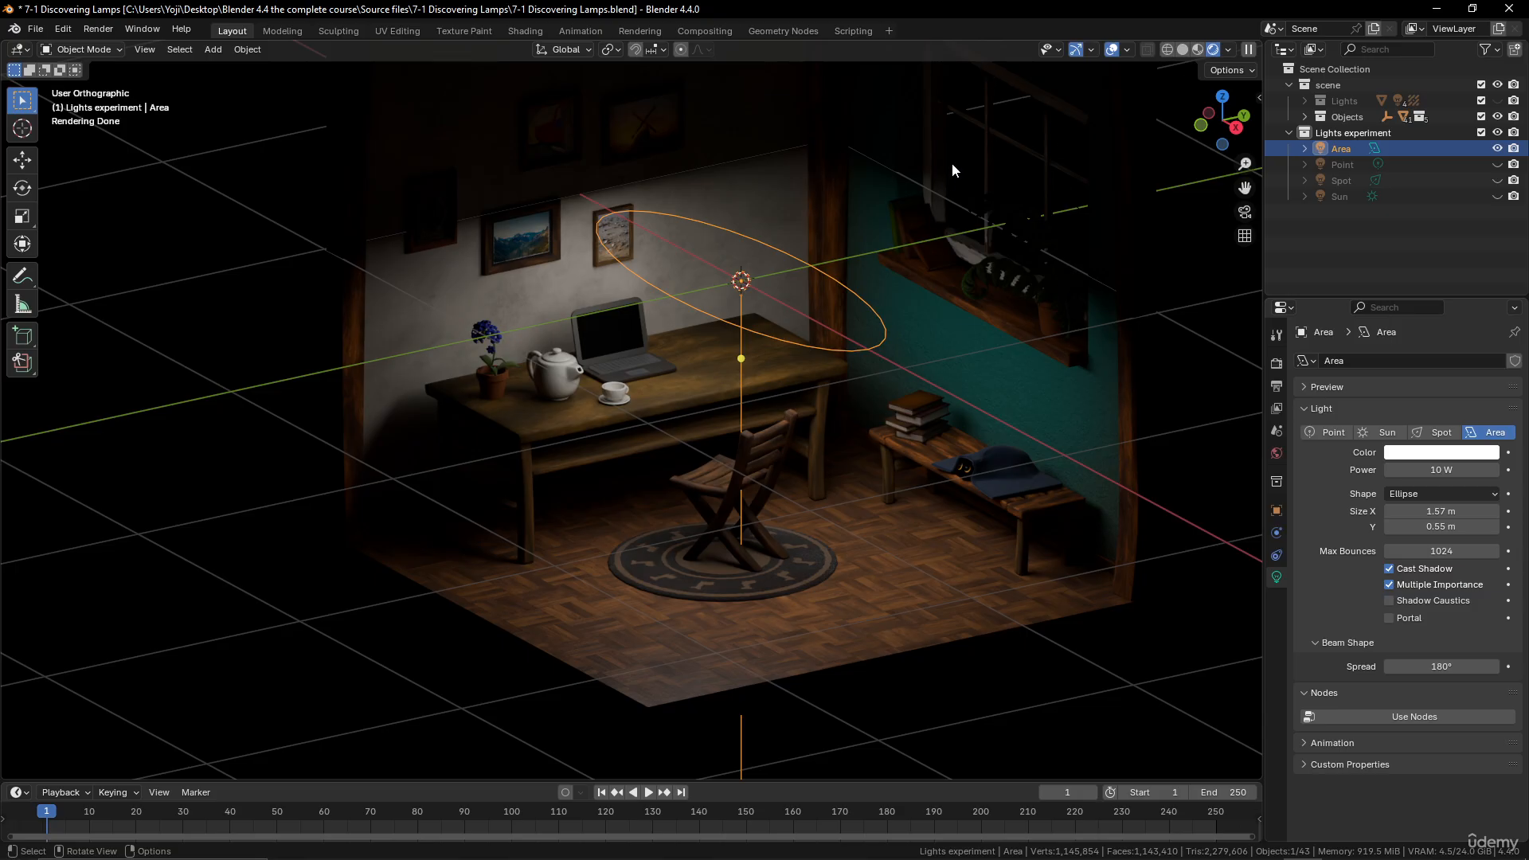
{"action": "left_click", "coordinate": [1440, 494]}
{"action": "left_click", "coordinate": [1436, 510]}
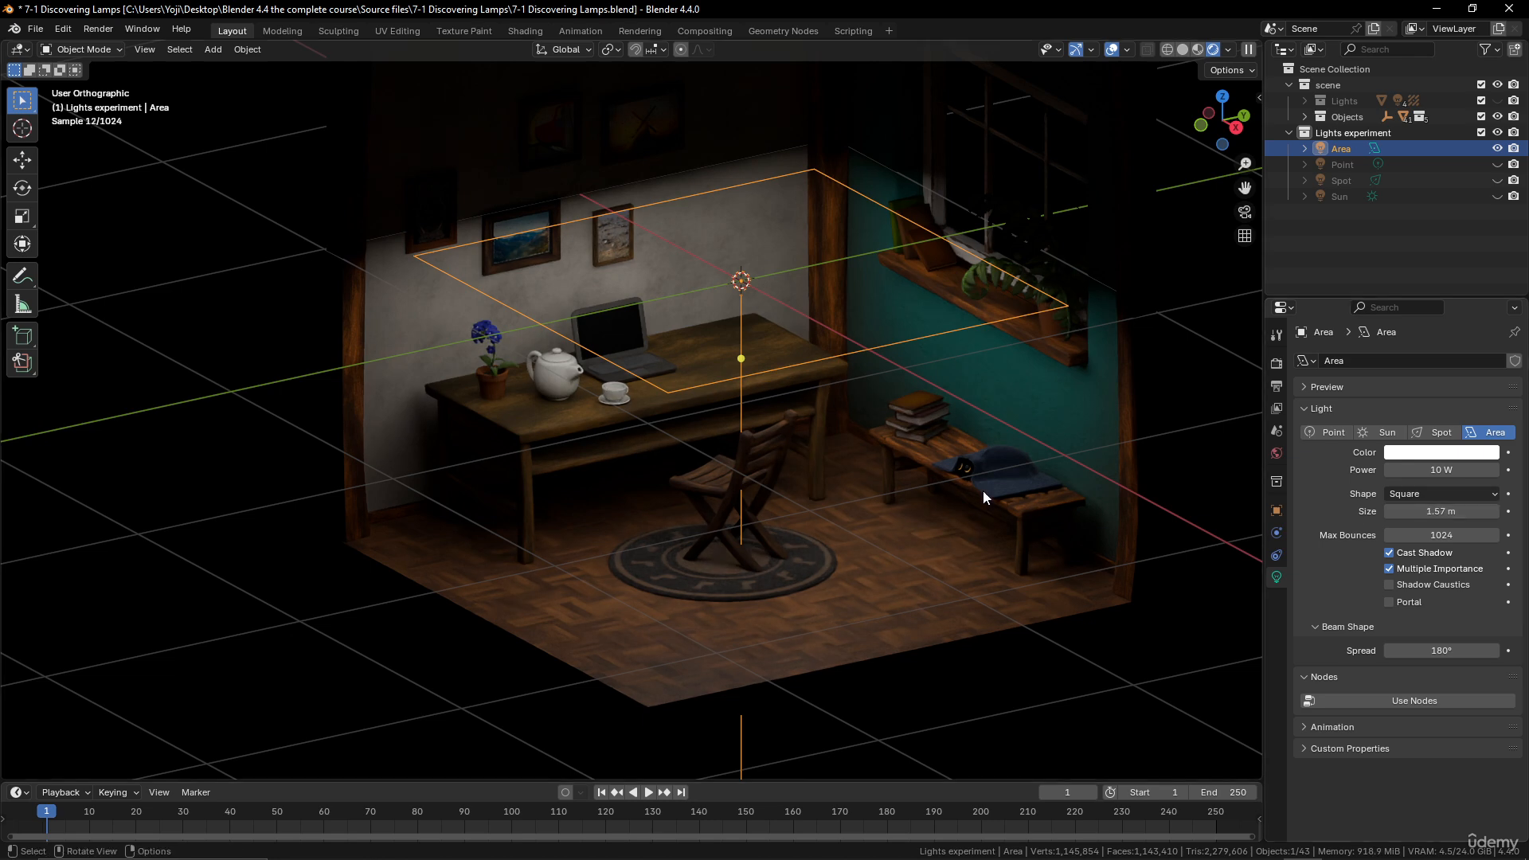
Rotate the Area light 90 degrees around the global X axis
{"action": "middle_click_drag", "start_coordinate": [982, 491], "coordinate": [967, 485]}
{"action": "key", "text": "r"}
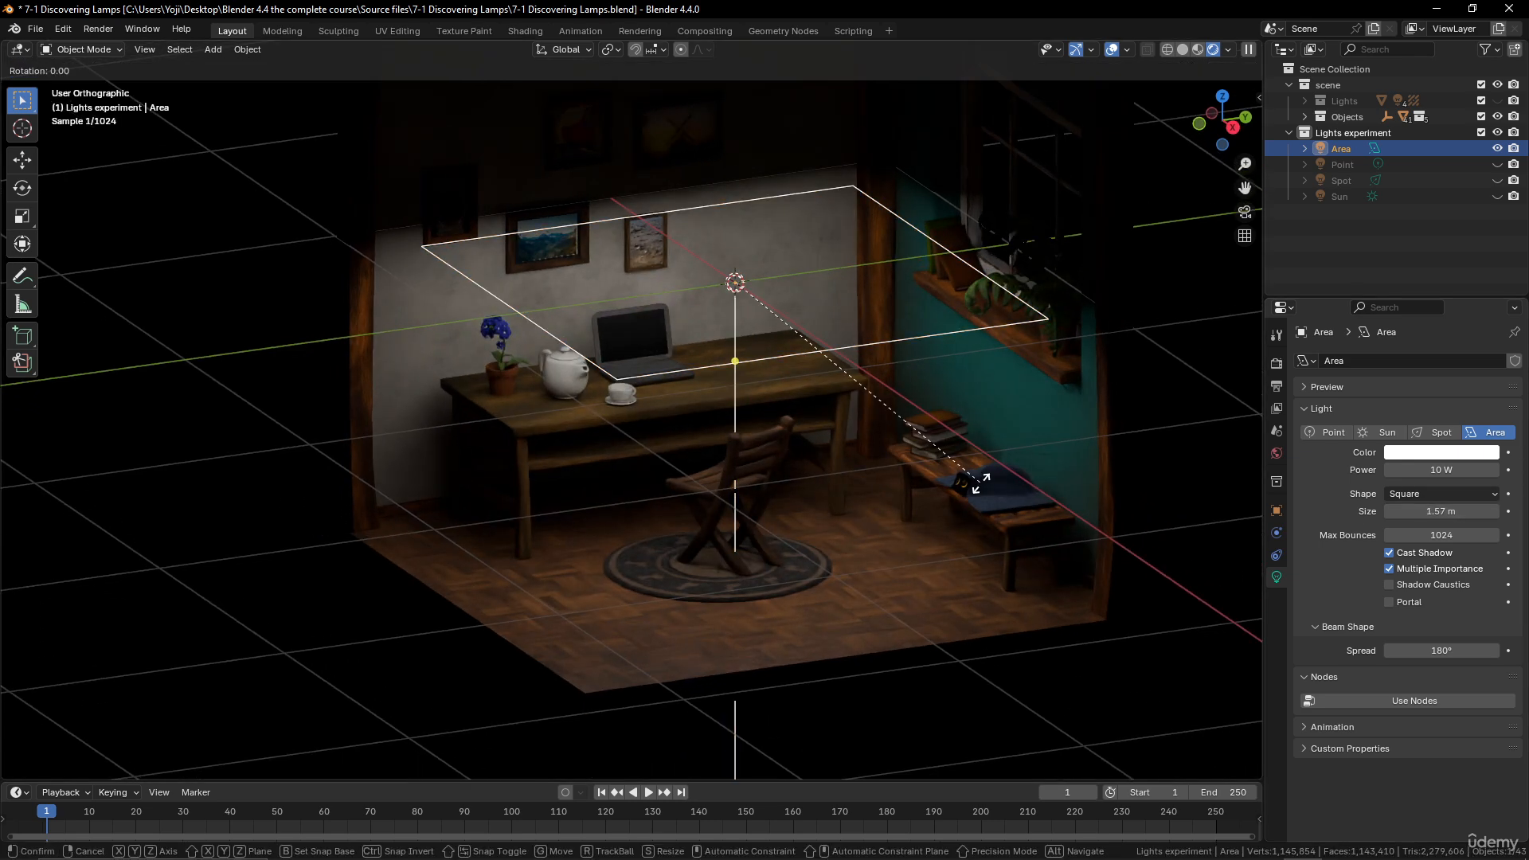
{"action": "type", "text": "x"}
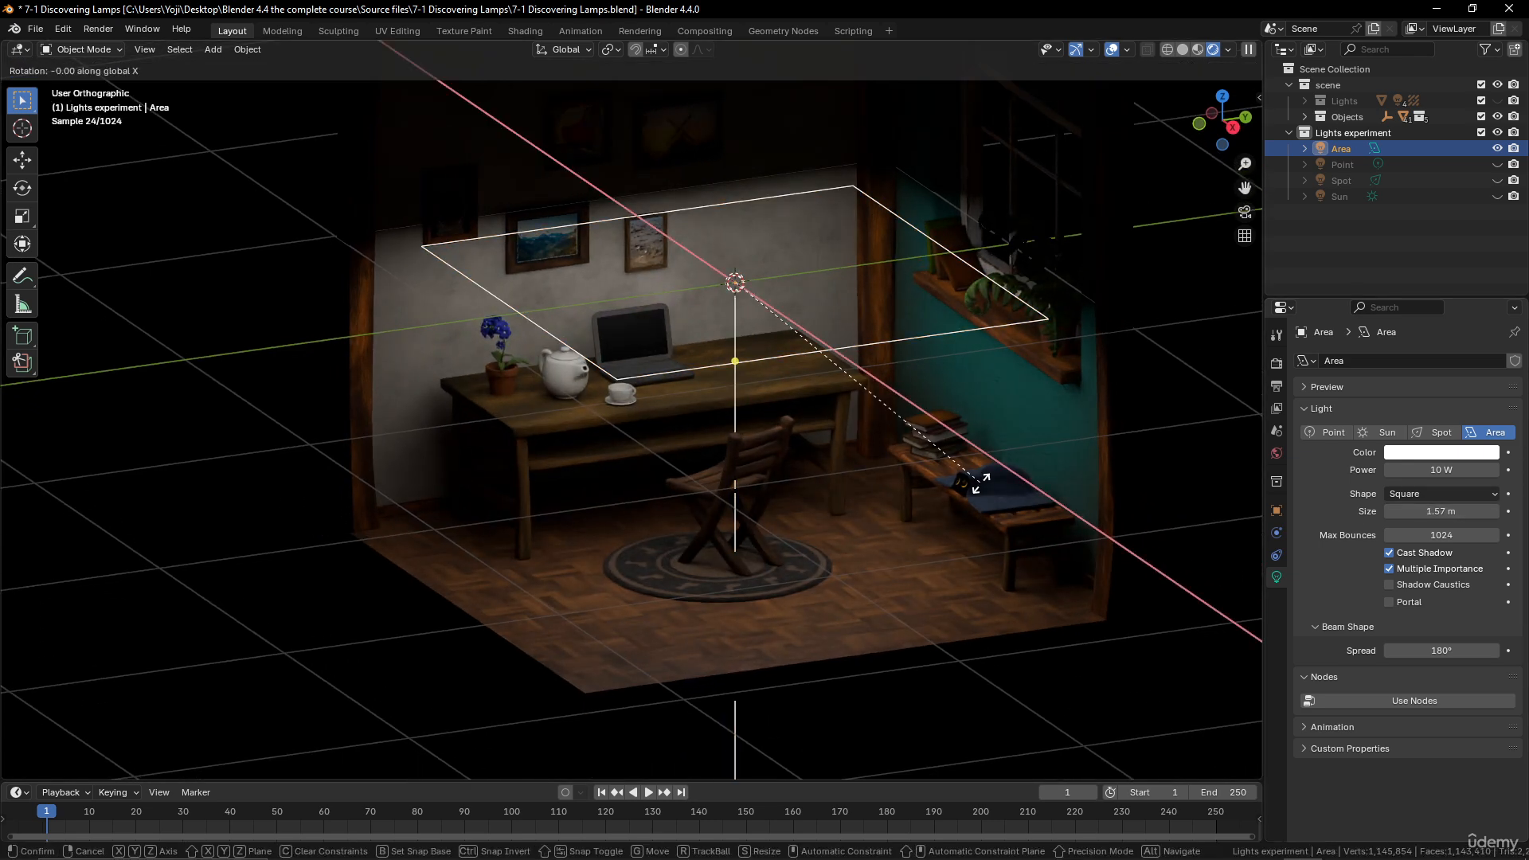
{"action": "type", "text": "90"}
{"action": "key", "text": "Return"}
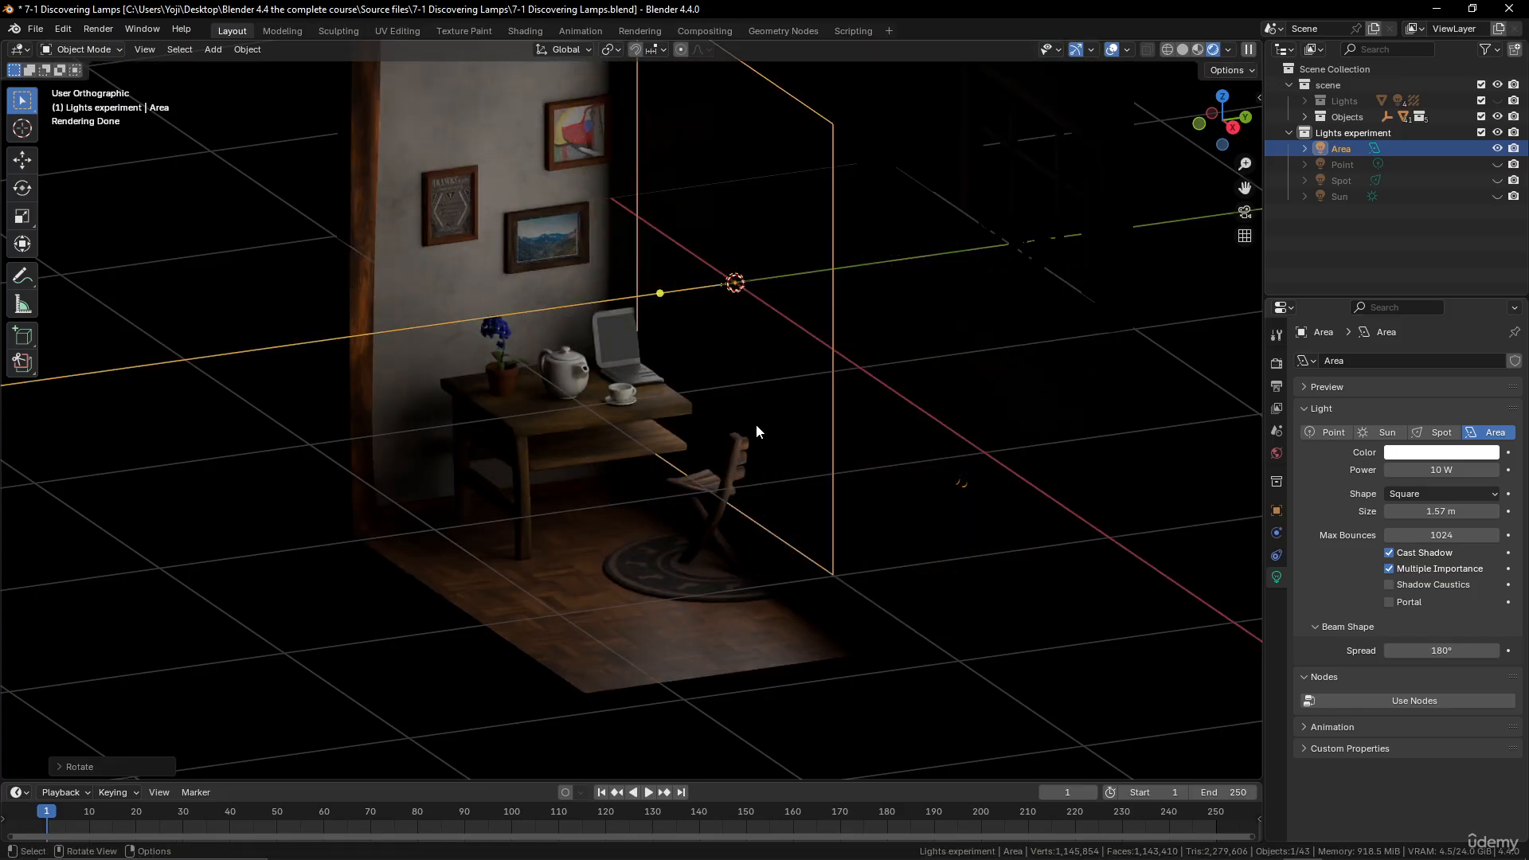
Move the Area light along the global Y axis to just outside the window
{"action": "key", "text": "g"}
{"action": "key", "text": "x"}
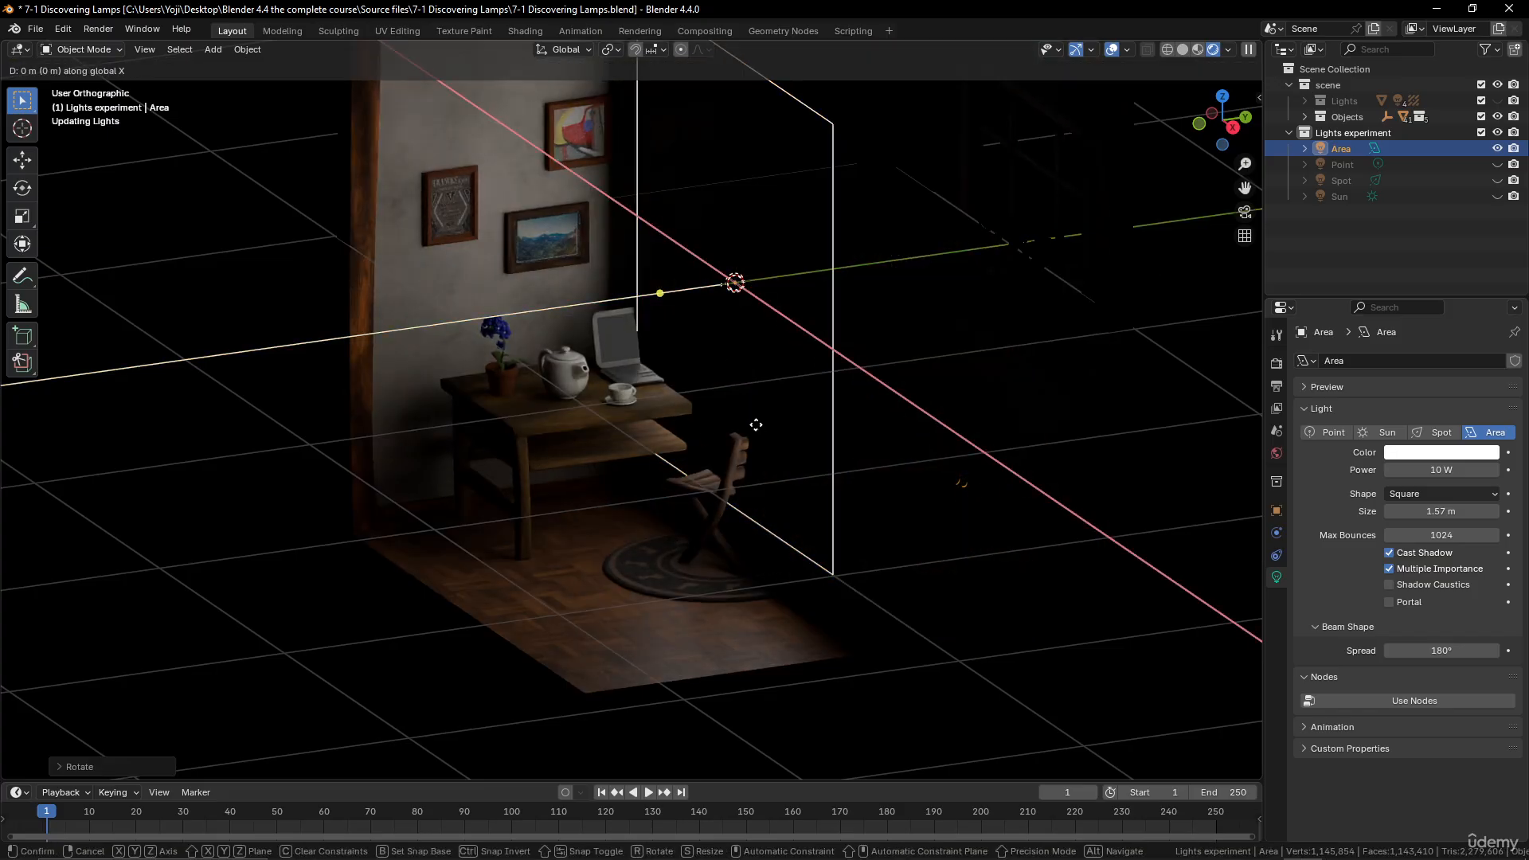
{"action": "key", "text": "y"}
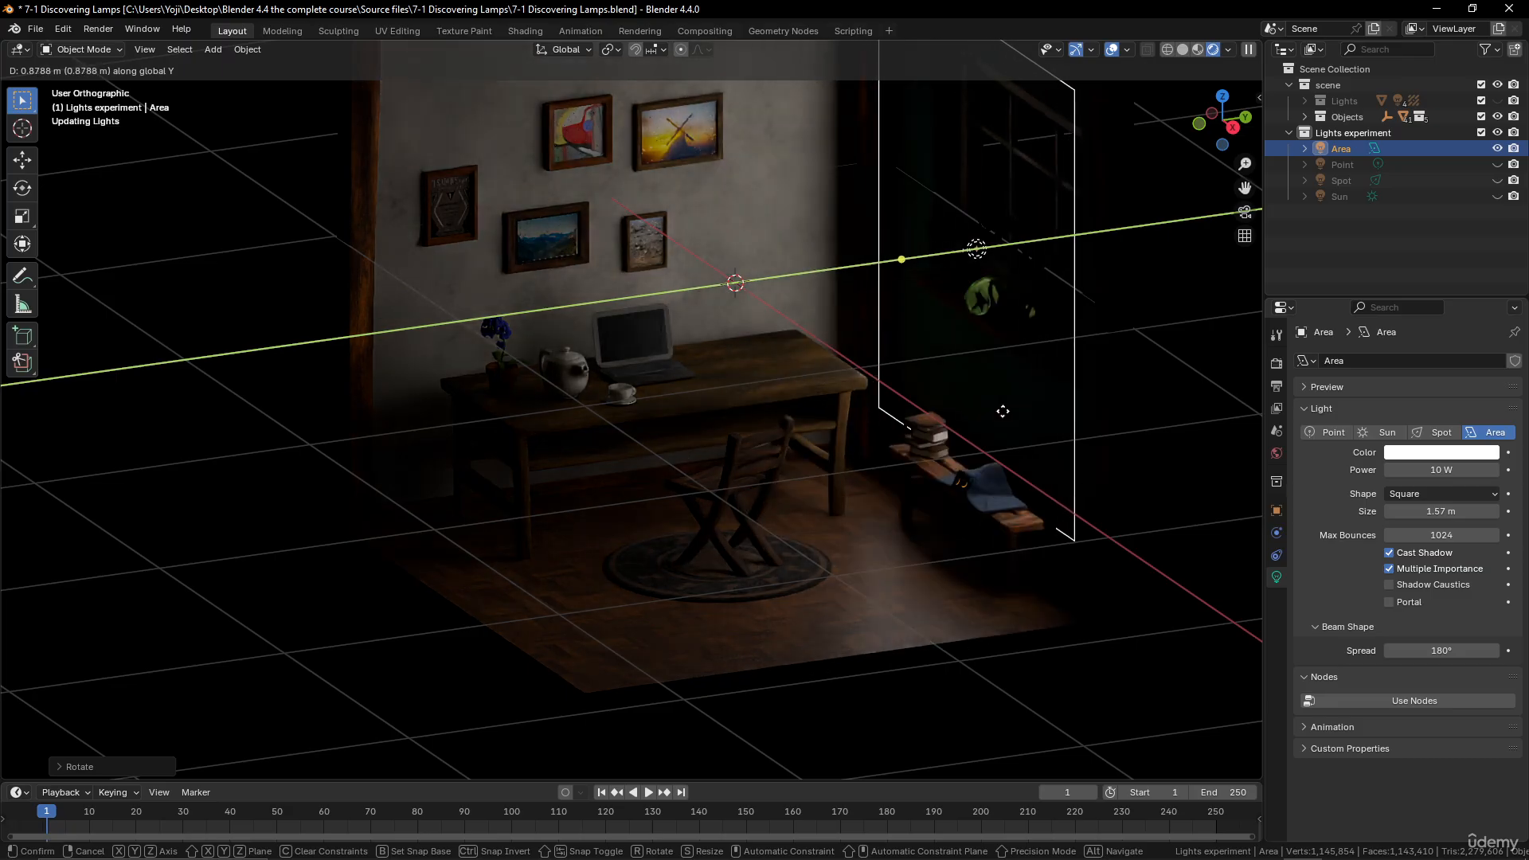
{"action": "left_click", "coordinate": [1070, 408]}
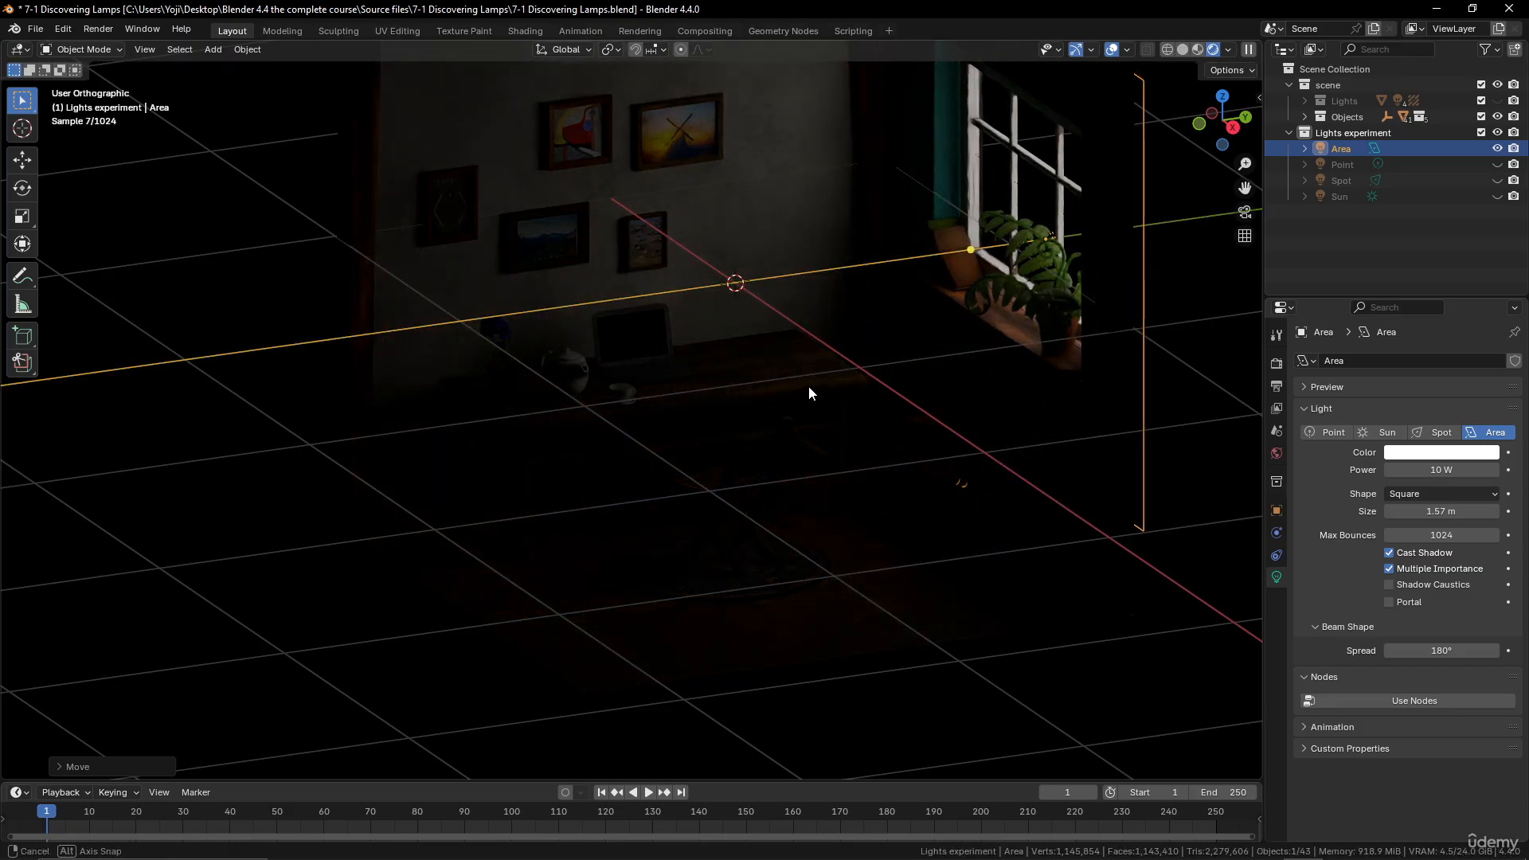
{"action": "mouse_move", "coordinate": [809, 385]}
{"action": "middle_mouse_down"}
{"action": "mouse_move", "coordinate": [896, 376]}
{"action": "mouse_move", "coordinate": [788, 387]}
{"action": "middle_mouse_up"}
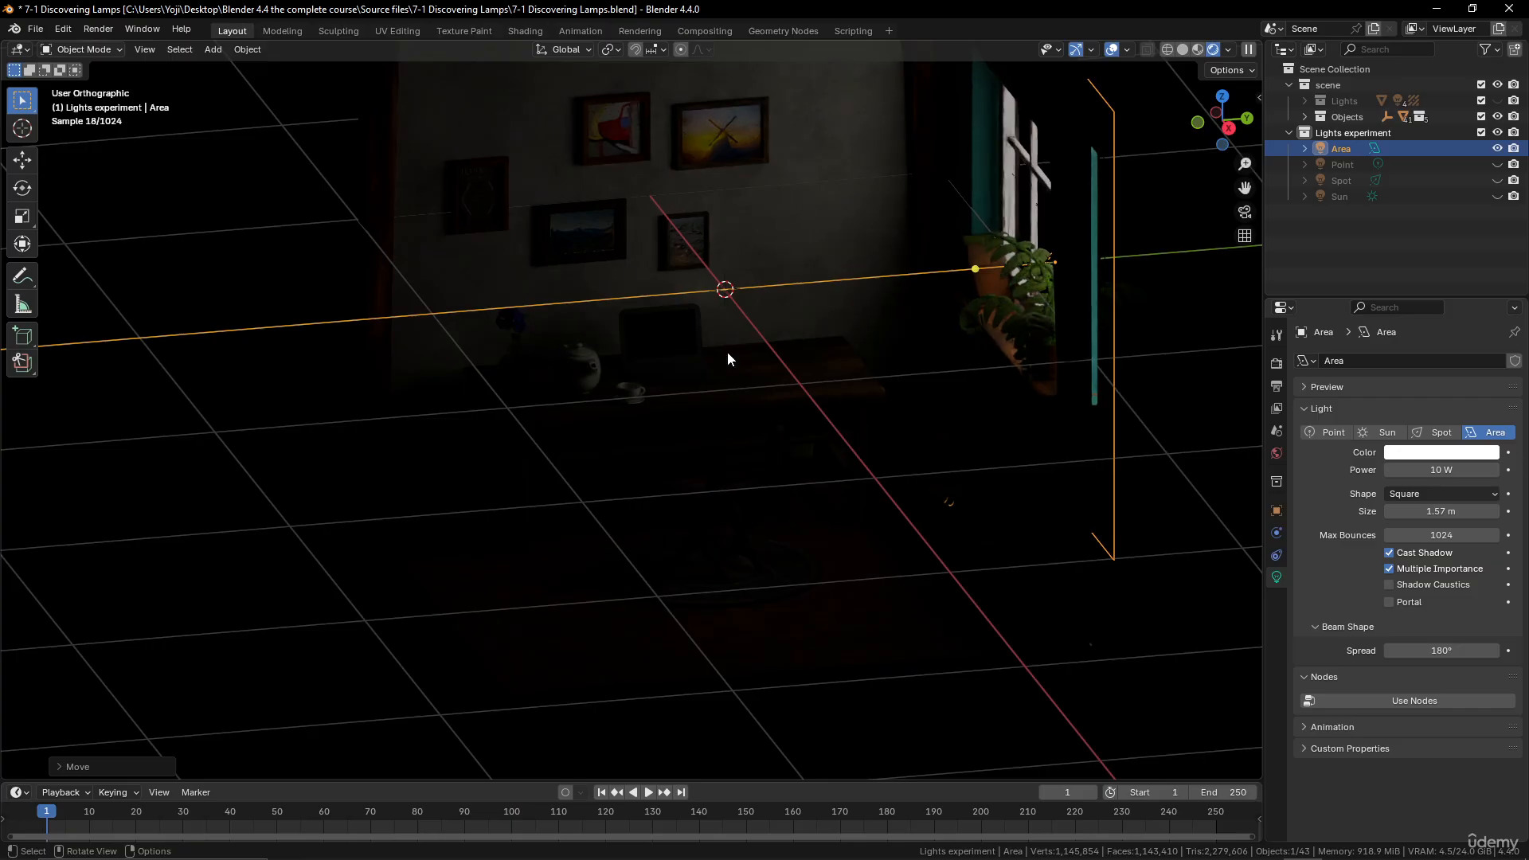
{"action": "middle_click_drag", "start_coordinate": [952, 351], "coordinate": [992, 337]}
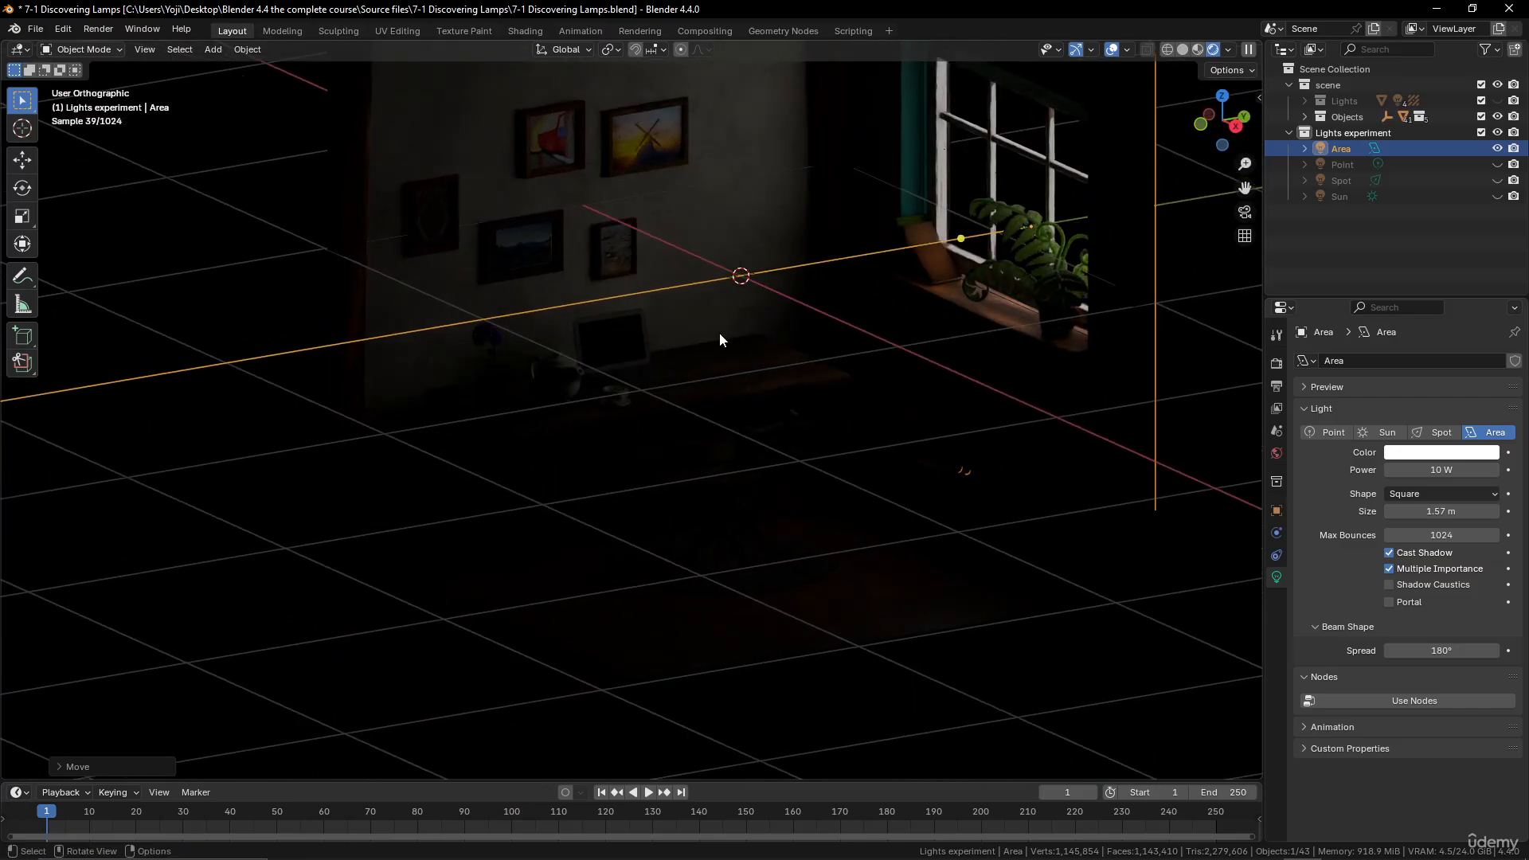
Set the Area light's power to 50 W and inspect how it lights the room through the window
{"action": "left_click", "coordinate": [1441, 470]}
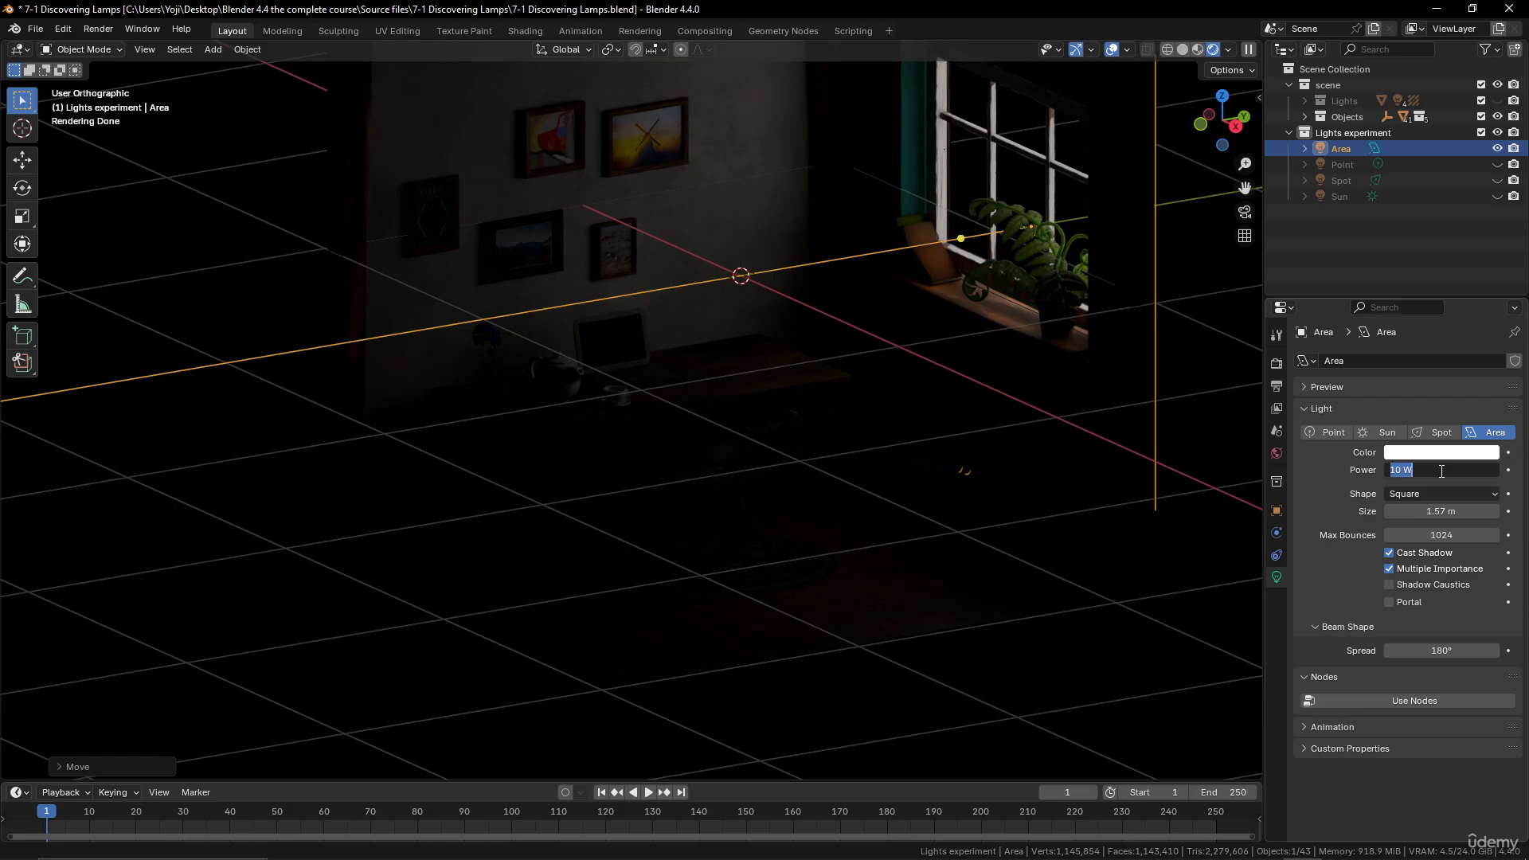
{"action": "type", "text": "50"}
{"action": "key", "text": "Return"}
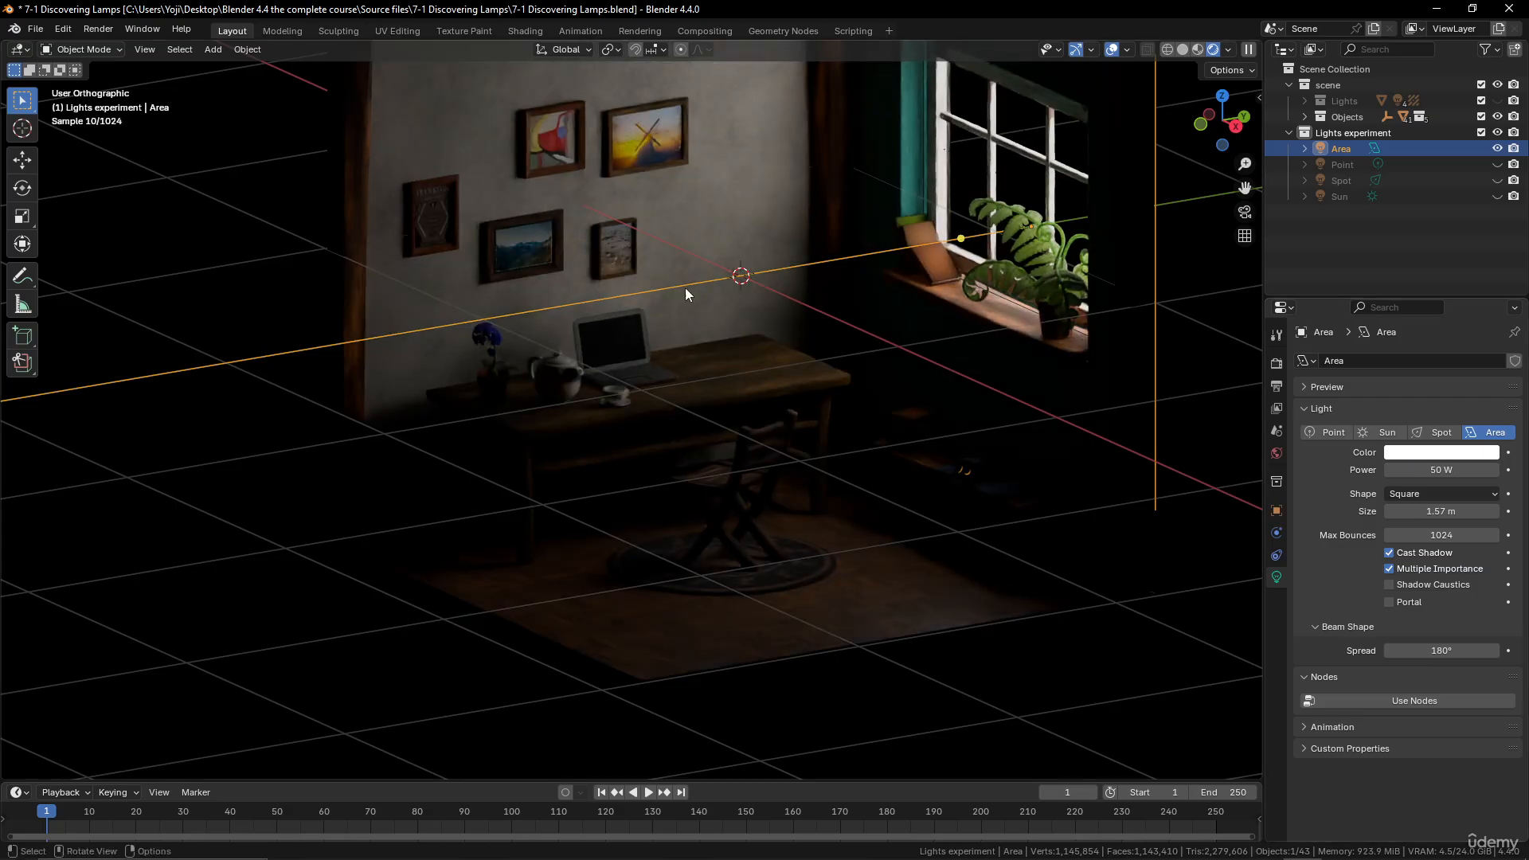
{"action": "middle_click_drag", "start_coordinate": [845, 383], "coordinate": [866, 237]}
{"action": "middle_click_drag", "start_coordinate": [570, 392], "coordinate": [795, 352]}
{"action": "middle_click_drag", "start_coordinate": [839, 451], "coordinate": [886, 419]}
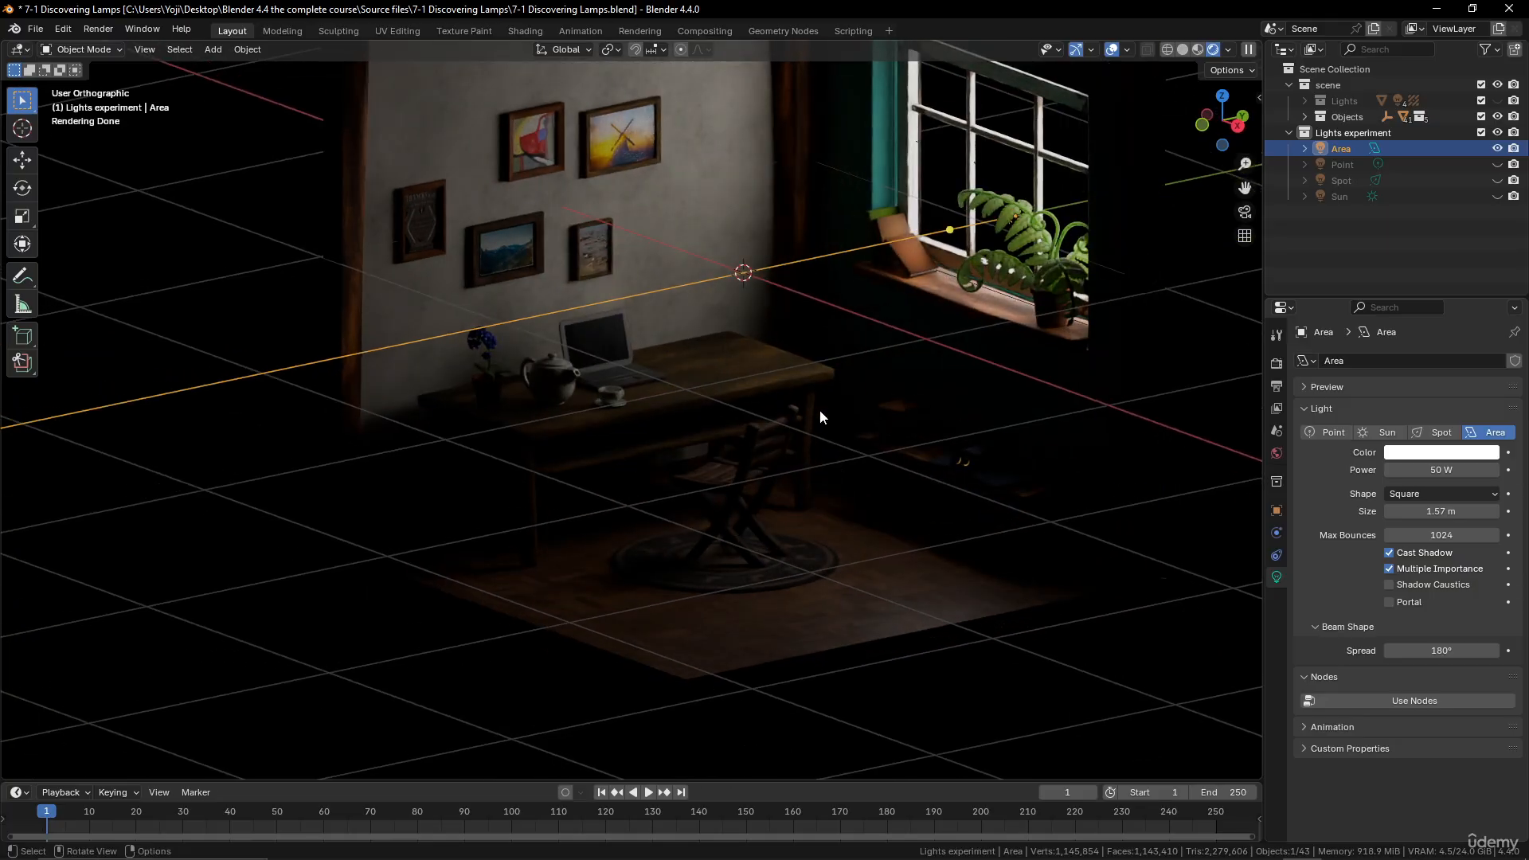
{"action": "middle_click_drag", "start_coordinate": [1093, 335], "coordinate": [1082, 336]}
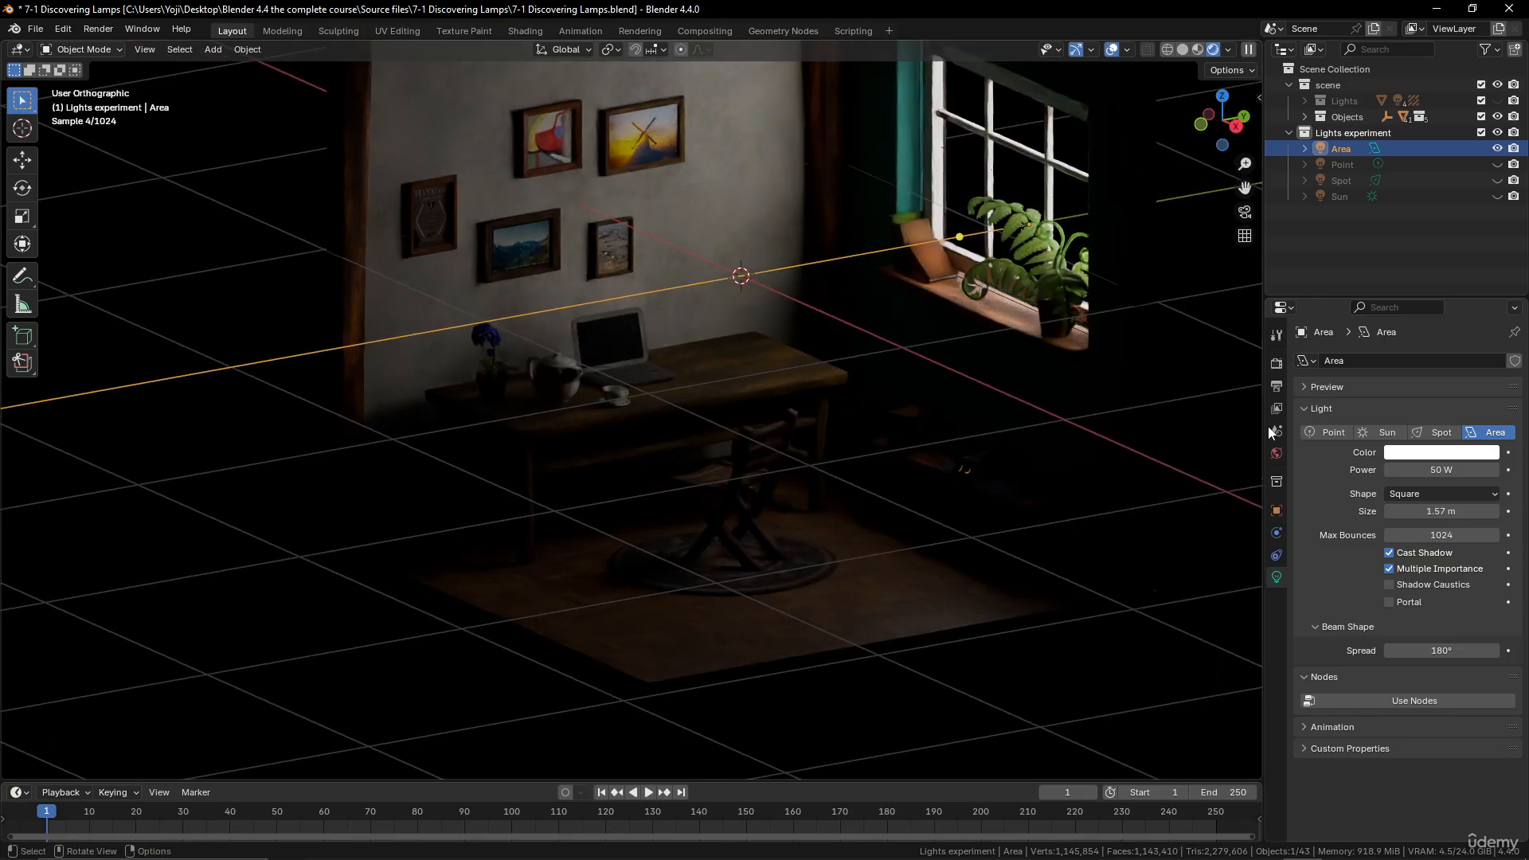
Tint the Area light's color to a pale warm orange
{"action": "left_click", "coordinate": [1414, 460]}
{"action": "left_click", "coordinate": [1407, 281]}
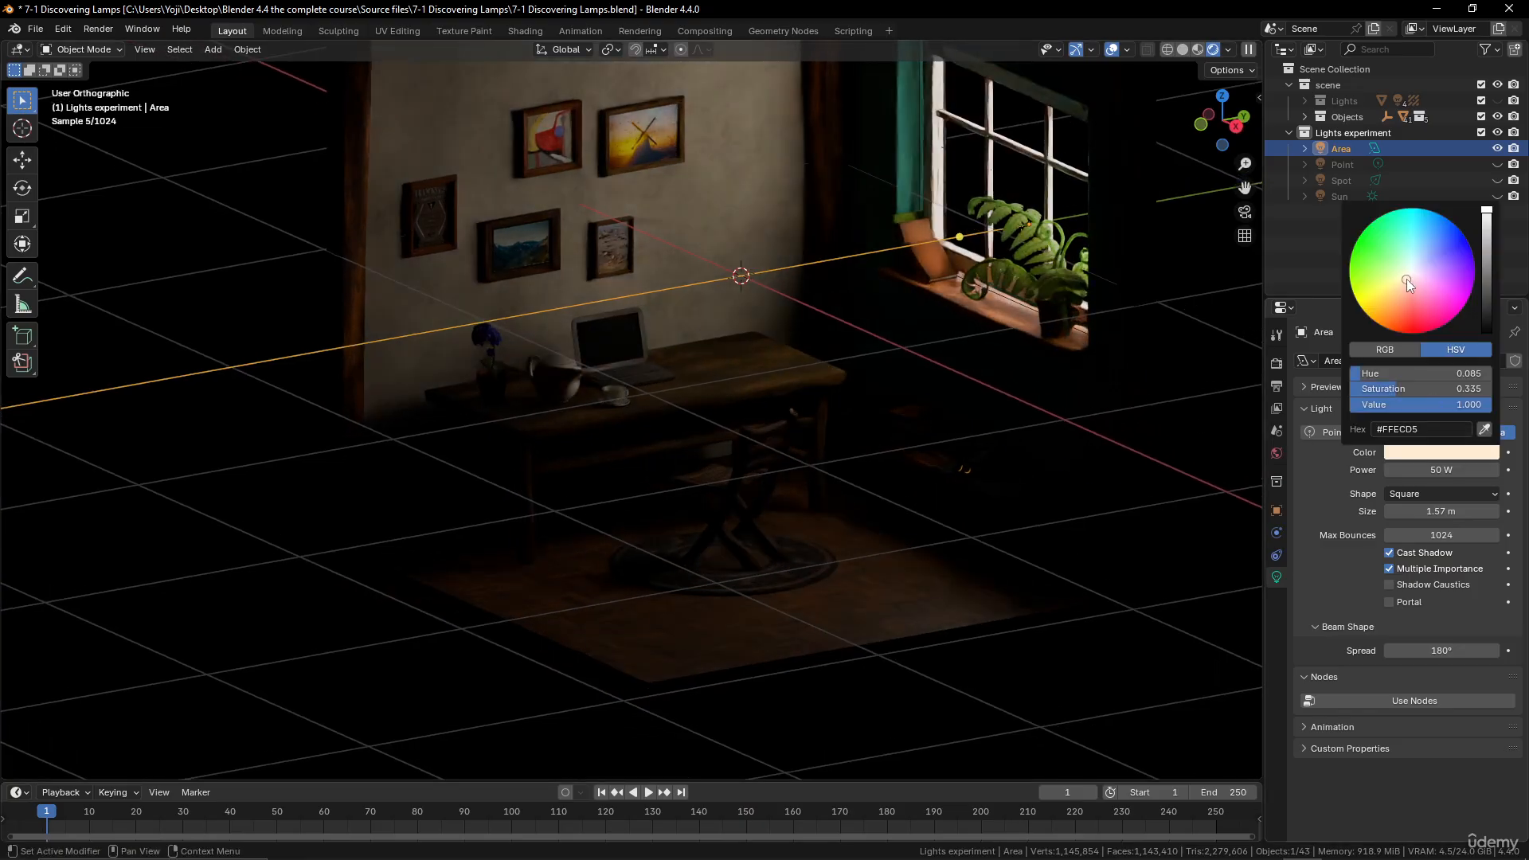
{"action": "left_click", "coordinate": [1407, 279]}
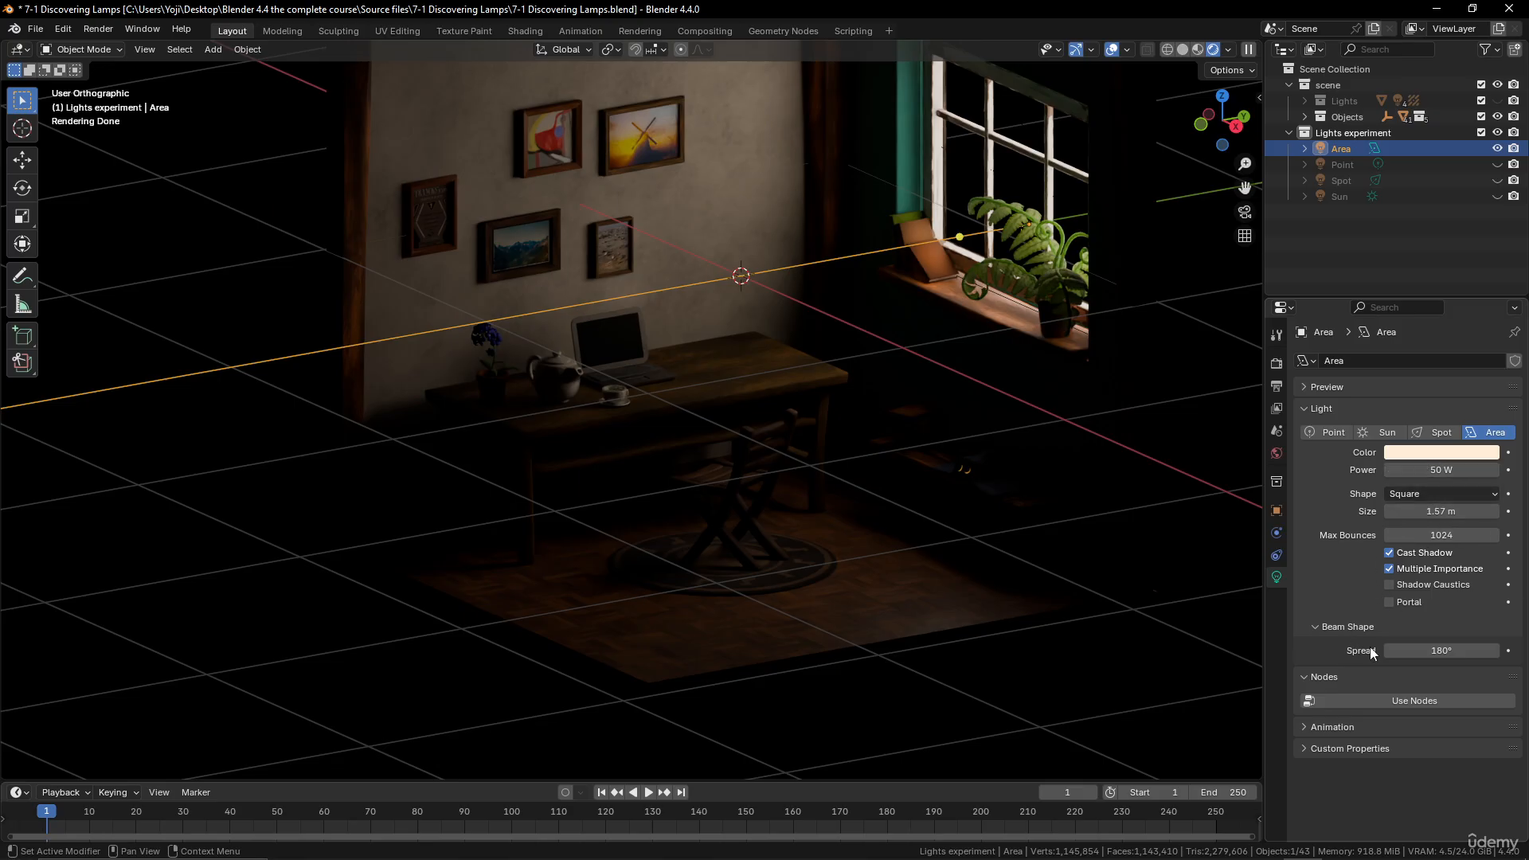
{"action": "mouse_move", "coordinate": [1402, 651]}
{"action": "left_mouse_down"}
{"action": "mouse_move", "coordinate": [1311, 651]}
{"action": "mouse_move", "coordinate": [1372, 650]}
{"action": "left_mouse_up"}
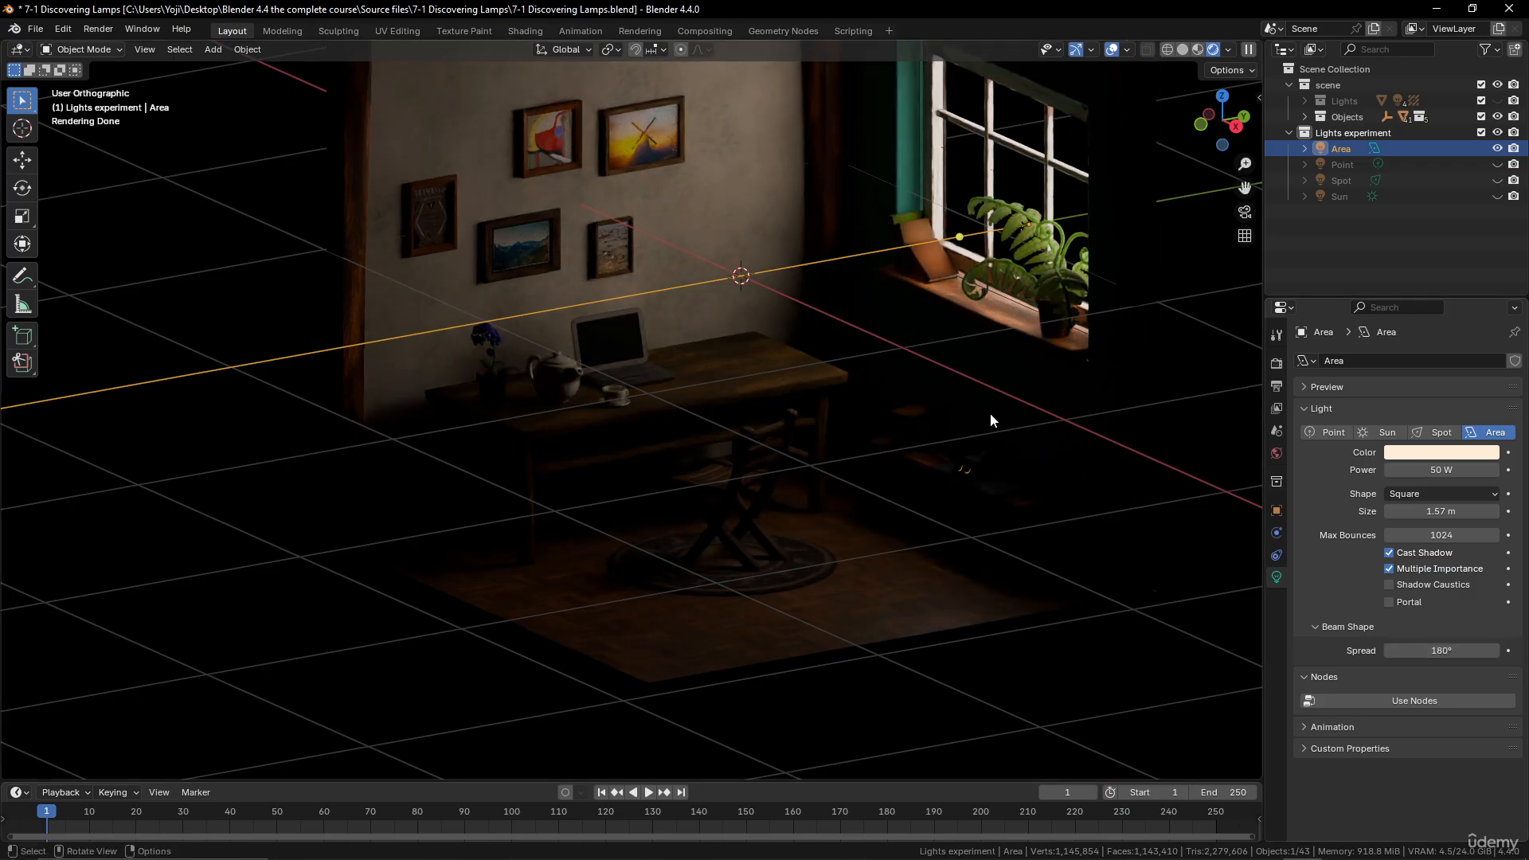
Undo the Area light's color, power, move and rotation changes, keeping the Square shape
{"action": "key", "text": "ctrl+z"}
{"action": "key", "text": "ctrl+z"}
{"action": "key", "text": "ctrl+z"}
{"action": "key", "text": "ctrl+z"}
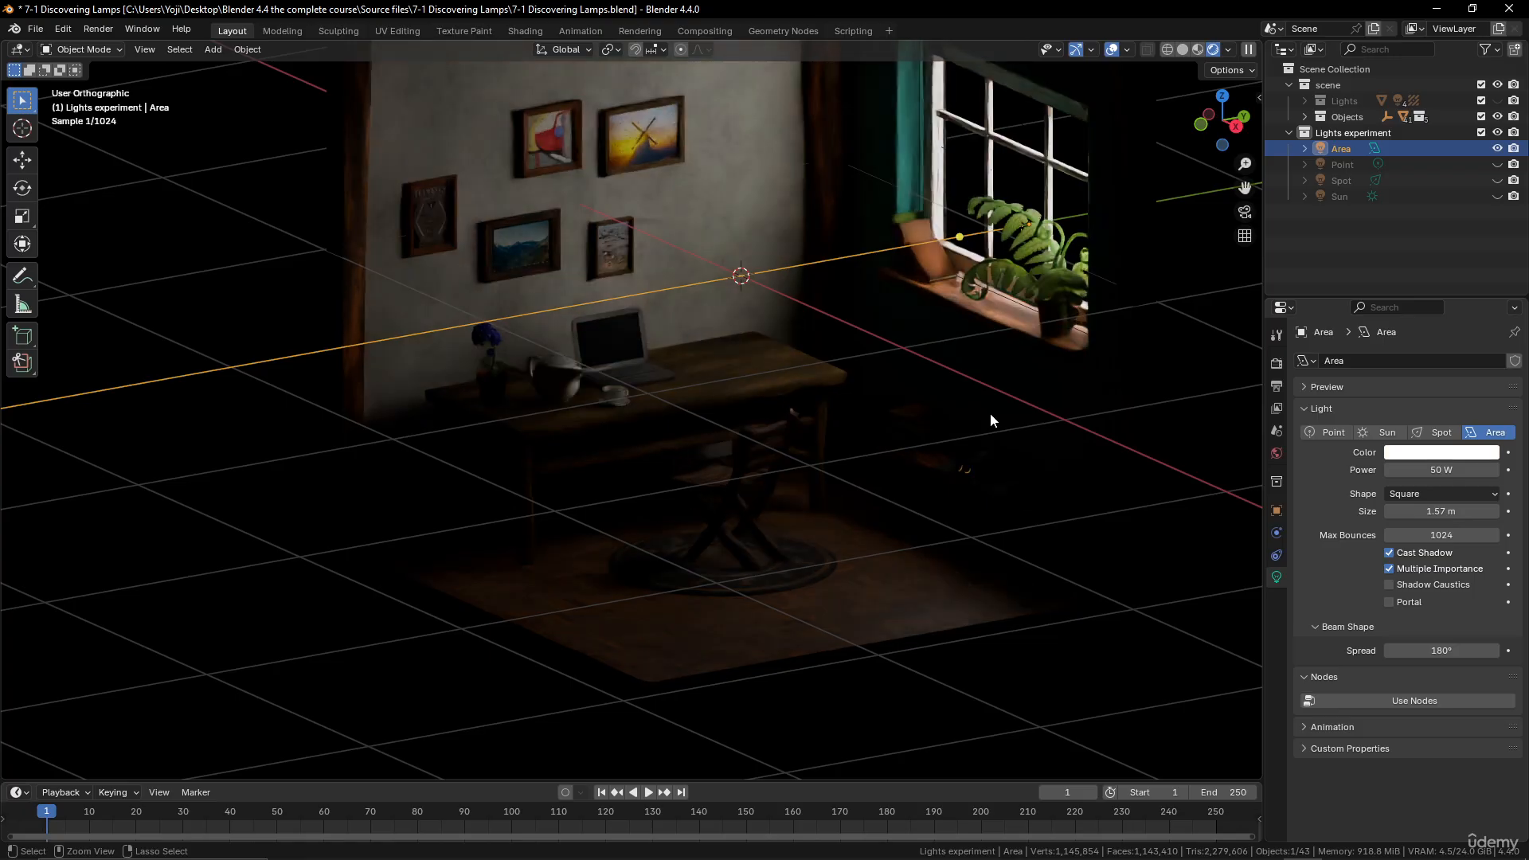
{"action": "key", "text": "ctrl+z"}
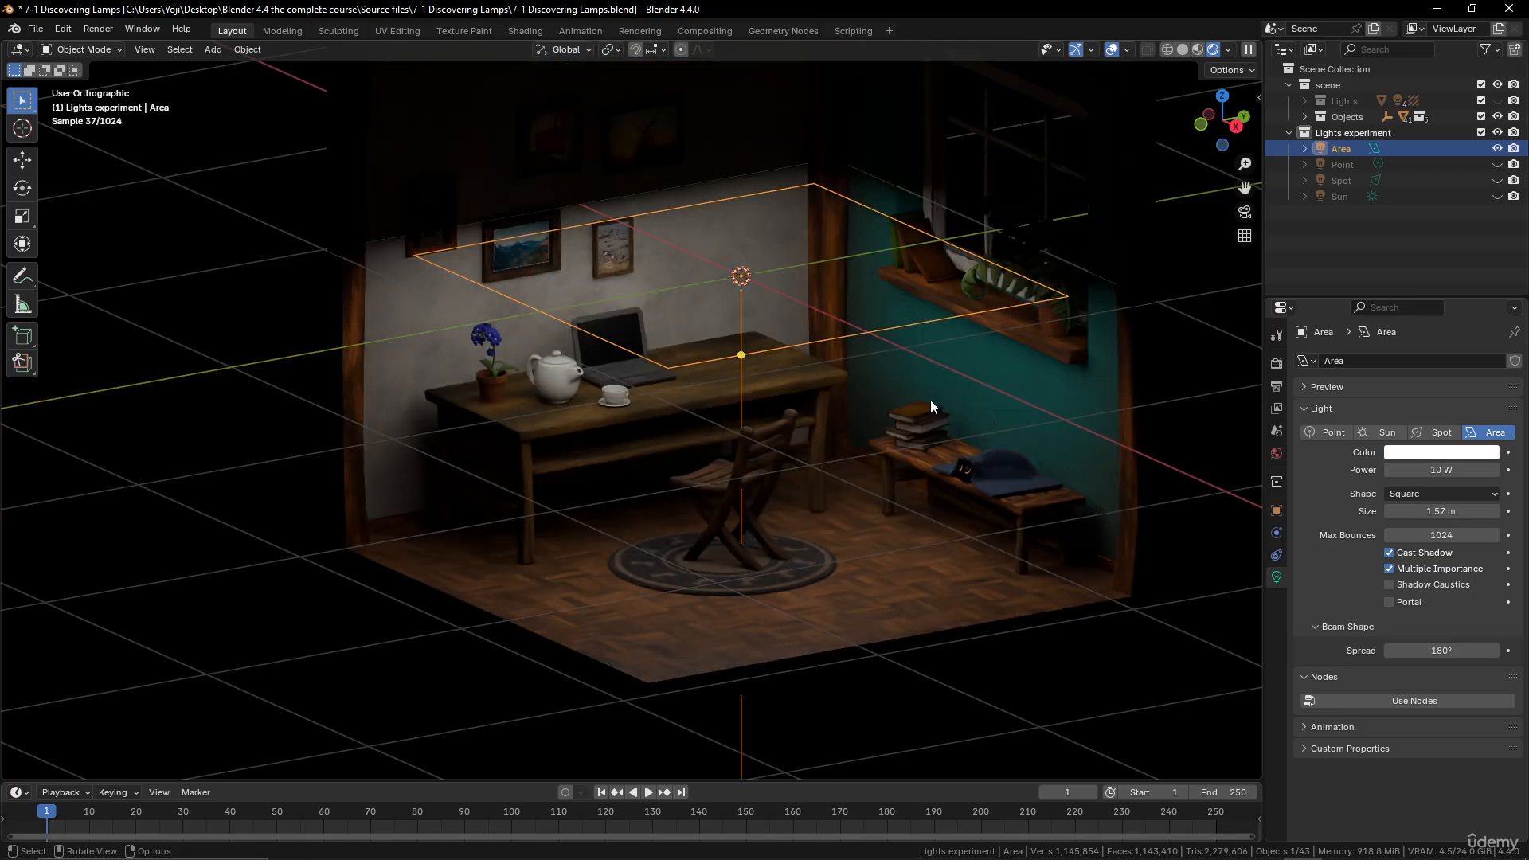
Raise the Area light along Z to the top of the room and scale it up to cover the room's width
{"action": "key", "text": "g"}
{"action": "key", "text": "z"}
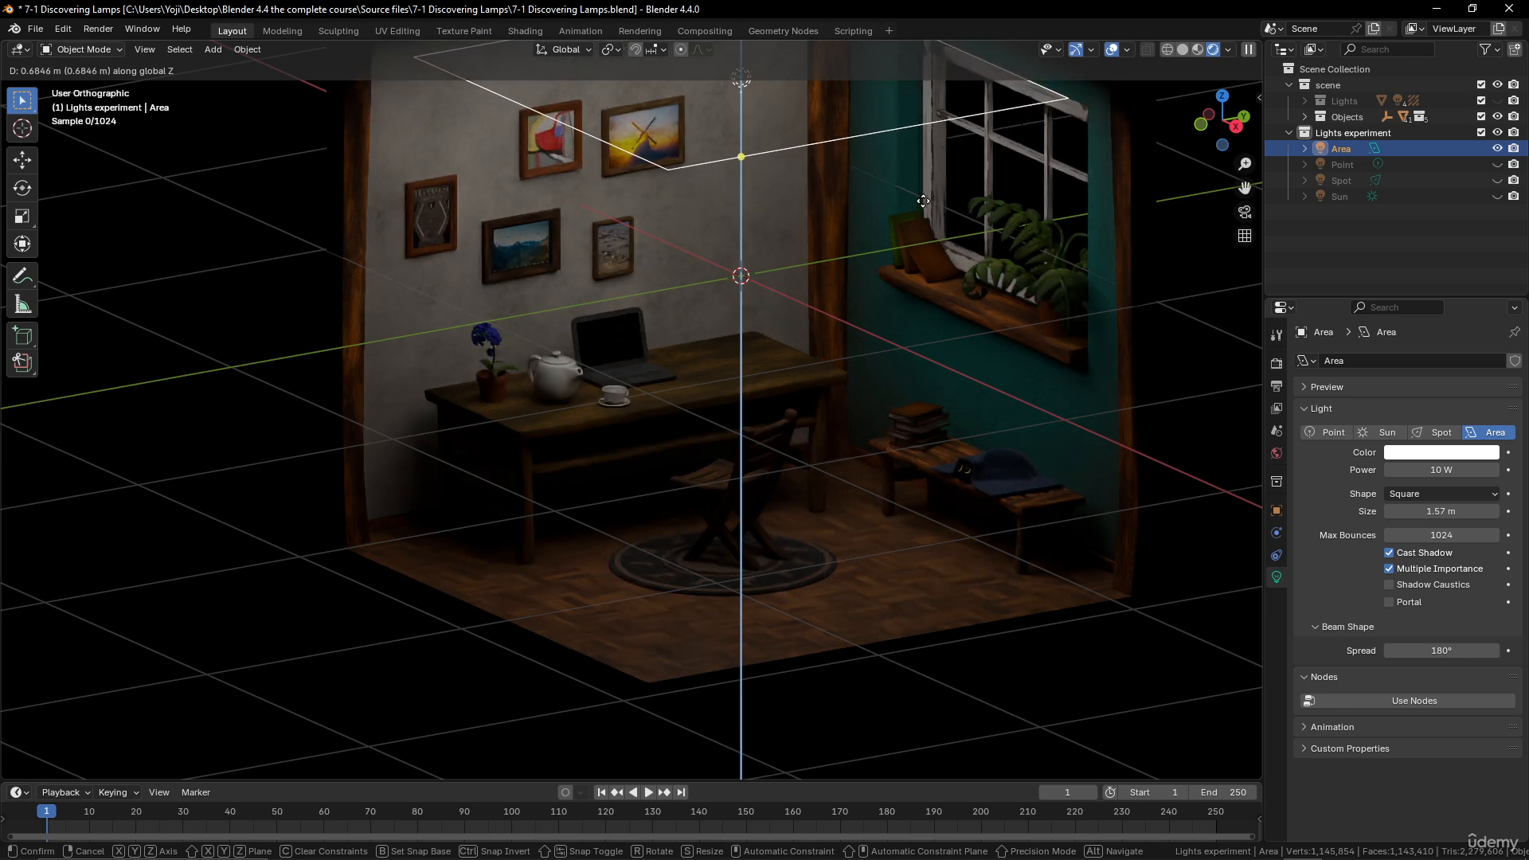
{"action": "left_click", "coordinate": [922, 145]}
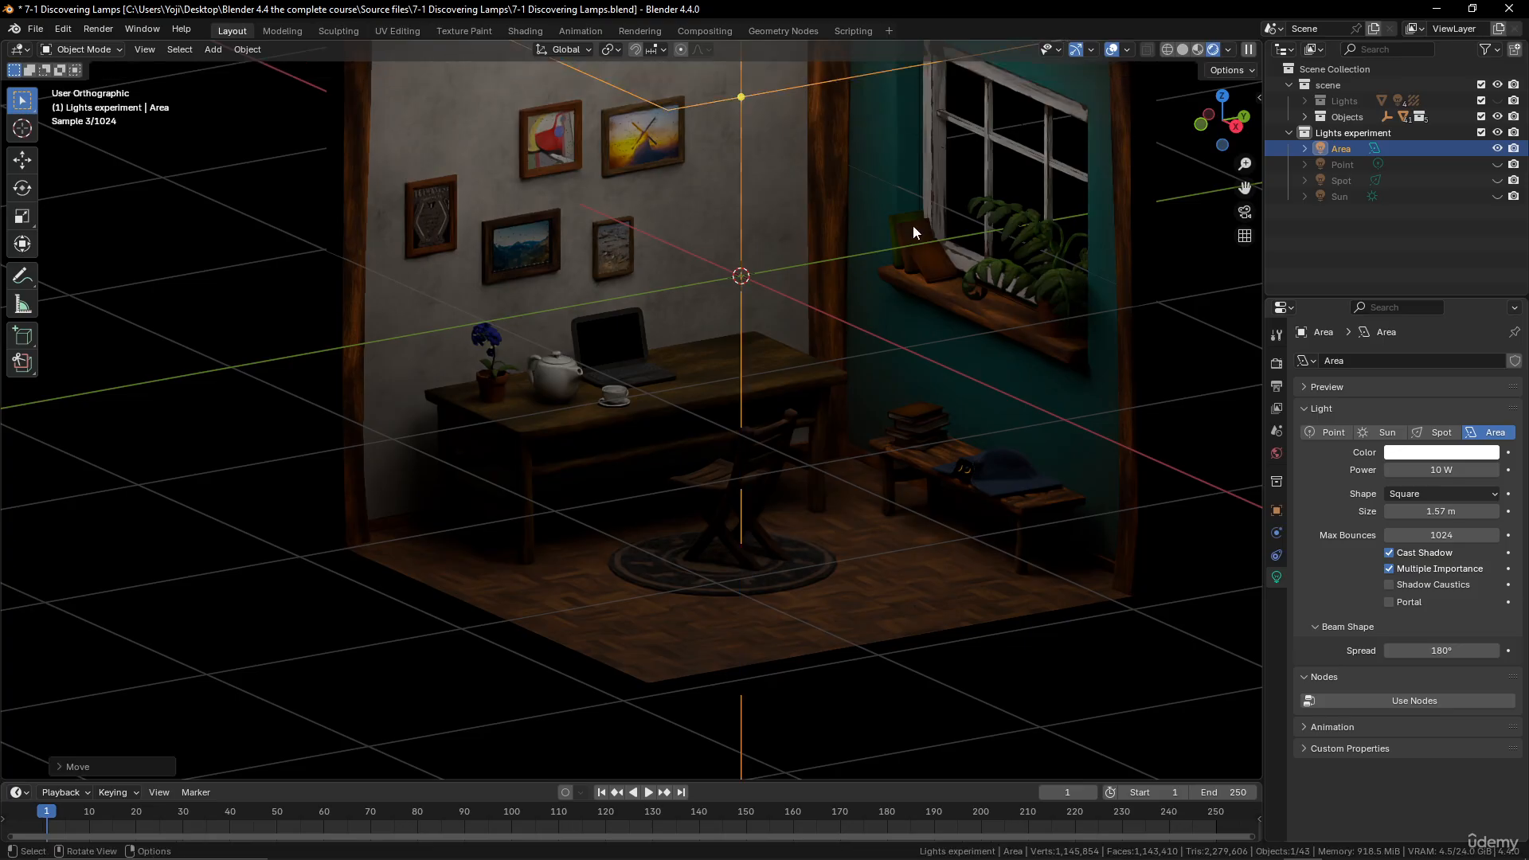
{"action": "scroll", "coordinate": [914, 263], "scroll_direction": "down", "scroll_amount": 4}
{"action": "key", "text": "g"}
{"action": "key", "text": "z"}
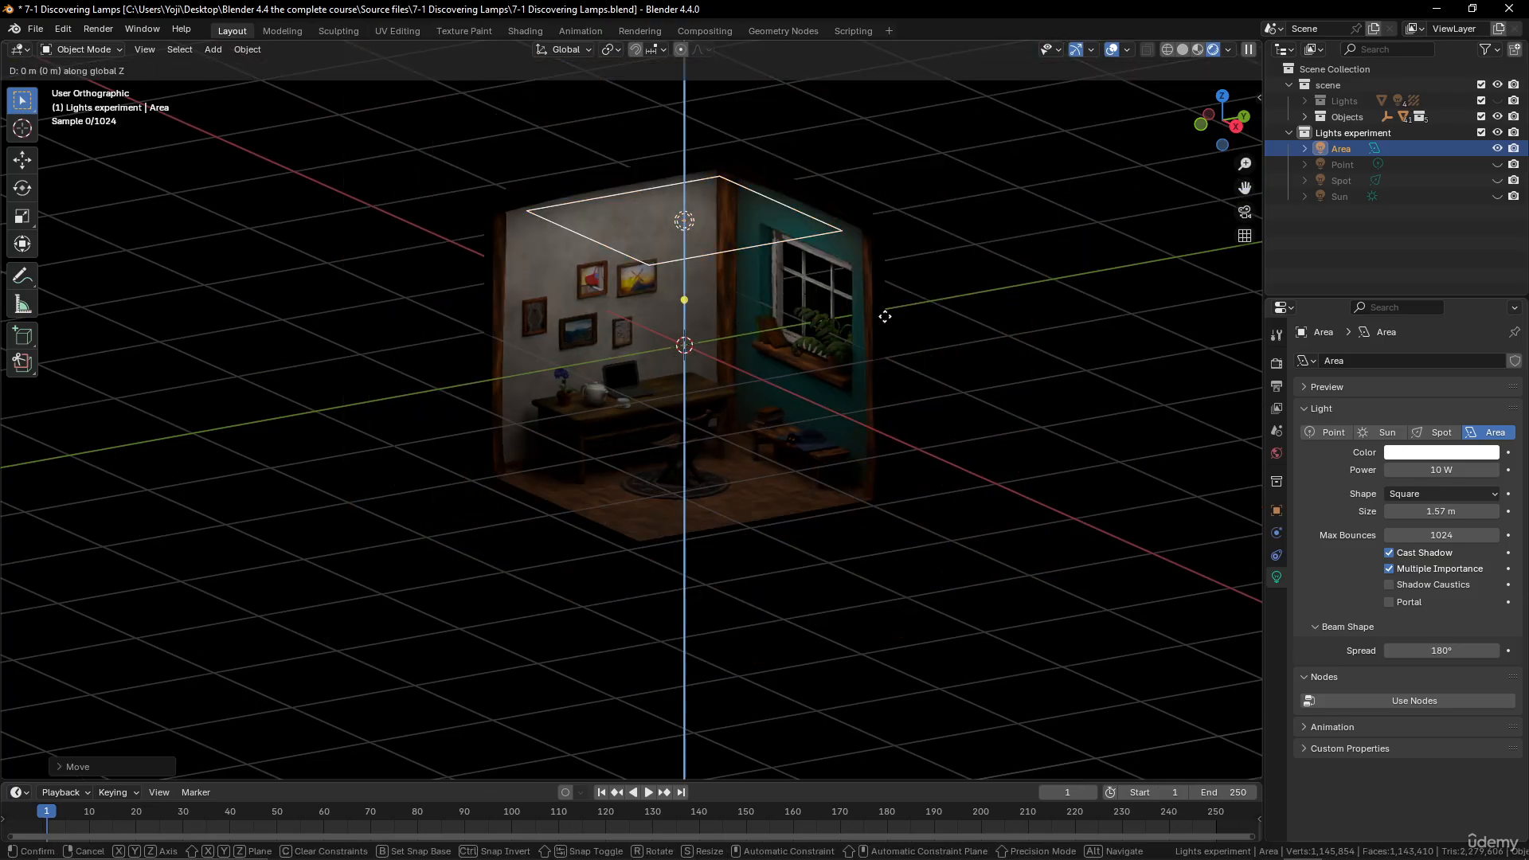
{"action": "left_click", "coordinate": [884, 299]}
{"action": "key", "text": "s"}
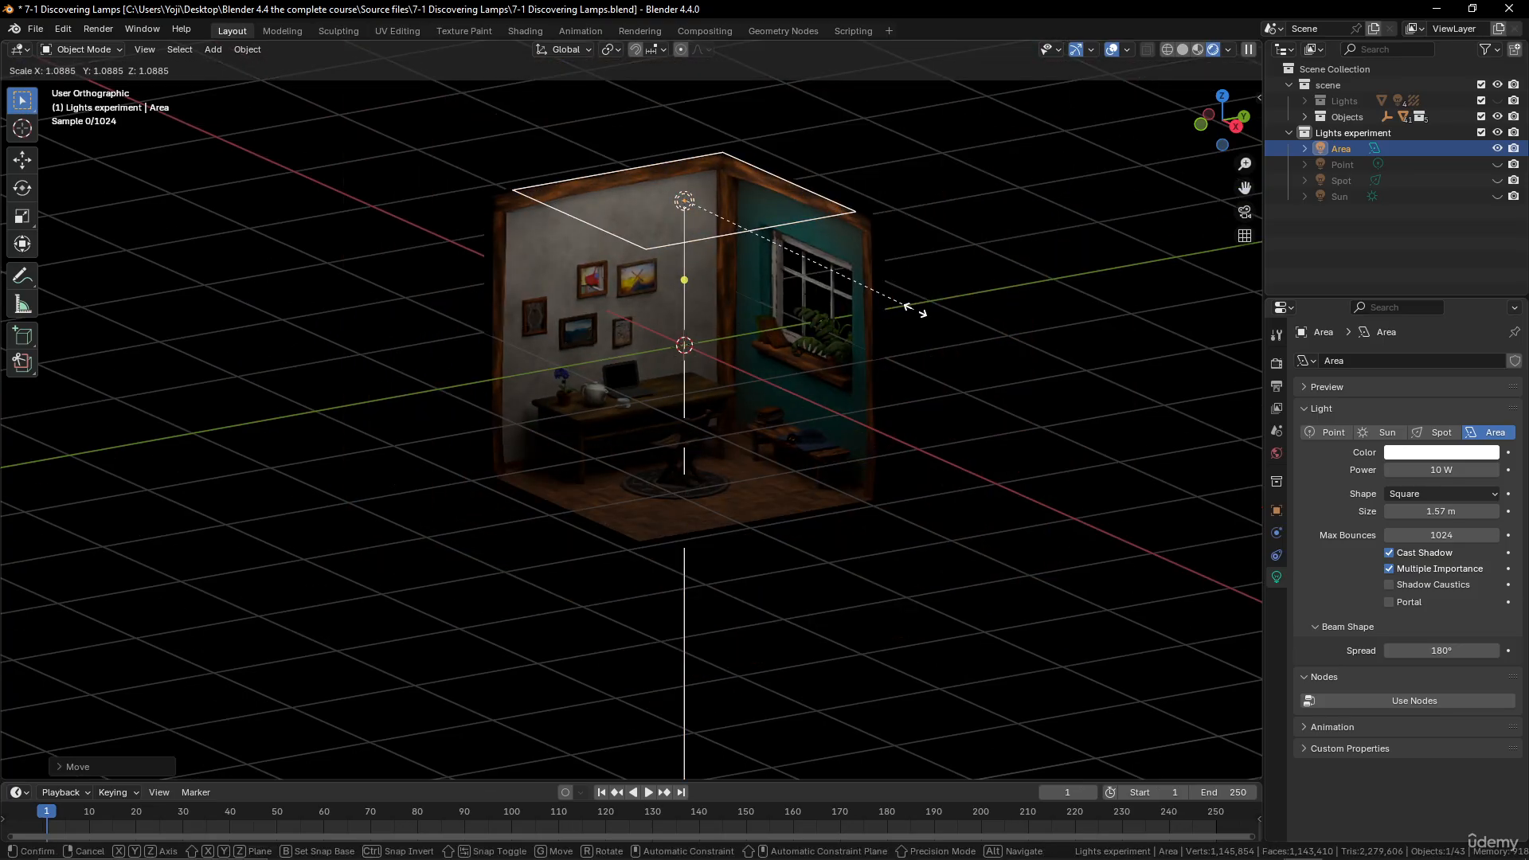
{"action": "left_click", "coordinate": [953, 326]}
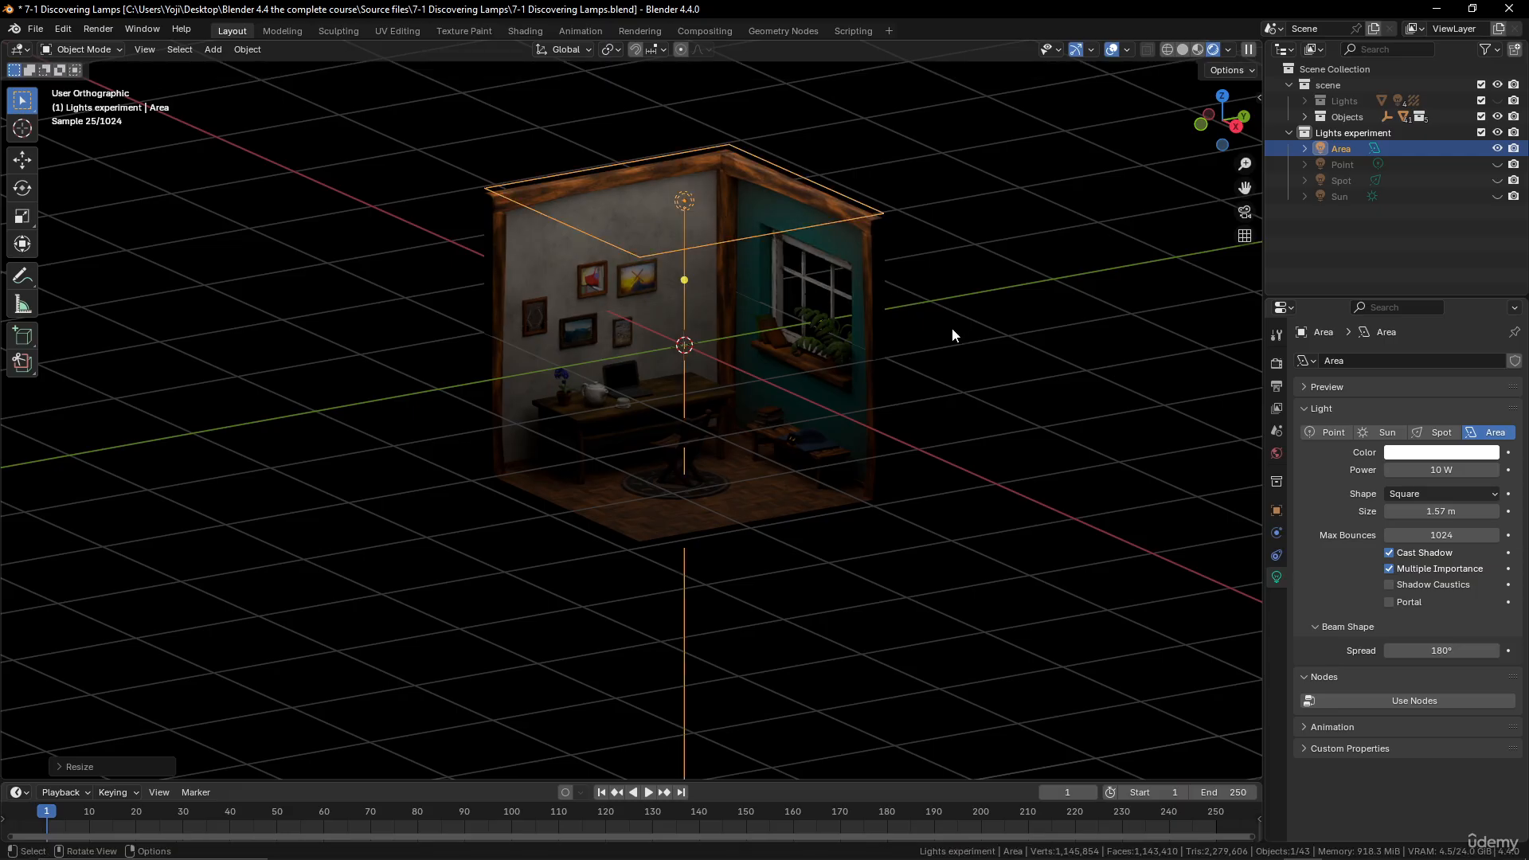
Increase the ceiling Area light's power to about 16.1 W and check how it lights the whole room
{"action": "scroll", "coordinate": [900, 377], "scroll_direction": "up", "scroll_amount": 3}
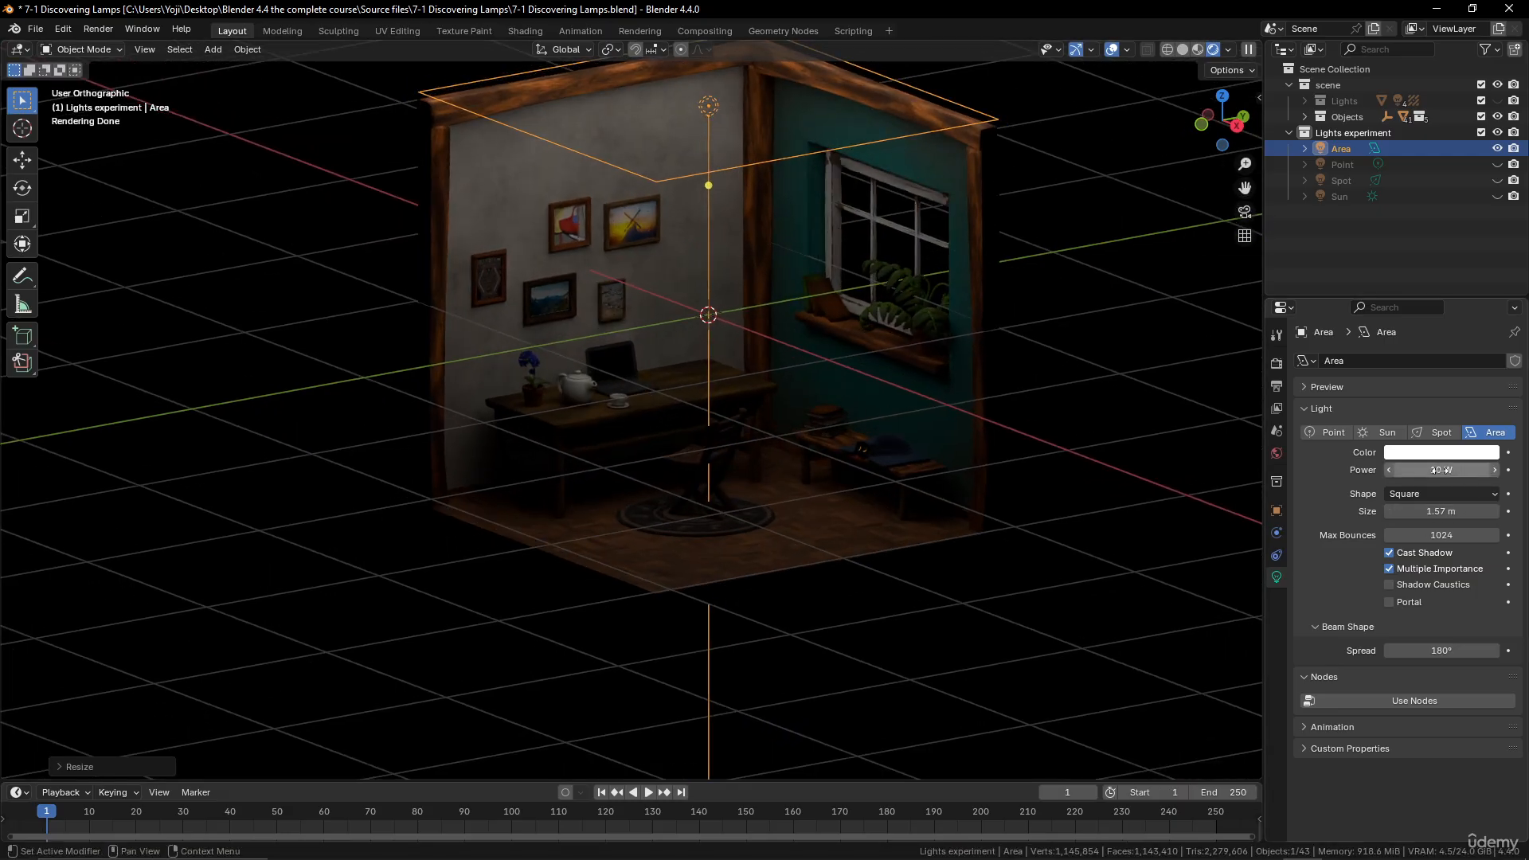
{"action": "left_click_drag", "start_coordinate": [1446, 470], "coordinate": [1495, 470]}
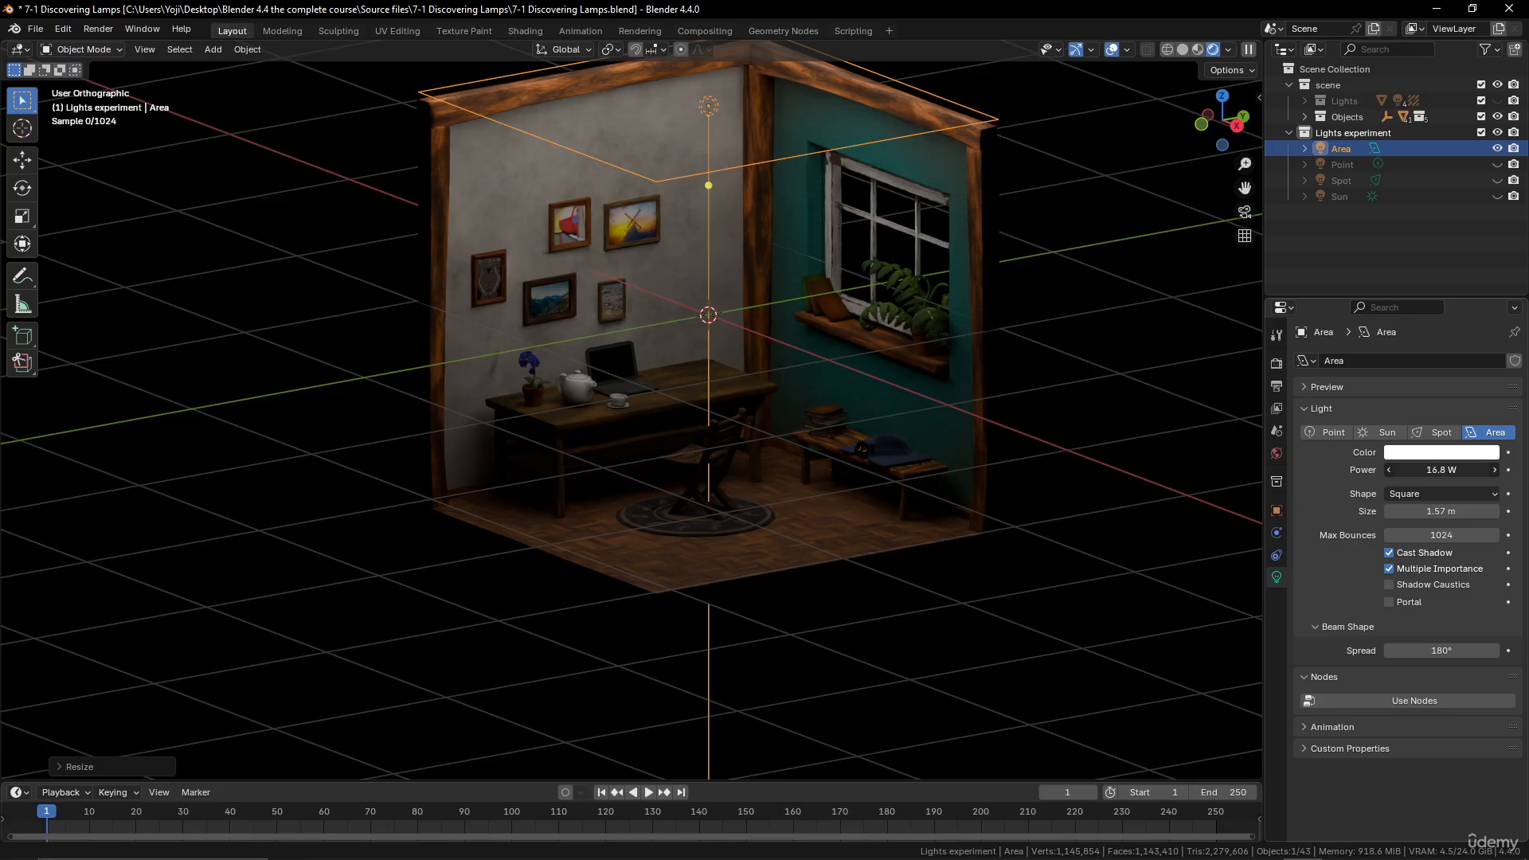
{"action": "scroll", "coordinate": [807, 495], "scroll_direction": "up", "scroll_amount": 4}
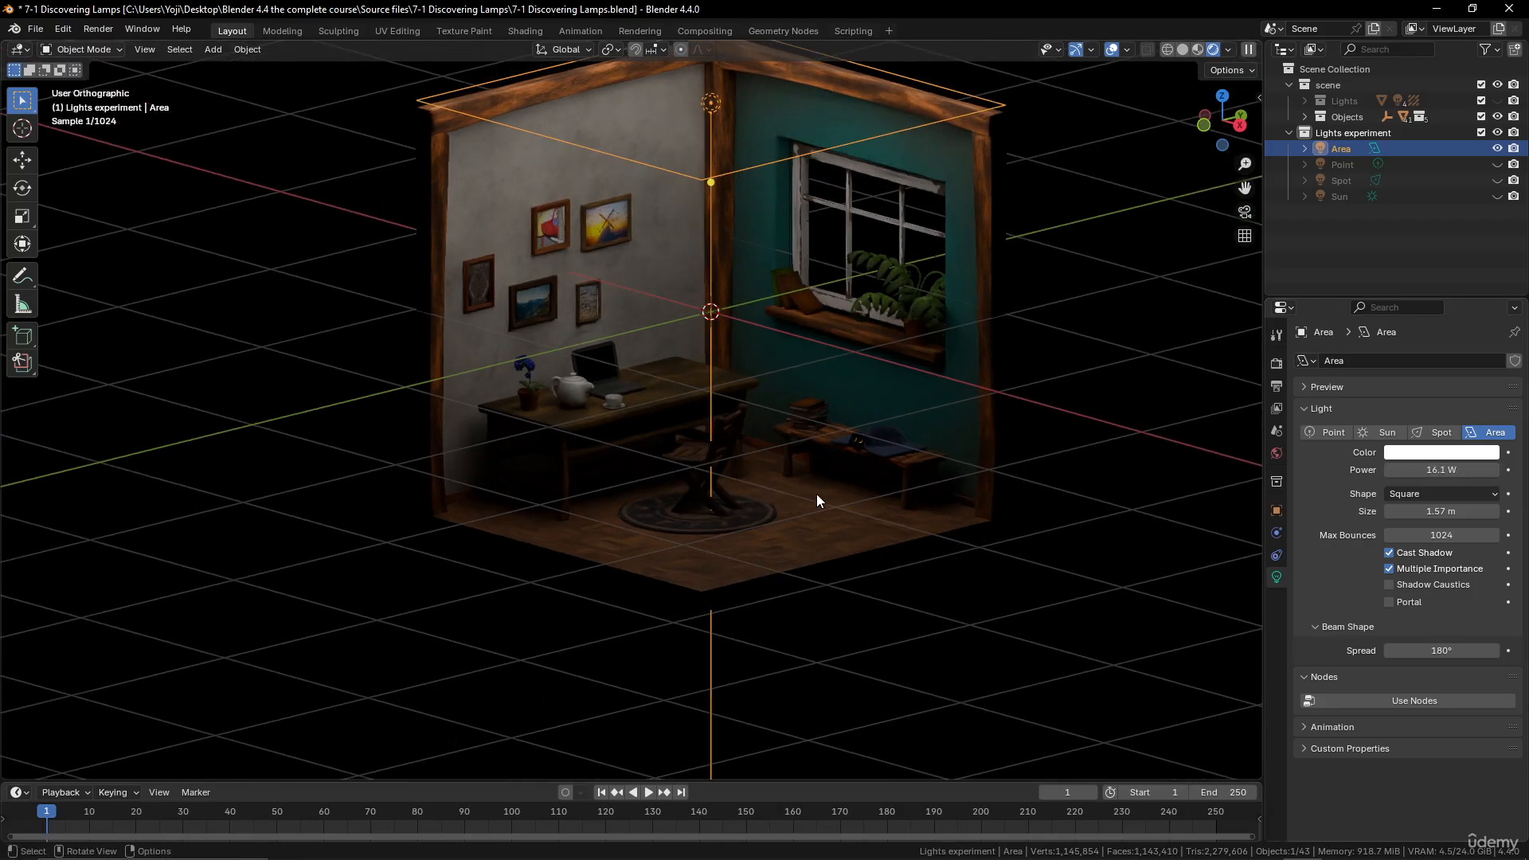
{"action": "scroll", "coordinate": [817, 499], "scroll_direction": "down", "scroll_amount": 5}
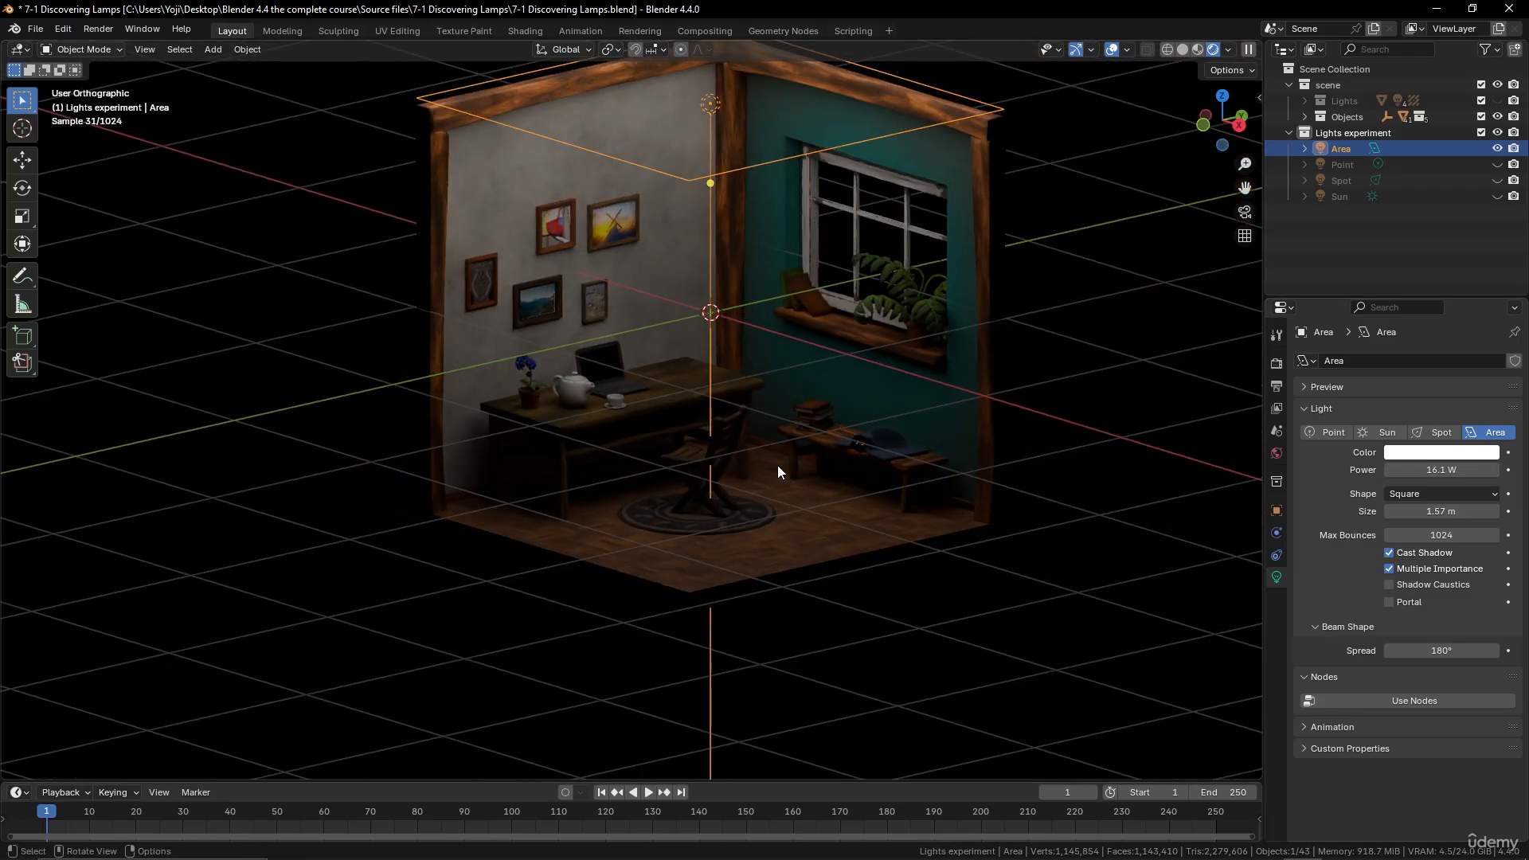
{"action": "middle_click_drag", "start_coordinate": [777, 465], "coordinate": [757, 532]}
{"action": "scroll", "coordinate": [728, 464], "scroll_direction": "down", "scroll_amount": 1}
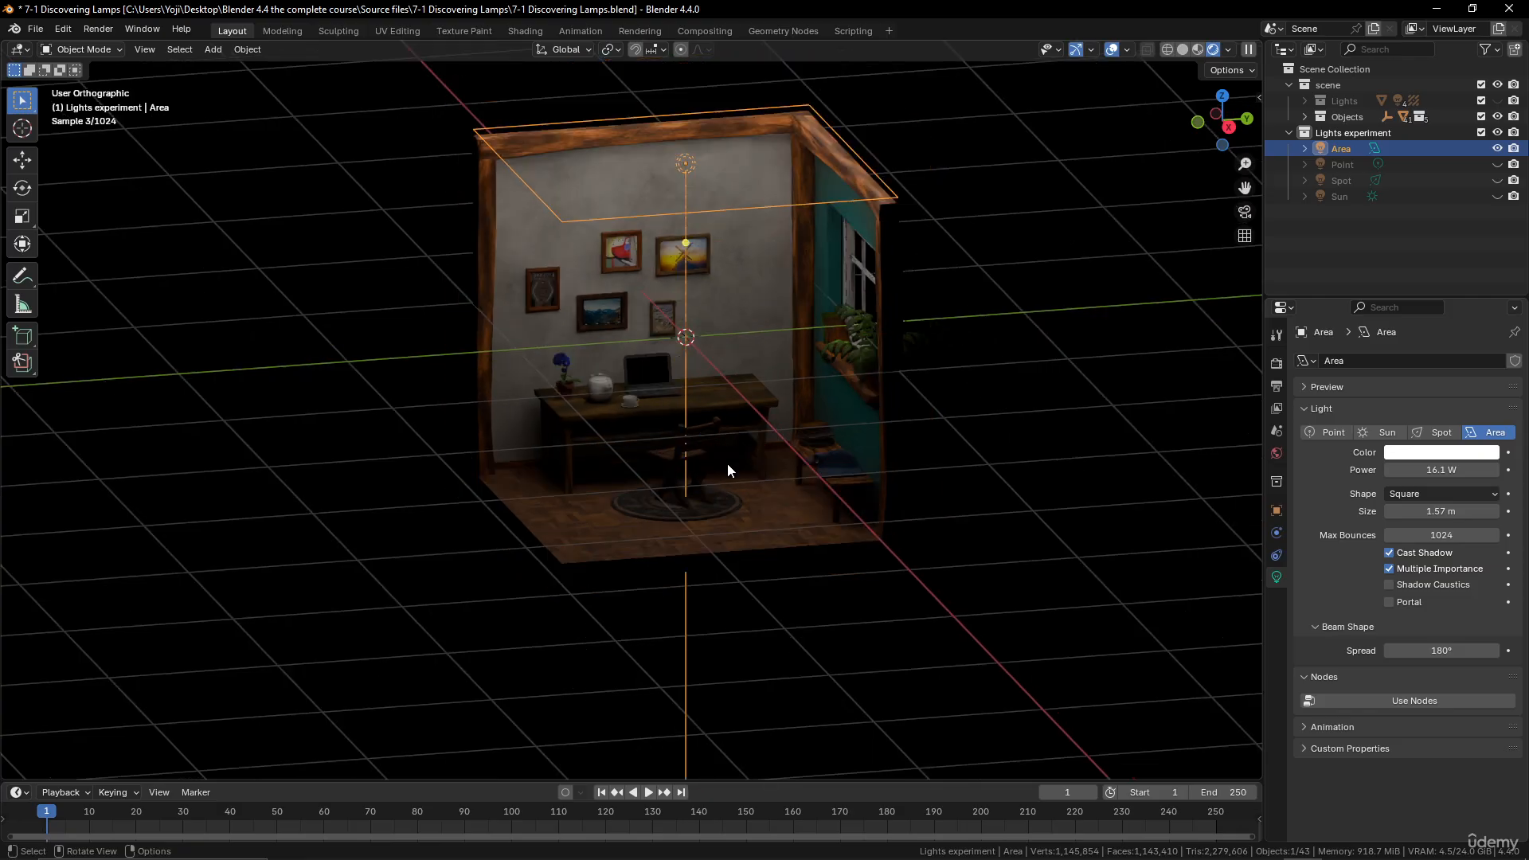
Duplicate the ceiling Area light in place
{"action": "middle_click_drag", "start_coordinate": [728, 464], "coordinate": [713, 449]}
{"action": "key", "text": "shift+d"}
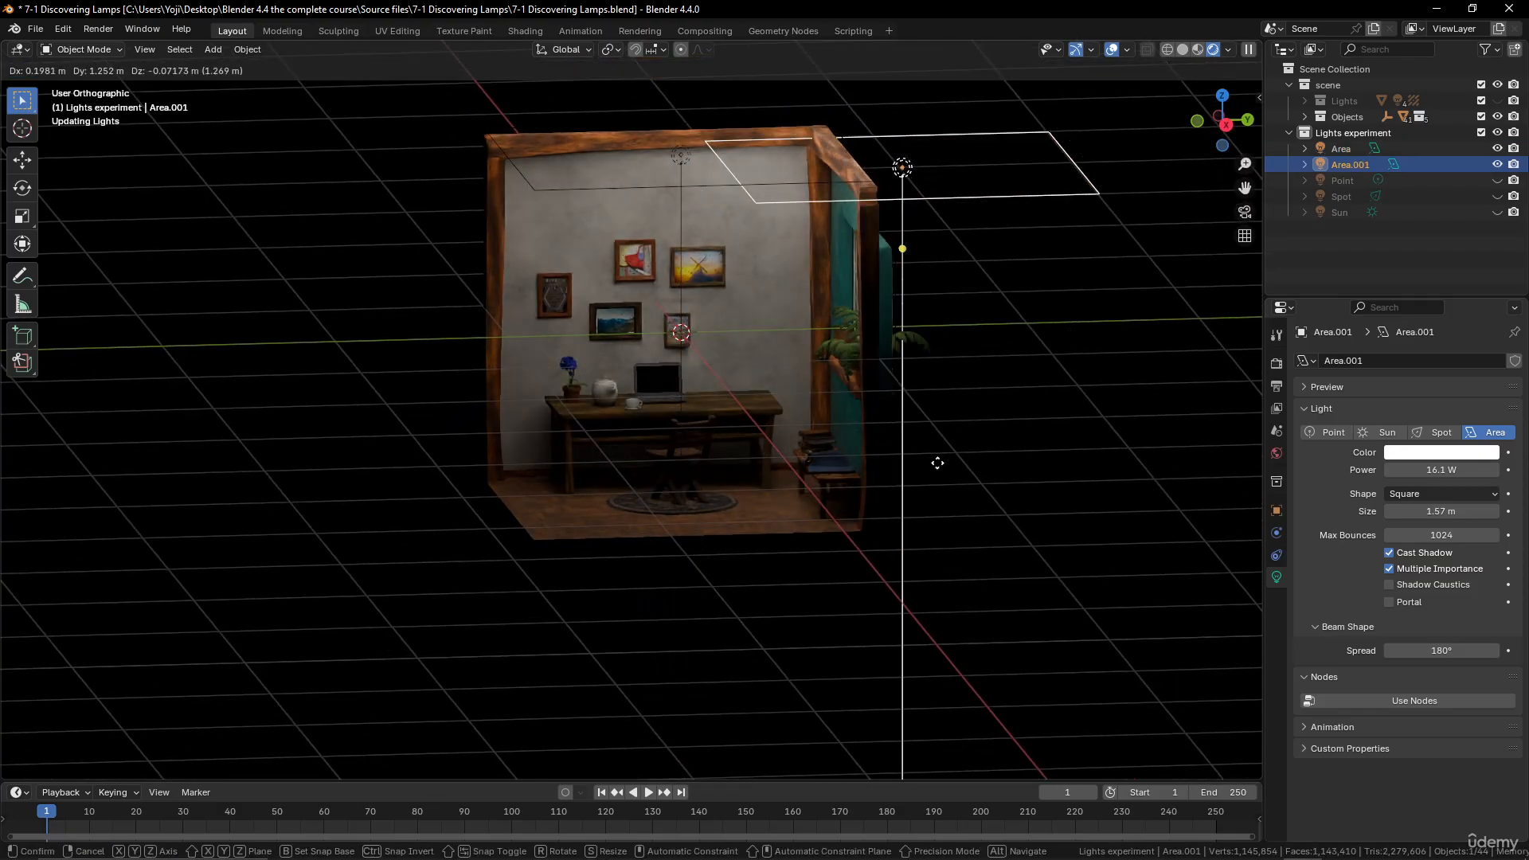
{"action": "right_click", "coordinate": [963, 472]}
{"action": "key", "text": "KP_1"}
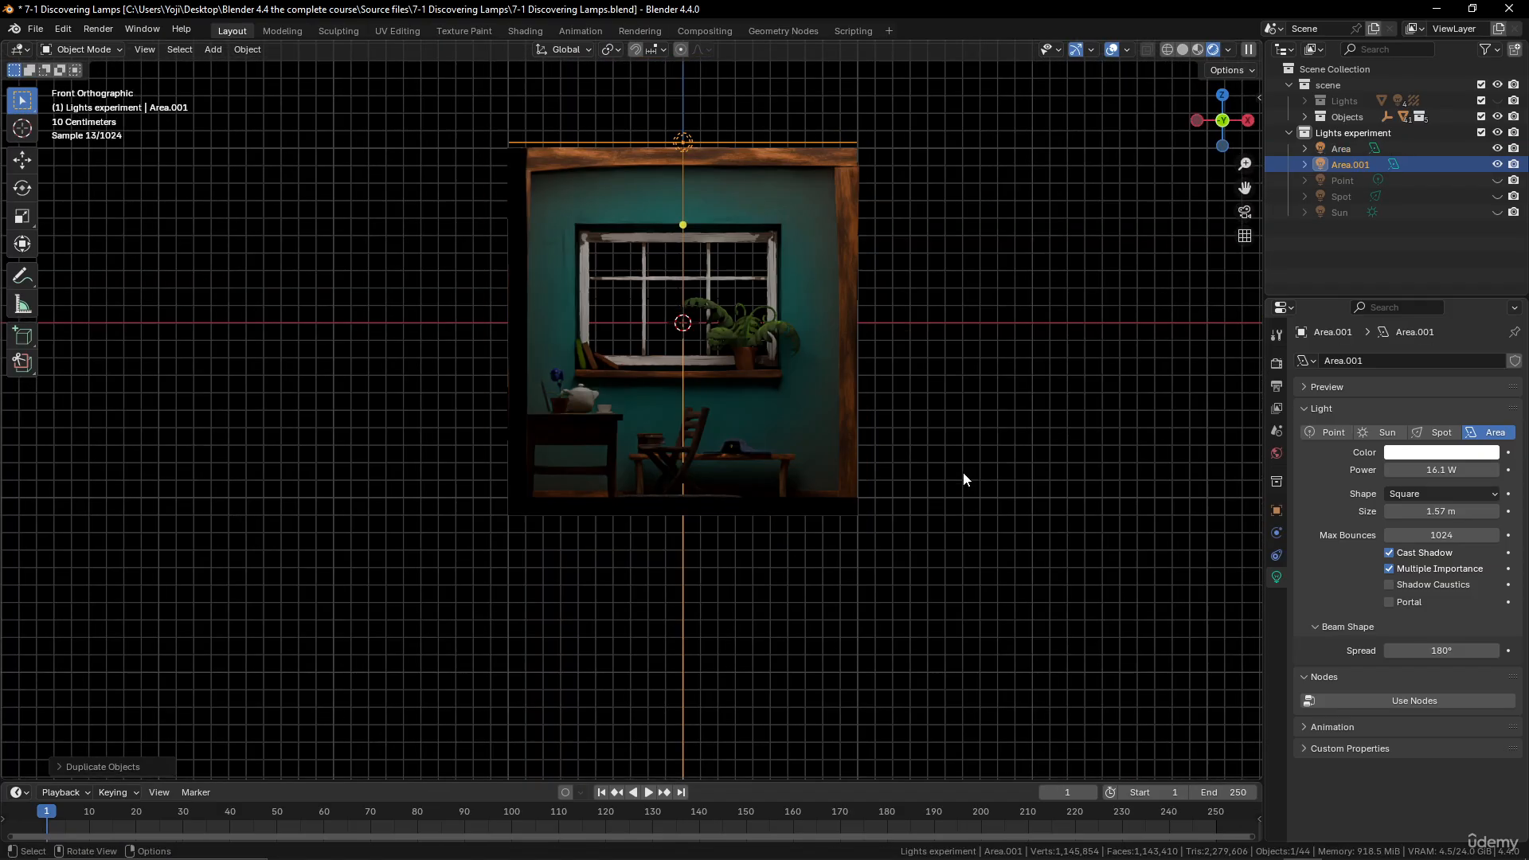
{"action": "key", "text": "r"}
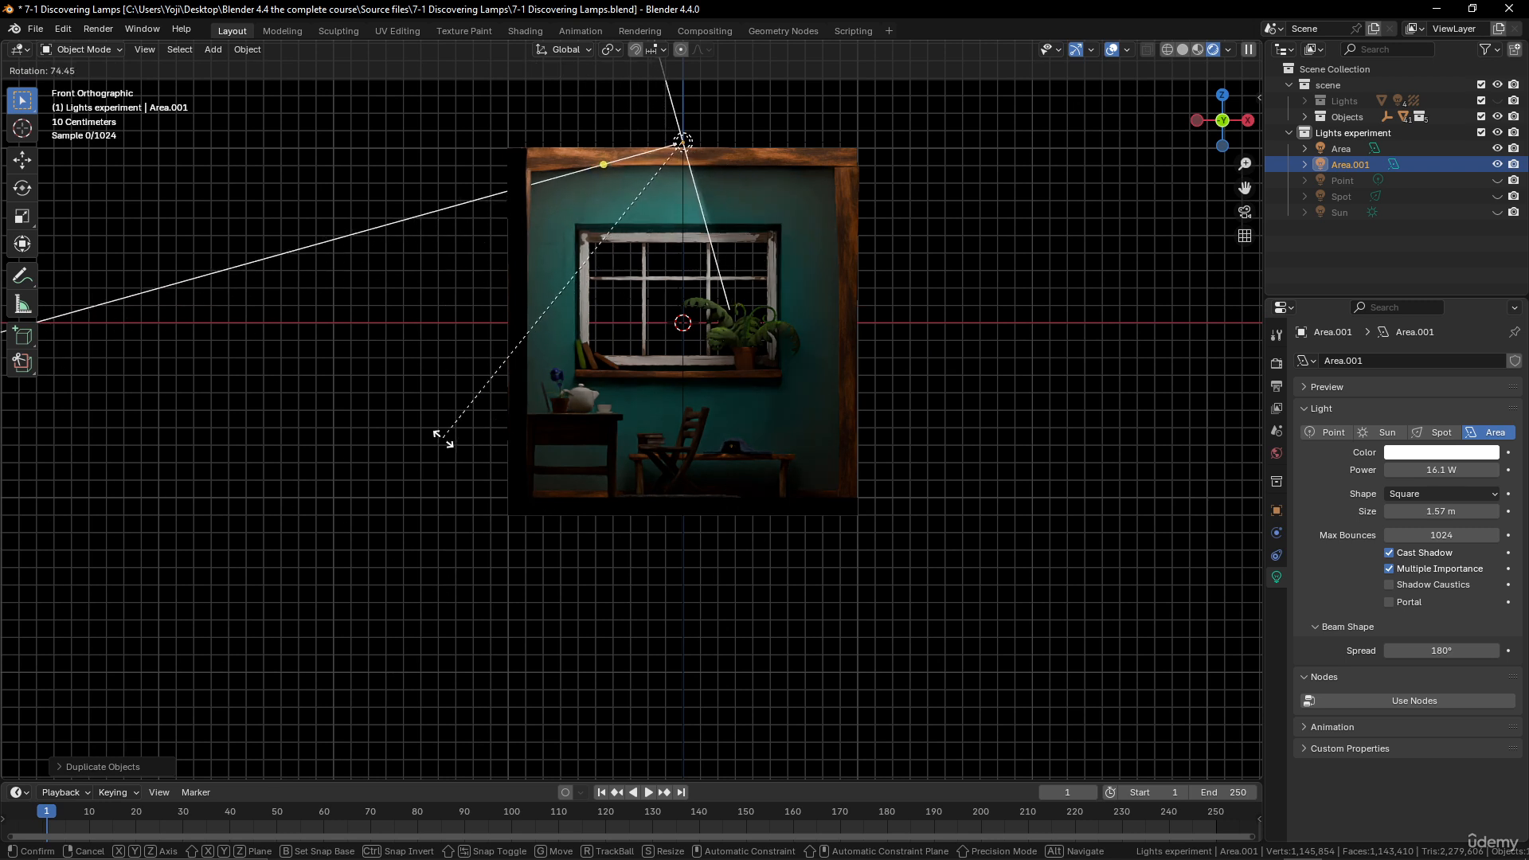
{"action": "left_click", "coordinate": [392, 352]}
{"action": "key", "text": "g"}
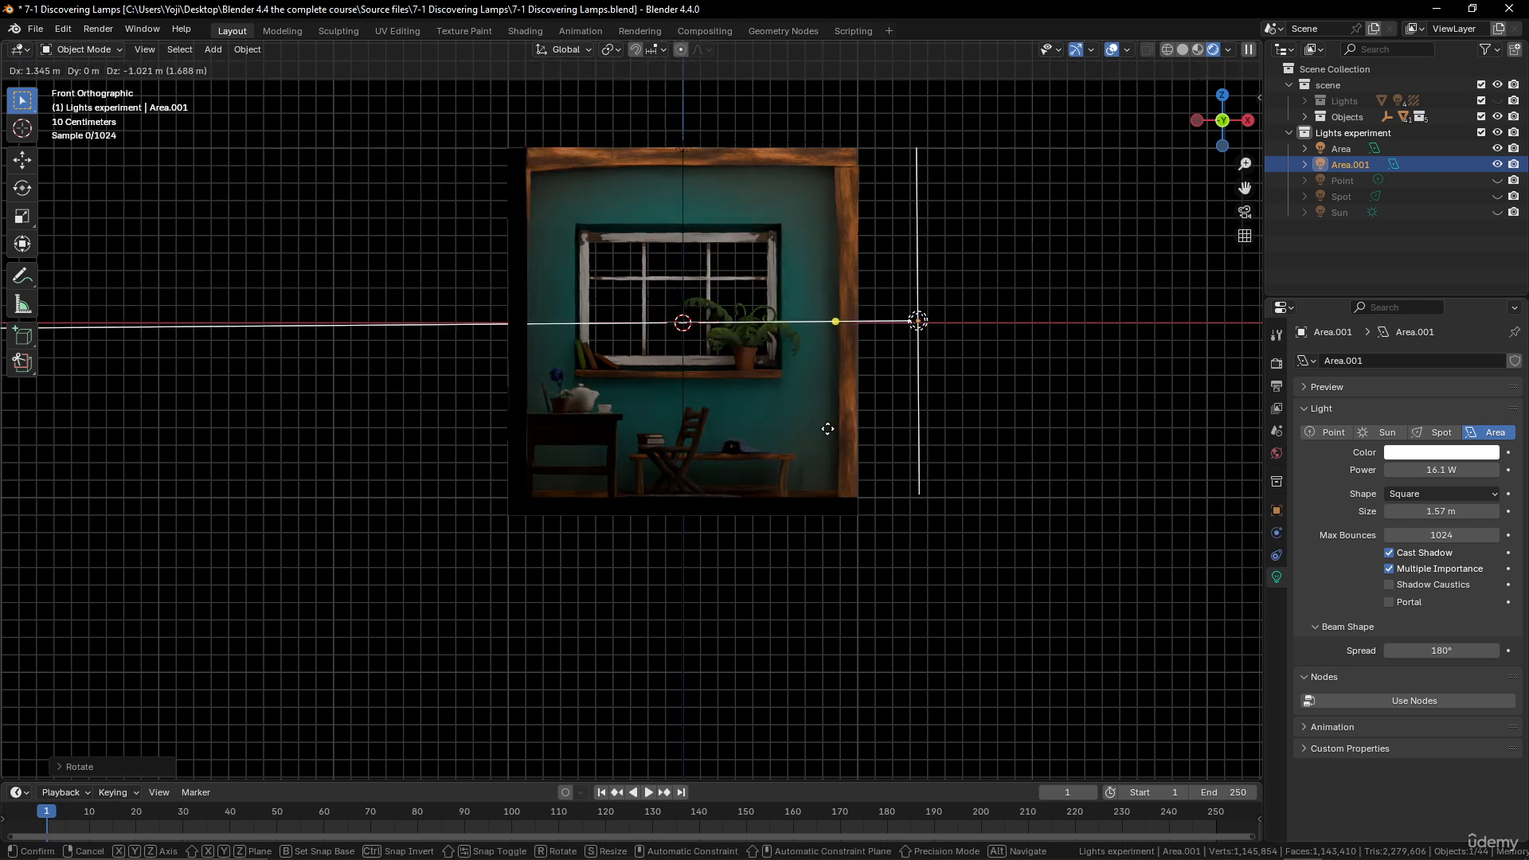
{"action": "right_click", "coordinate": [784, 434]}
{"action": "key", "text": "KP_3"}
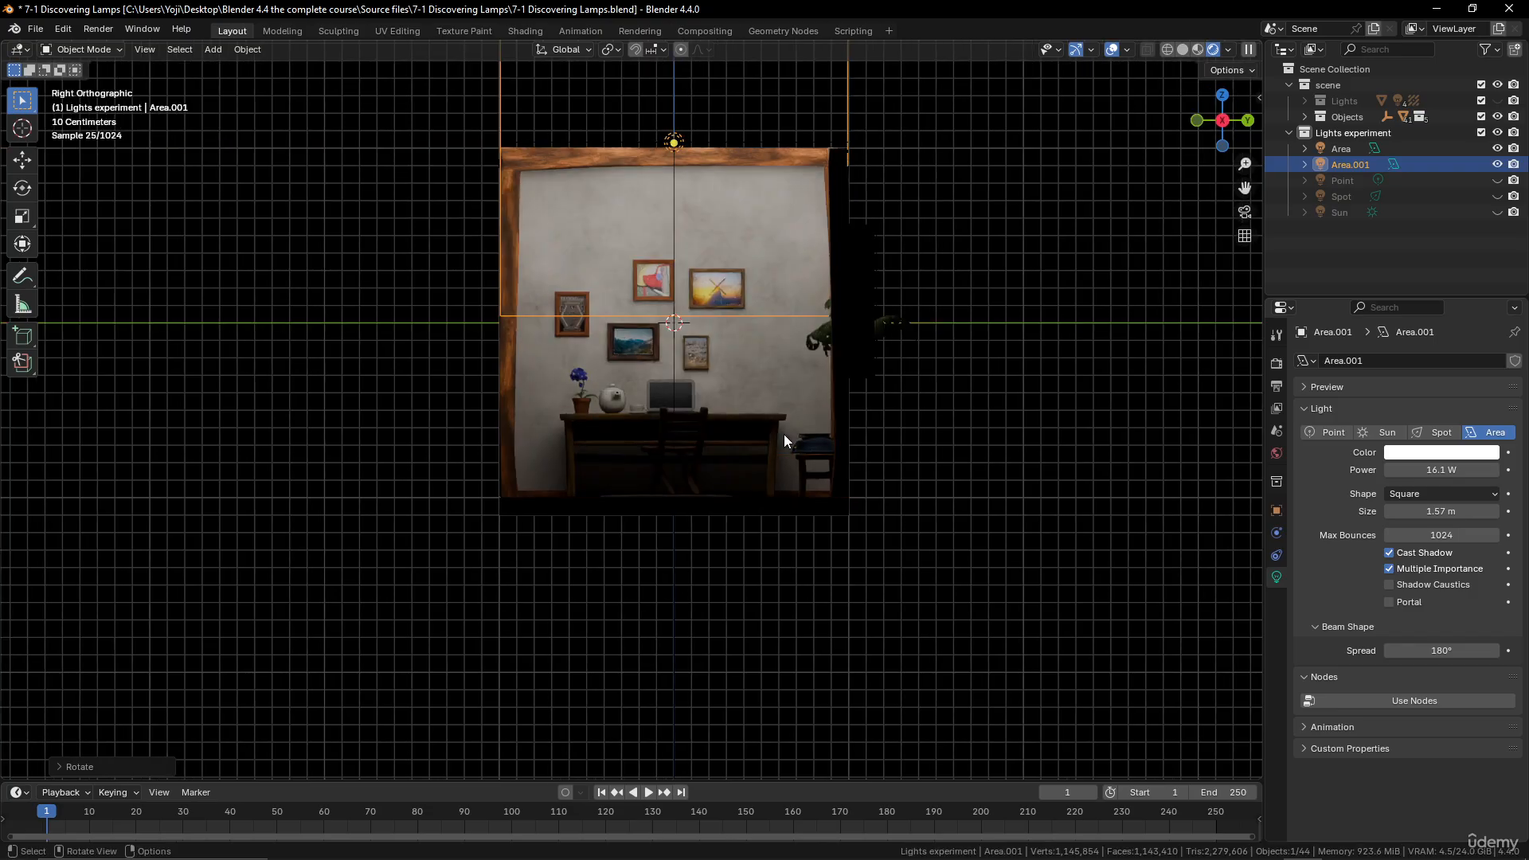
{"action": "scroll", "coordinate": [788, 437], "scroll_direction": "down", "scroll_amount": 3}
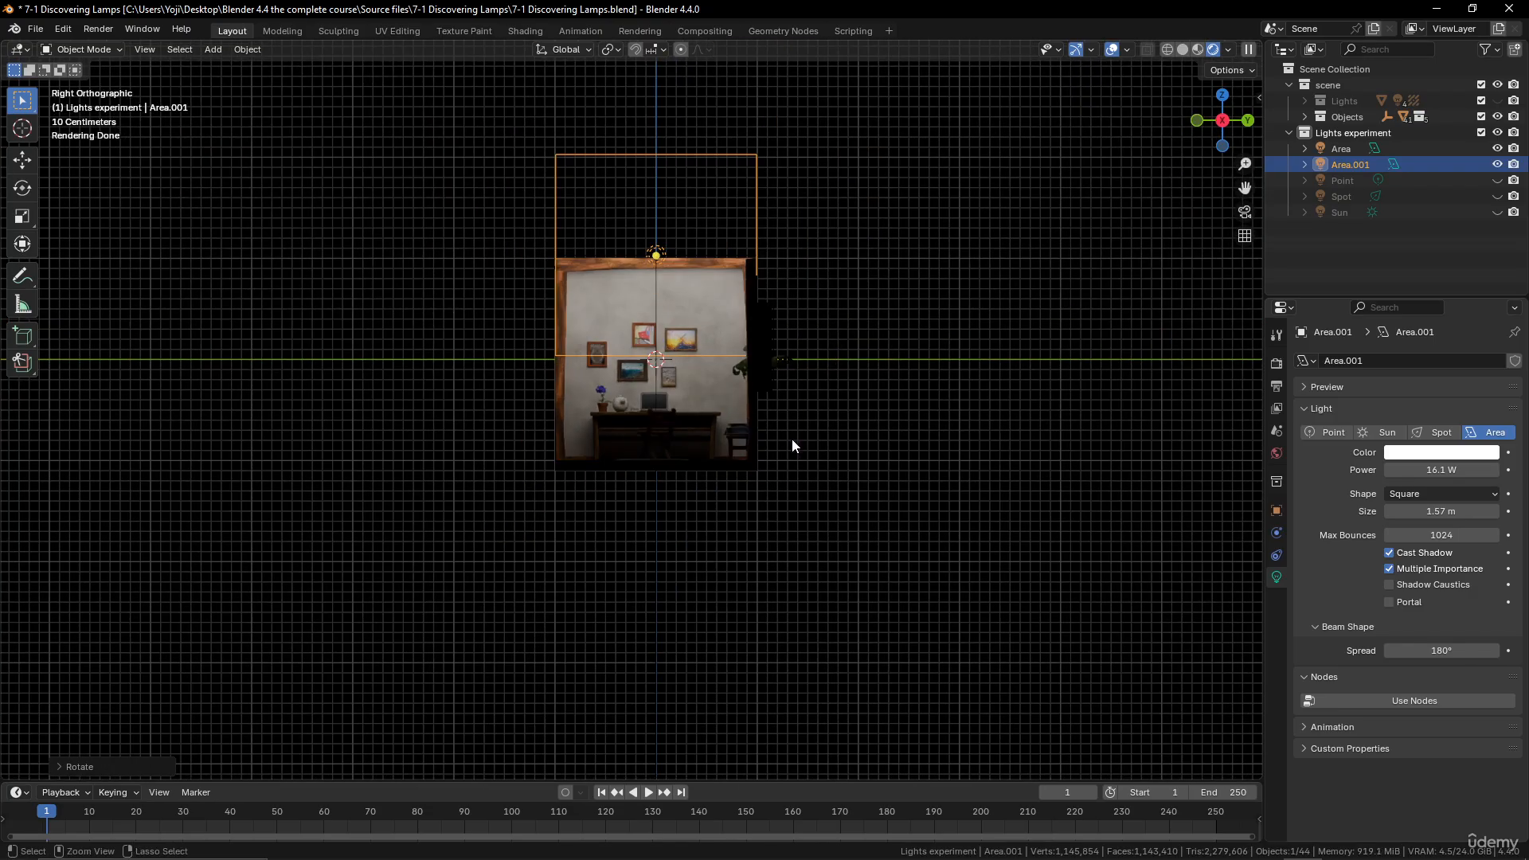
{"action": "key", "text": "ctrl+z"}
In the right view, rotate the duplicated Area light about 90° to face into the room and move it just outside the window
{"action": "key", "text": "r"}
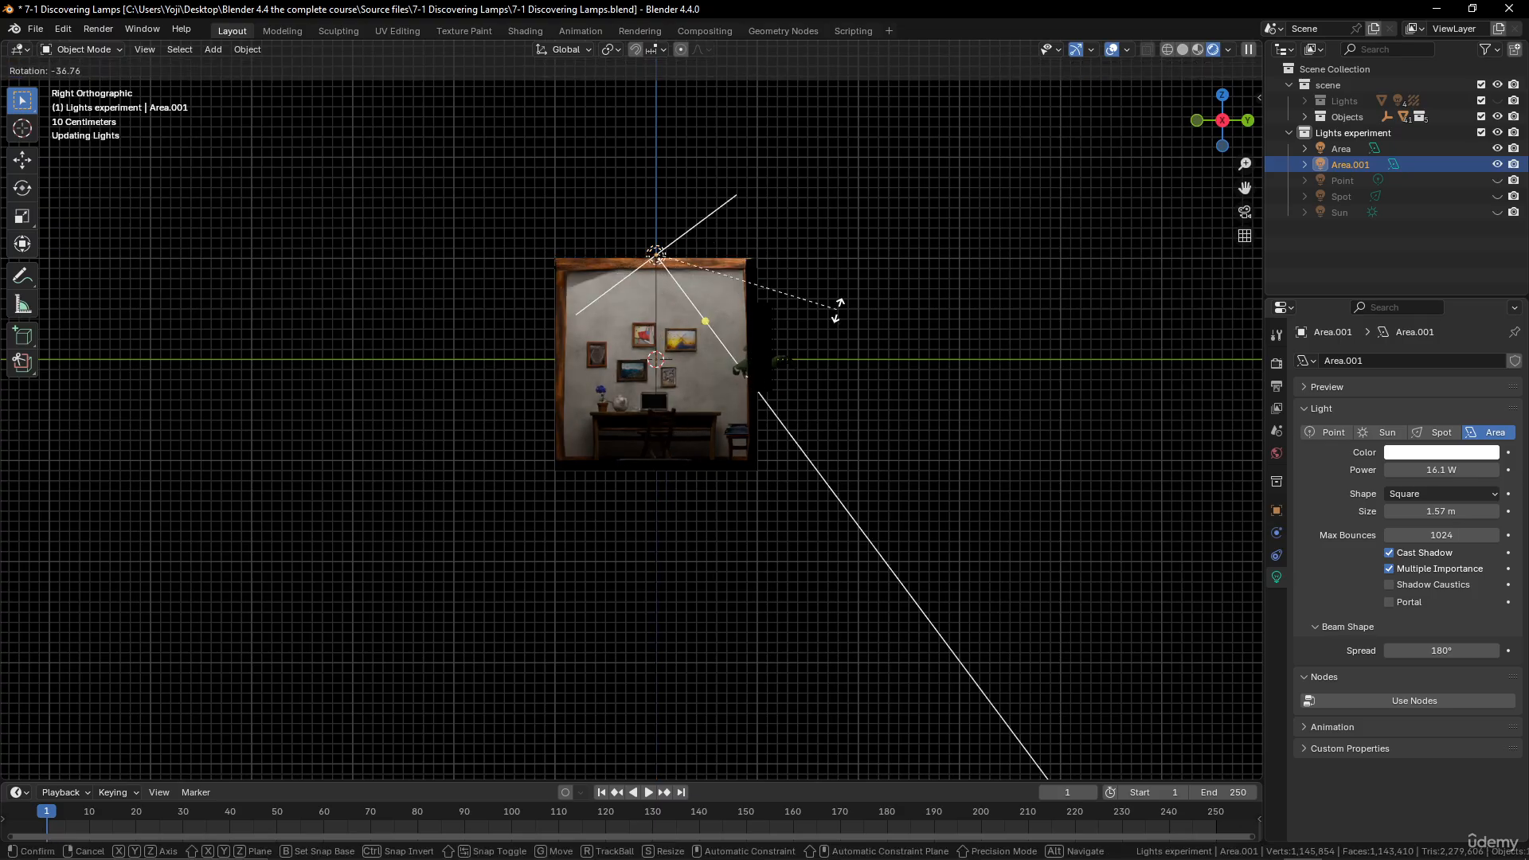
{"action": "left_click", "coordinate": [543, 343]}
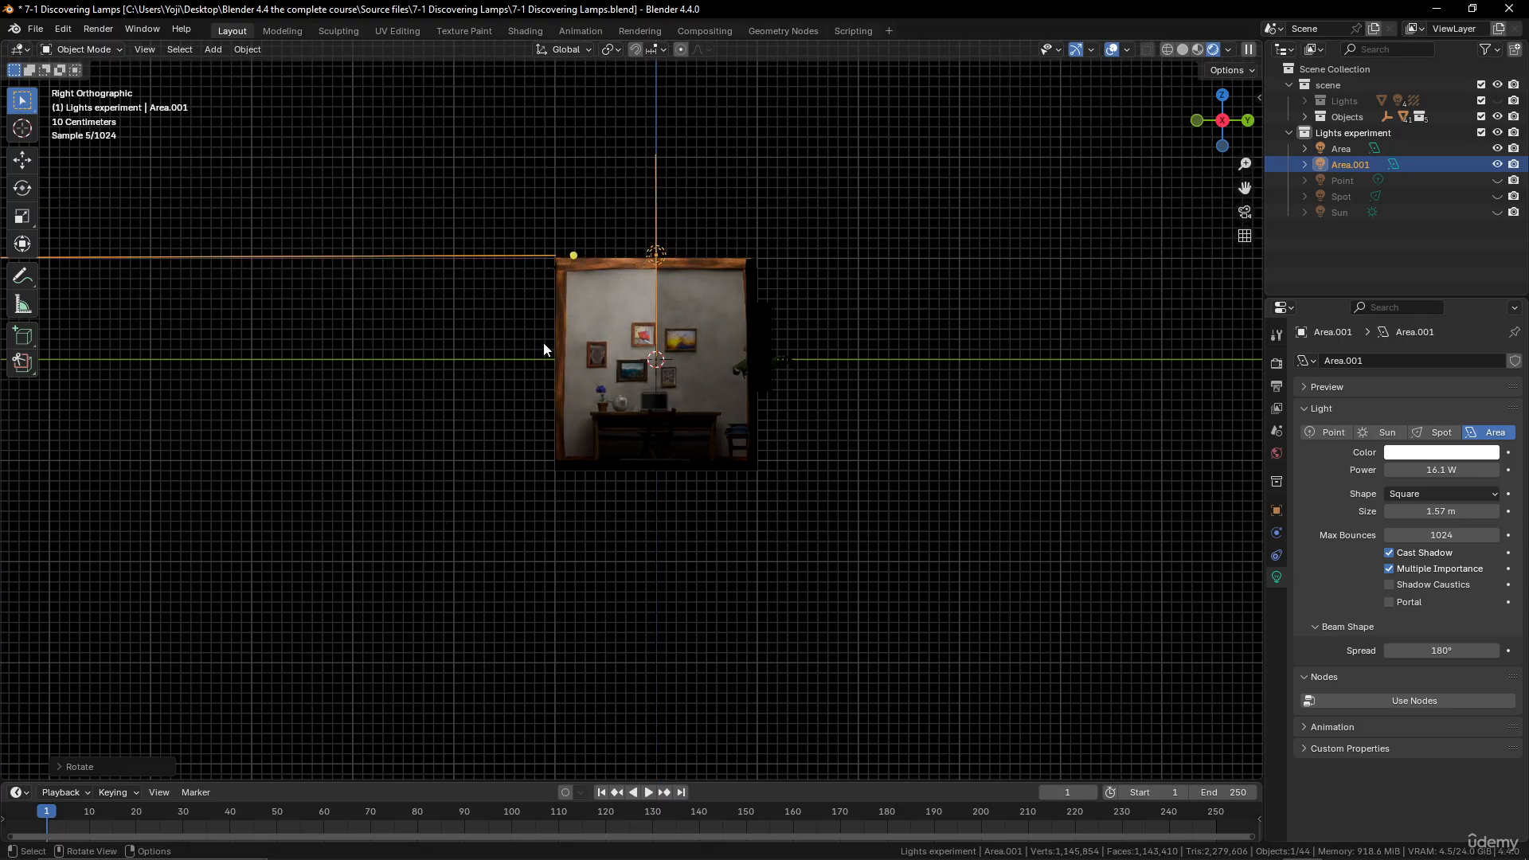
{"action": "left_click", "coordinate": [747, 396]}
{"action": "middle_click_drag", "start_coordinate": [745, 390], "coordinate": [834, 478]}
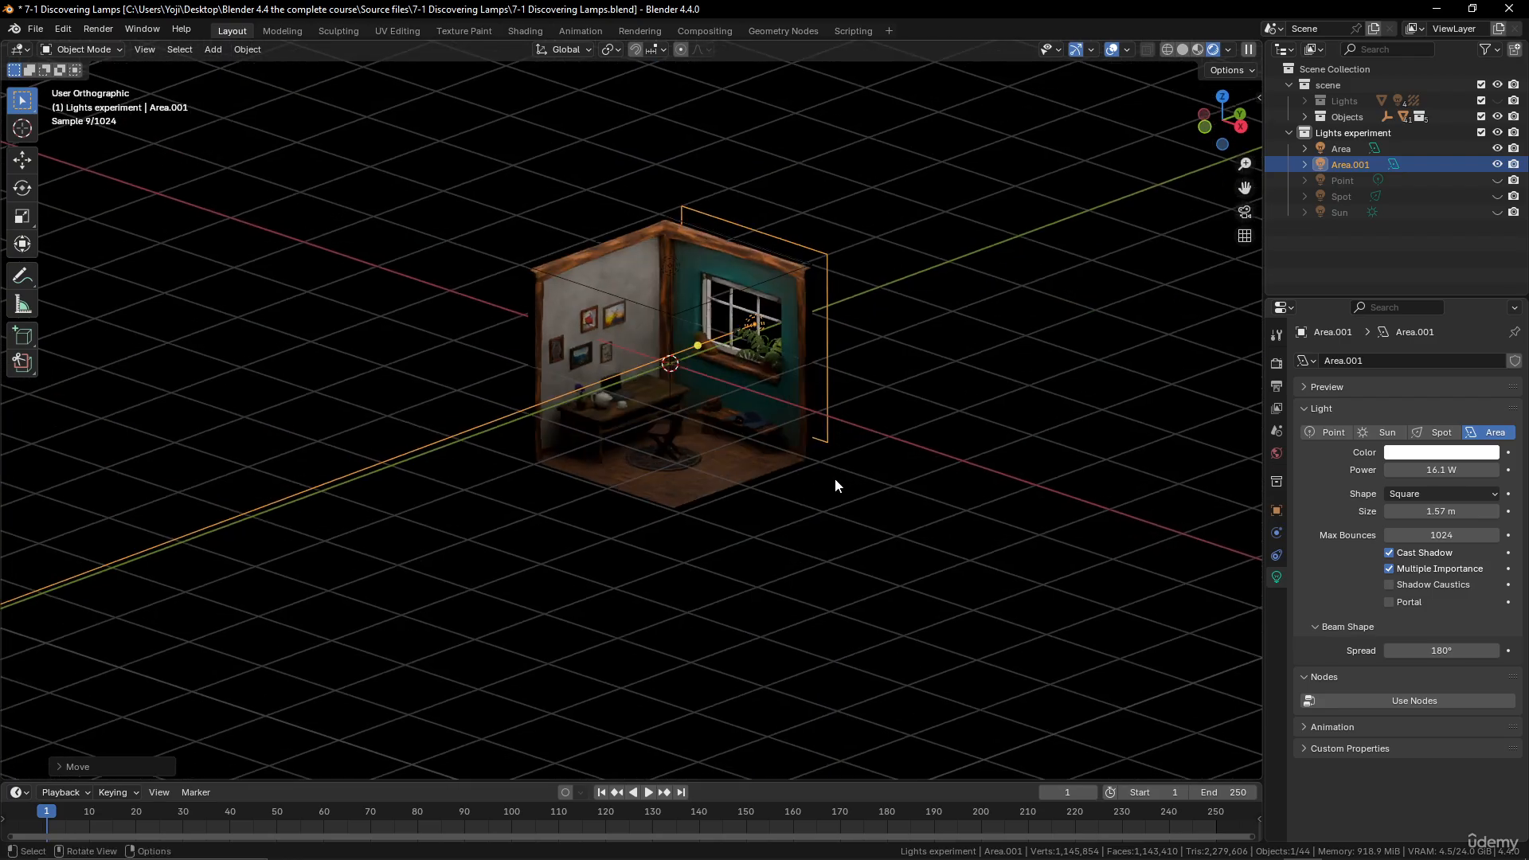
Set the window Area light's power to 50 W and check the light coming through the window
{"action": "scroll", "coordinate": [833, 476], "scroll_direction": "up", "scroll_amount": 4}
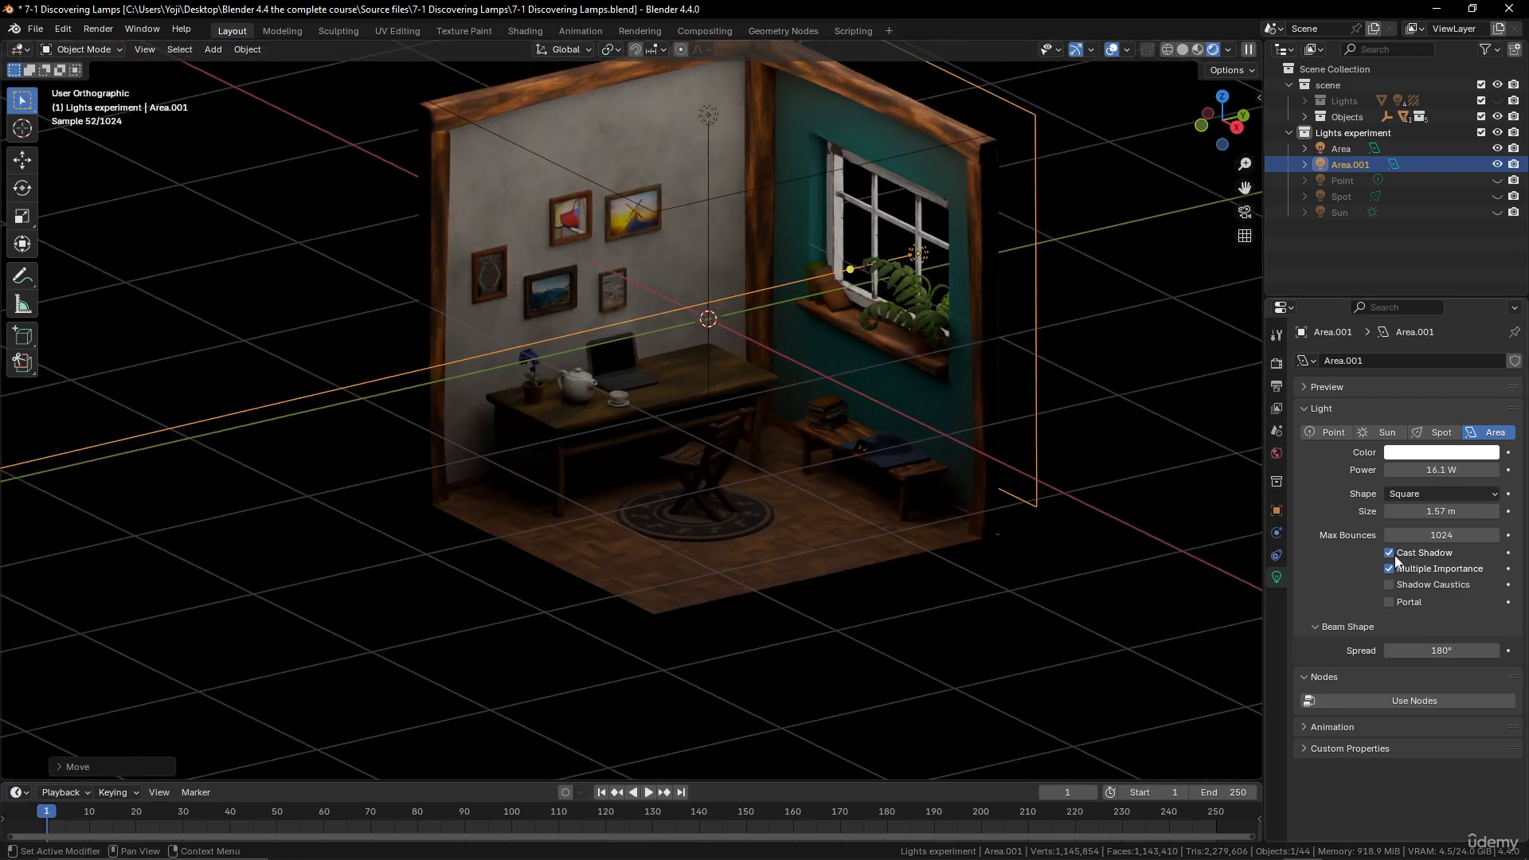
{"action": "left_click", "coordinate": [1432, 469]}
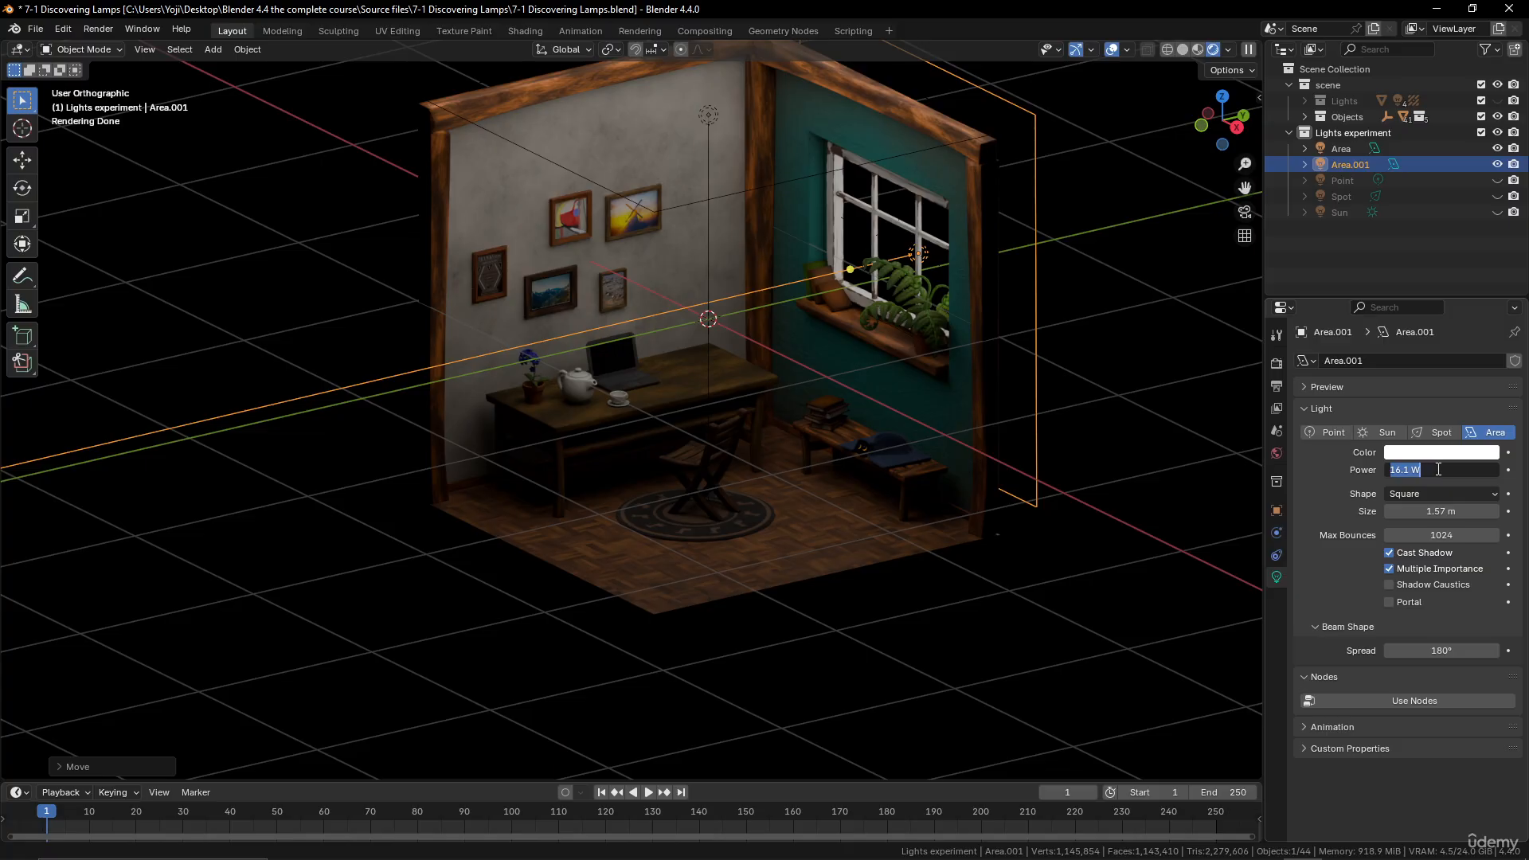
{"action": "type", "text": "50"}
{"action": "key", "text": "Return"}
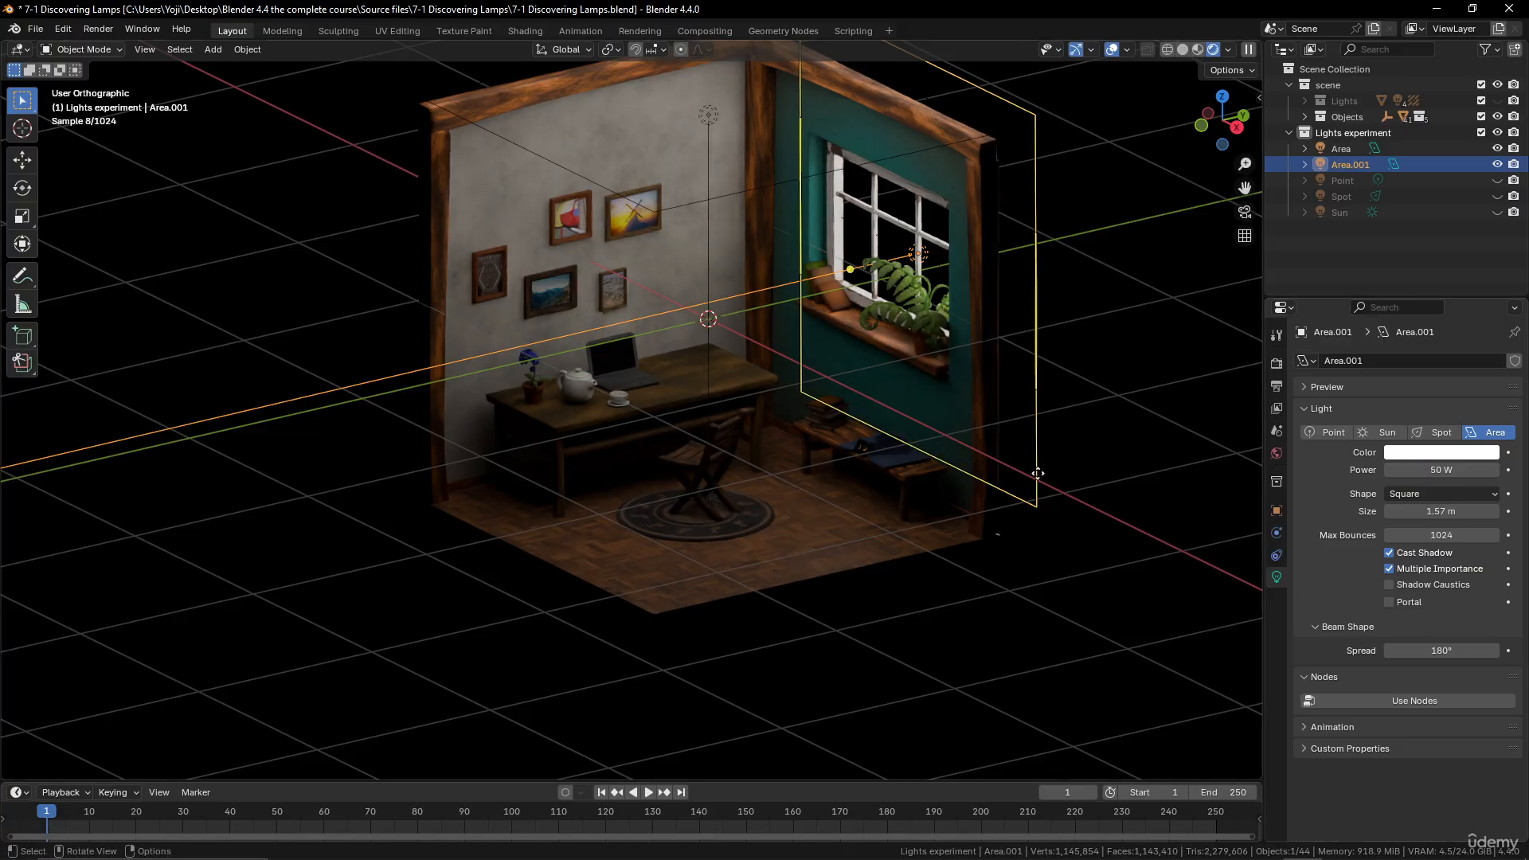
{"action": "middle_click_drag", "start_coordinate": [924, 293], "coordinate": [906, 468]}
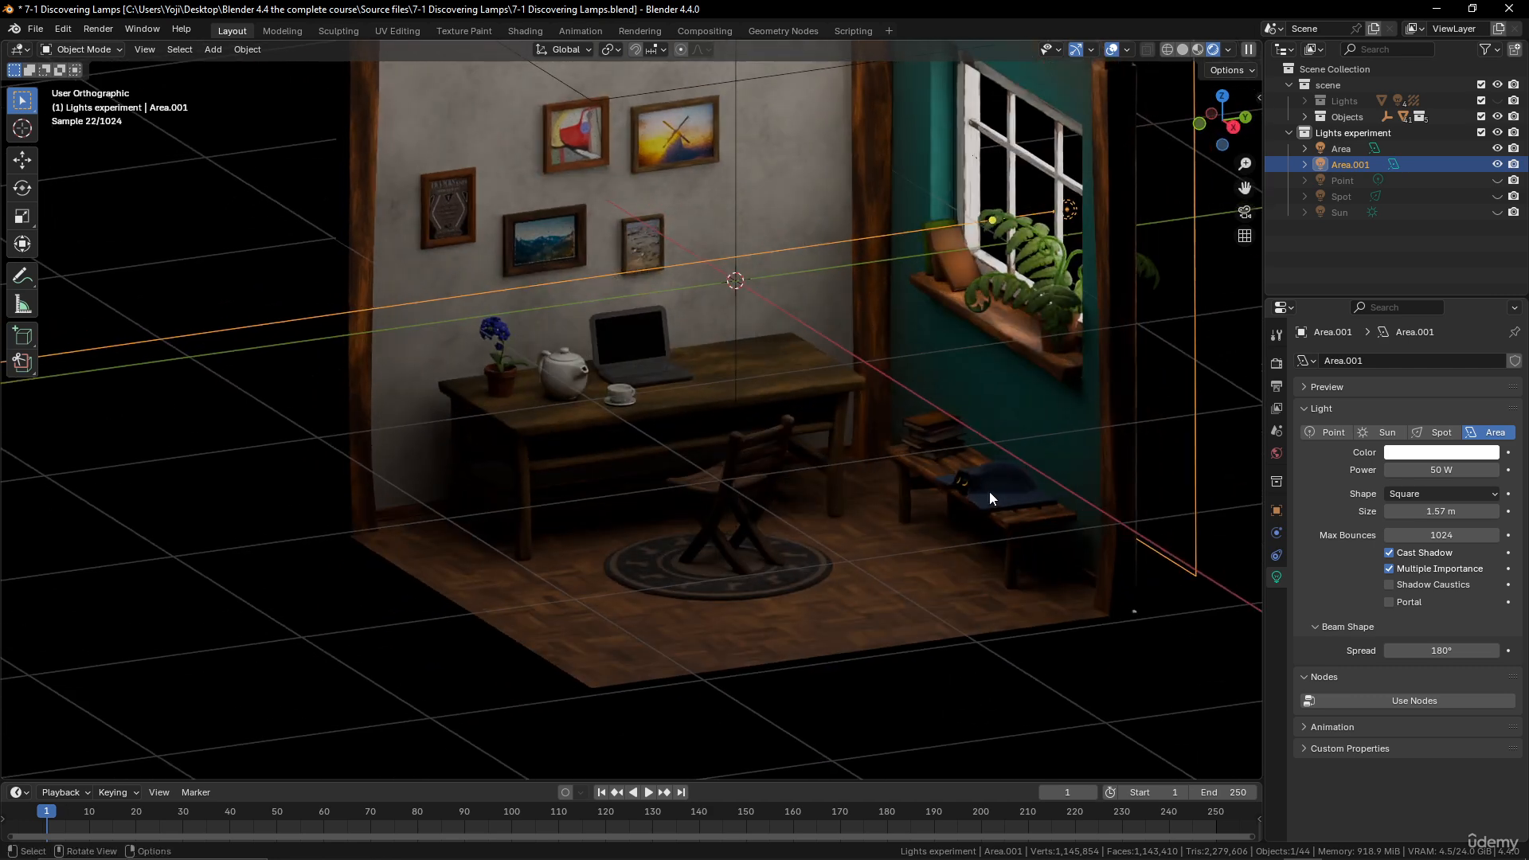
Reduce the window Area light's size to 0.88 m and inspect the shading on the desk and its objects
{"action": "key", "text": "s"}
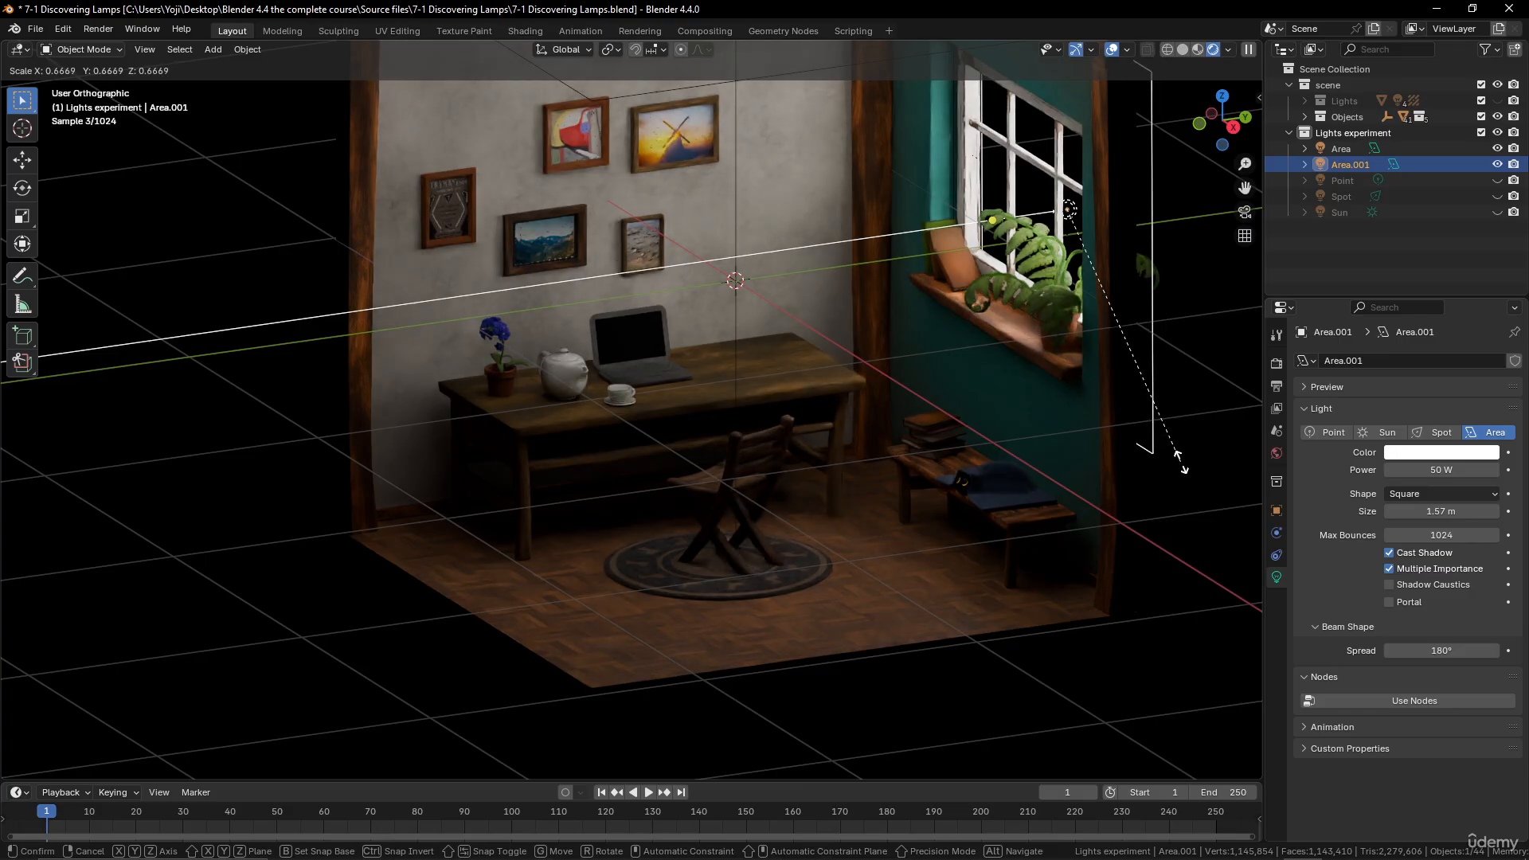
{"action": "right_click", "coordinate": [1181, 462]}
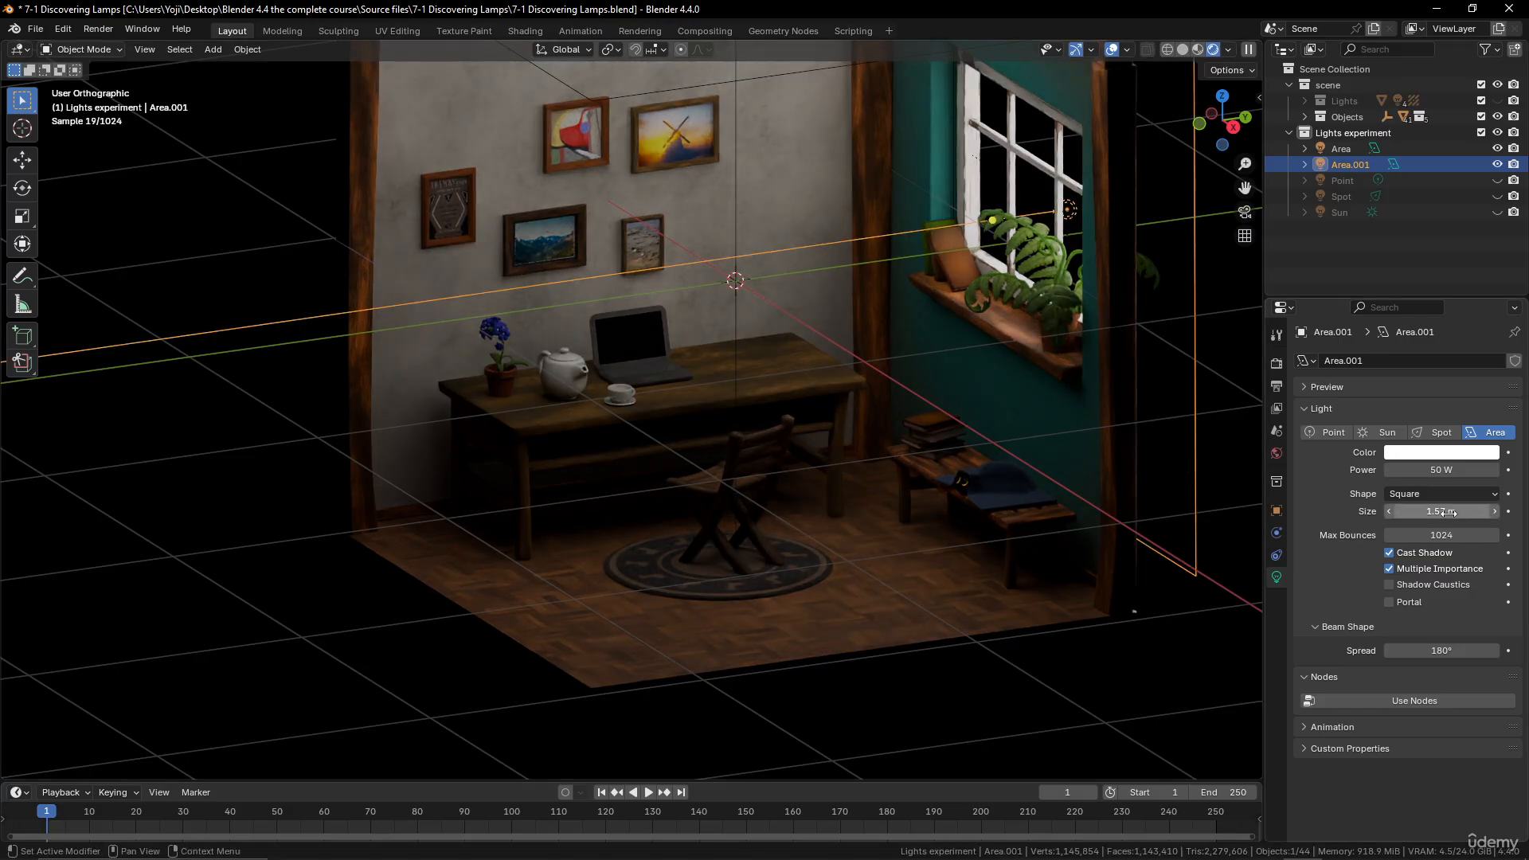
{"action": "left_click_drag", "start_coordinate": [1449, 514], "coordinate": [1395, 514]}
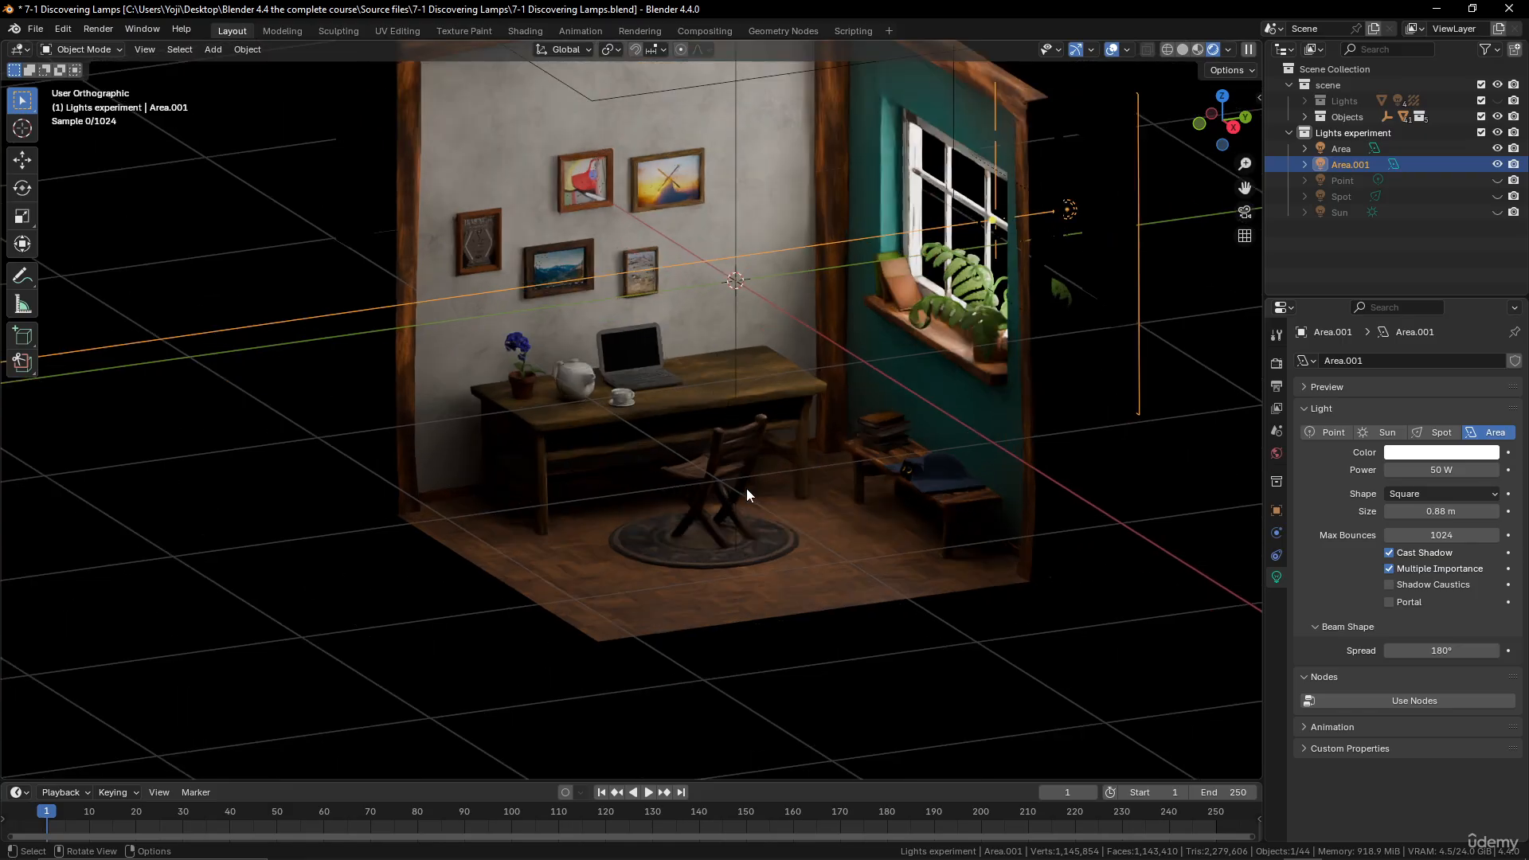
{"action": "scroll", "coordinate": [742, 485], "scroll_direction": "up", "scroll_amount": 3}
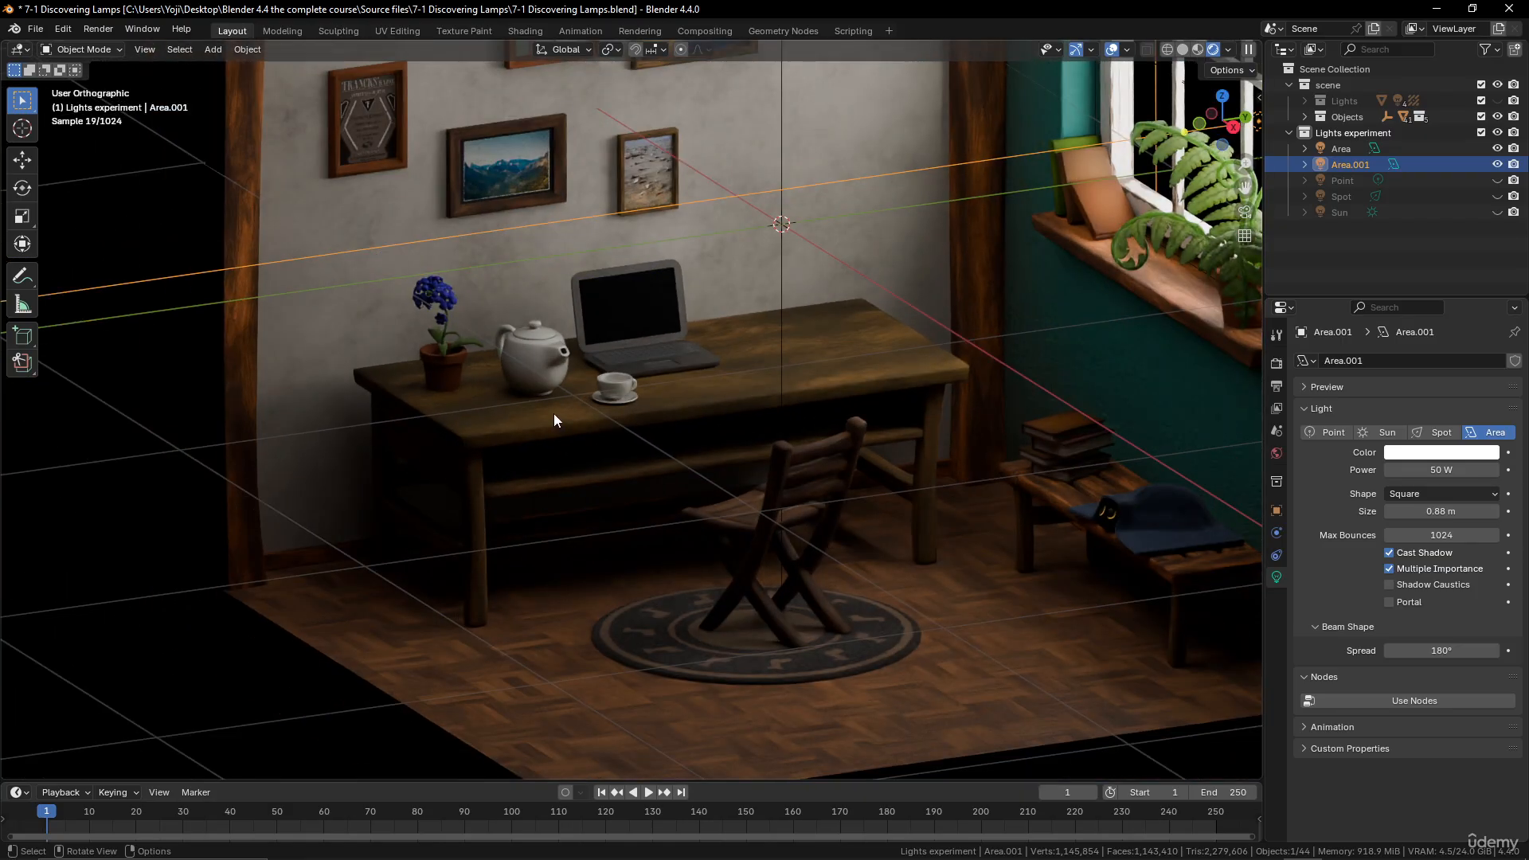
{"action": "middle_click_drag", "start_coordinate": [553, 413], "coordinate": [772, 528], "text": "shift"}
{"action": "scroll", "coordinate": [685, 494], "scroll_direction": "up", "scroll_amount": 3}
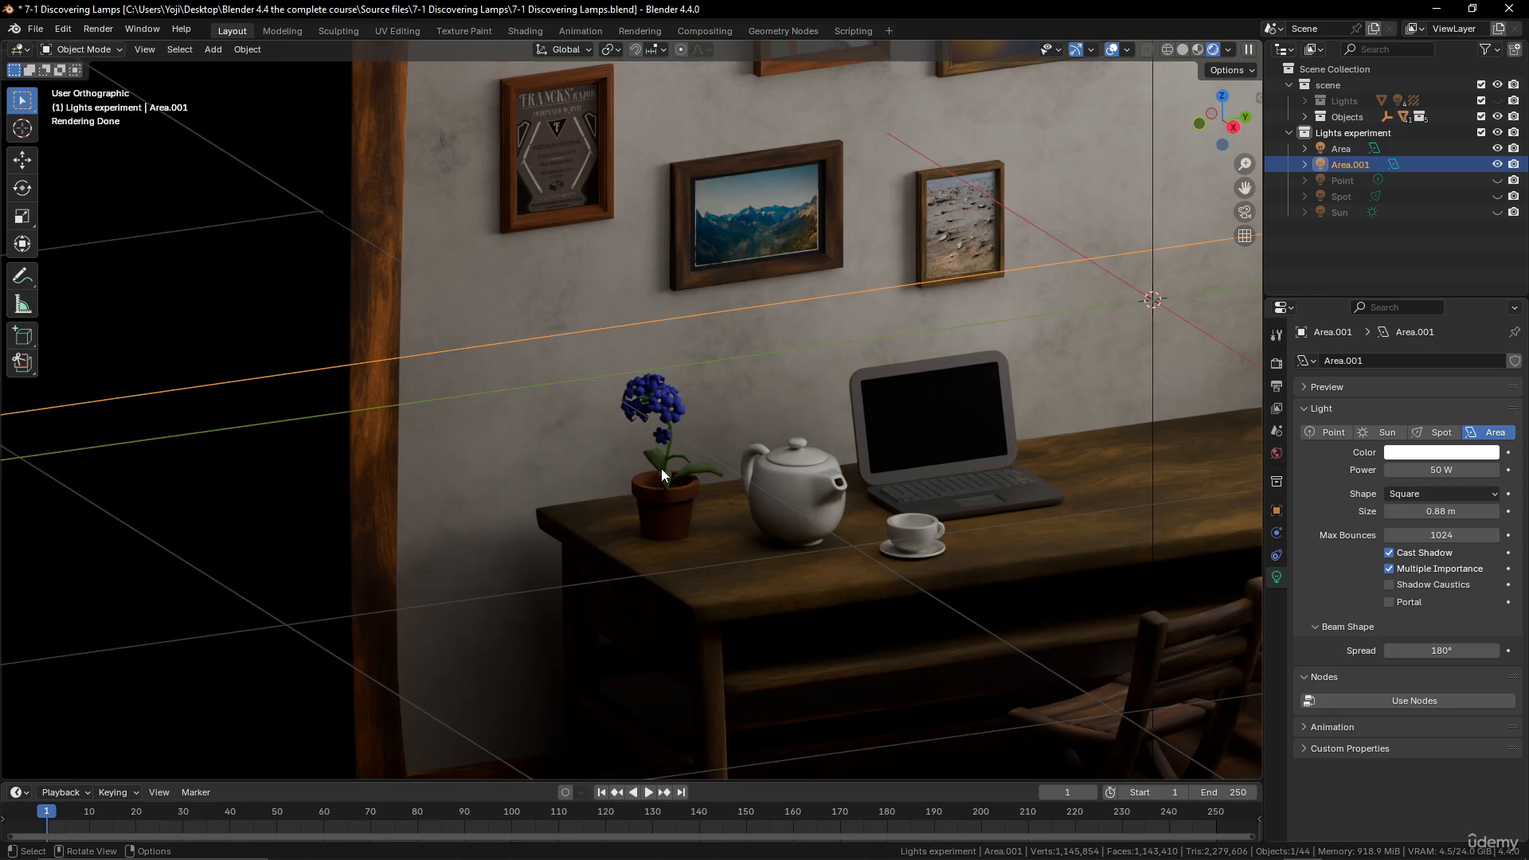
{"action": "scroll", "coordinate": [674, 487], "scroll_direction": "up", "scroll_amount": 2}
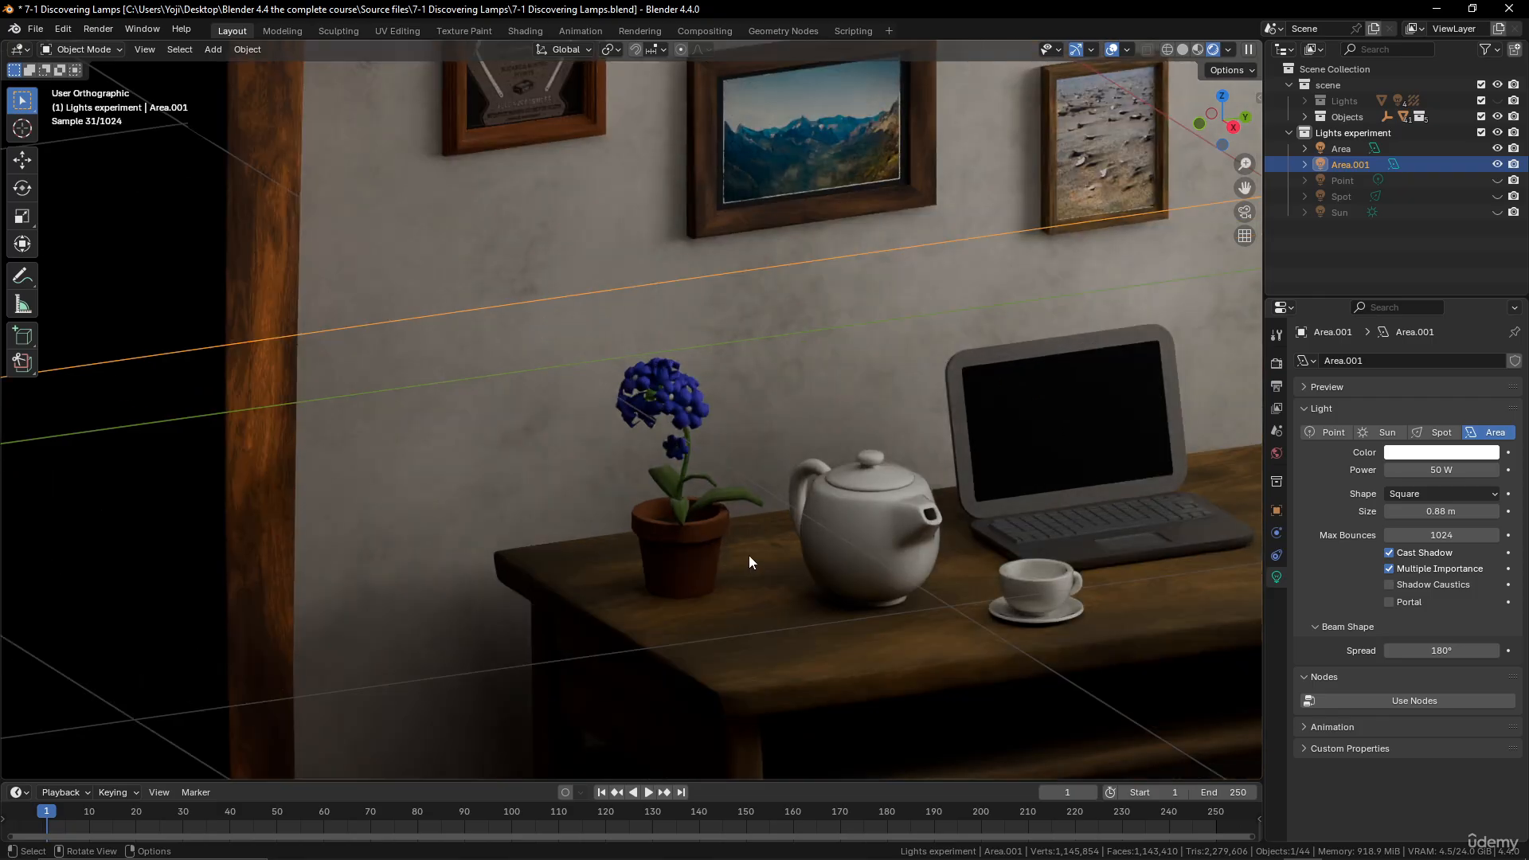
{"action": "scroll", "coordinate": [715, 556], "scroll_direction": "down", "scroll_amount": 2}
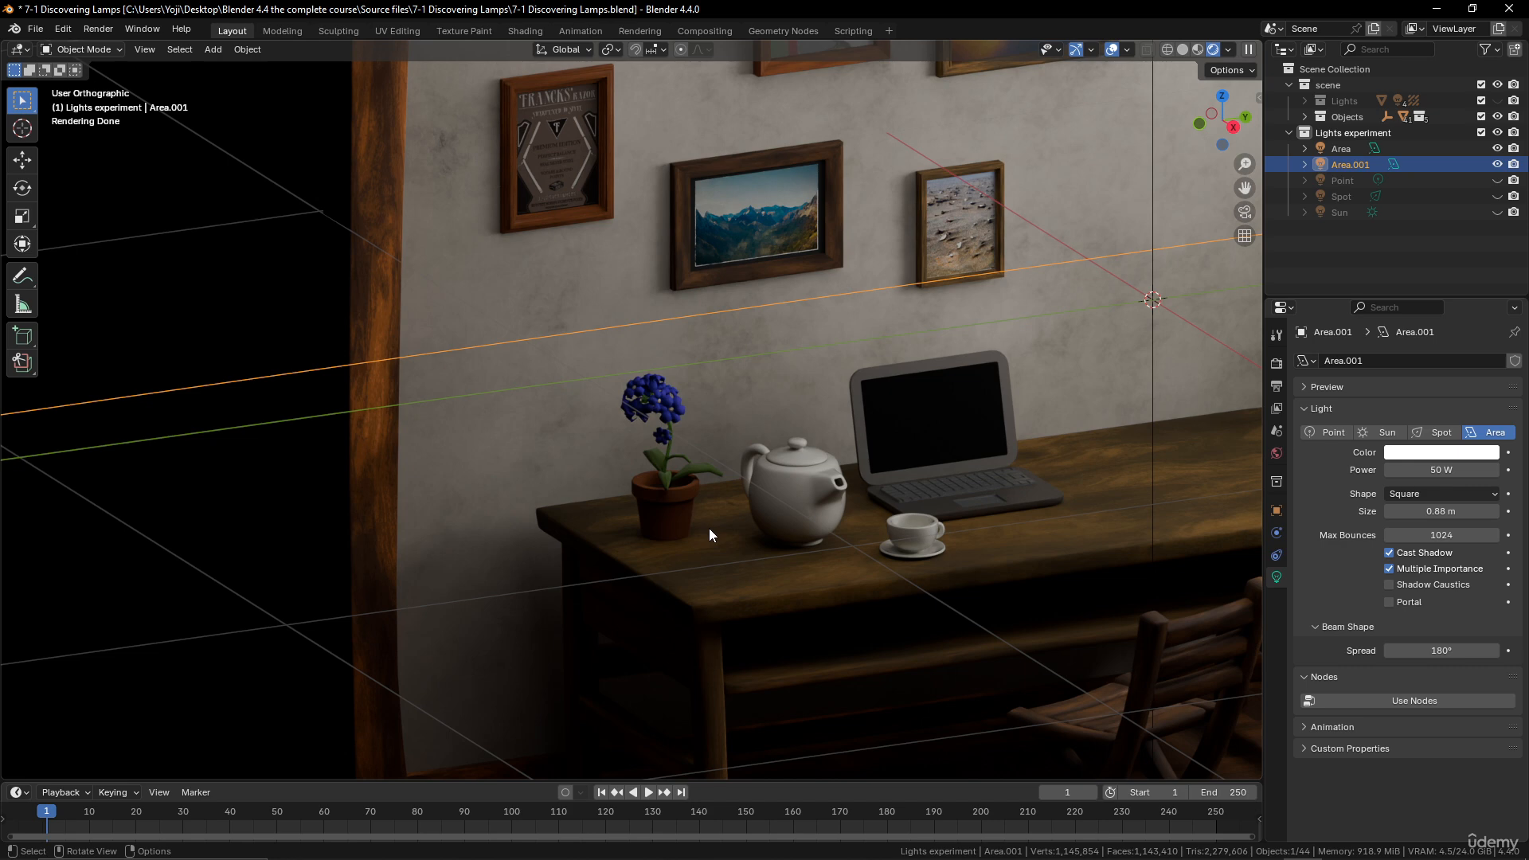
{"action": "scroll", "coordinate": [686, 441], "scroll_direction": "down", "scroll_amount": 5}
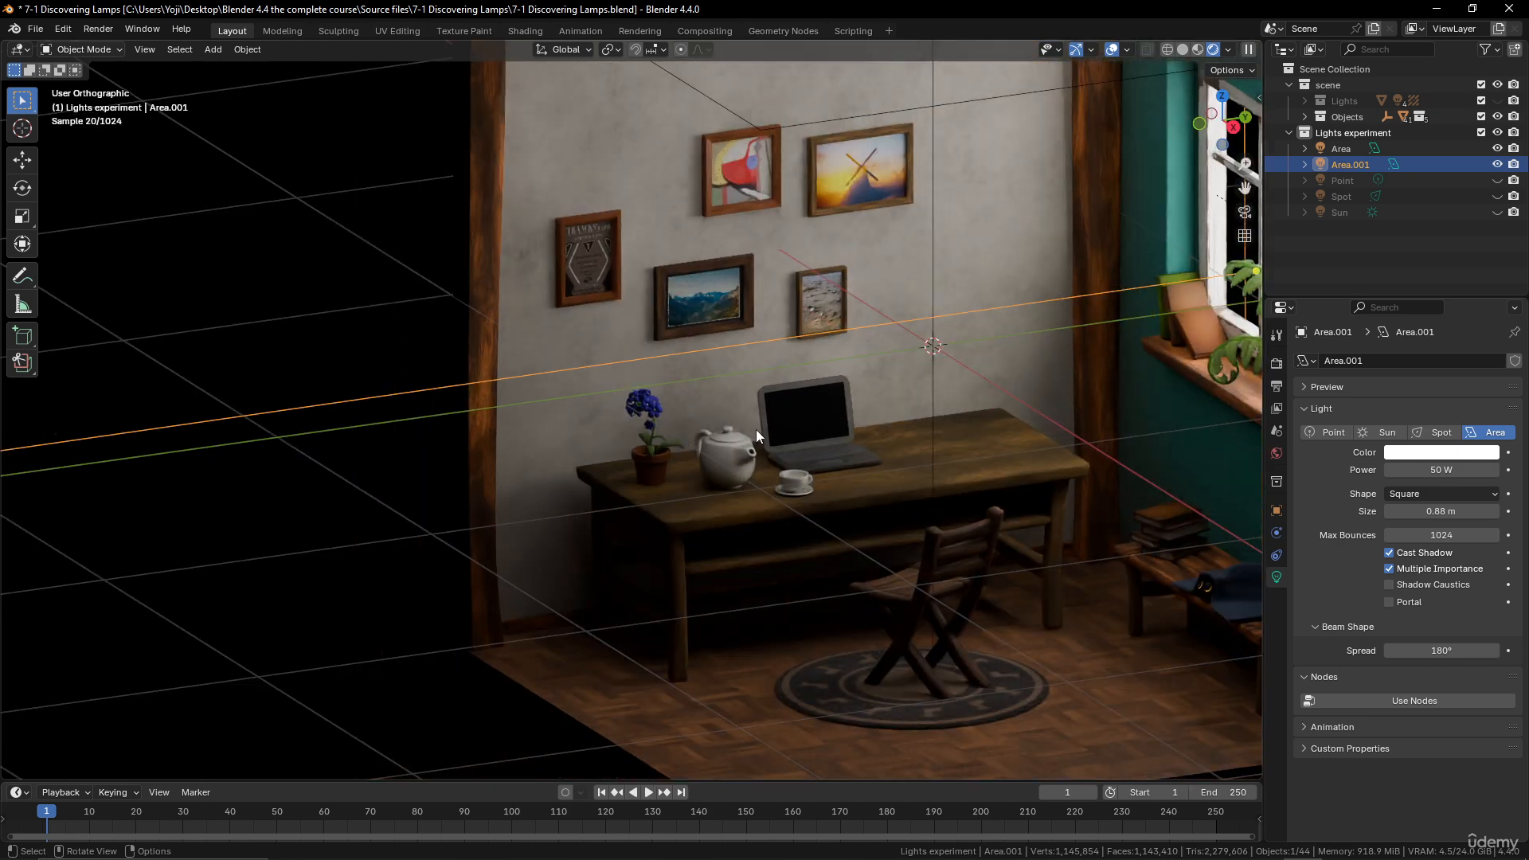
Add a Point light and set its power to 5 W
{"action": "key", "text": "shift+a"}
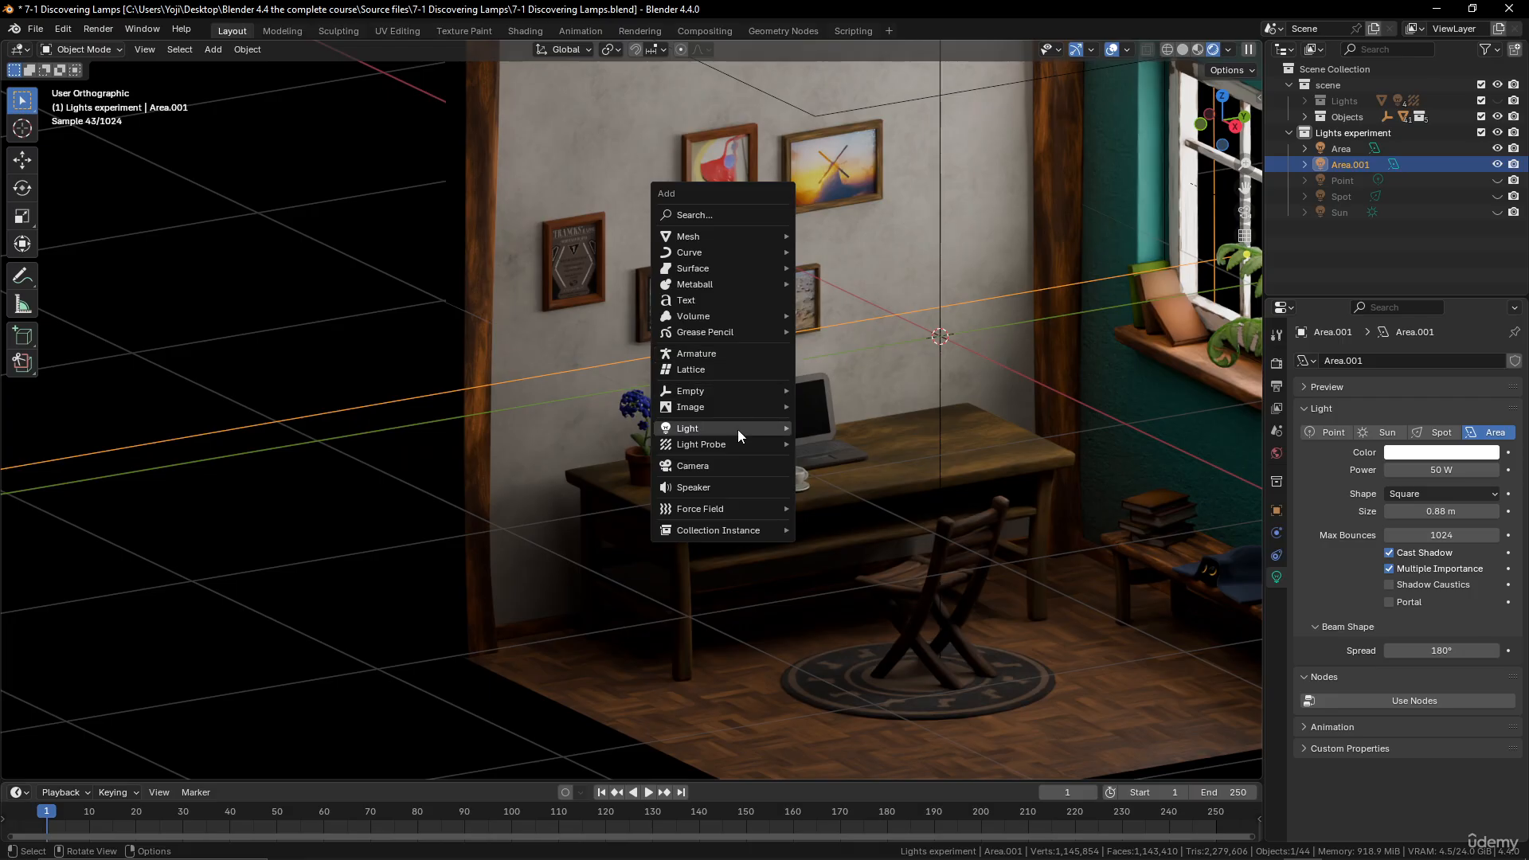
{"action": "mouse_move", "coordinate": [737, 428]}
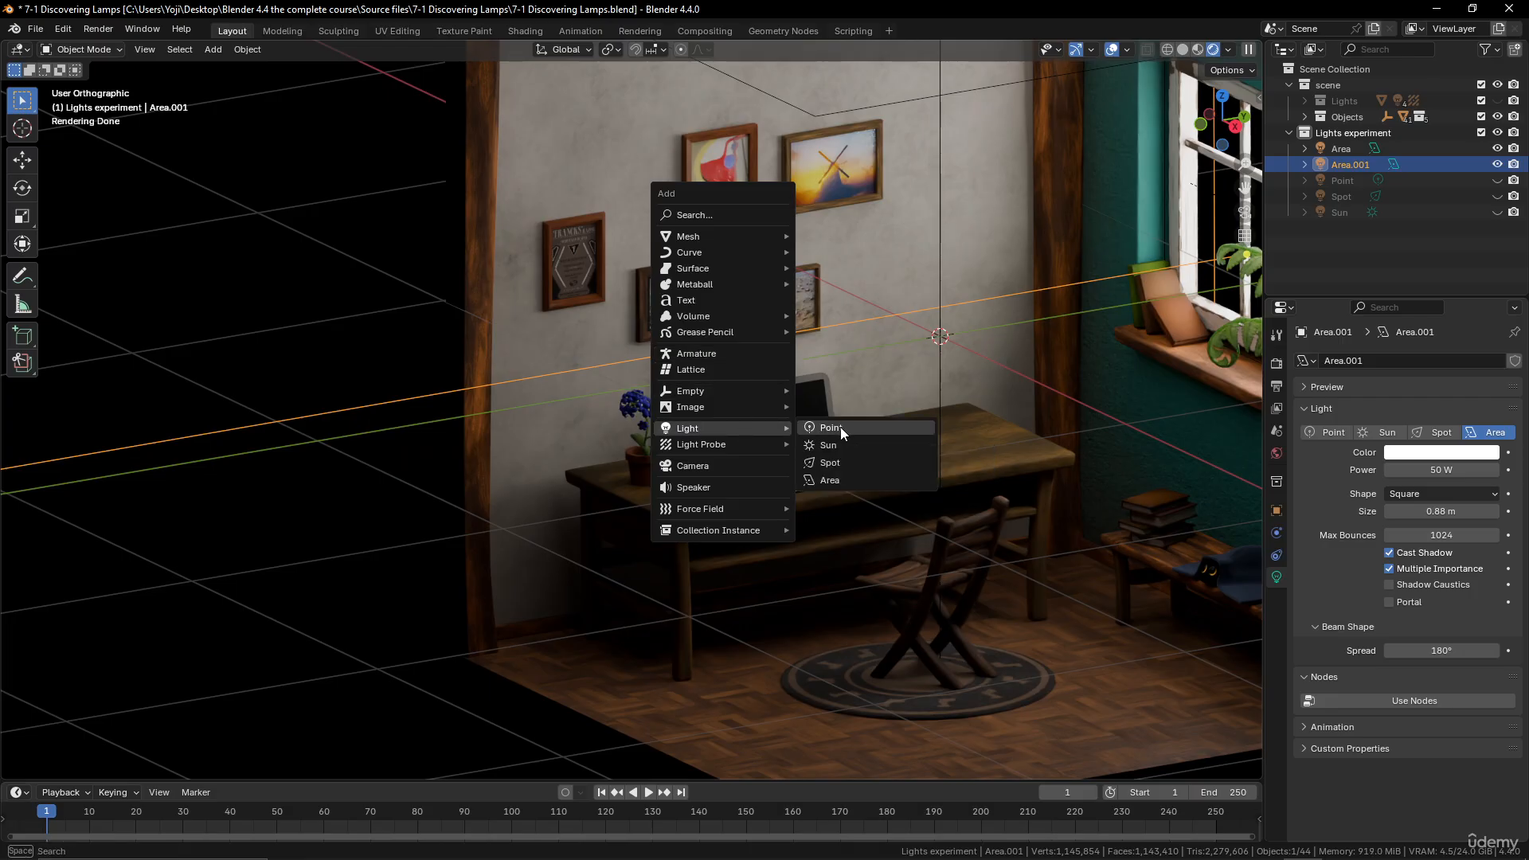
{"action": "left_click", "coordinate": [839, 427]}
{"action": "middle_click_drag", "start_coordinate": [843, 426], "coordinate": [932, 416]}
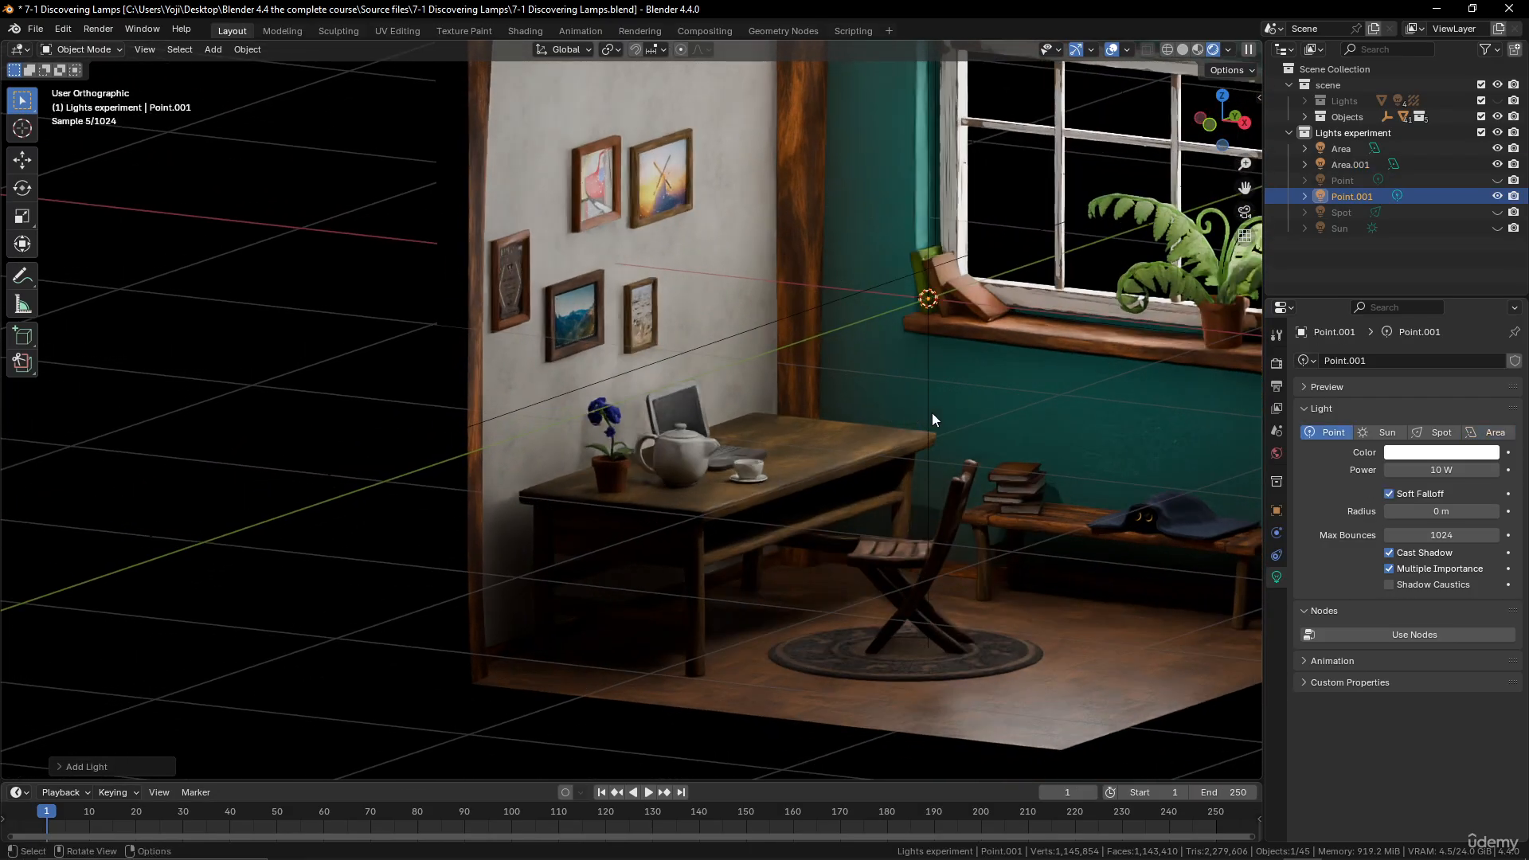
{"action": "left_click", "coordinate": [1431, 470]}
{"action": "type", "text": "5"}
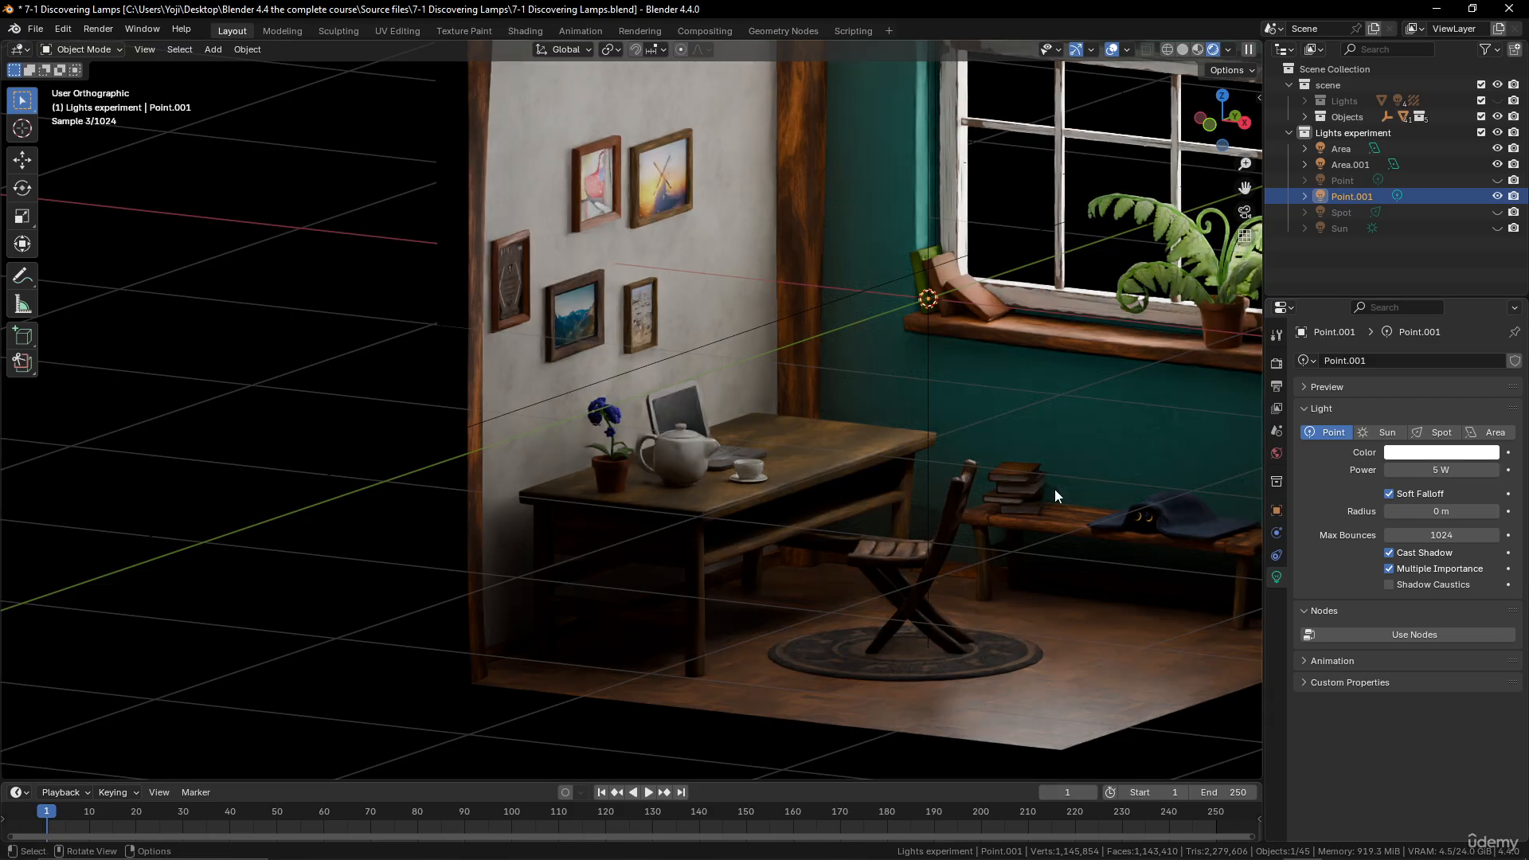
{"action": "key", "text": "Return"}
Move the new Point light above the potted blue flower on the desk
{"action": "middle_click_drag", "start_coordinate": [864, 505], "coordinate": [623, 543]}
{"action": "key", "text": "g"}
{"action": "left_click", "coordinate": [771, 518]}
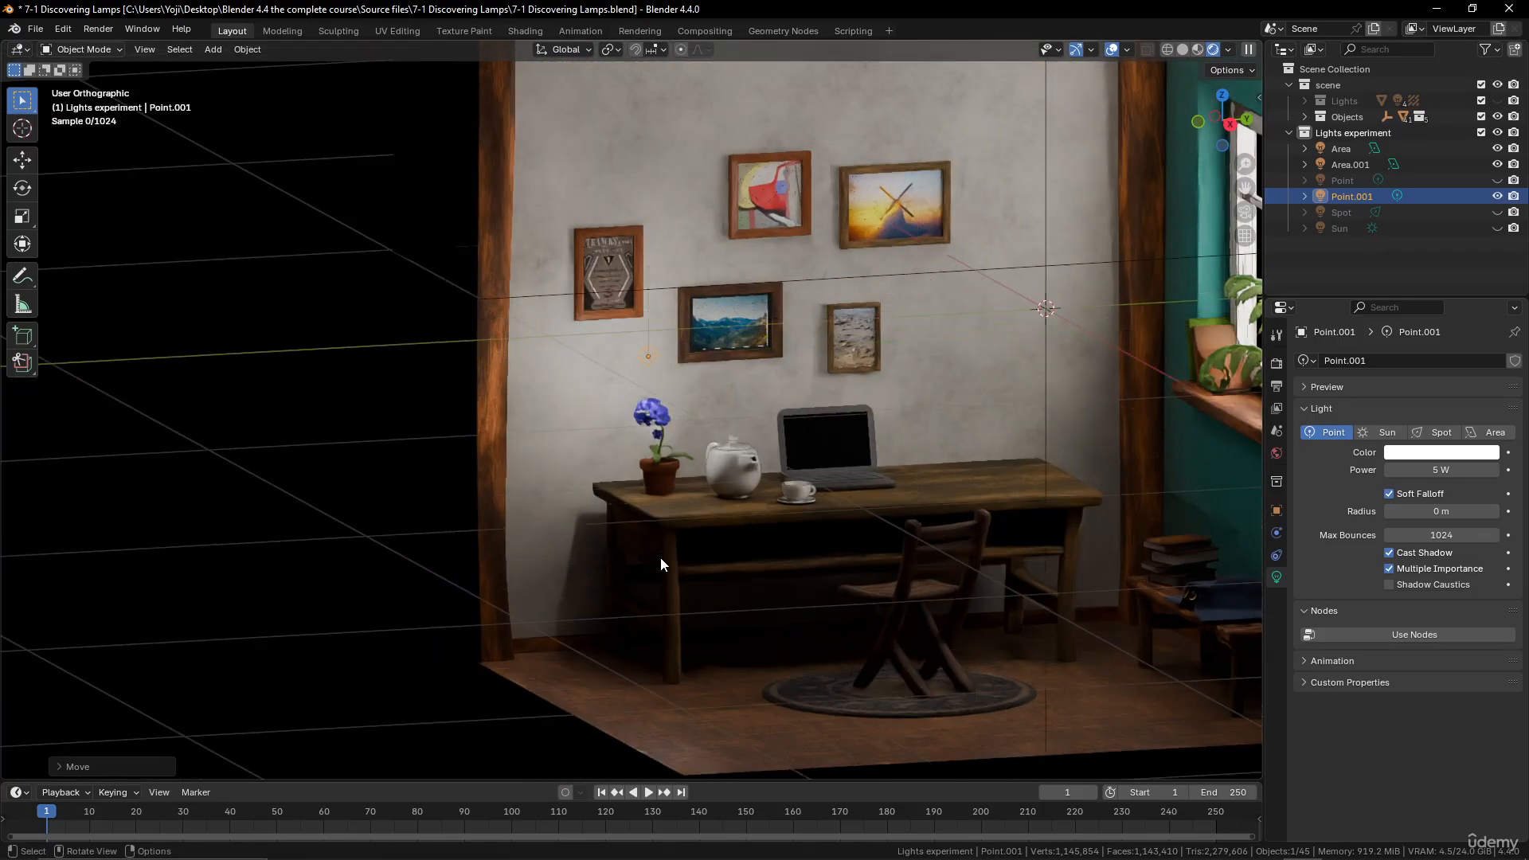
{"action": "scroll", "coordinate": [662, 555], "scroll_direction": "up", "scroll_amount": 3}
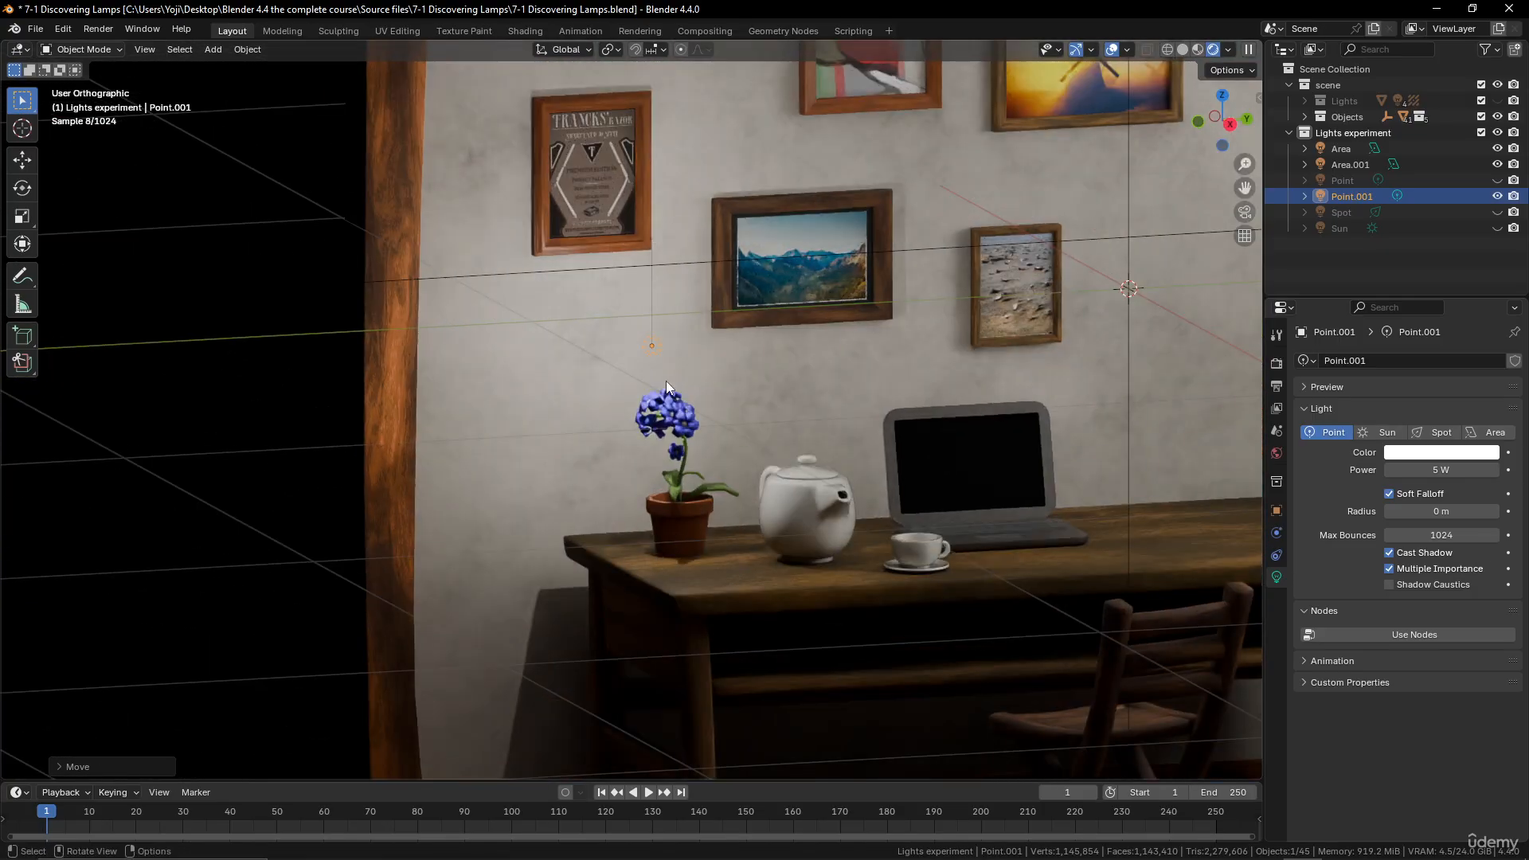
Set the new Point light's power to 2 W and hide it to compare the desk's lighting without it
{"action": "left_click", "coordinate": [1437, 469]}
{"action": "type", "text": "2"}
{"action": "key", "text": "Return"}
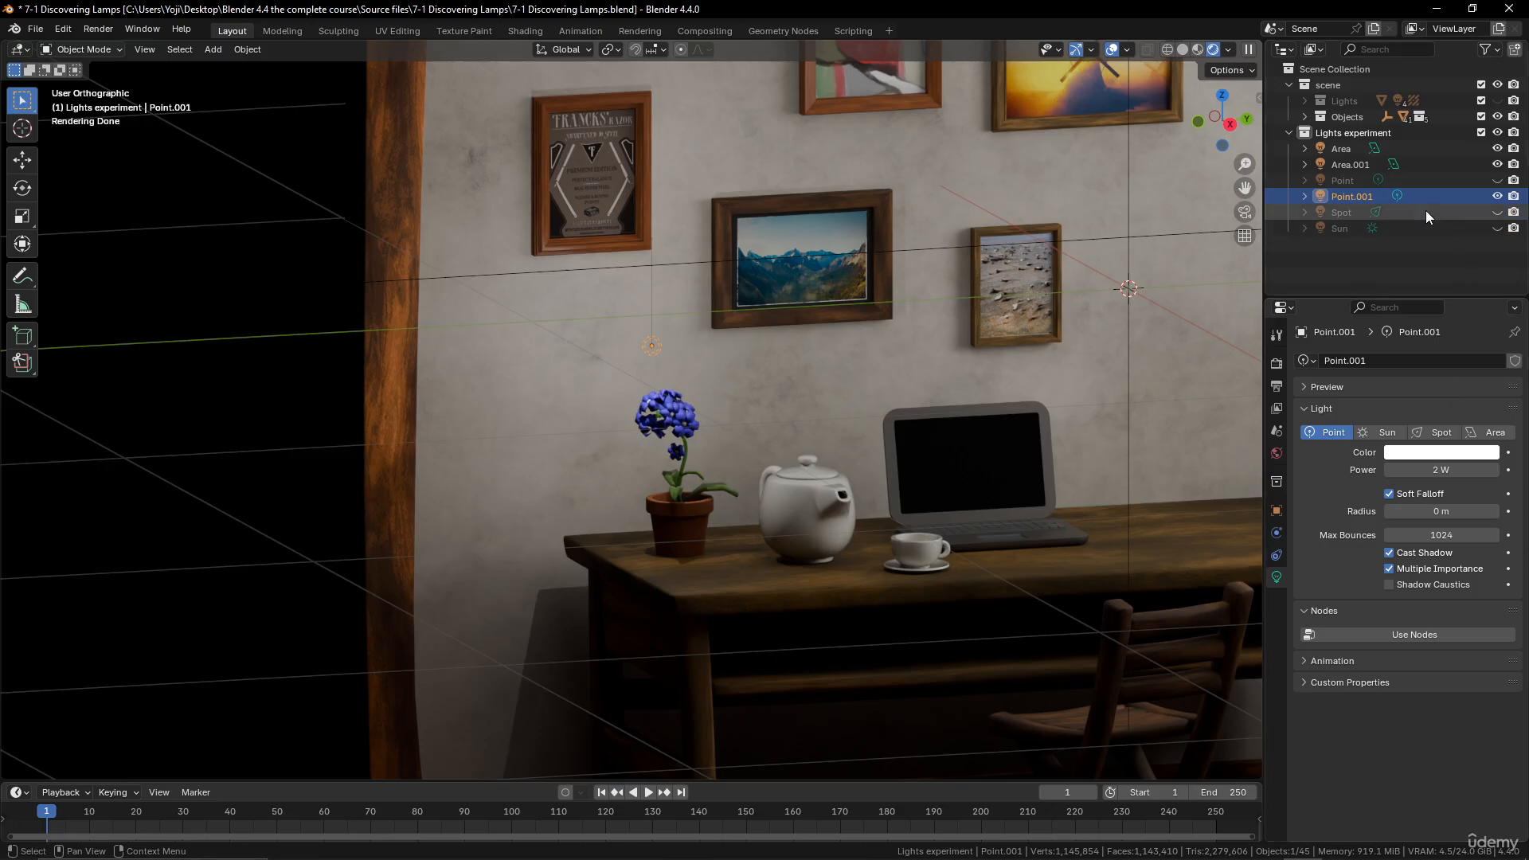
{"action": "left_click", "coordinate": [1495, 198]}
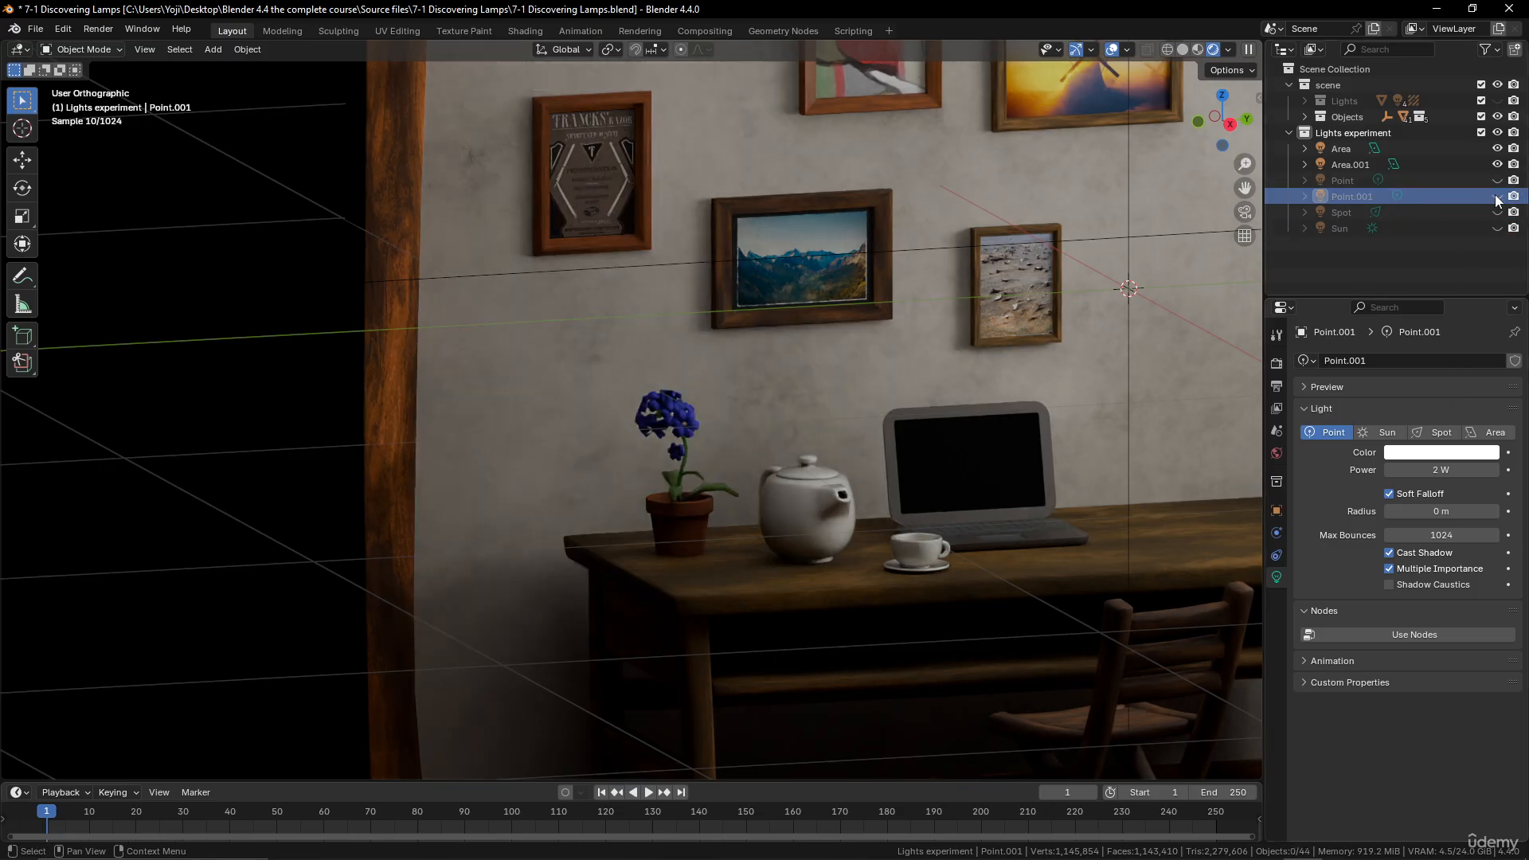
{"action": "left_click", "coordinate": [1497, 199]}
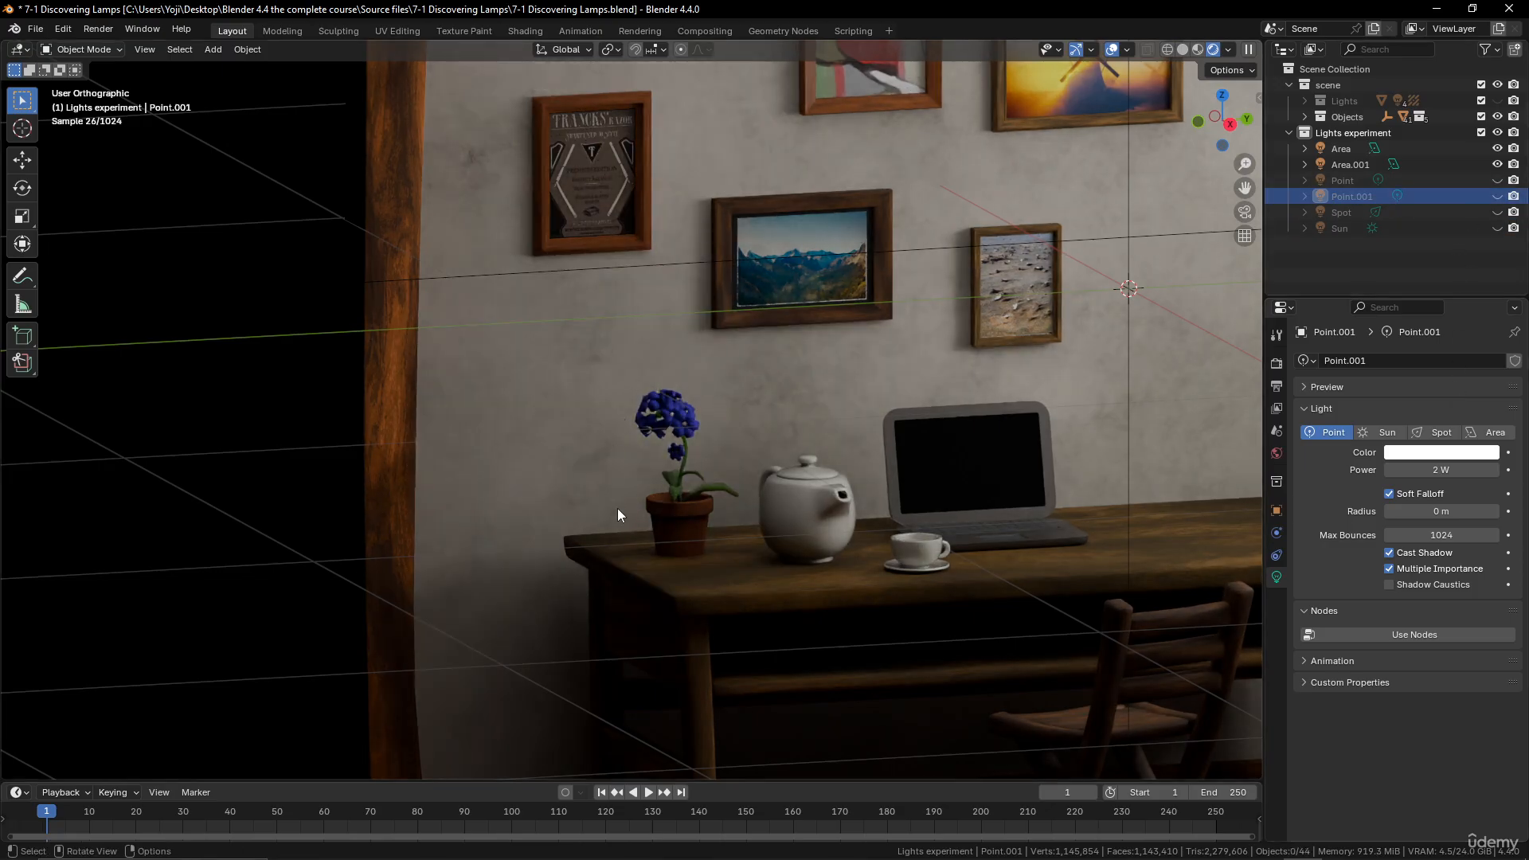
Unhide the new Point light and move the potted blue flower into a new collection named highlights
{"action": "left_click", "coordinate": [1498, 196]}
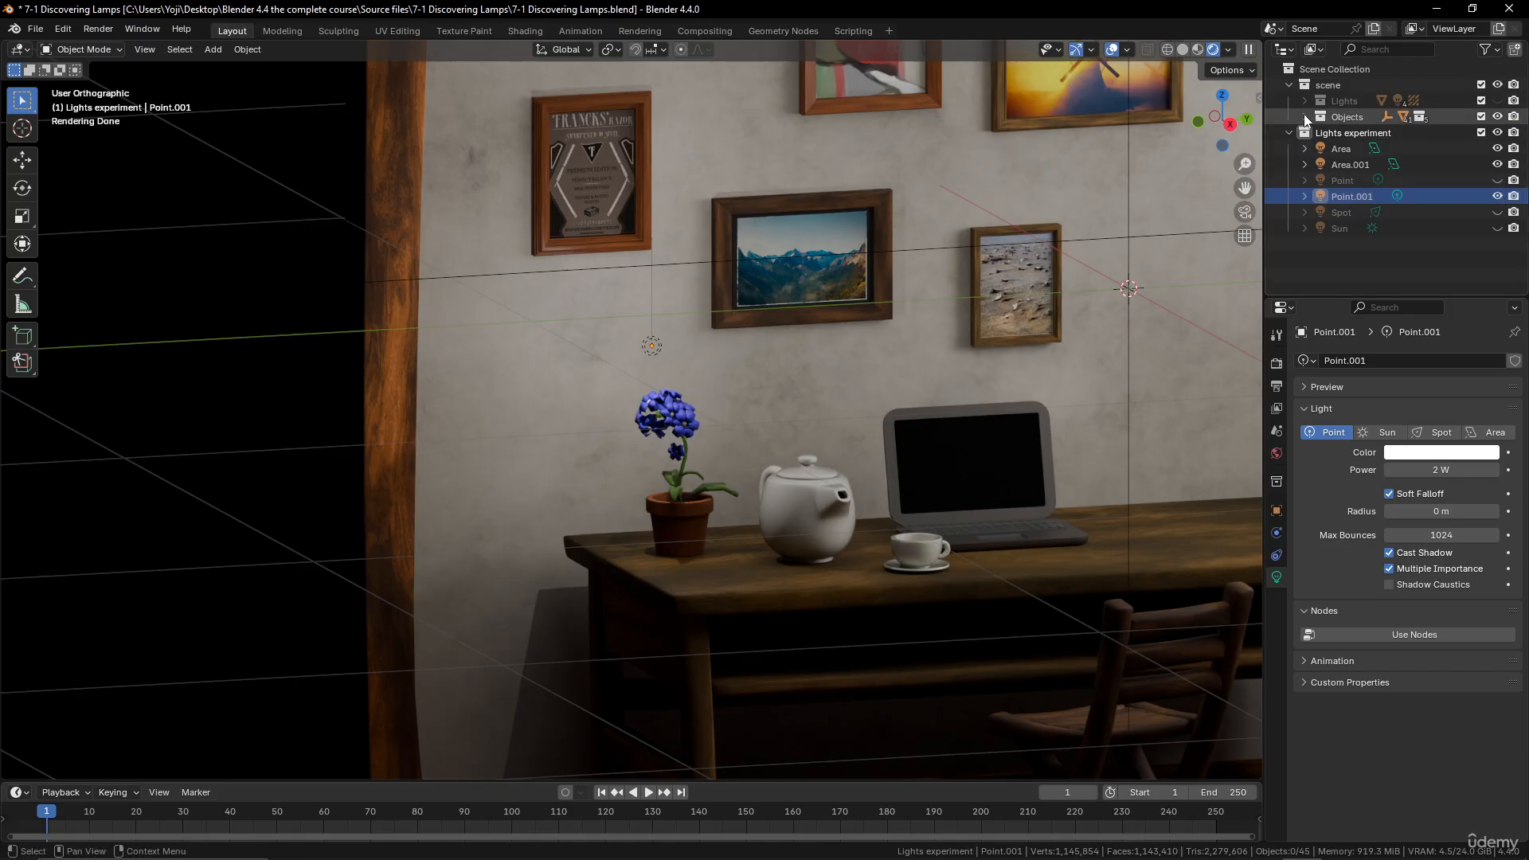
{"action": "left_click", "coordinate": [679, 513]}
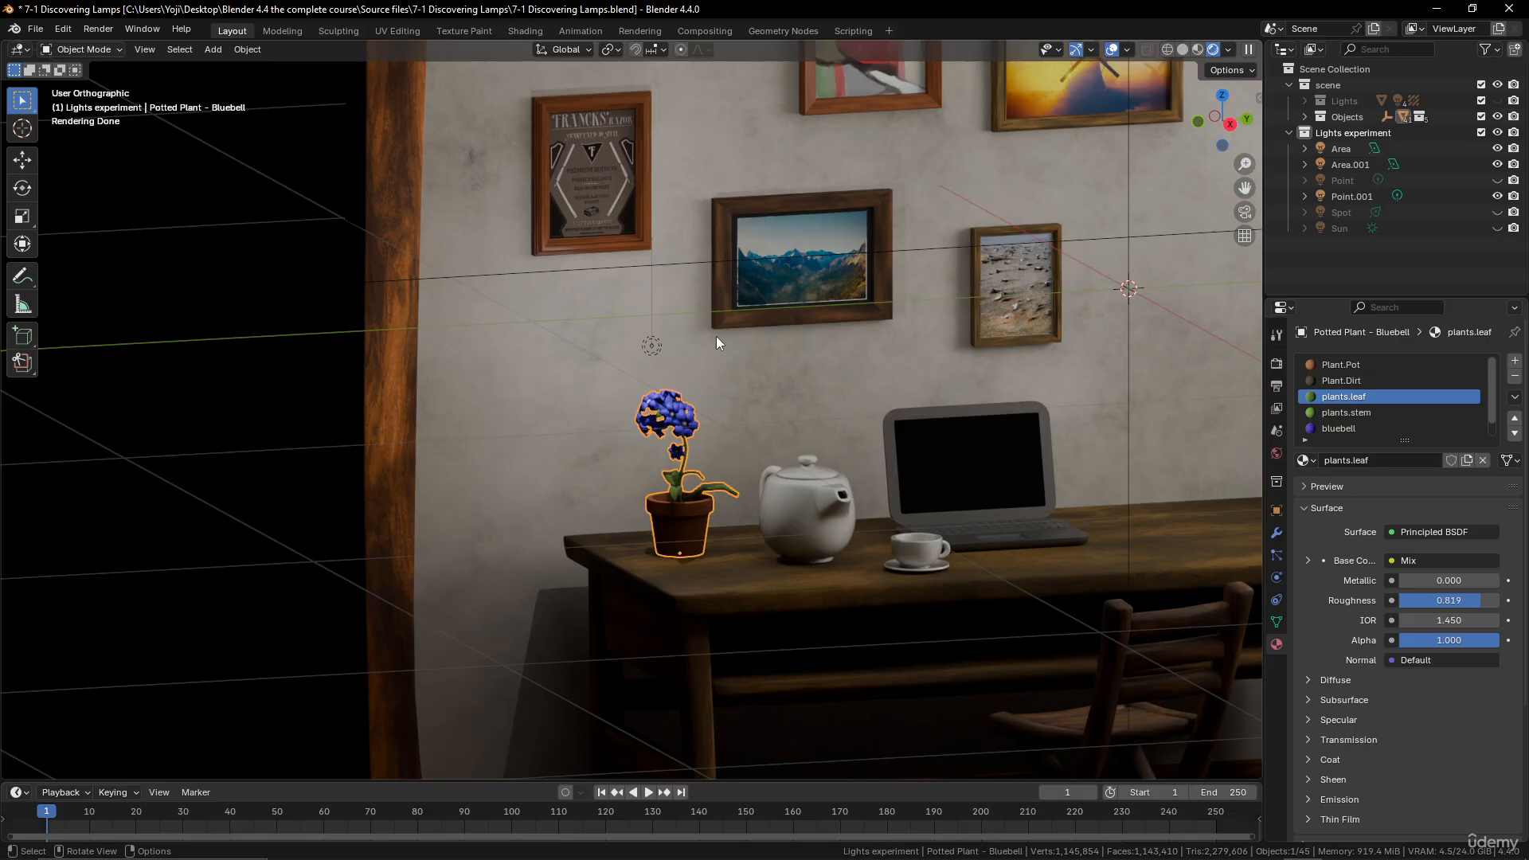
{"action": "left_click", "coordinate": [1304, 117]}
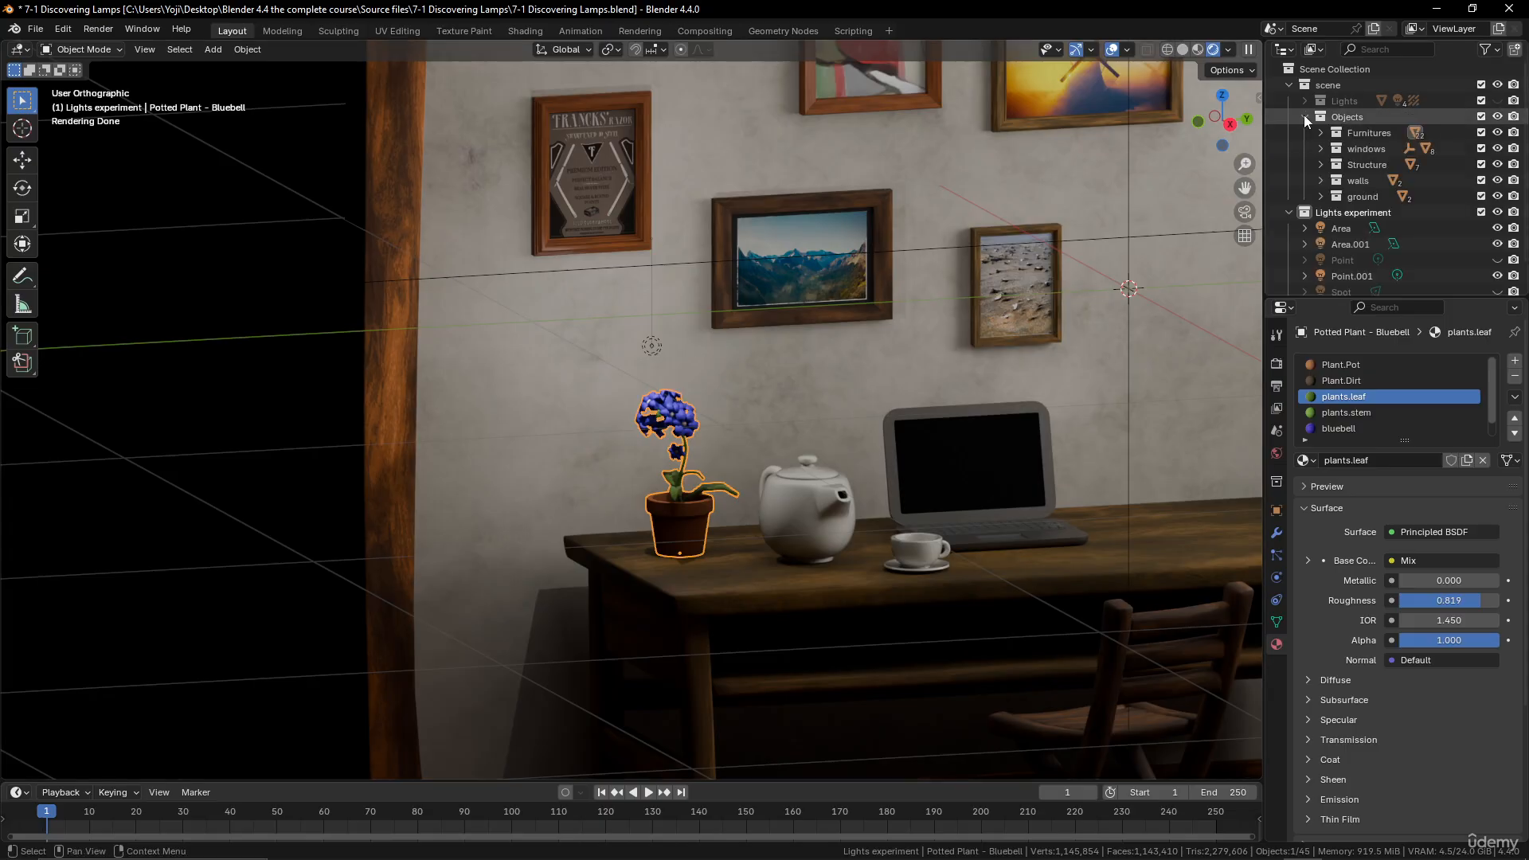
{"action": "key", "text": "m"}
{"action": "left_click", "coordinate": [704, 334]}
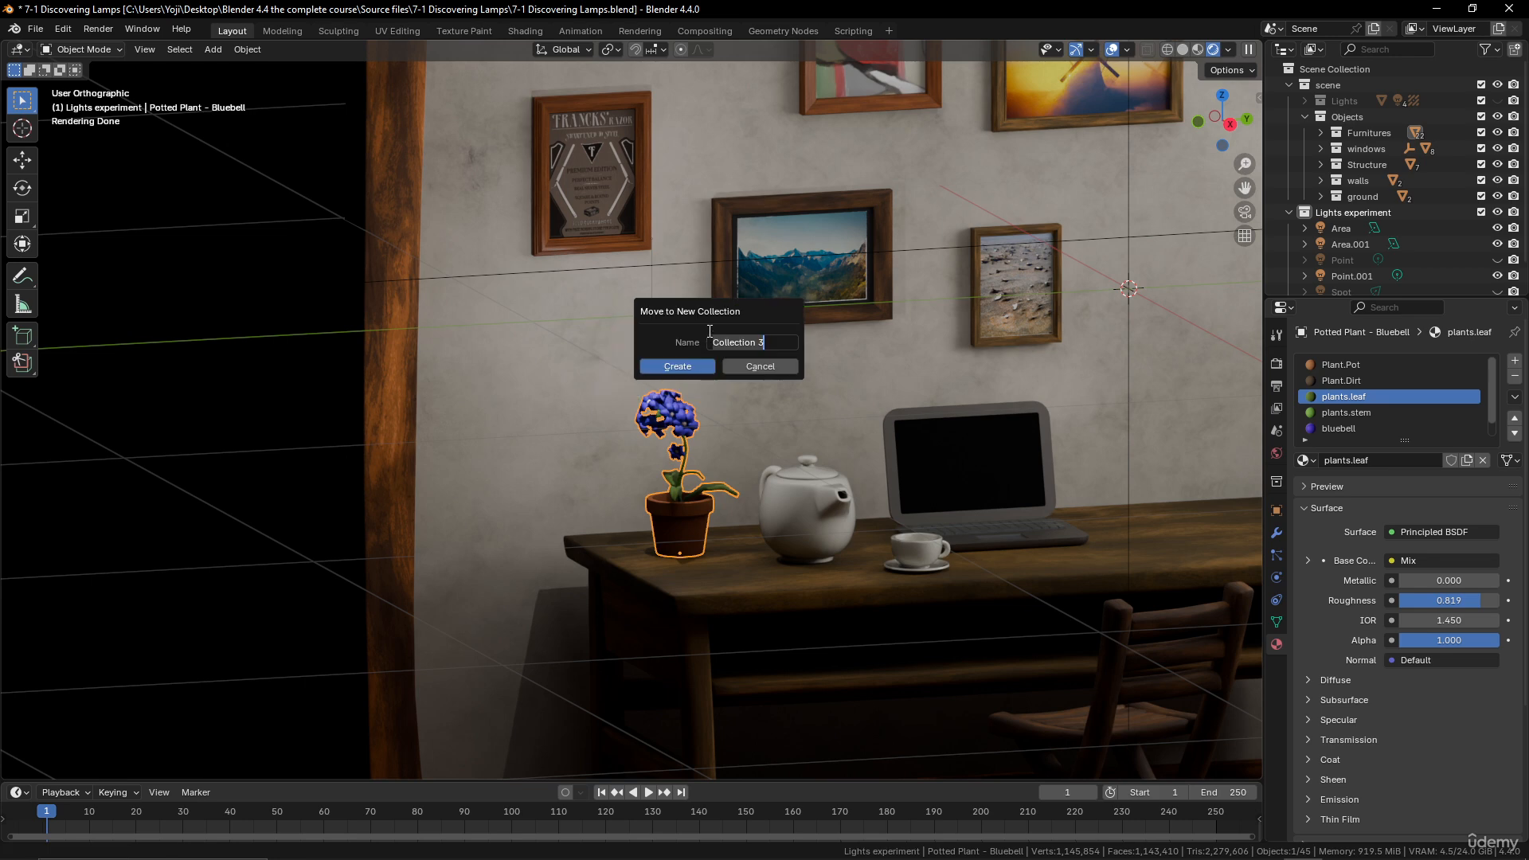
{"action": "left_click_drag", "start_coordinate": [779, 348], "coordinate": [682, 343]}
{"action": "type", "text": "highlights"}
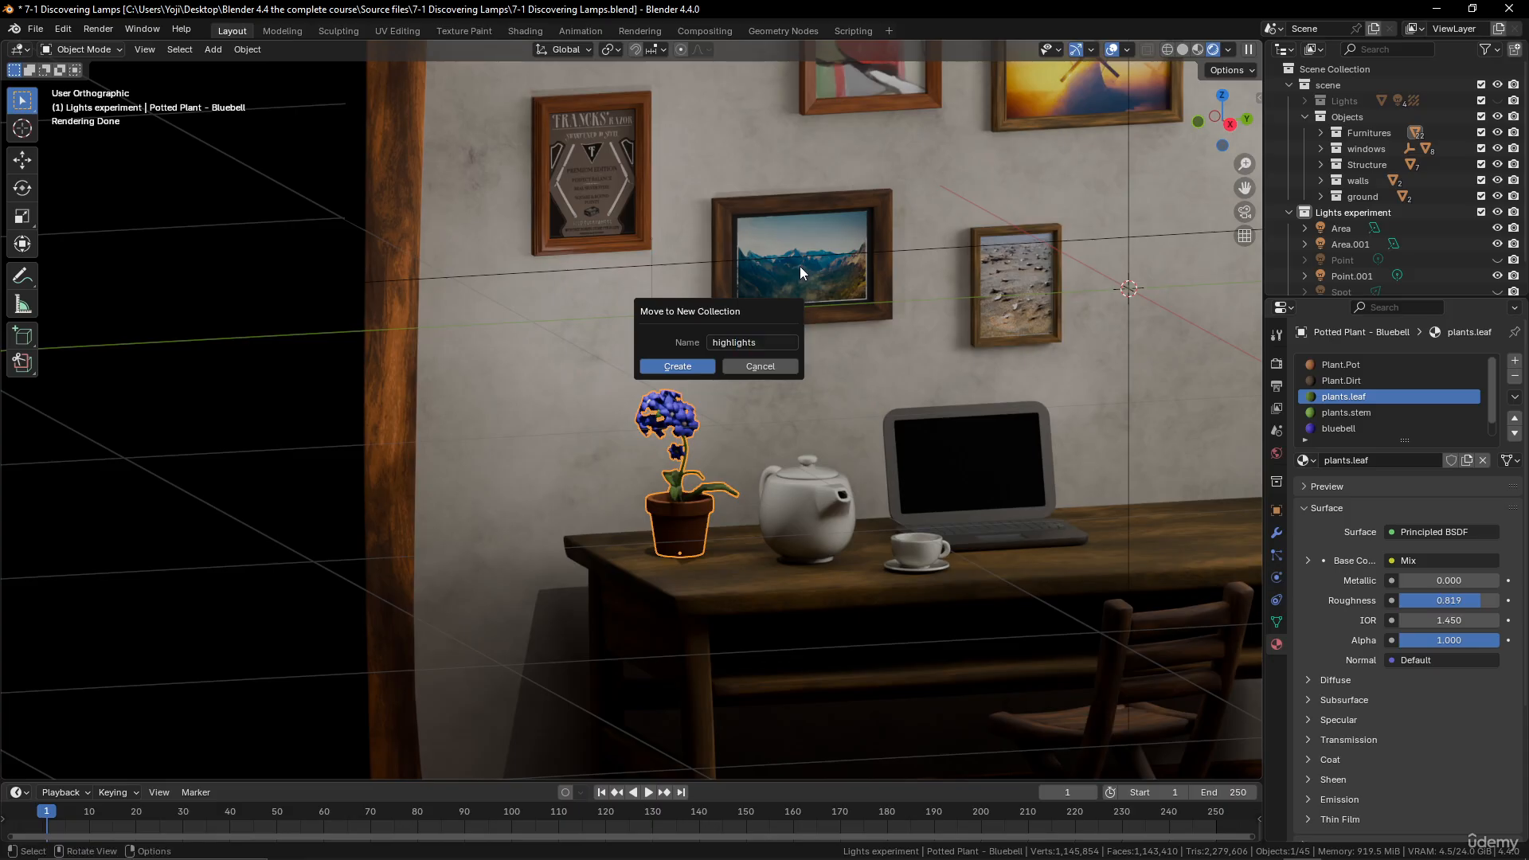
{"action": "key", "text": "Return"}
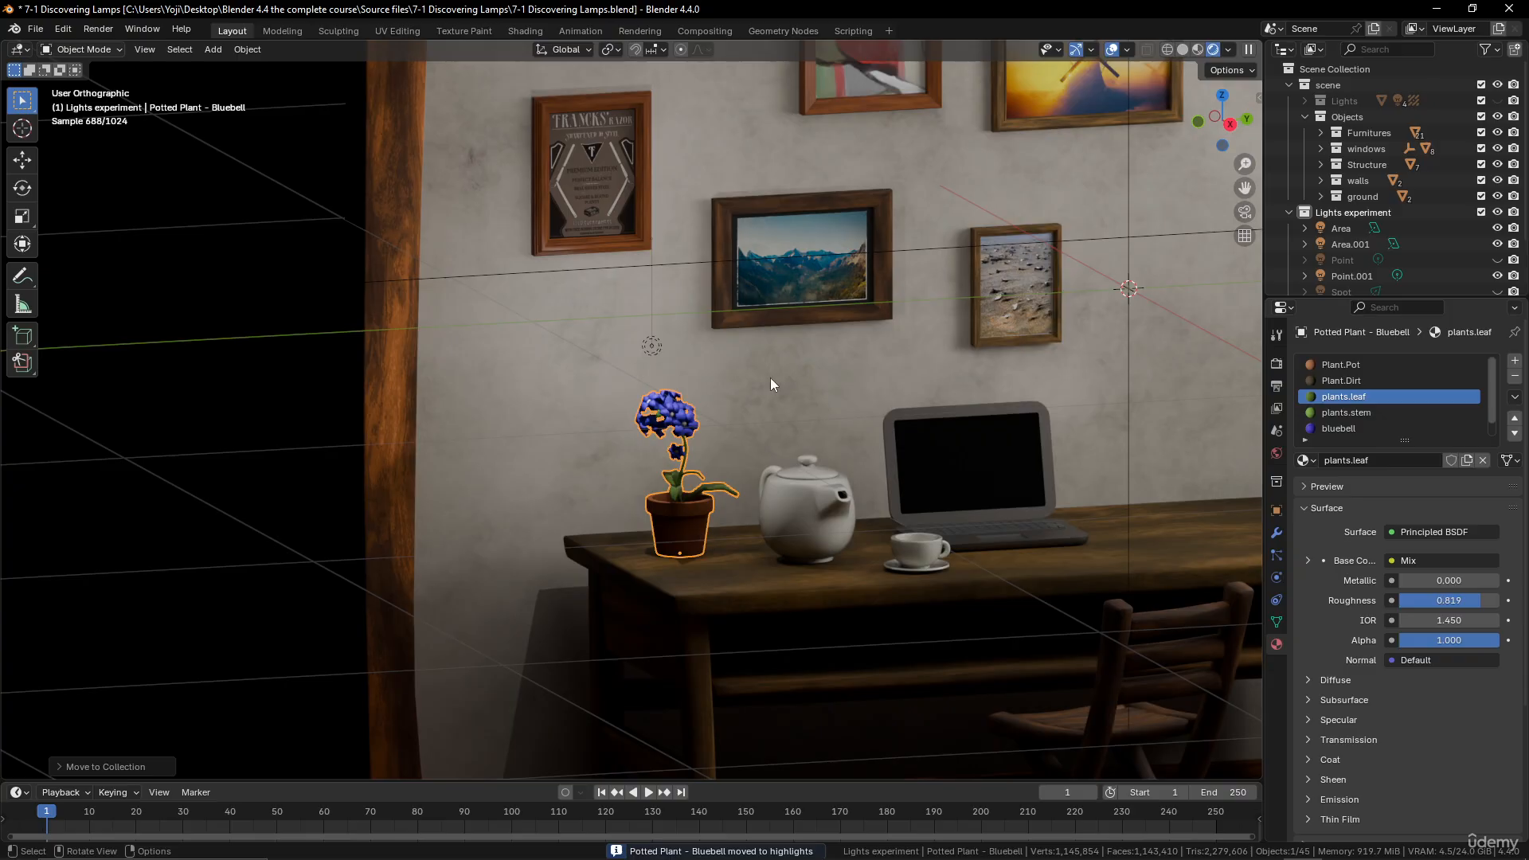
Create a new light linking collection for the Point light above the flower
{"action": "left_click", "coordinate": [652, 346]}
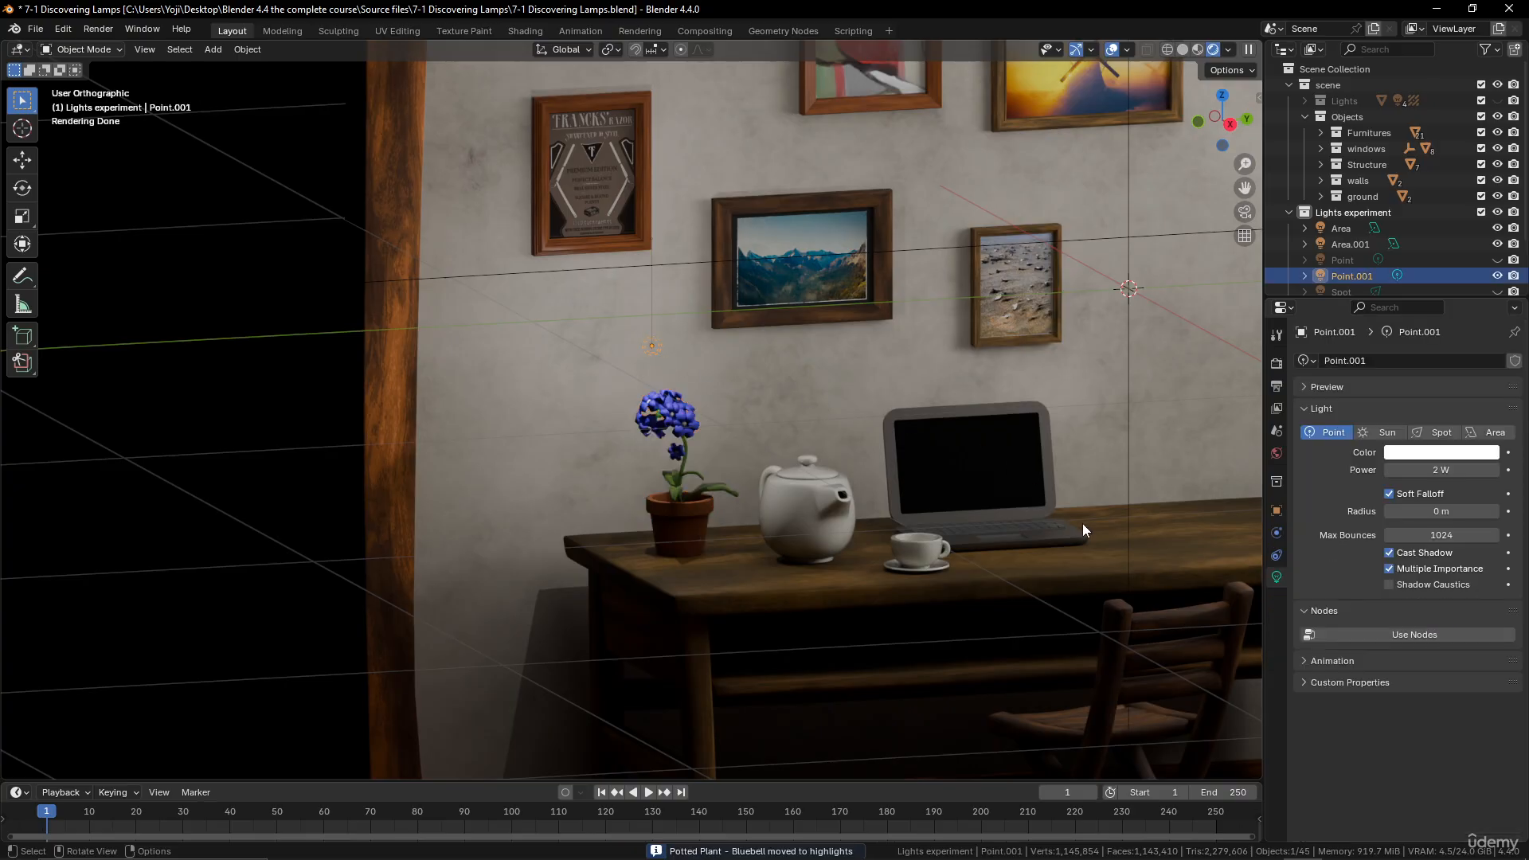
{"action": "left_click", "coordinate": [1276, 511]}
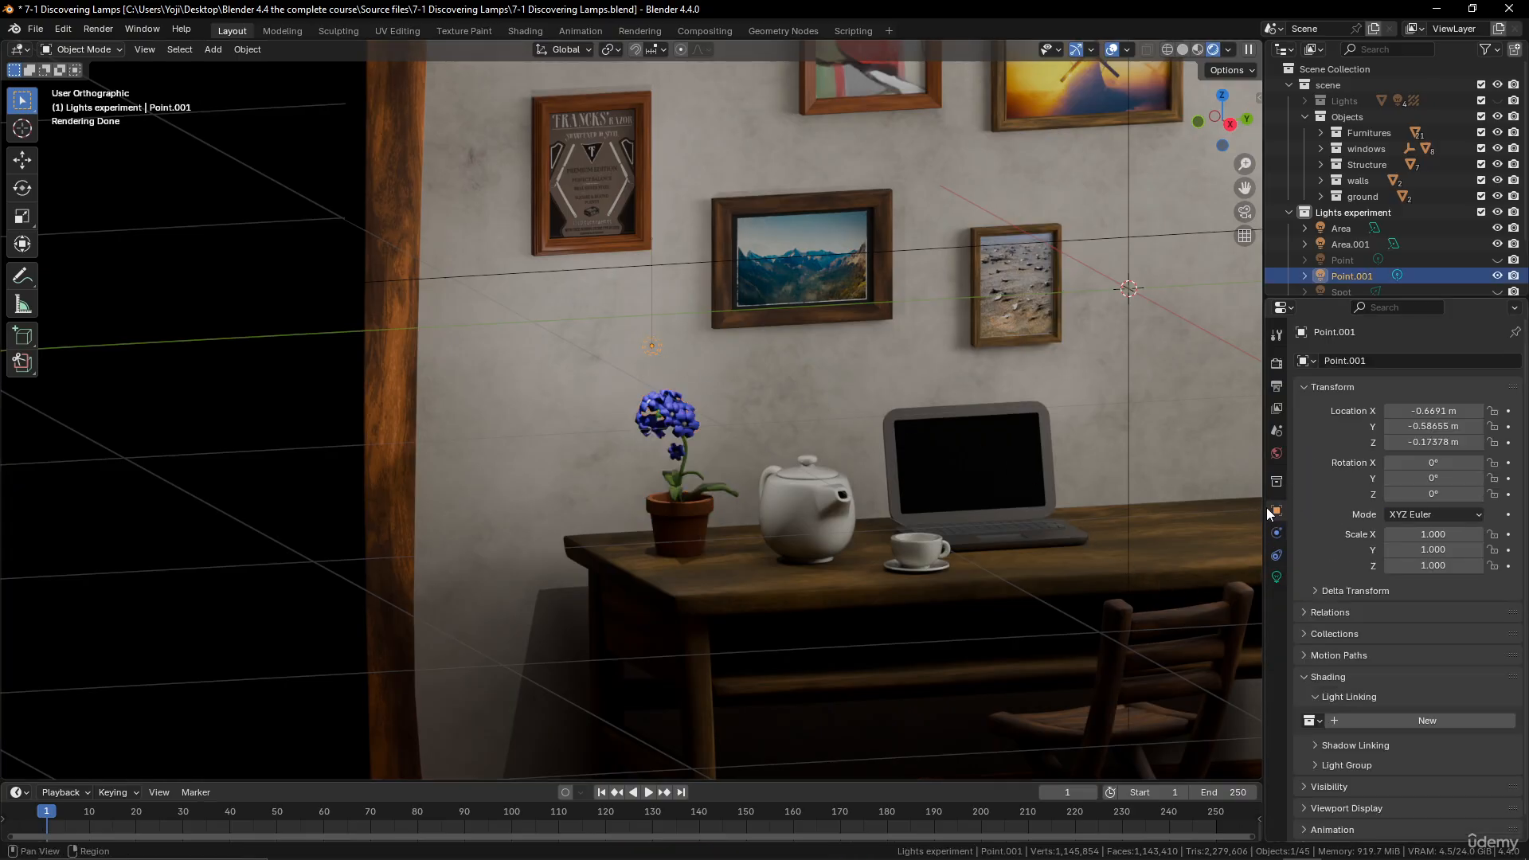
{"action": "scroll", "coordinate": [1354, 491], "scroll_direction": "down", "scroll_amount": 2}
{"action": "left_click", "coordinate": [1306, 658]}
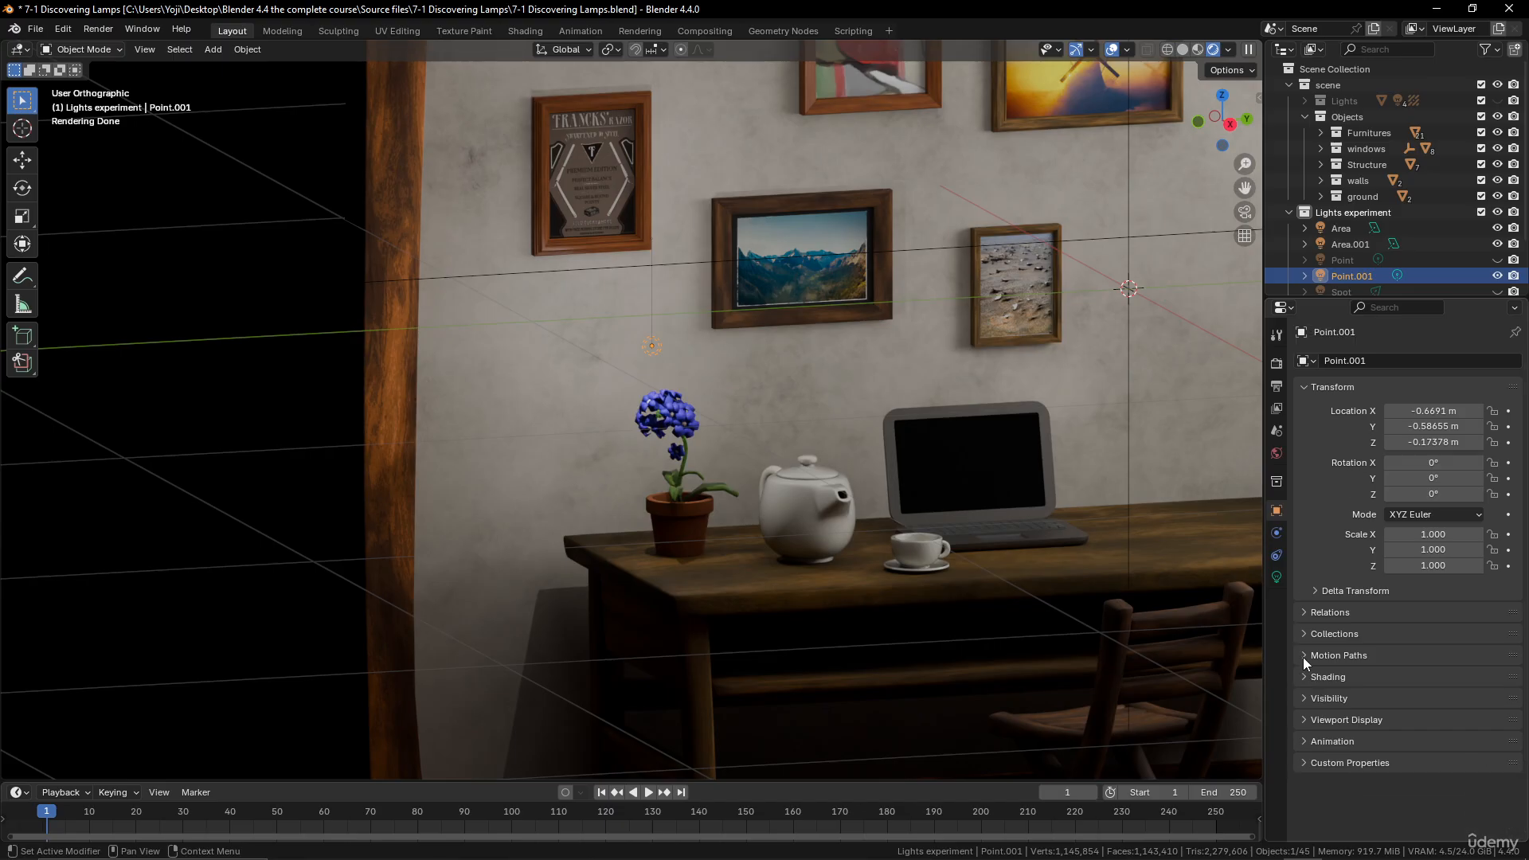
{"action": "left_click", "coordinate": [1307, 676]}
{"action": "scroll", "coordinate": [1370, 677], "scroll_direction": "down", "scroll_amount": 1}
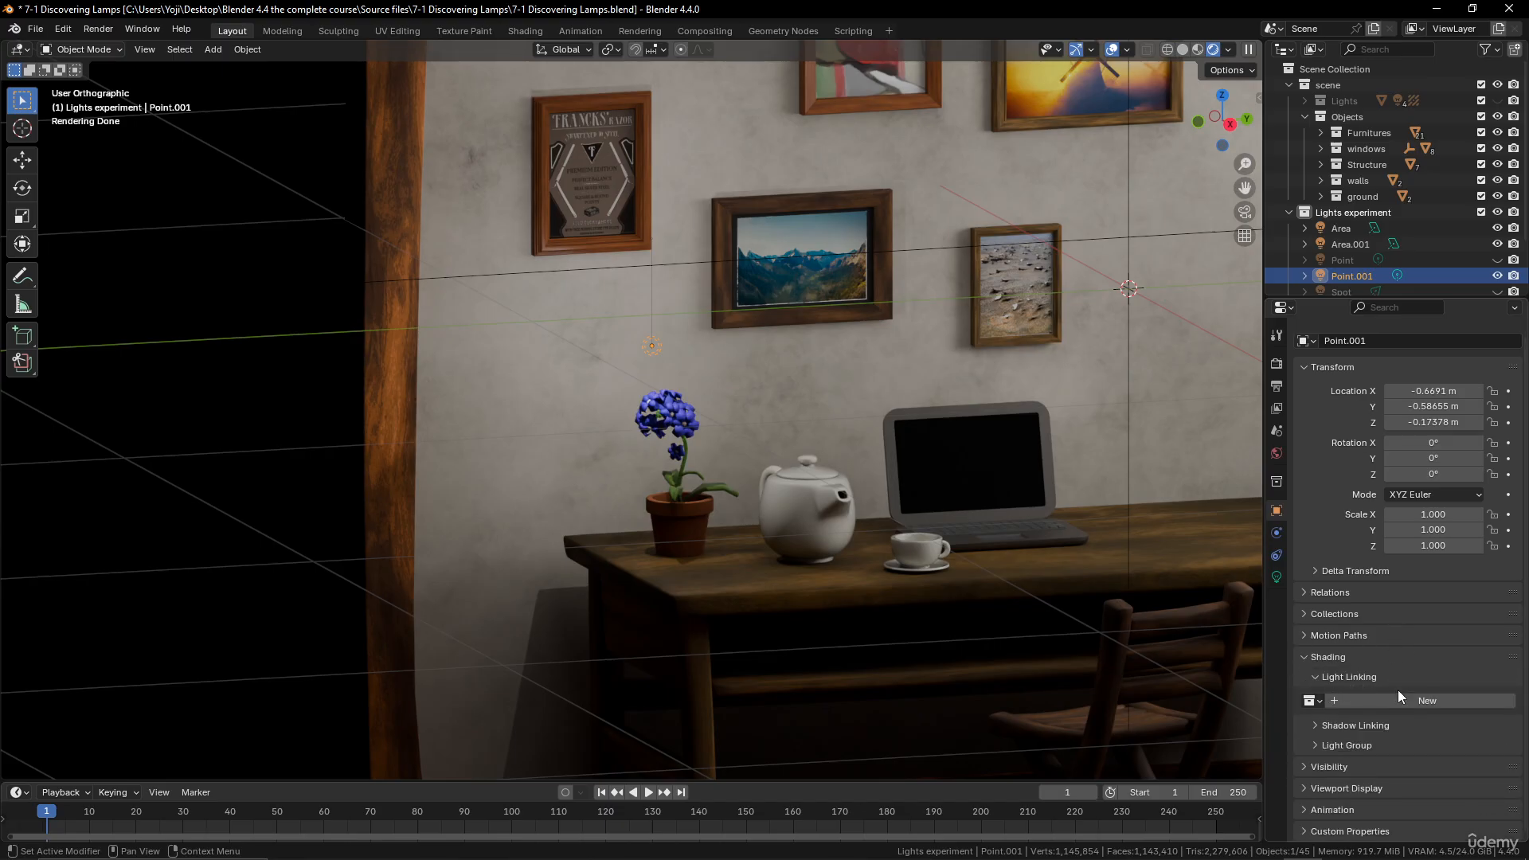
{"action": "left_click", "coordinate": [1398, 698]}
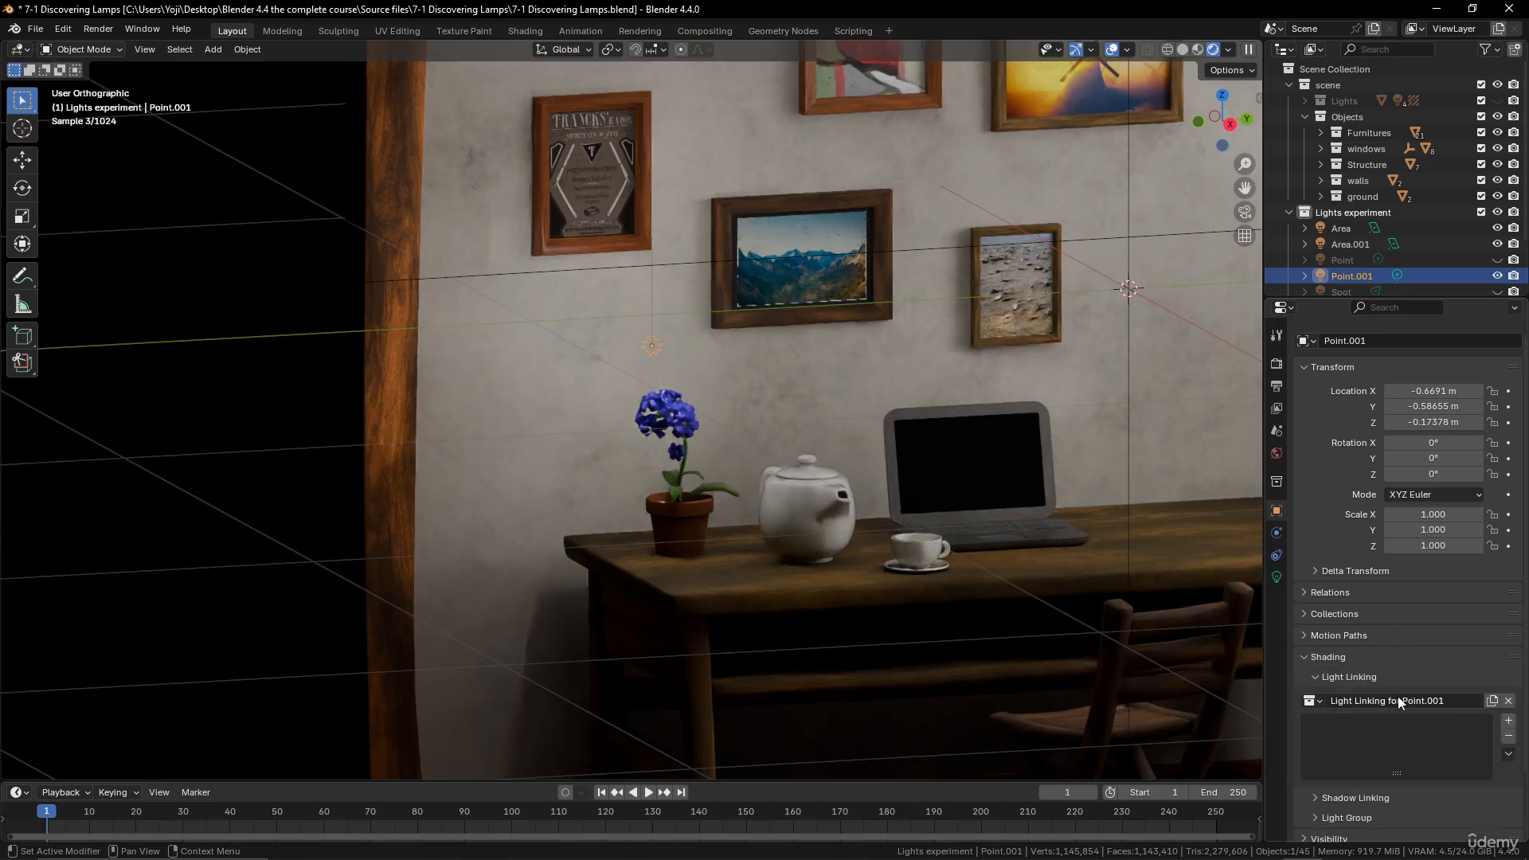
Add the highlights collection to the Point light's light linking list
{"action": "left_click", "coordinate": [1509, 721]}
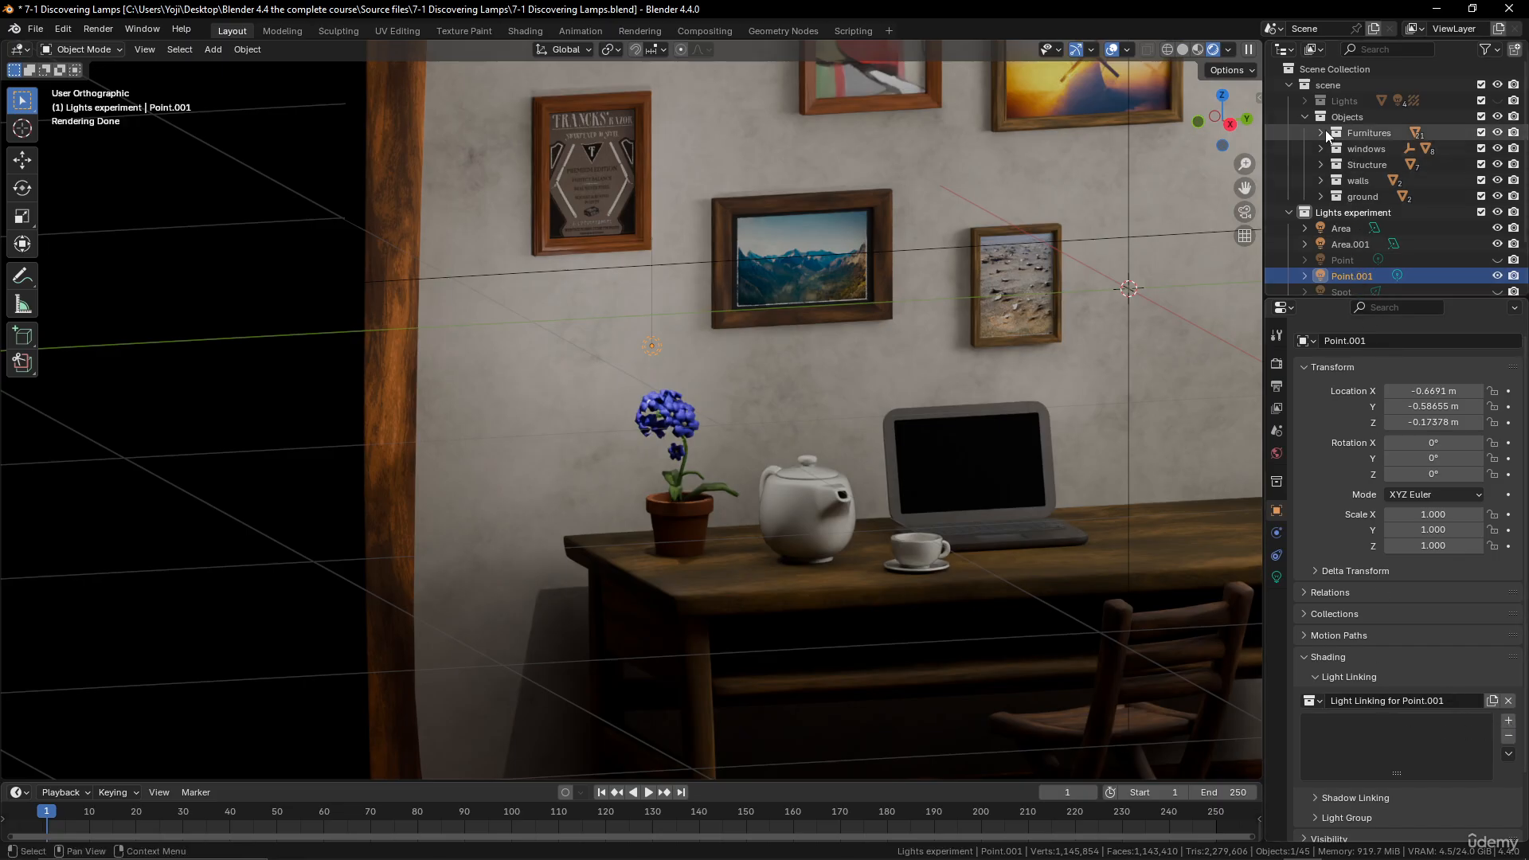
{"action": "scroll", "coordinate": [1322, 167], "scroll_direction": "down", "scroll_amount": 3}
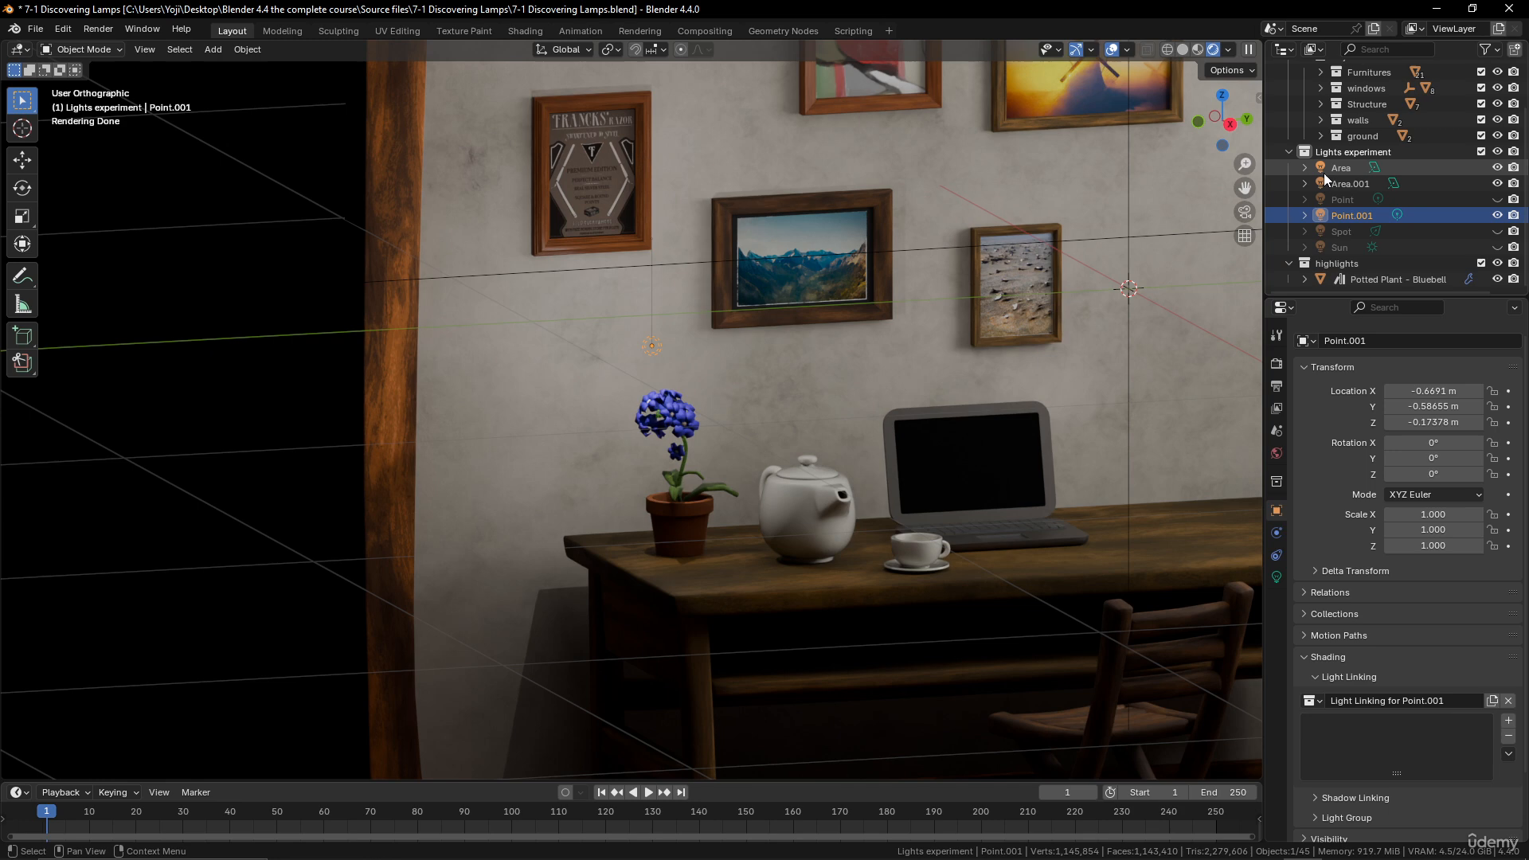
{"action": "left_click", "coordinate": [1331, 268]}
{"action": "left_click_drag", "start_coordinate": [1331, 271], "coordinate": [1349, 738]}
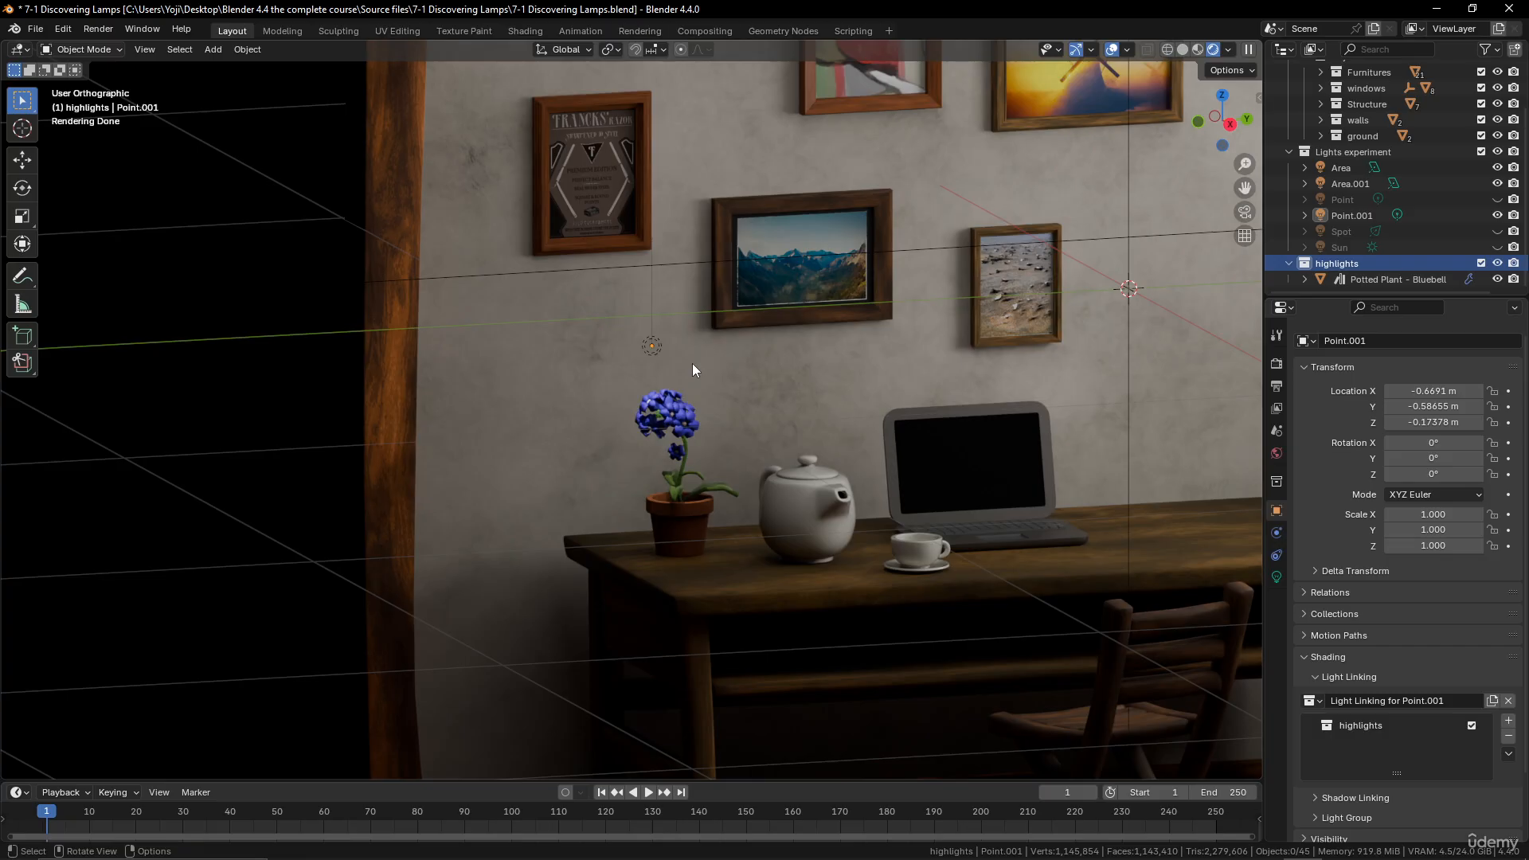
Move the teapot on the desk into the existing highlights collection
{"action": "left_click", "coordinate": [800, 499]}
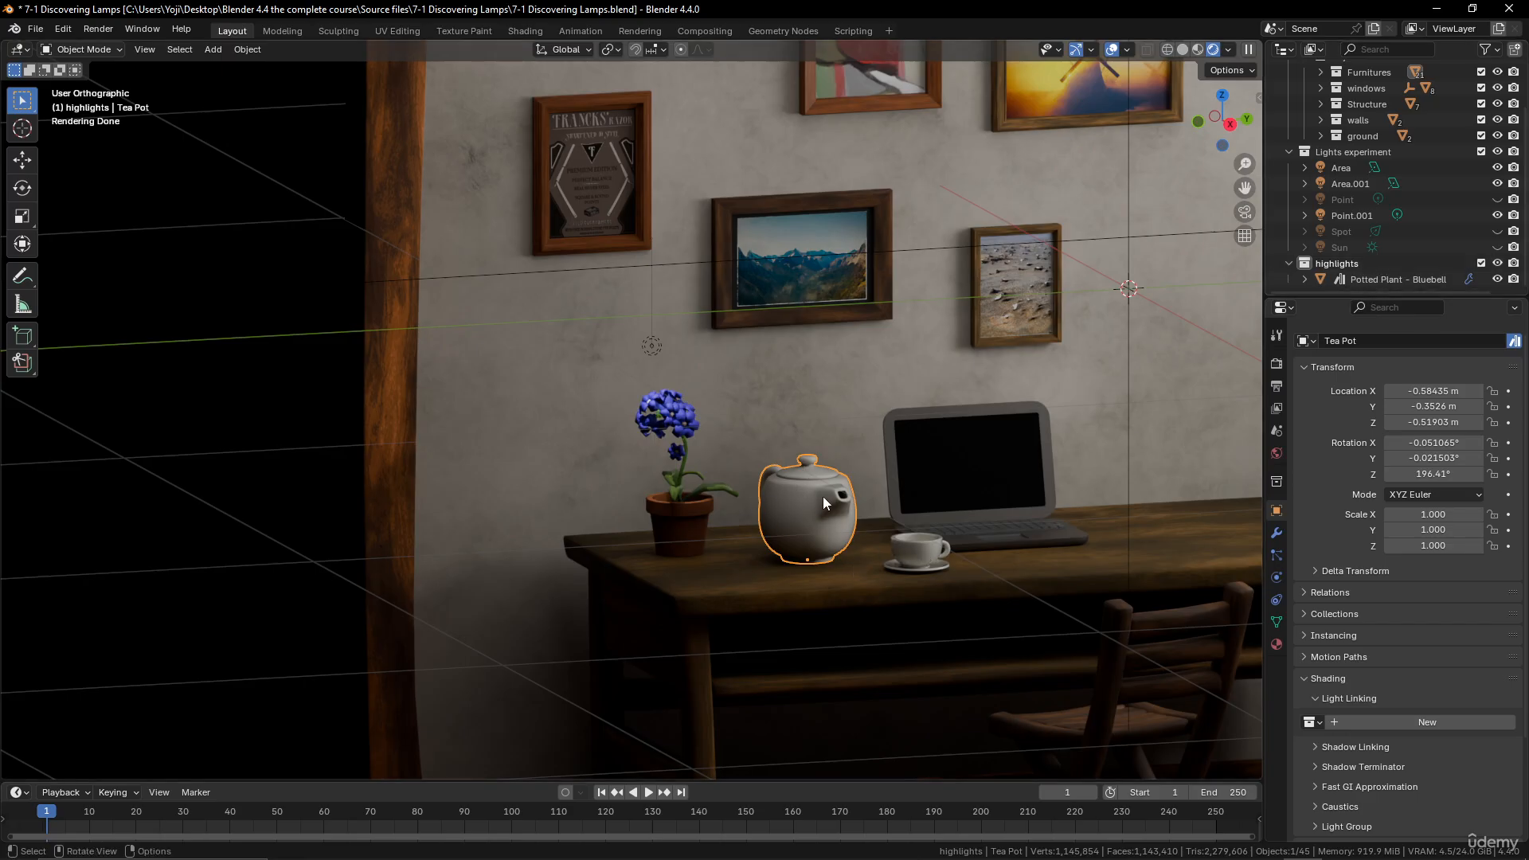
{"action": "key", "text": "m"}
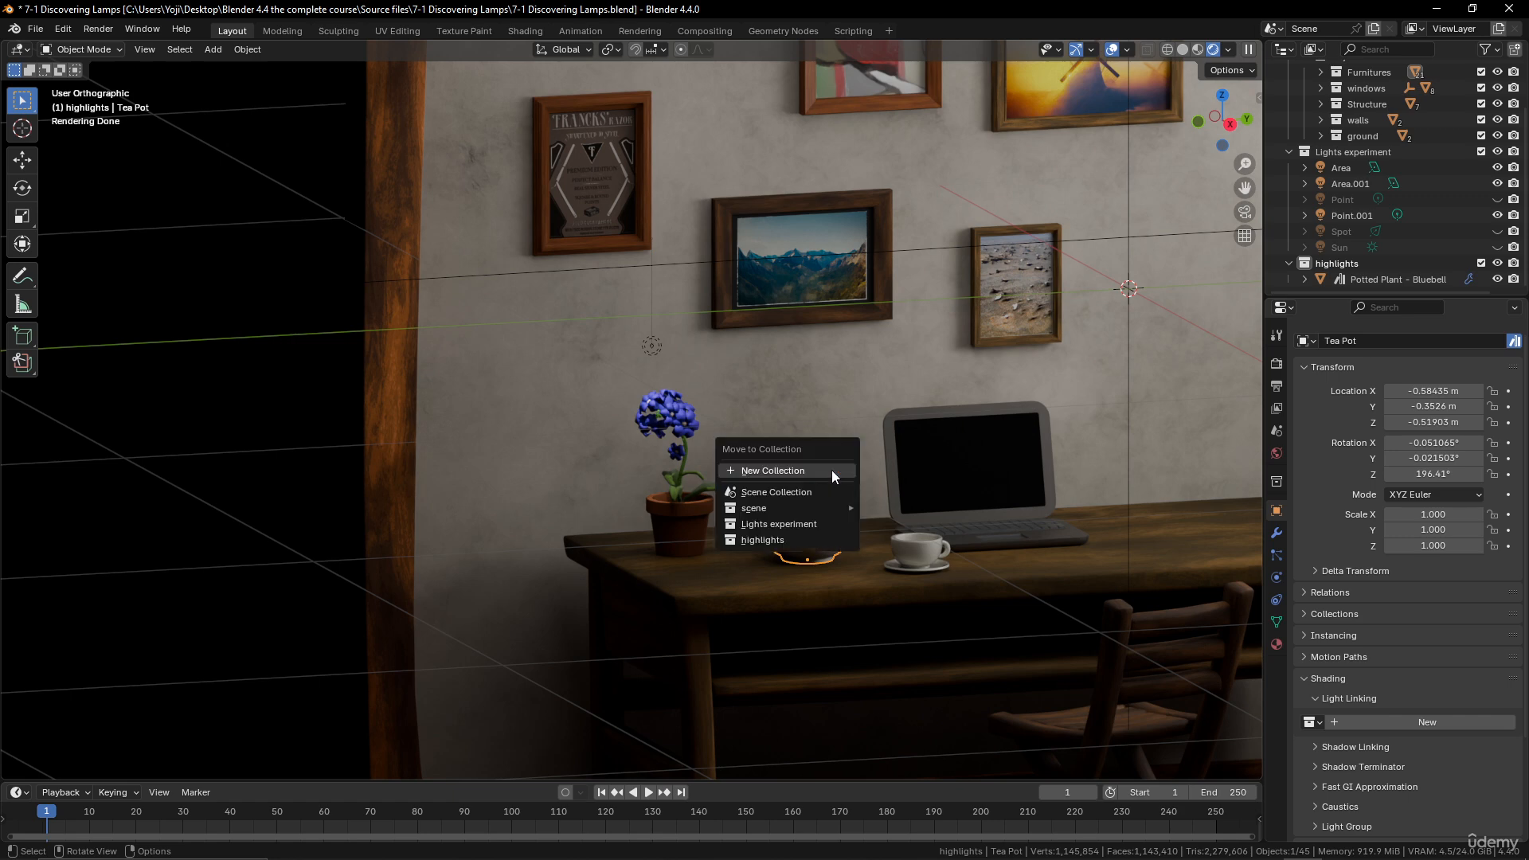
{"action": "left_click", "coordinate": [831, 470]}
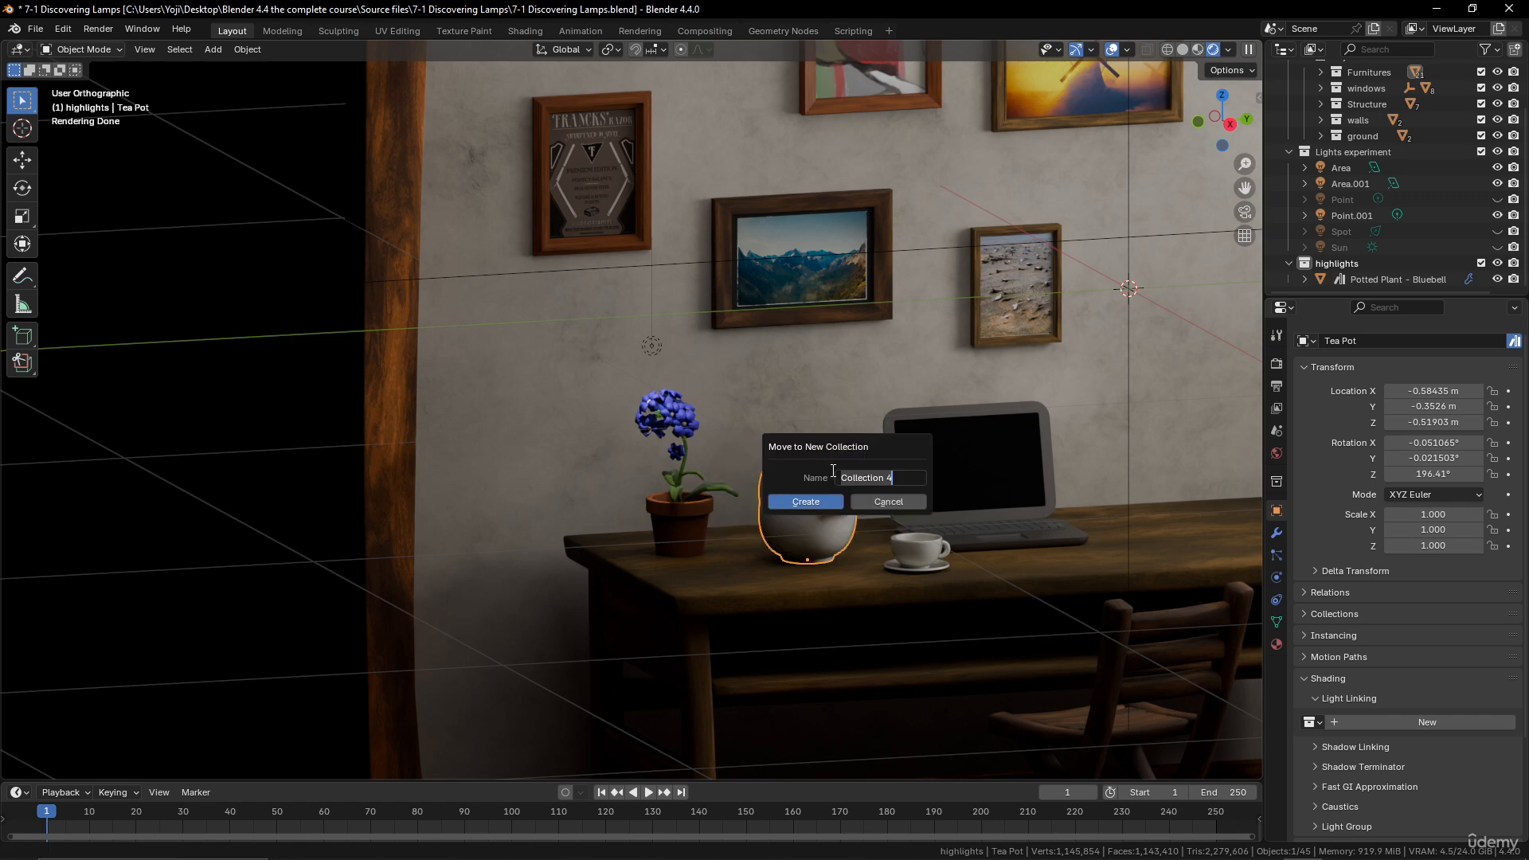
{"action": "left_click", "coordinate": [897, 501]}
{"action": "left_click", "coordinate": [889, 504]}
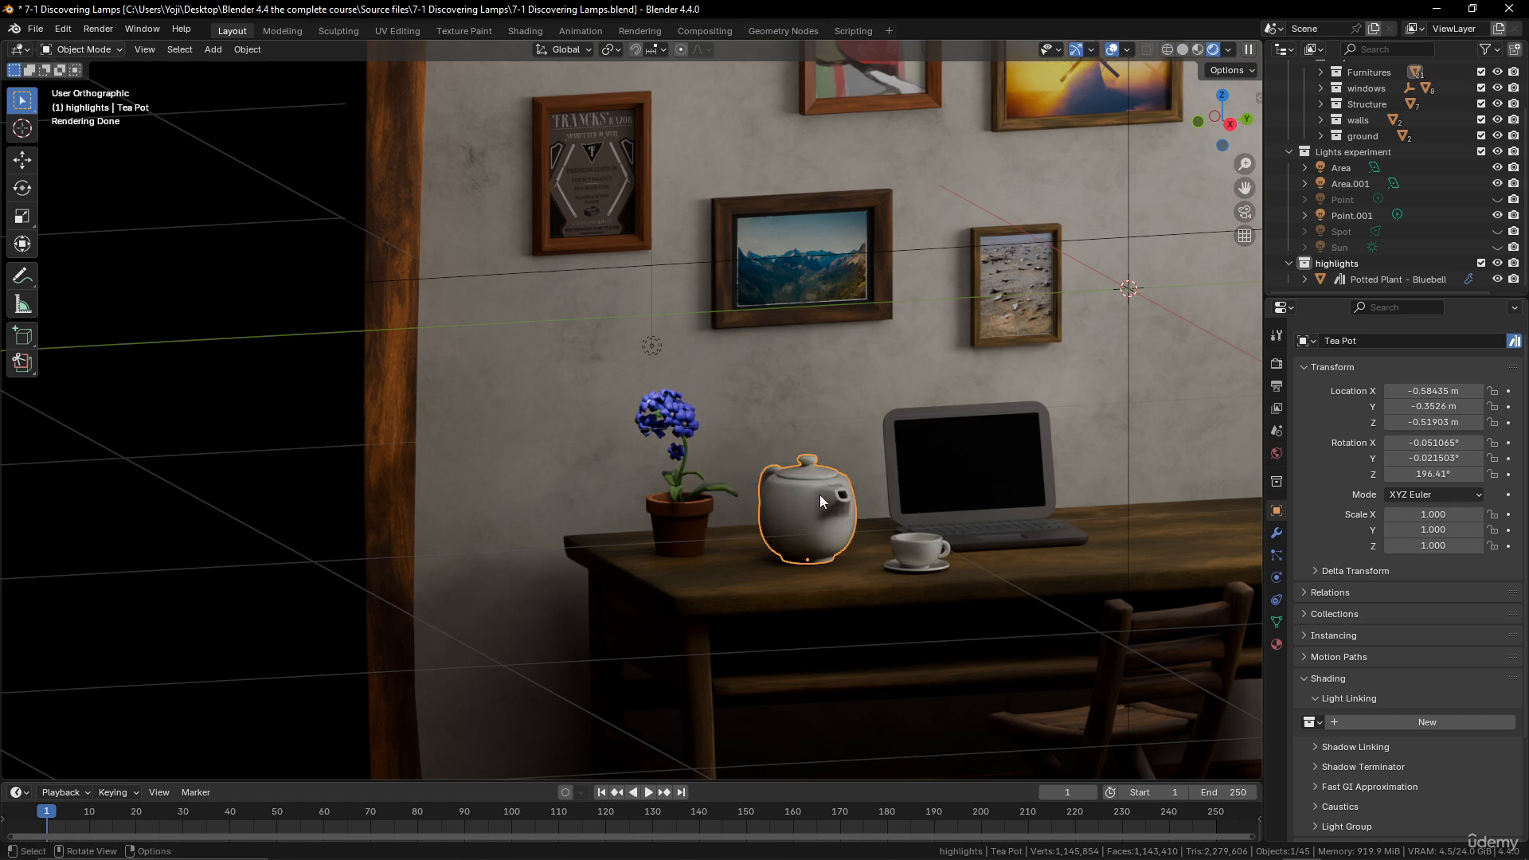
{"action": "key", "text": "m"}
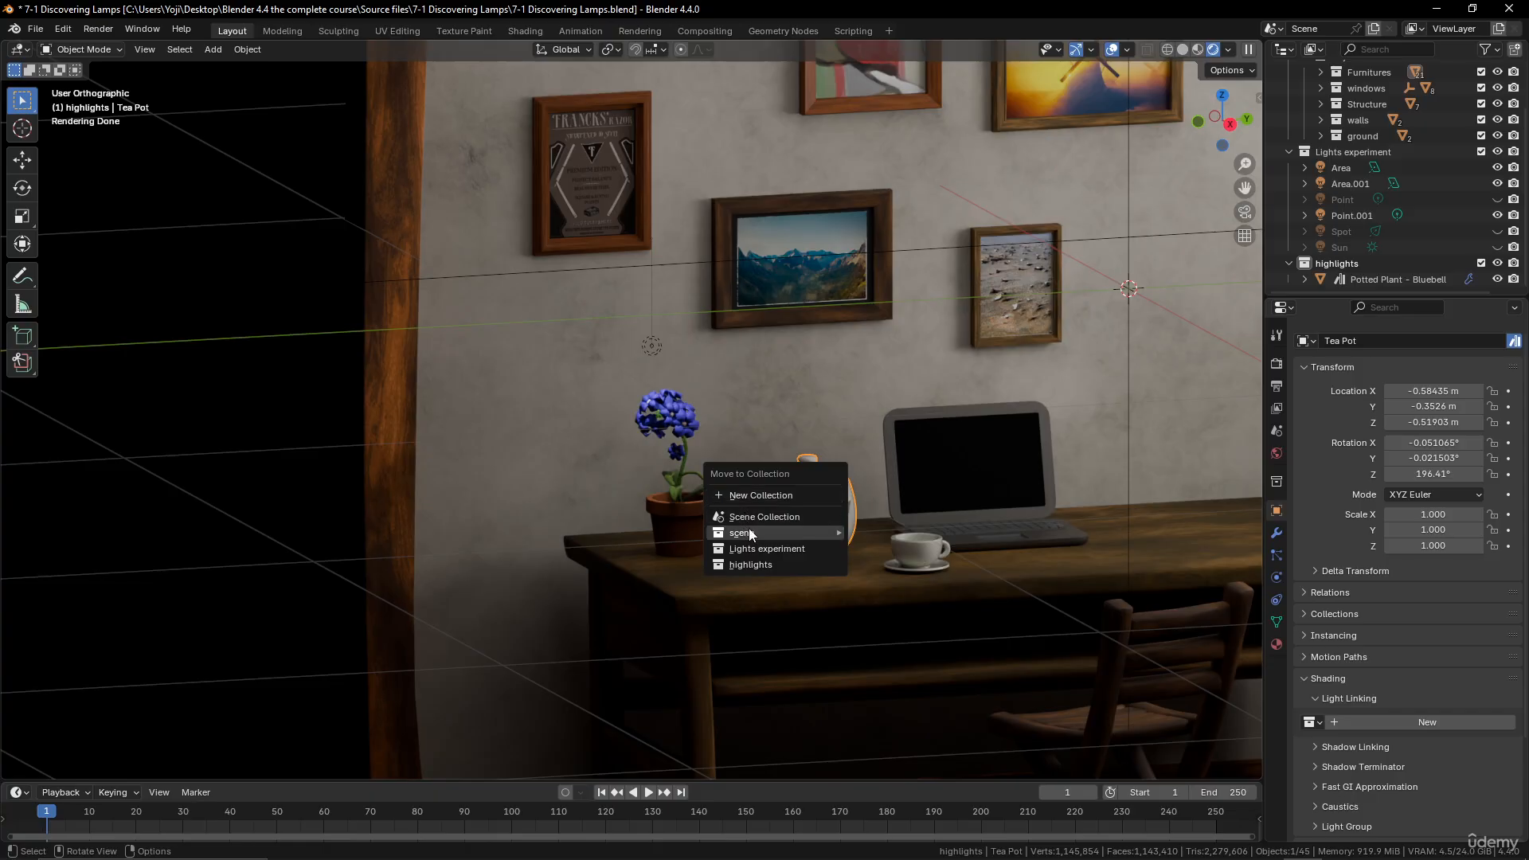
{"action": "left_click", "coordinate": [753, 563]}
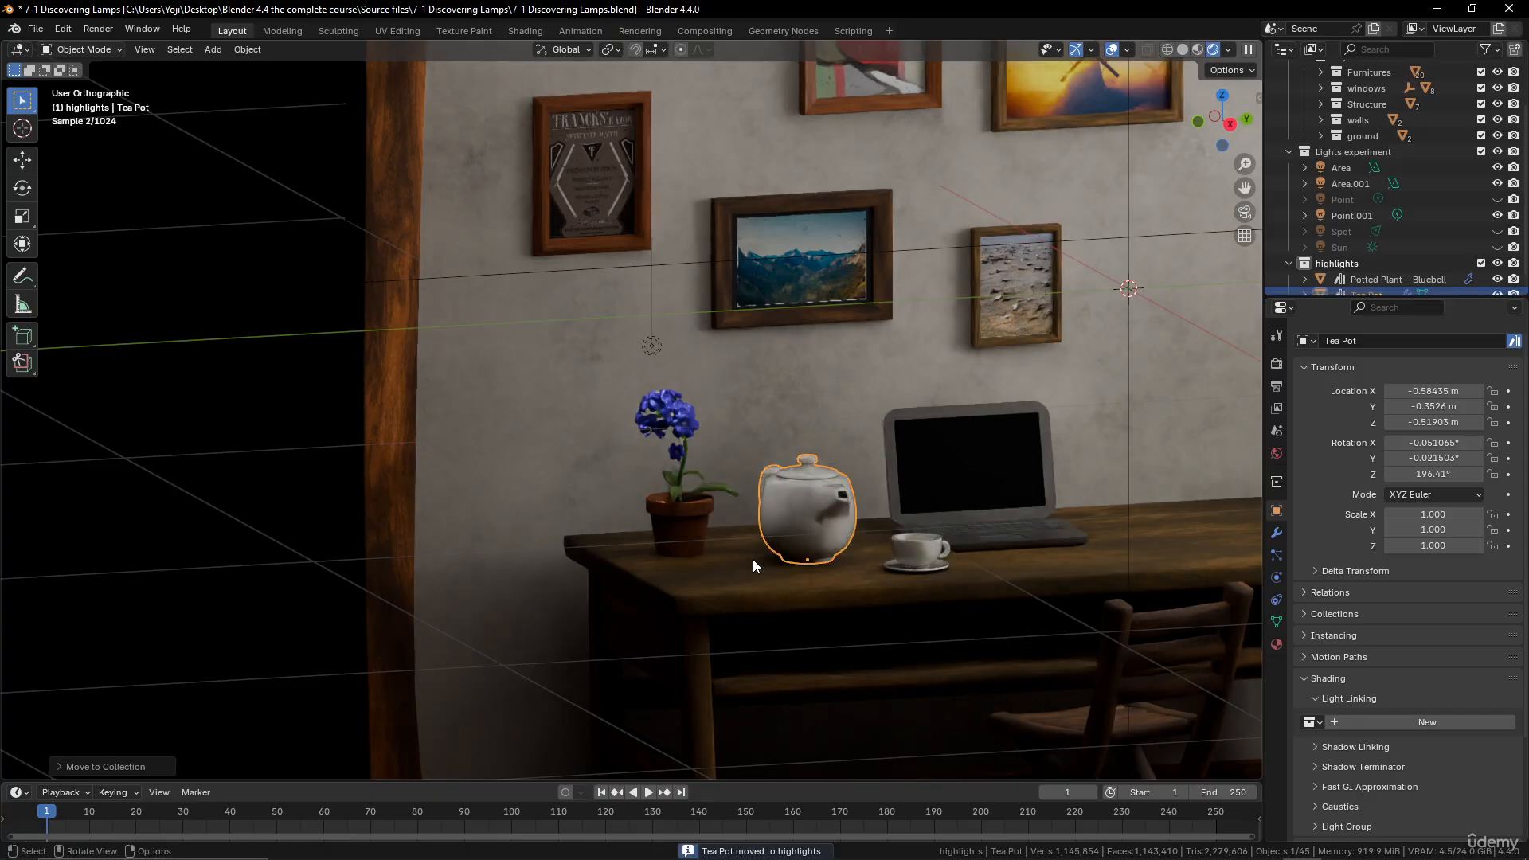
{"action": "left_click", "coordinate": [652, 347]}
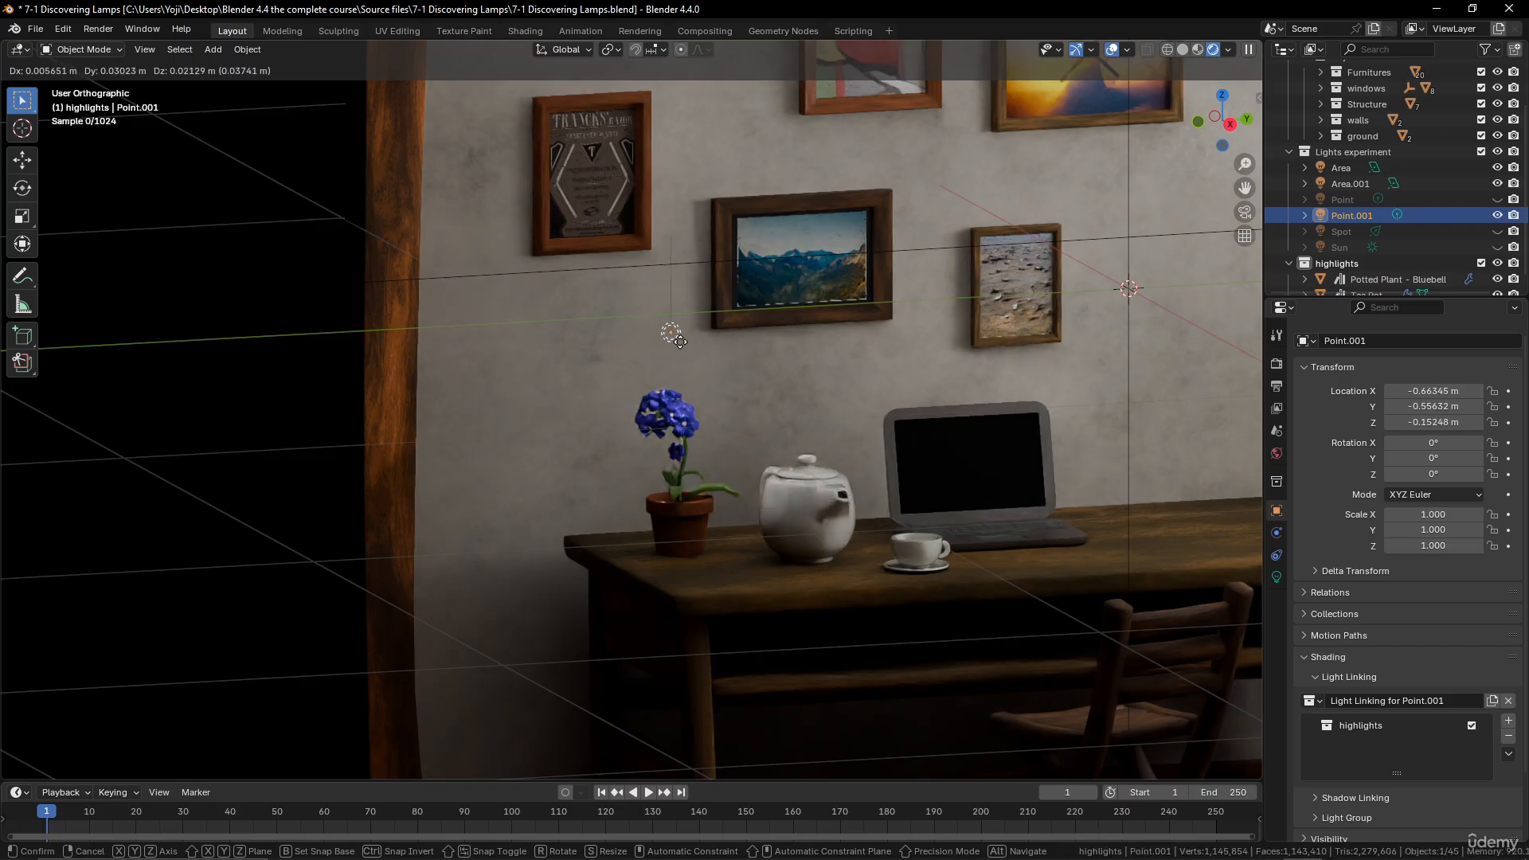
{"action": "left_click", "coordinate": [660, 352]}
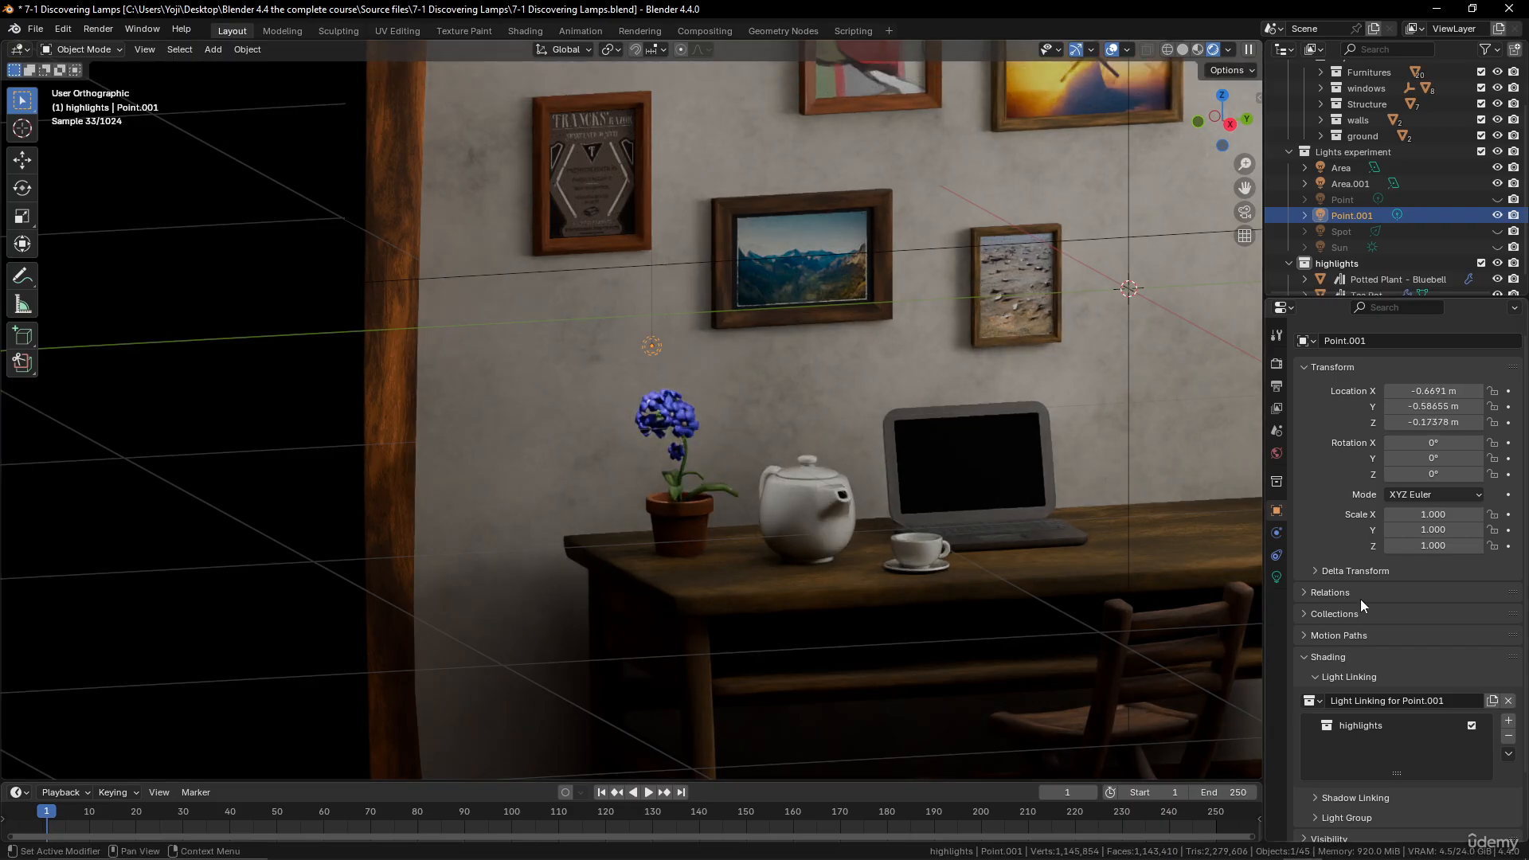
{"action": "scroll", "coordinate": [1360, 599], "scroll_direction": "down", "scroll_amount": 3}
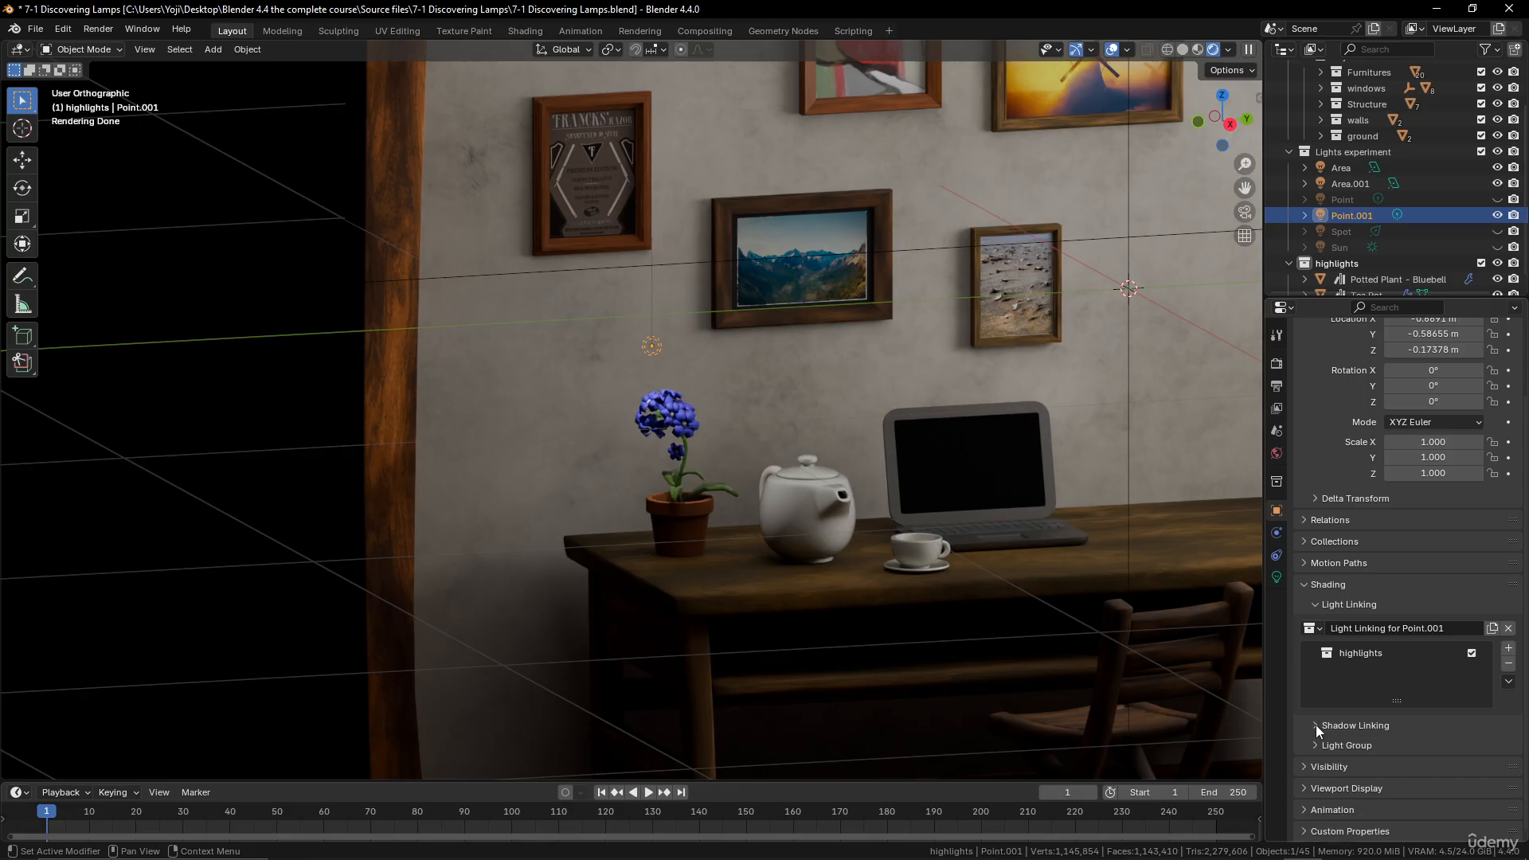
Move the desk into a new collection named Shadows
{"action": "left_click", "coordinate": [731, 585]}
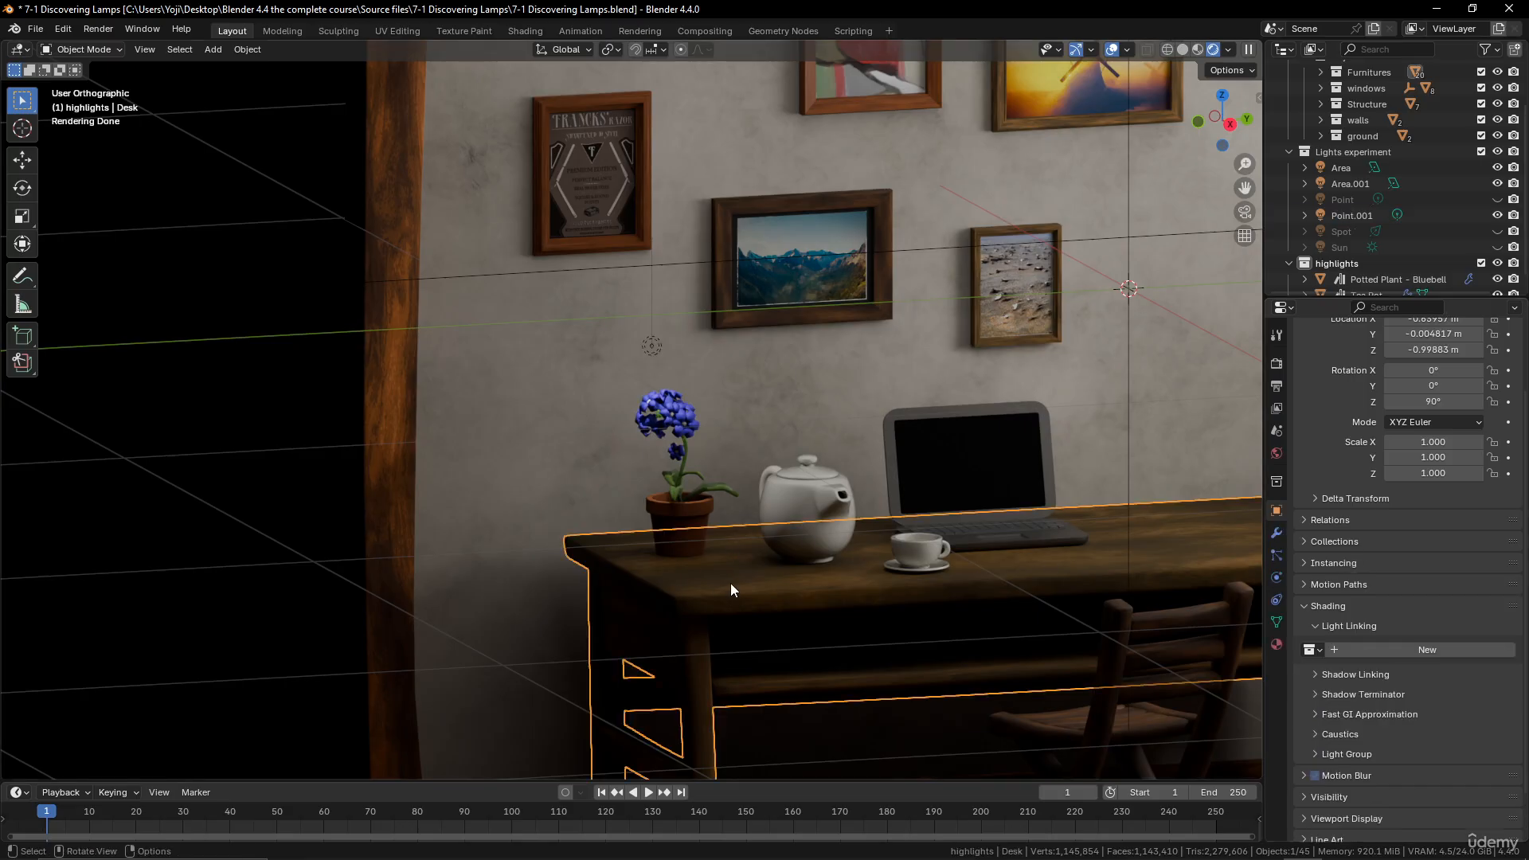
{"action": "key", "text": "m"}
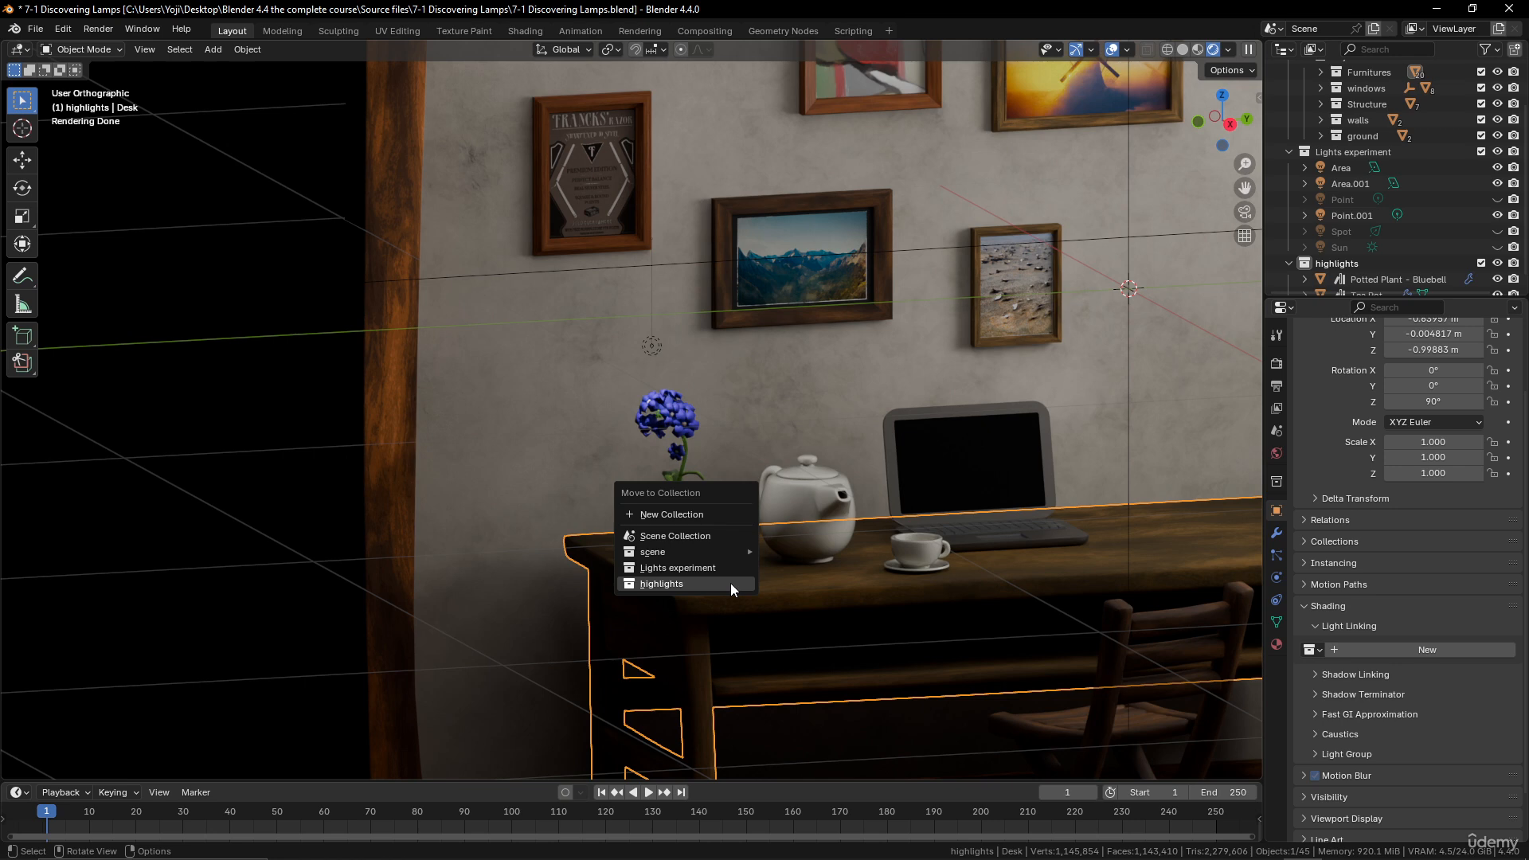
{"action": "left_click", "coordinate": [700, 514]}
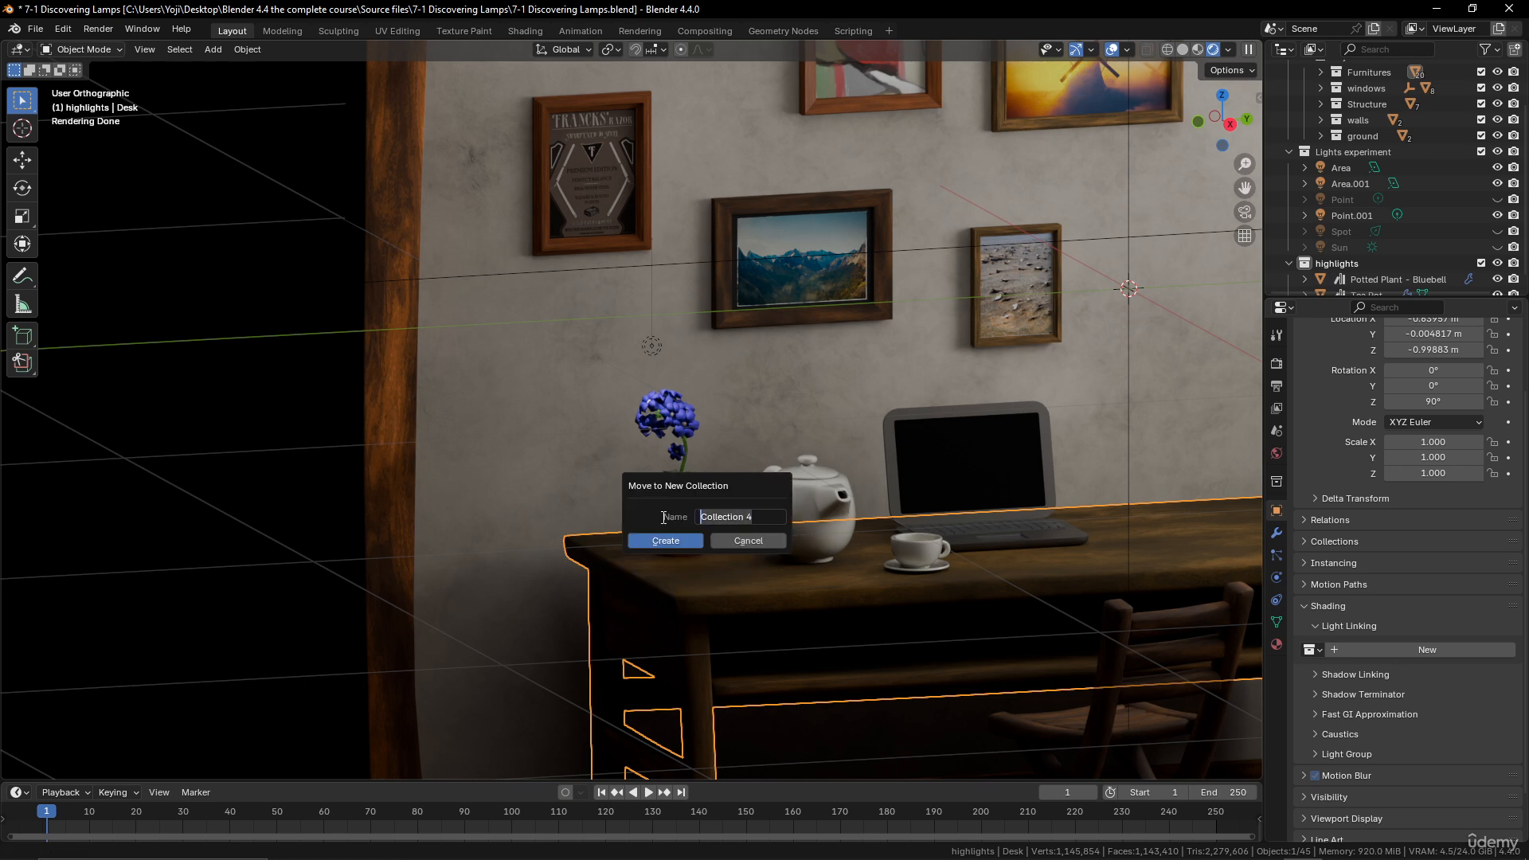
{"action": "type", "text": "Shadows"}
{"action": "key", "text": "Return"}
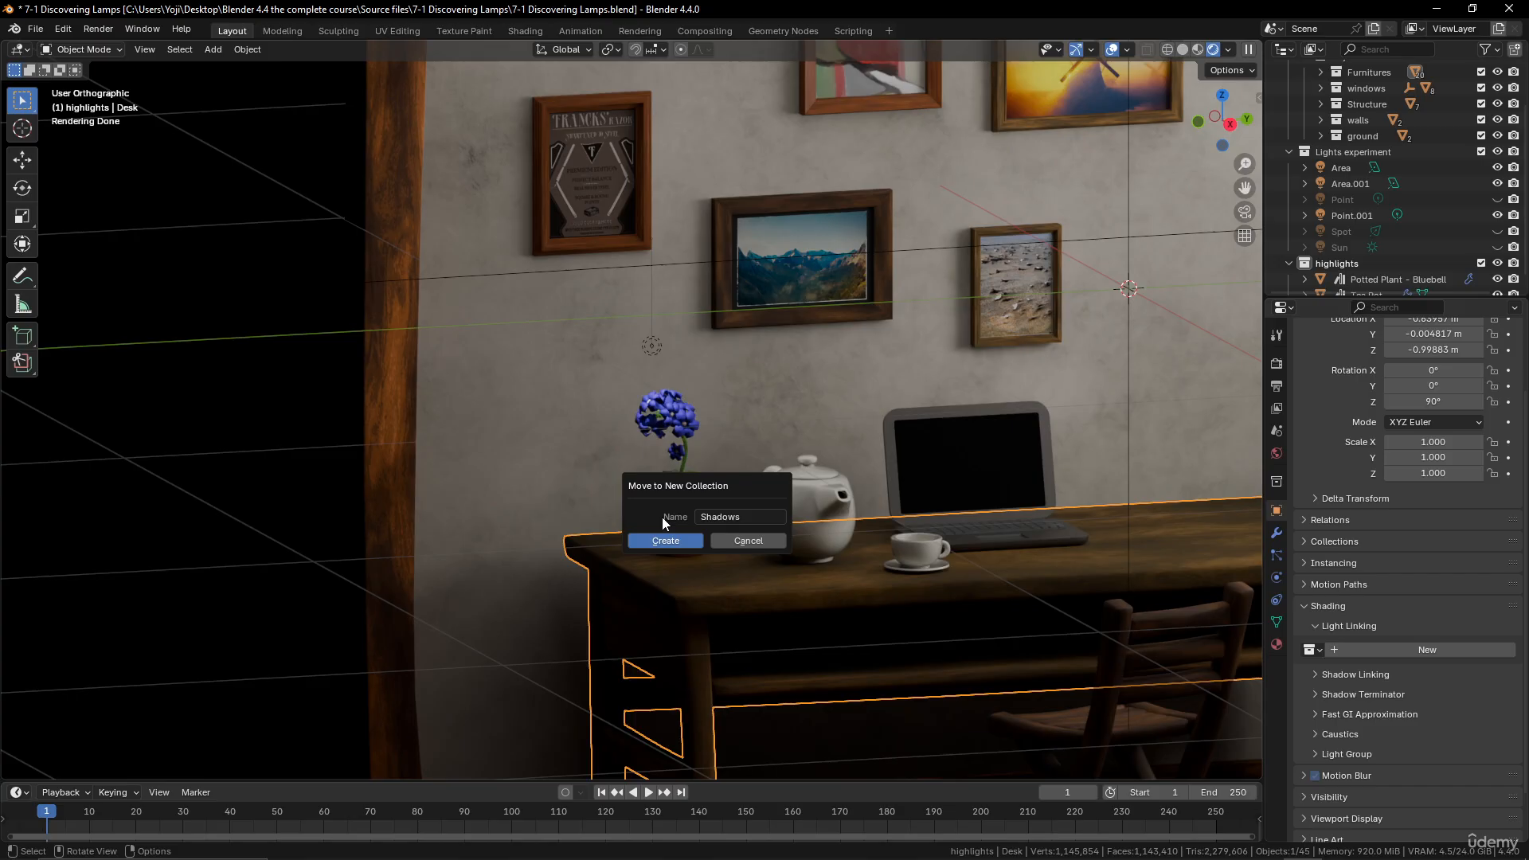
{"action": "left_click", "coordinate": [676, 542]}
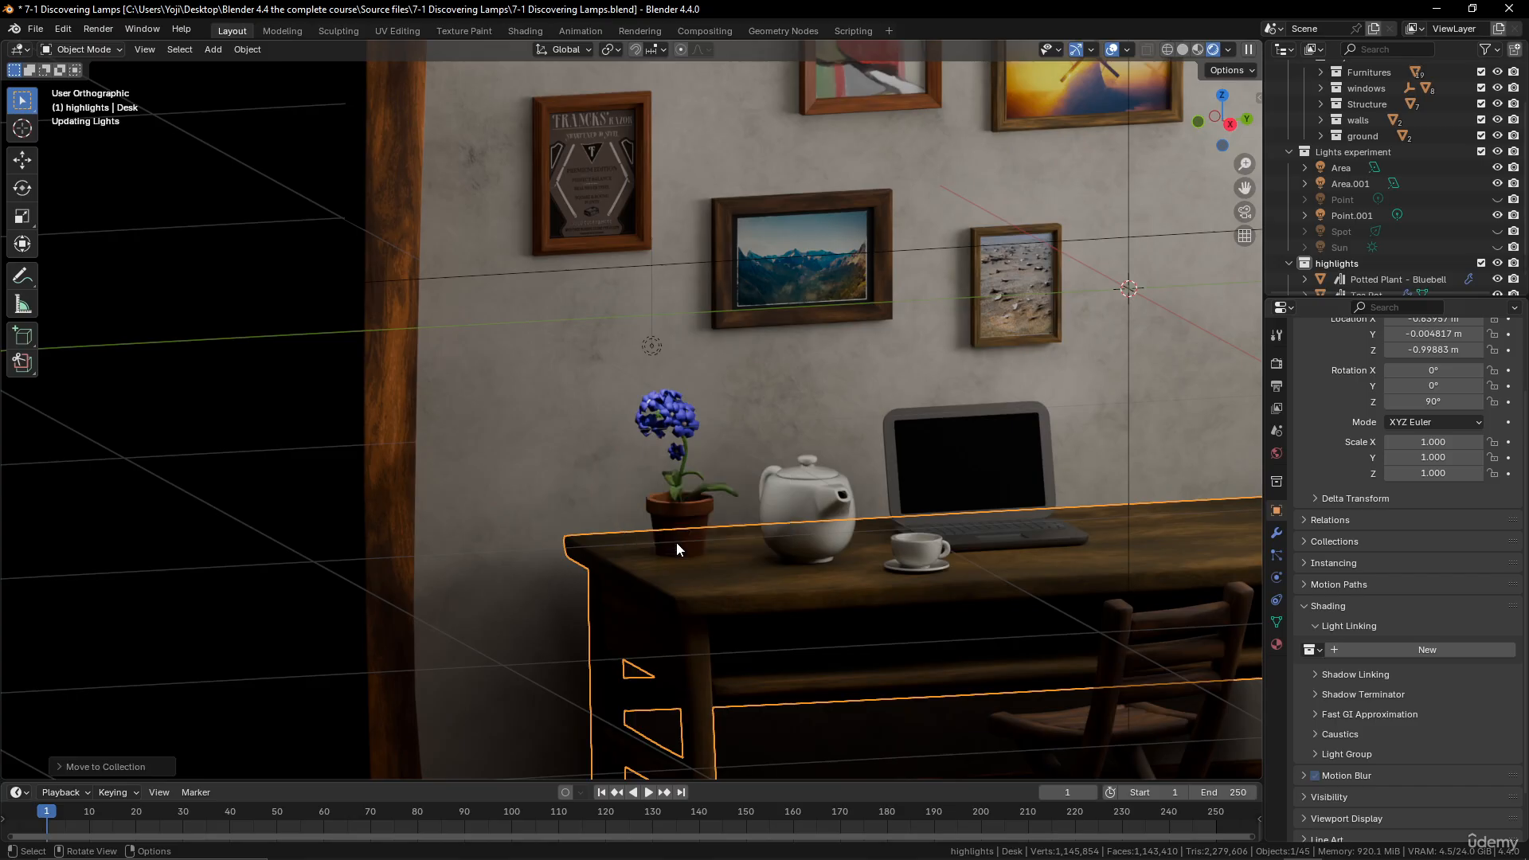
{"action": "left_click", "coordinate": [762, 598]}
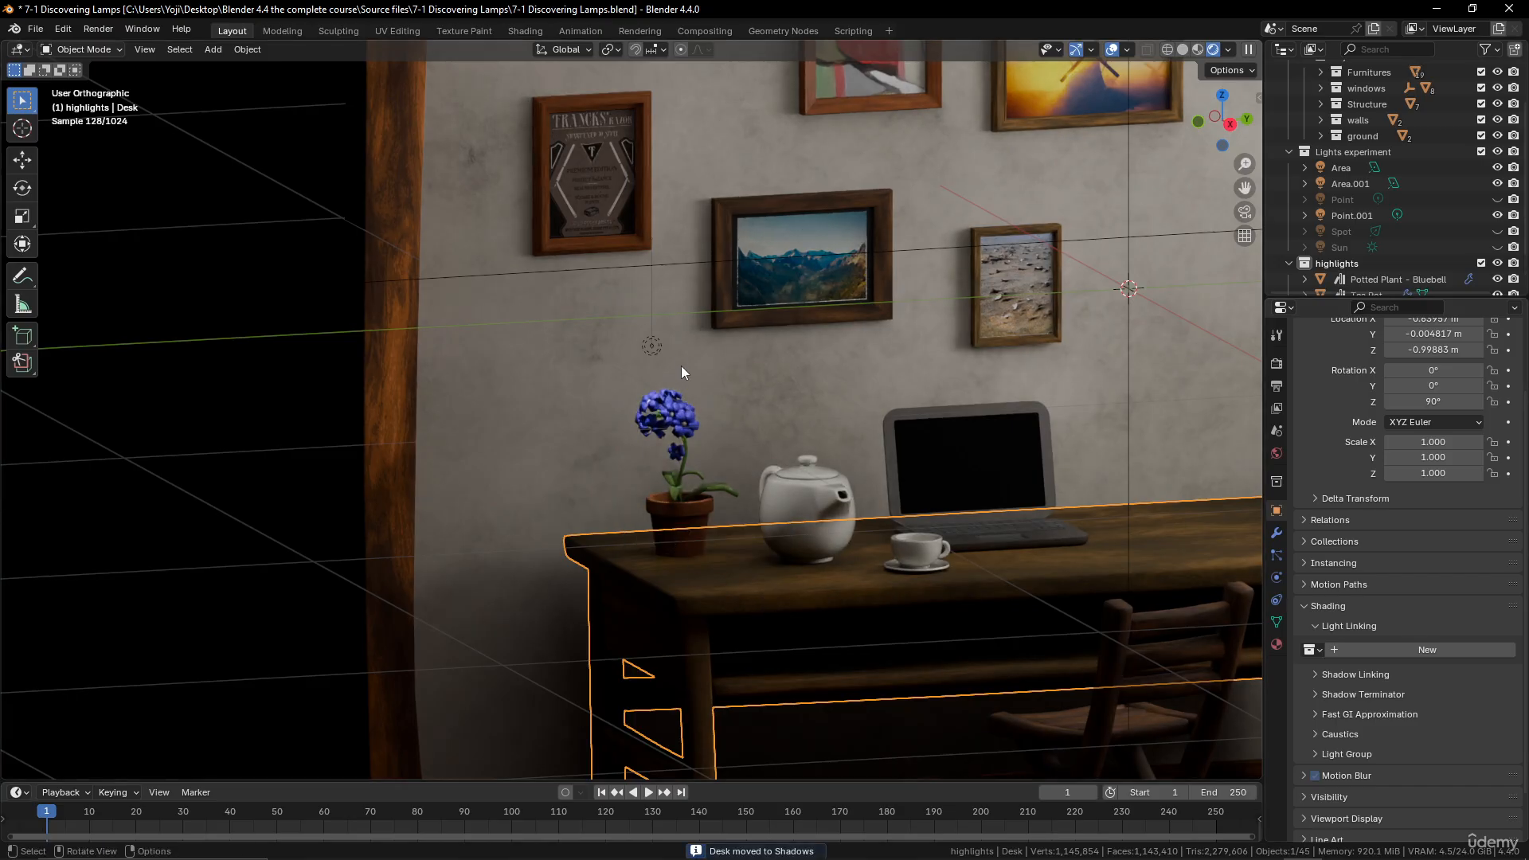
Create a shadow linking collection for the Point light above the flower and add the Shadows collection to it
{"action": "left_click", "coordinate": [652, 345]}
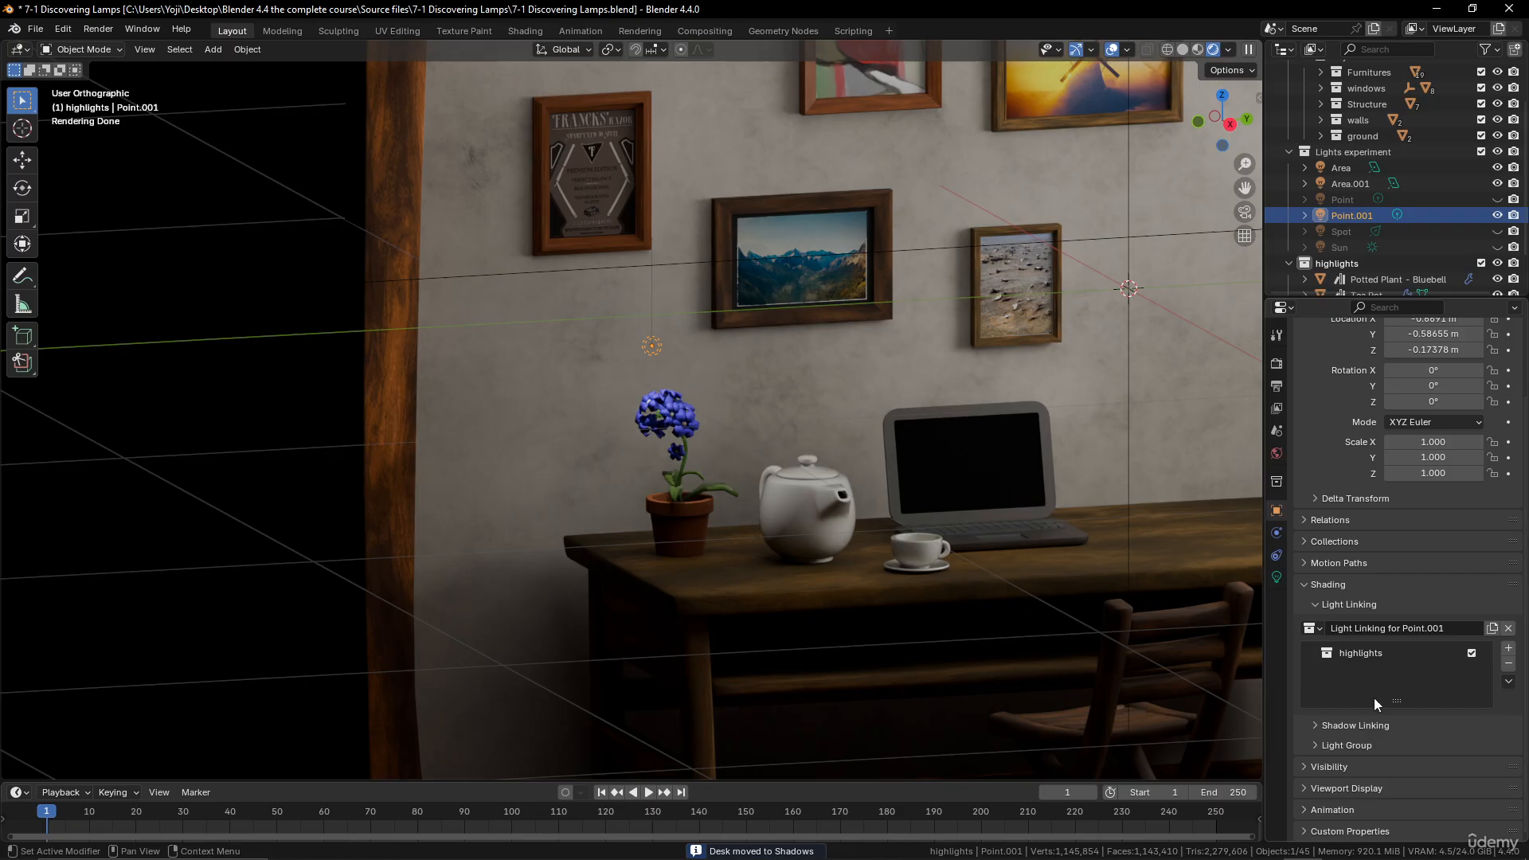
{"action": "left_click", "coordinate": [1319, 724]}
{"action": "left_click", "coordinate": [1426, 747]}
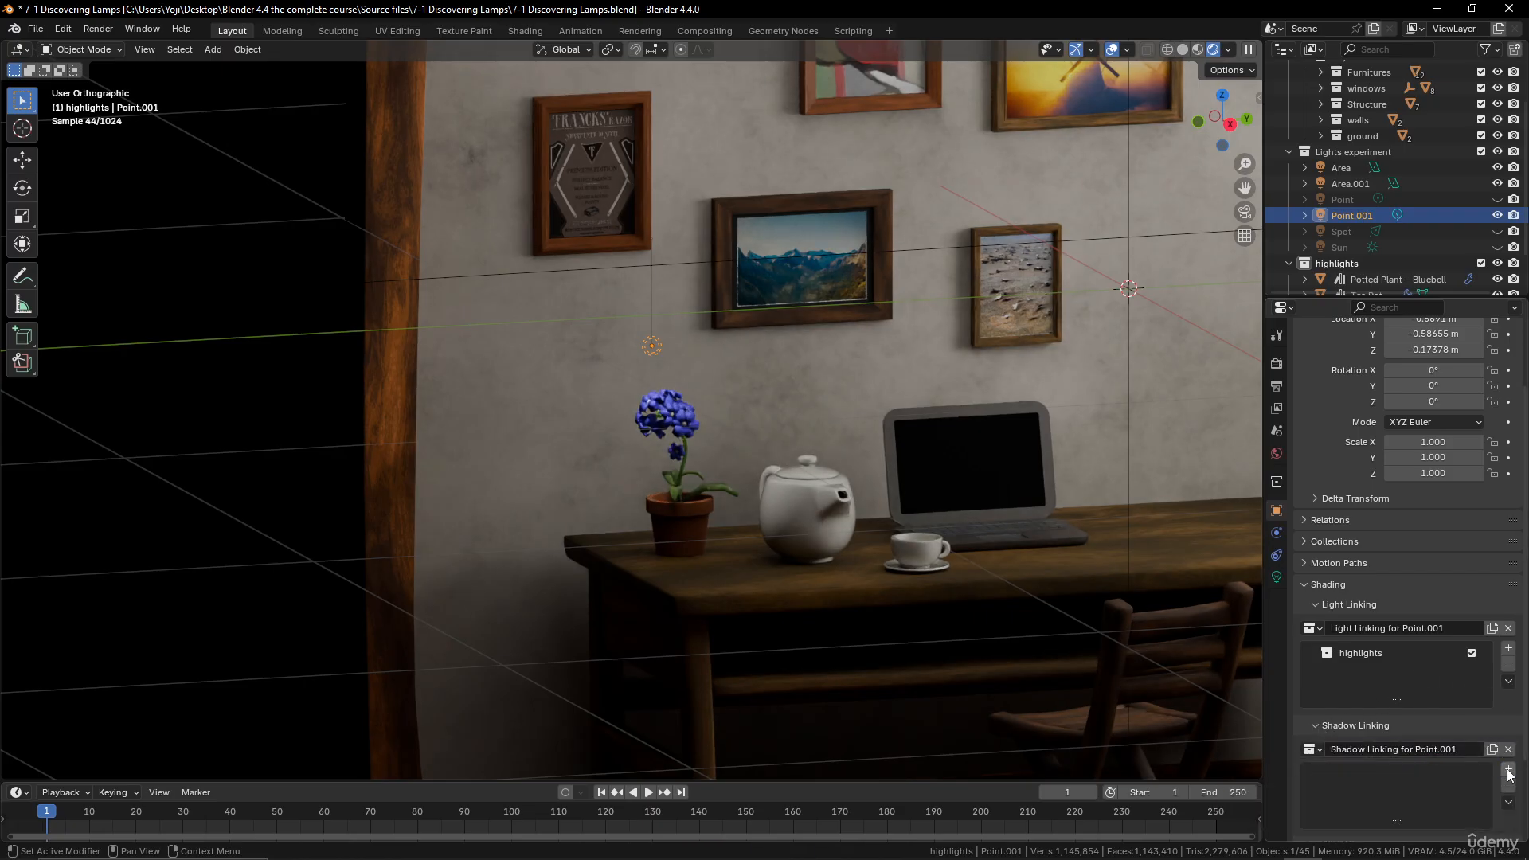
{"action": "scroll", "coordinate": [1352, 270], "scroll_direction": "down", "scroll_amount": 3}
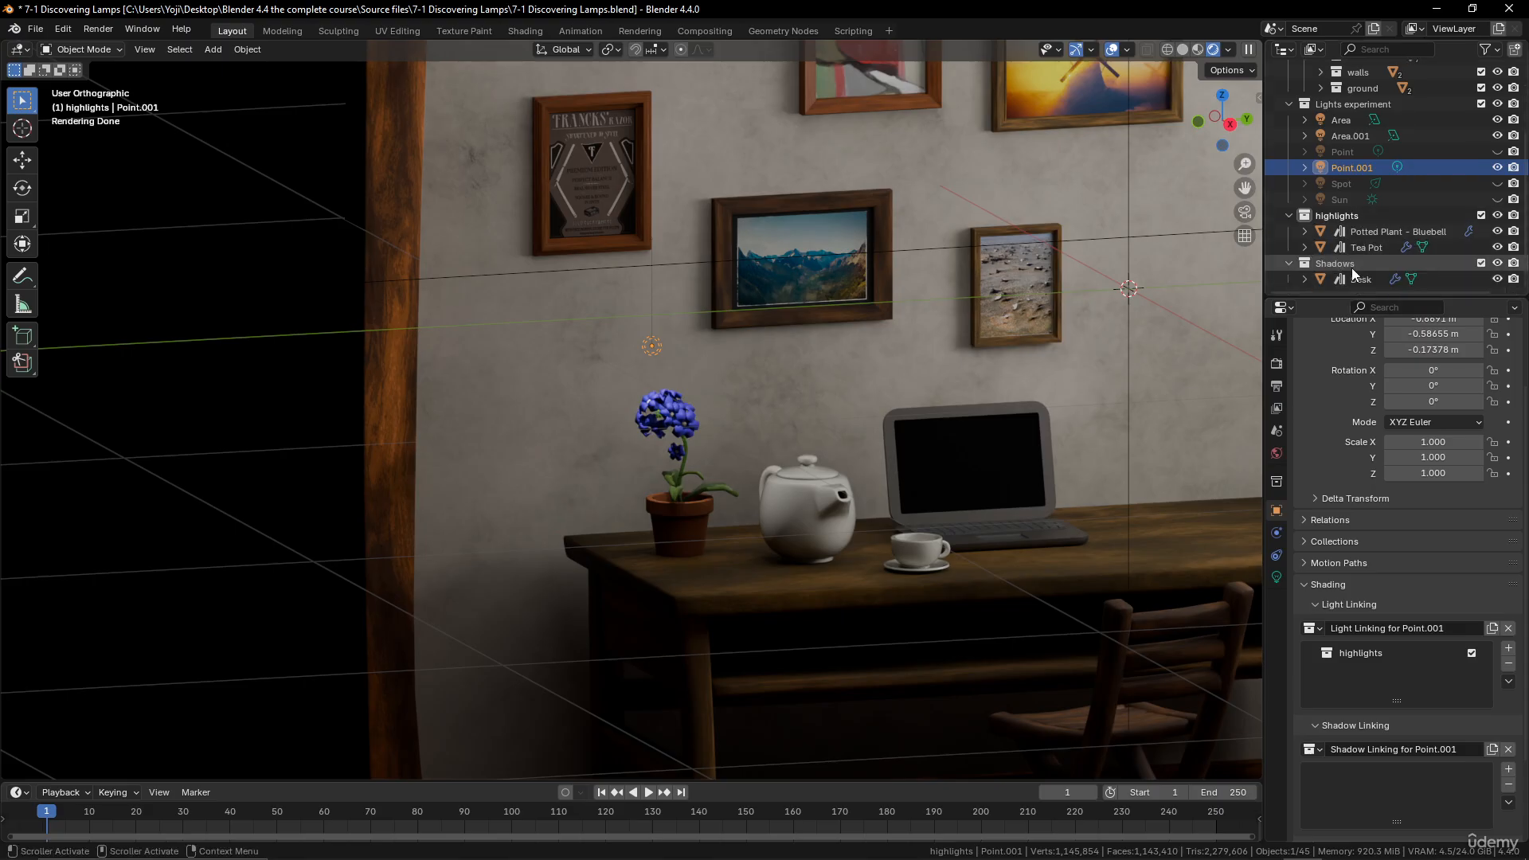
{"action": "left_click_drag", "start_coordinate": [1336, 259], "coordinate": [1347, 779]}
{"action": "middle_click_drag", "start_coordinate": [841, 639], "coordinate": [796, 625]}
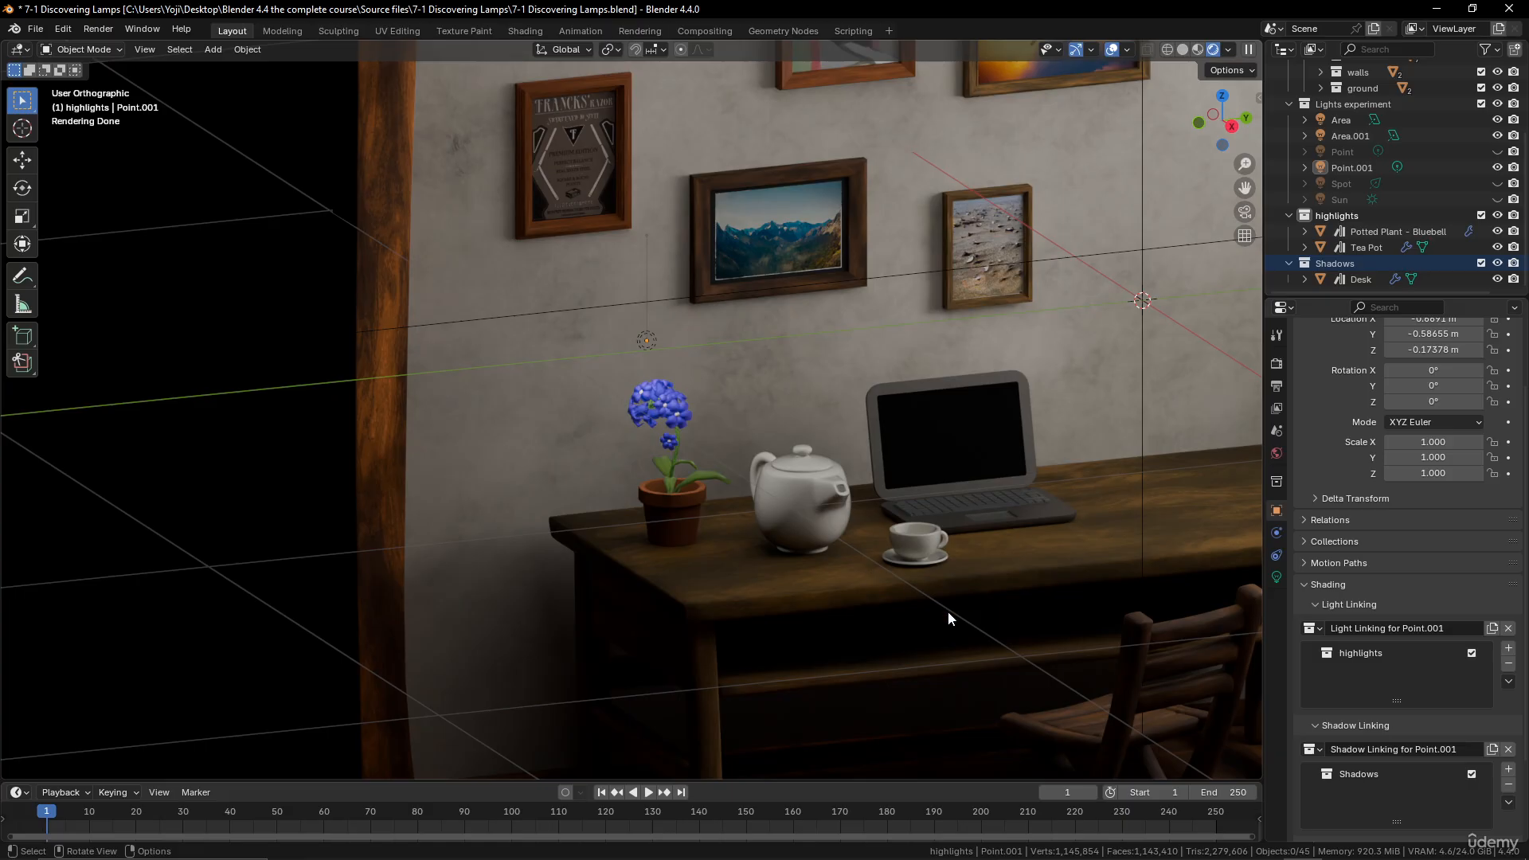
Remove the shadow linking collection from the Point light and check the lighting of the whole room
{"action": "left_click", "coordinate": [1507, 749]}
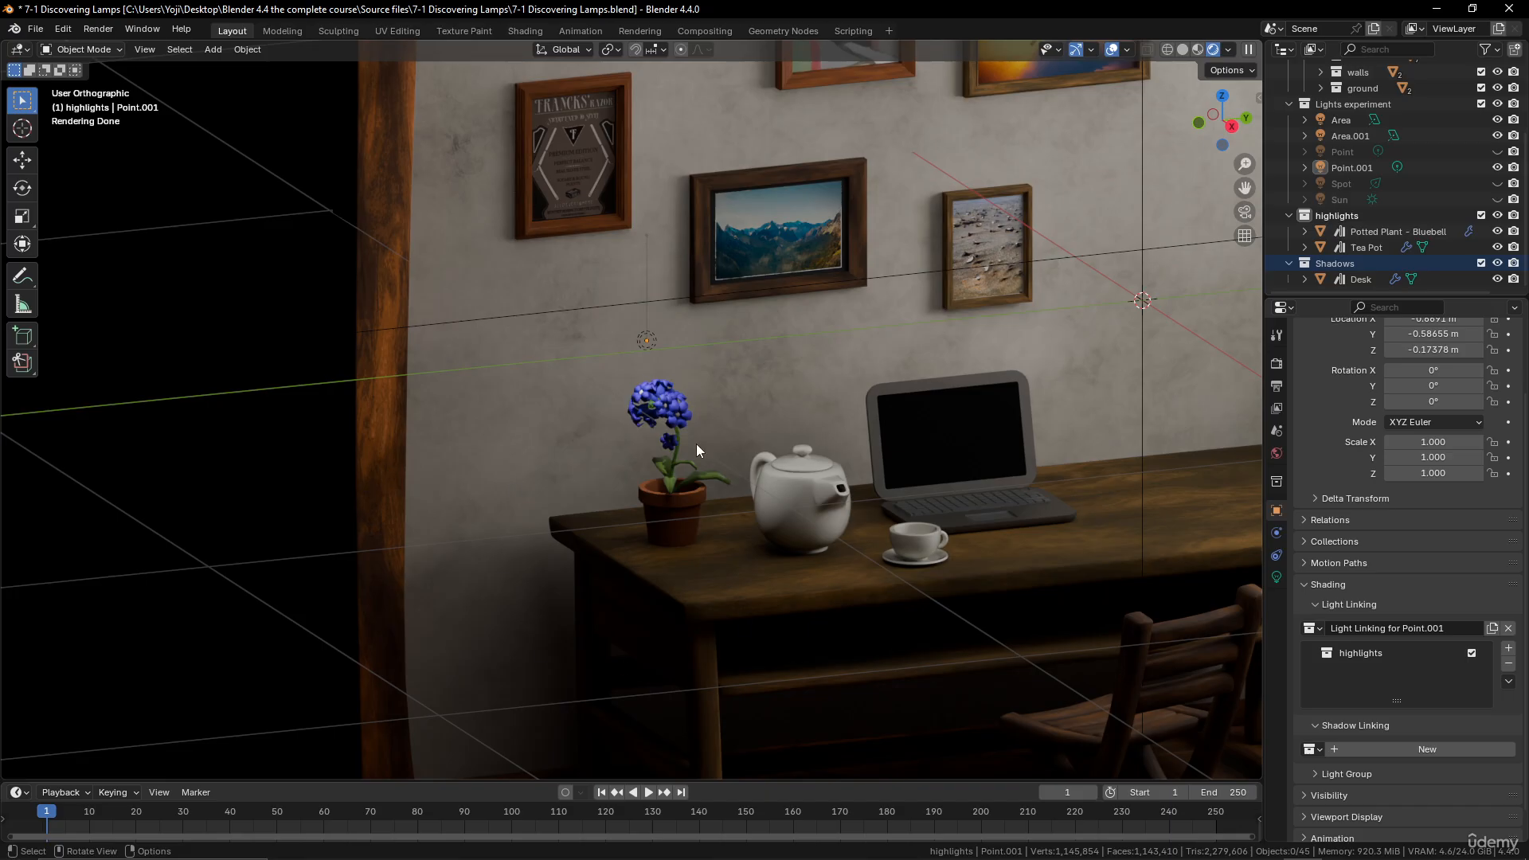
{"action": "scroll", "coordinate": [942, 347], "scroll_direction": "down", "scroll_amount": 5}
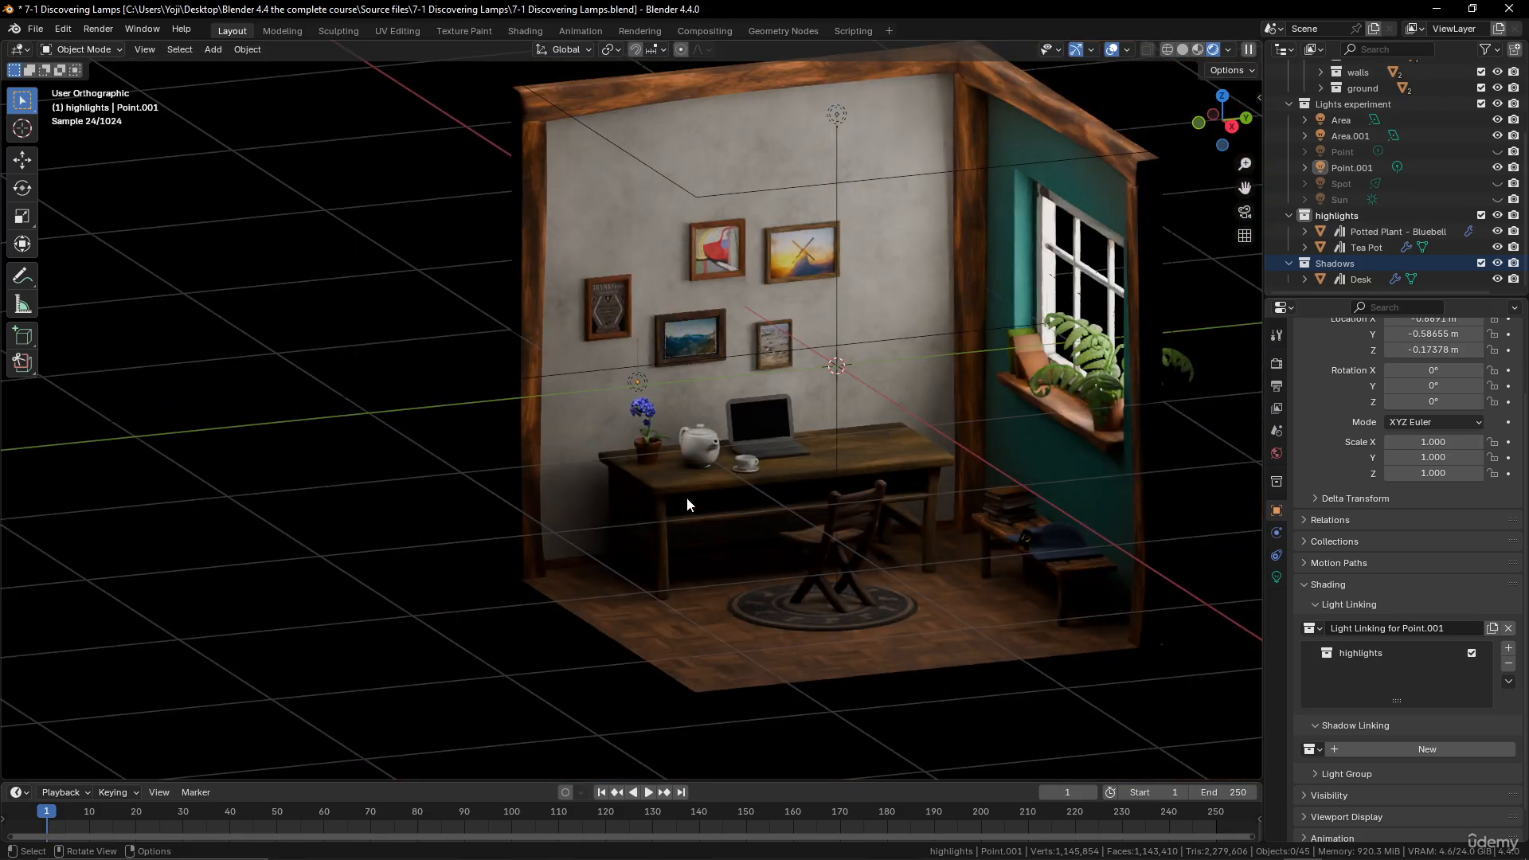